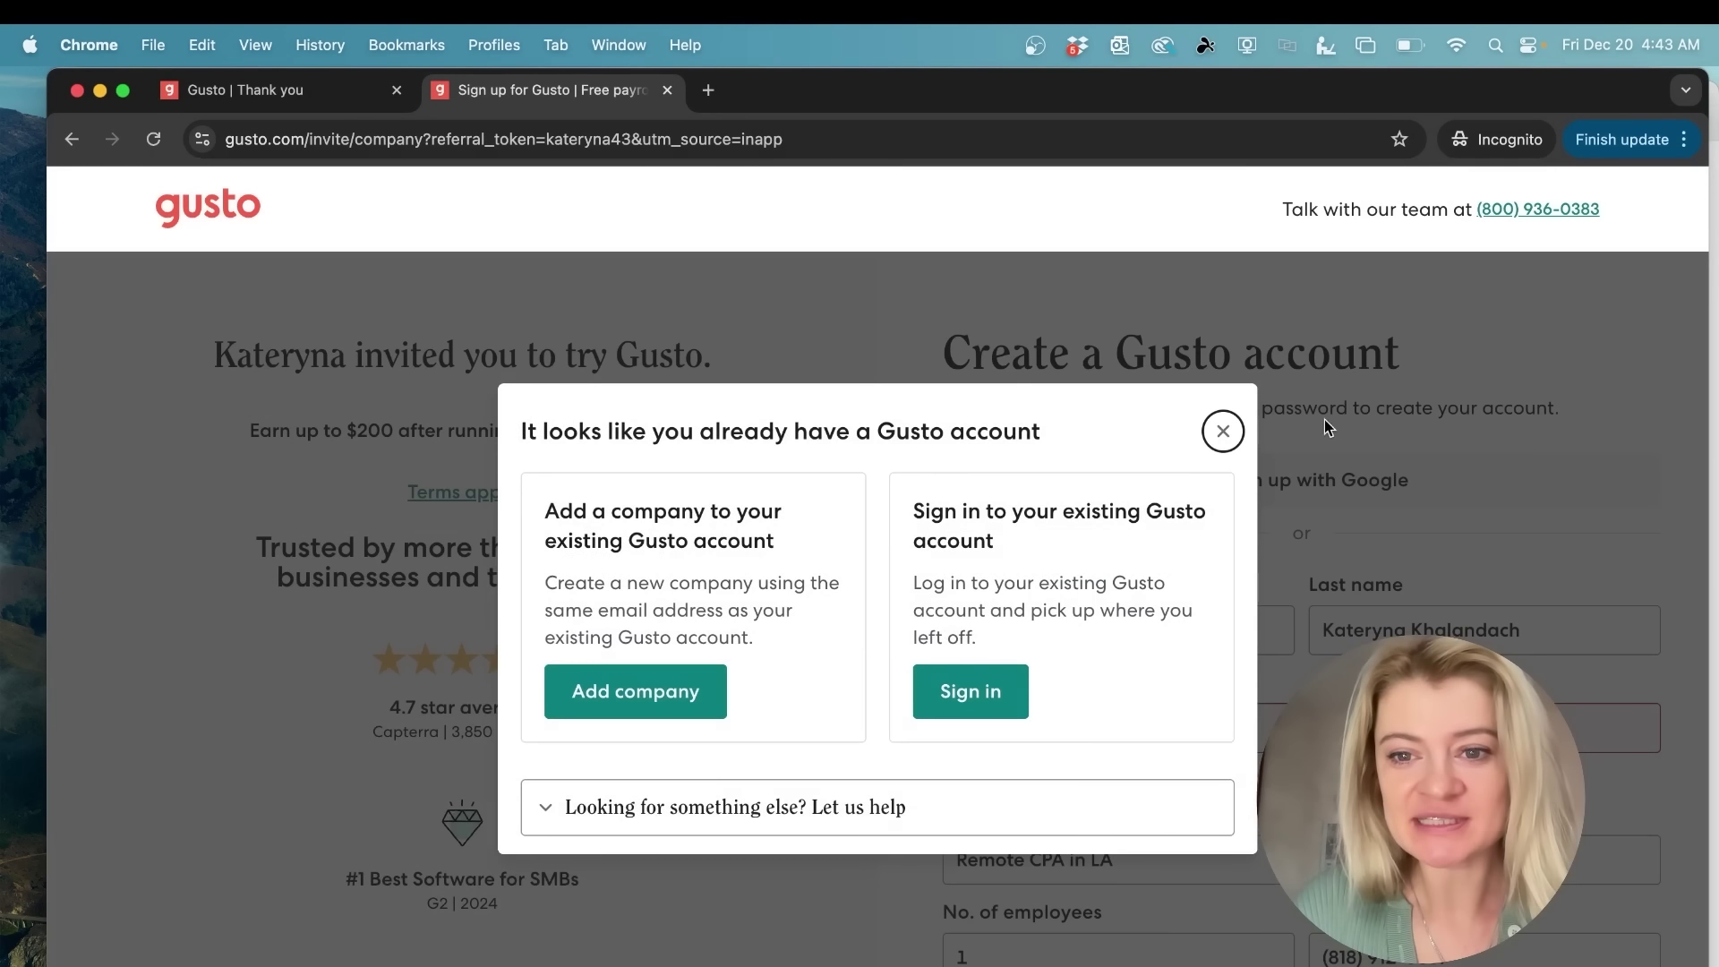
- Dismiss the existing-account notice and review the pre-filled fields of the Gusto sign-up form
drag(706, 512, 706, 541)
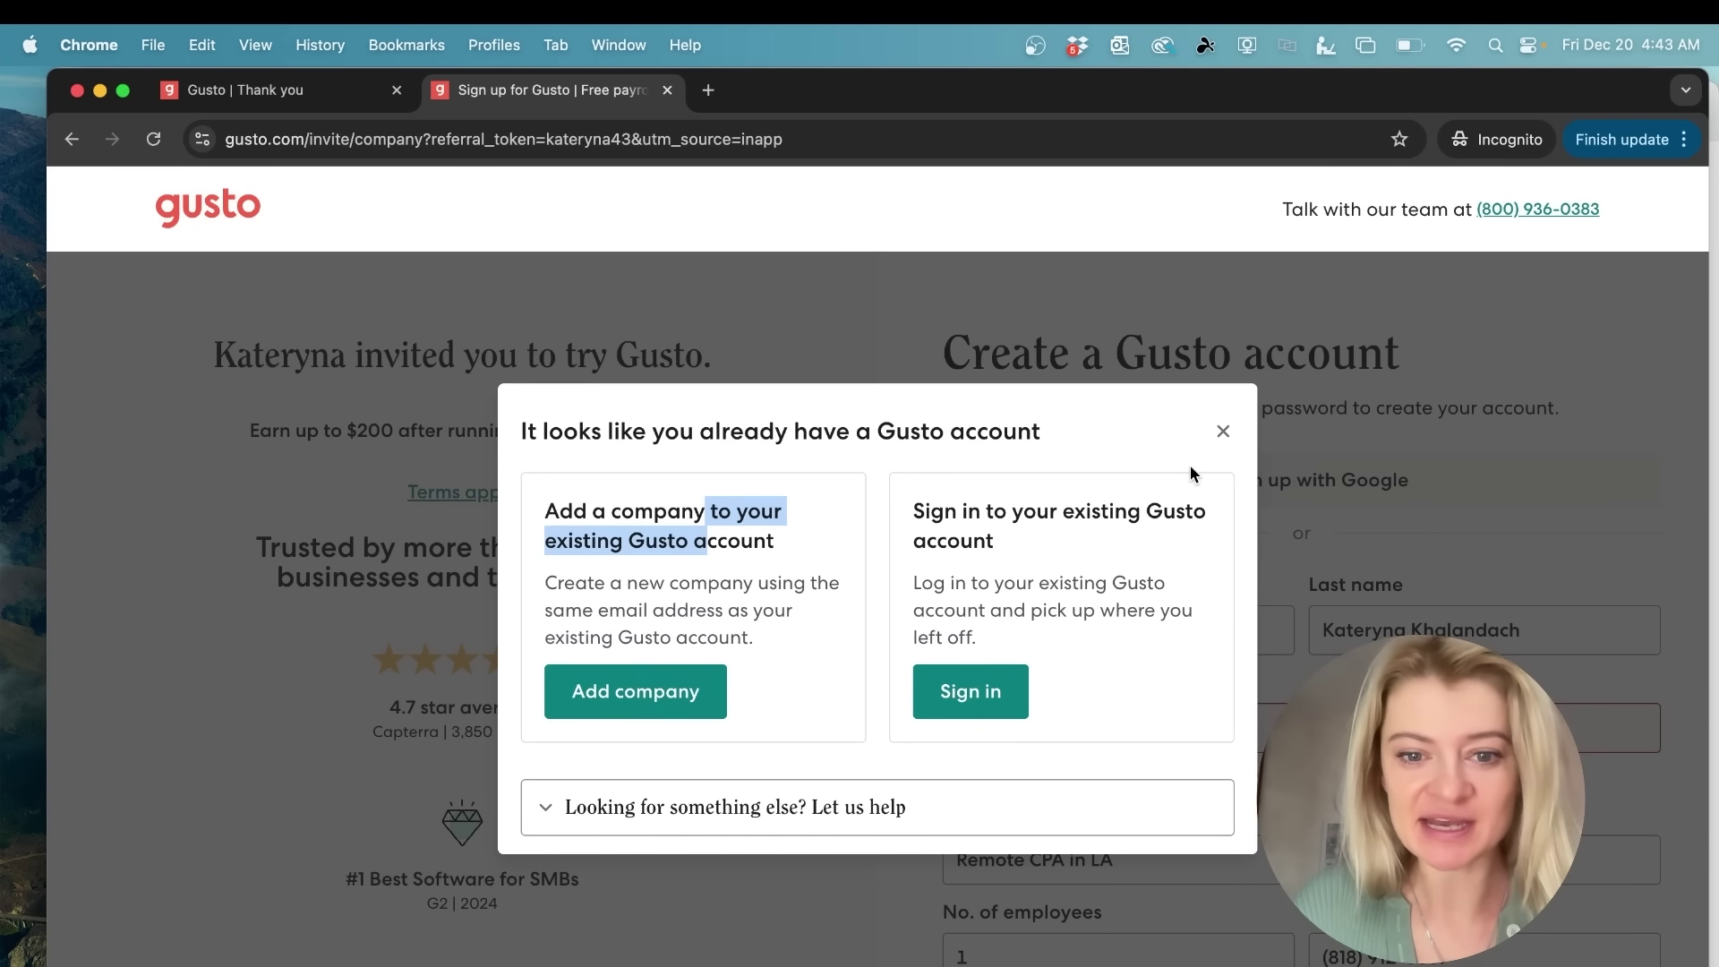
click(1223, 430)
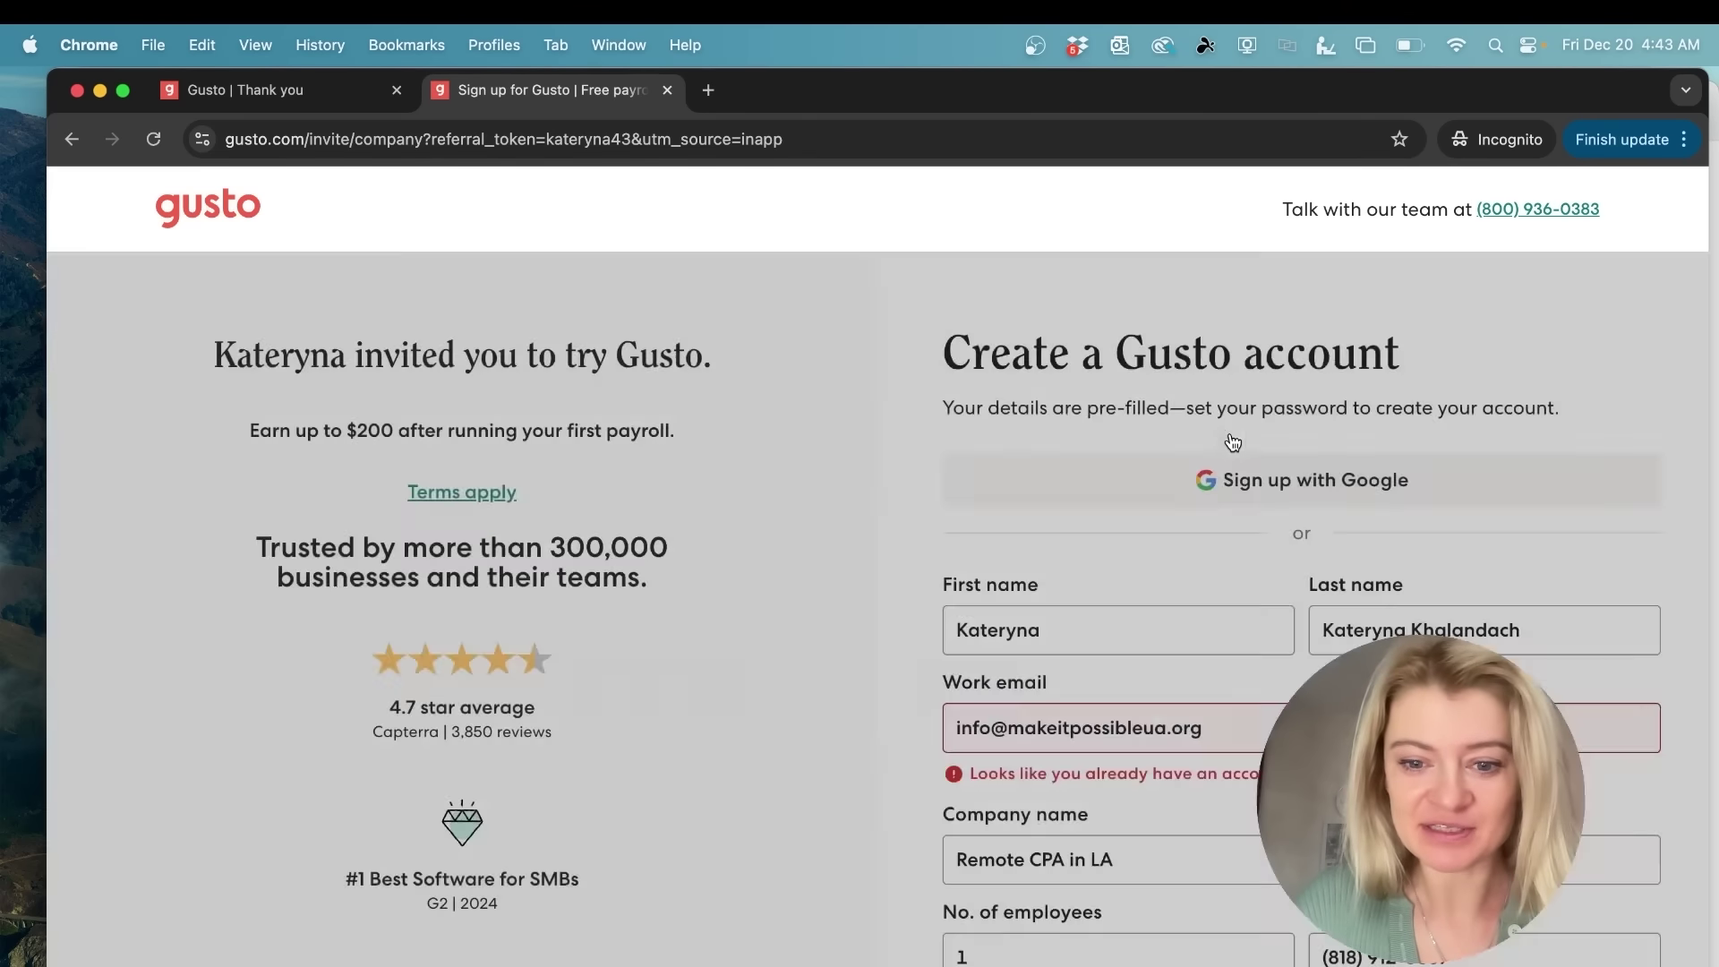
scroll(1195, 537, down, 3)
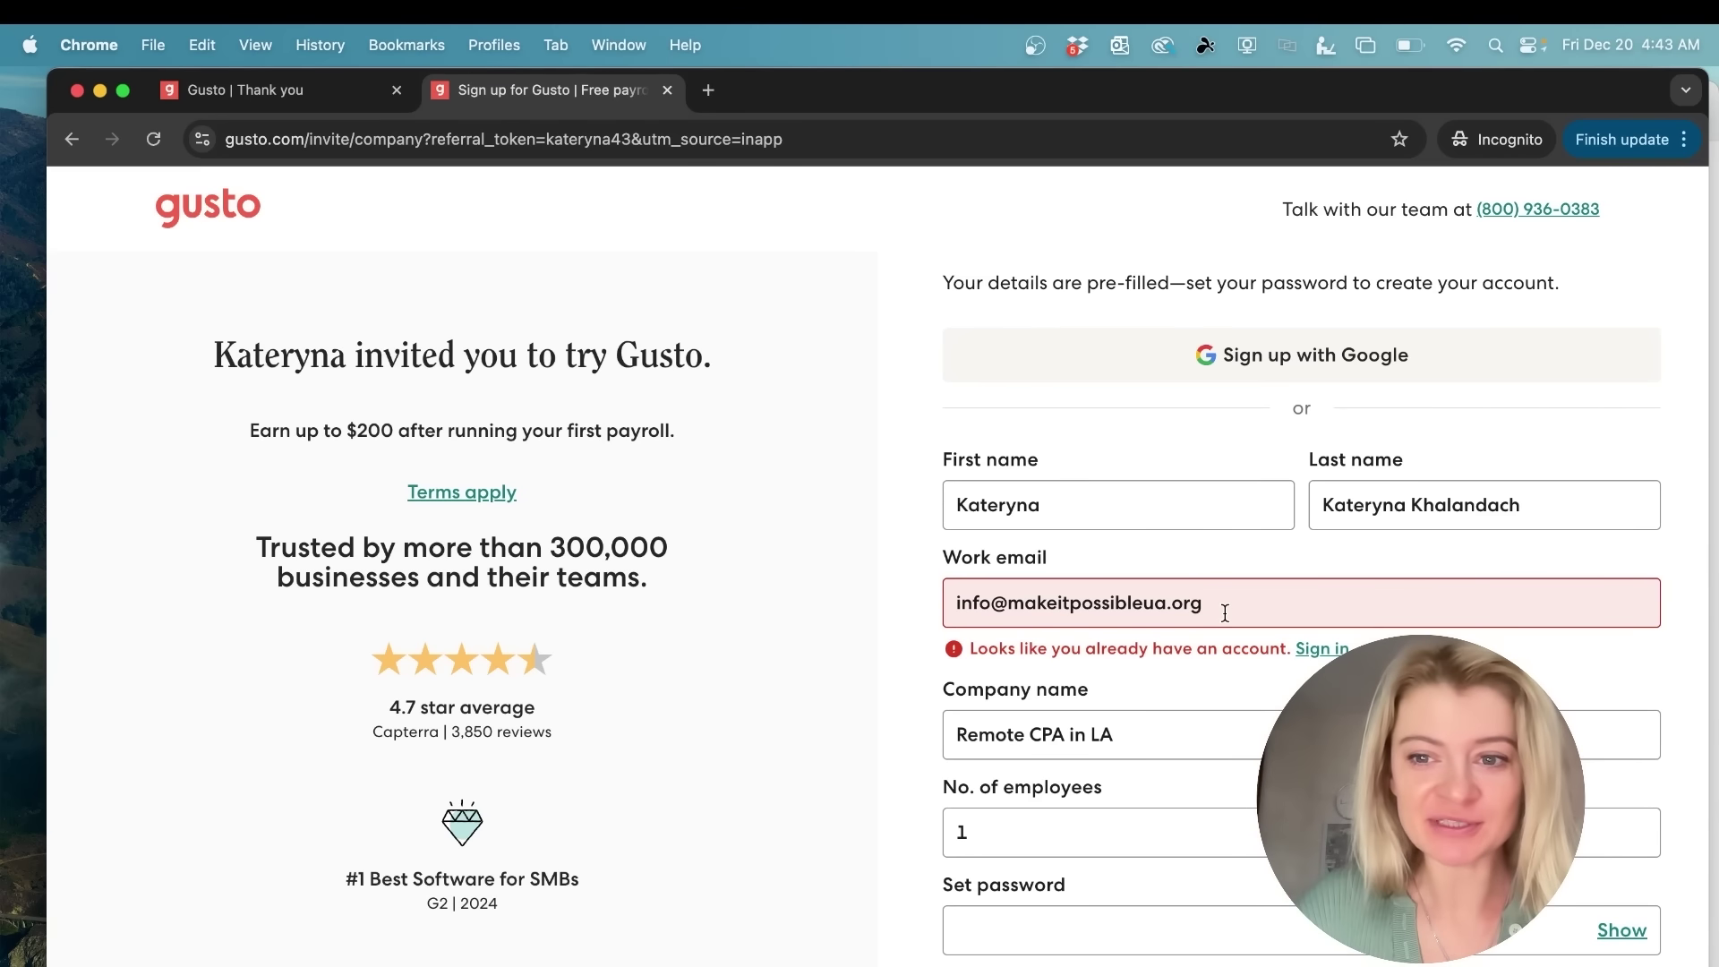
- View the email confirmation page, and switch to the other Chrome window with the company profile setup
click(358, 97)
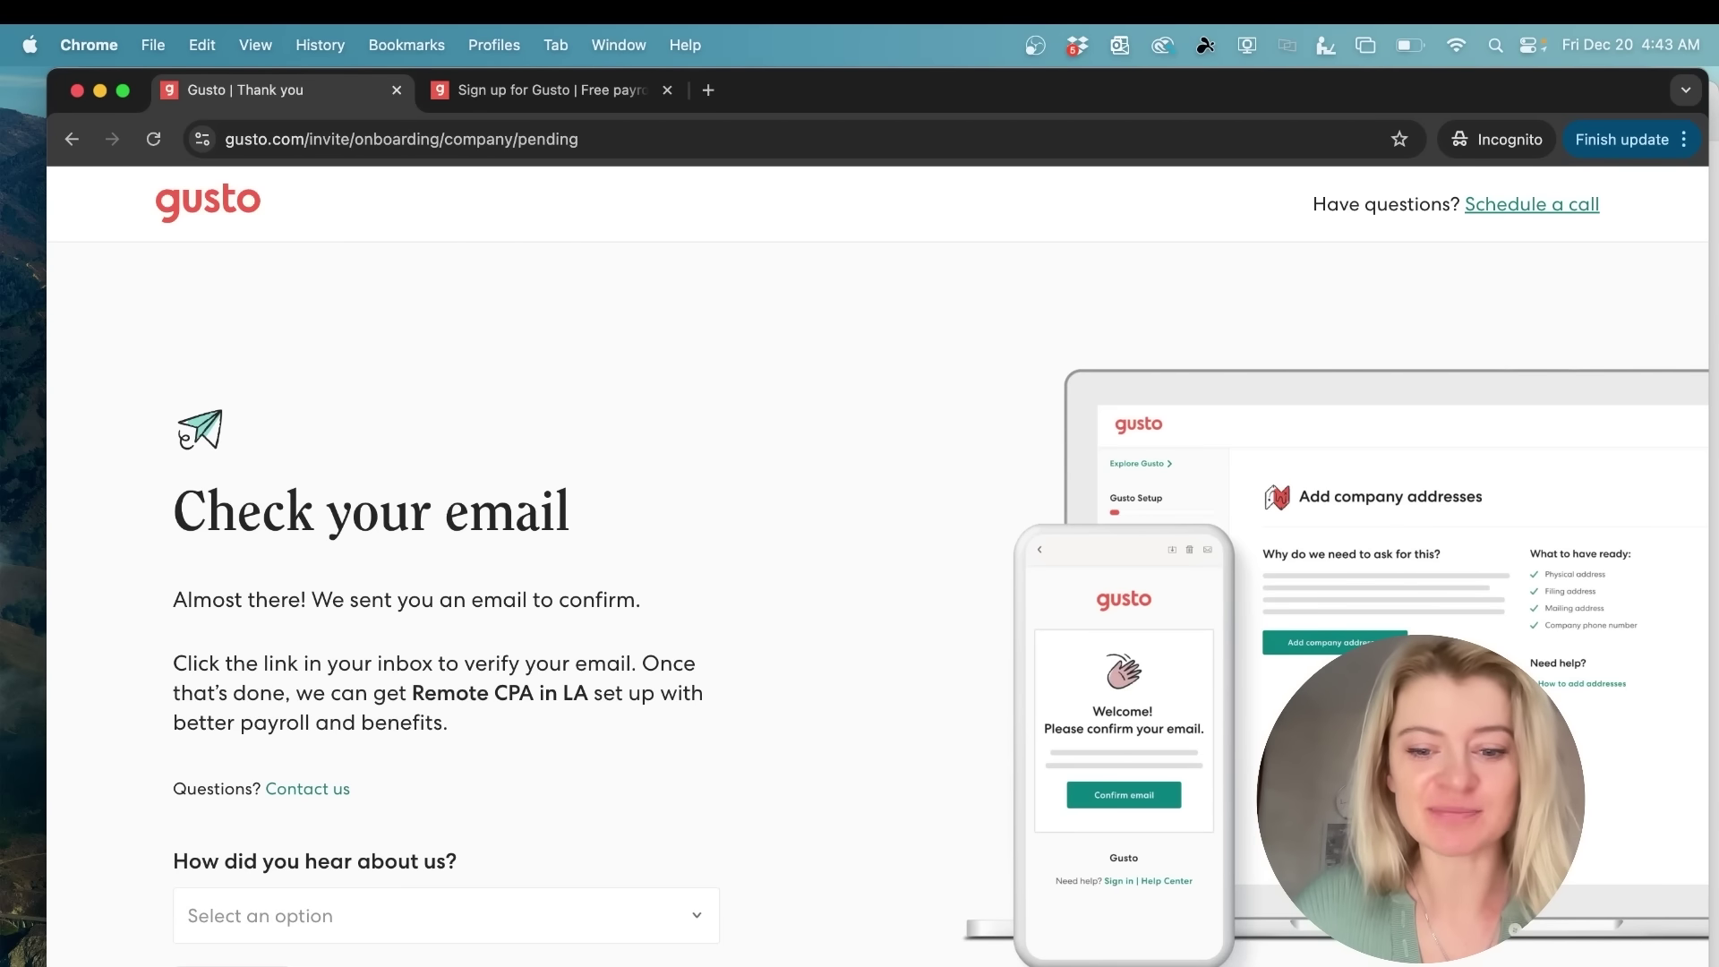
right_click(999, 962)
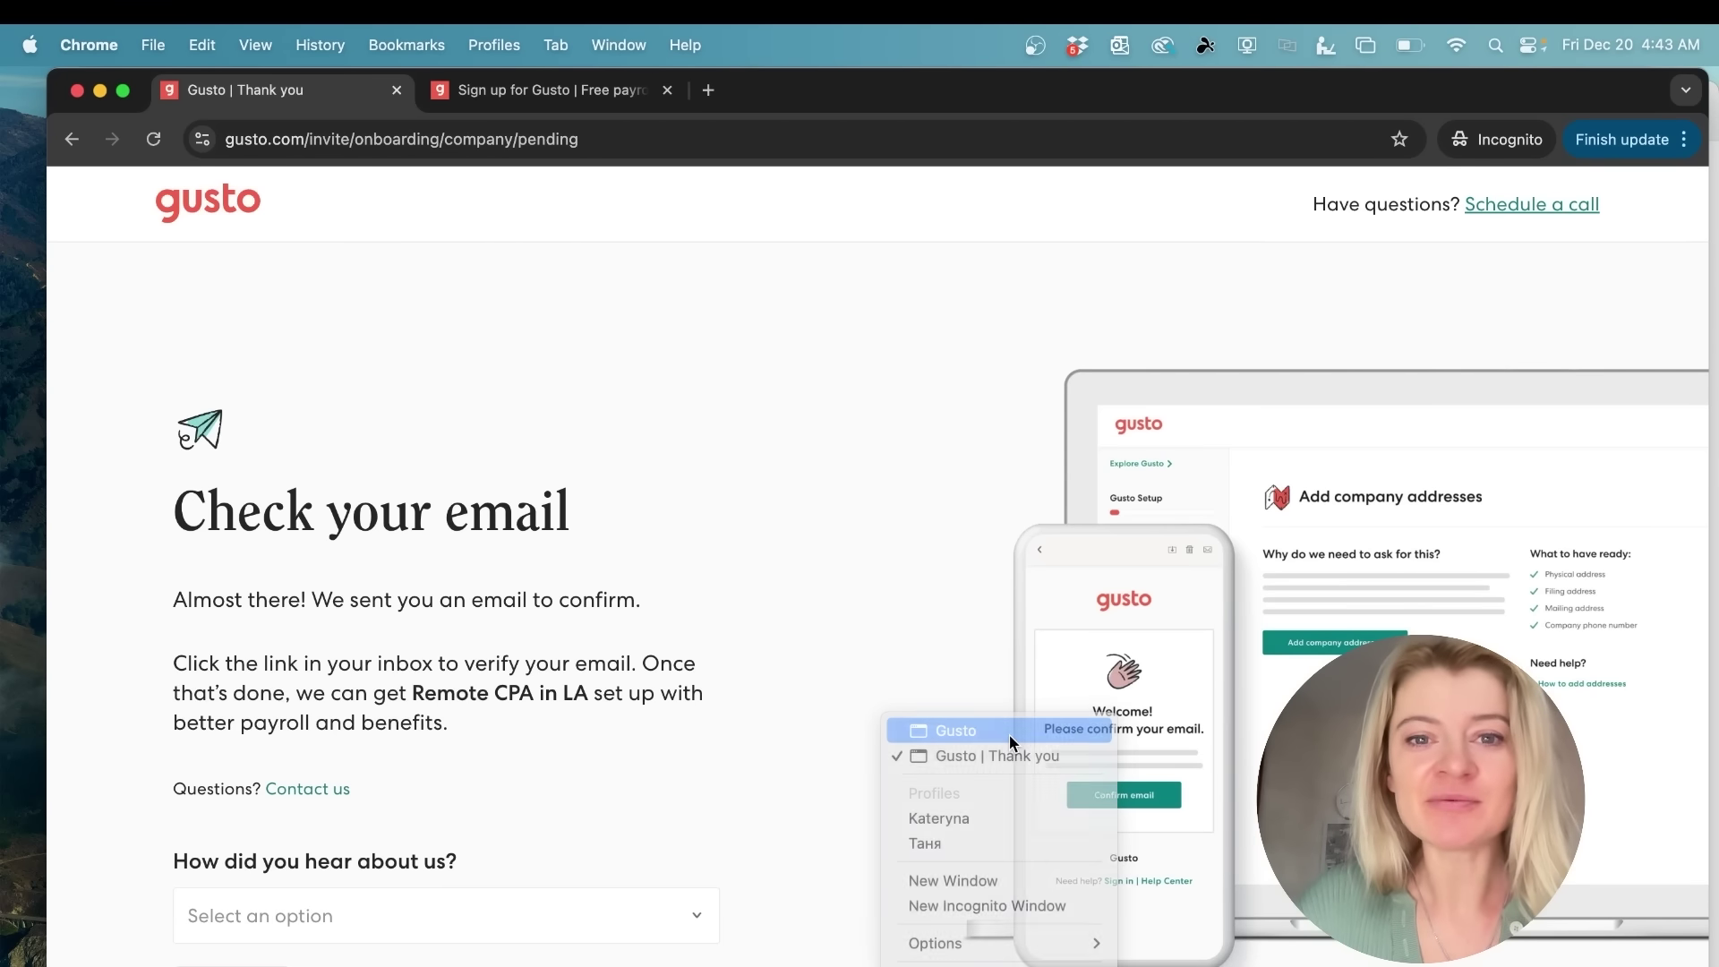
click(1010, 732)
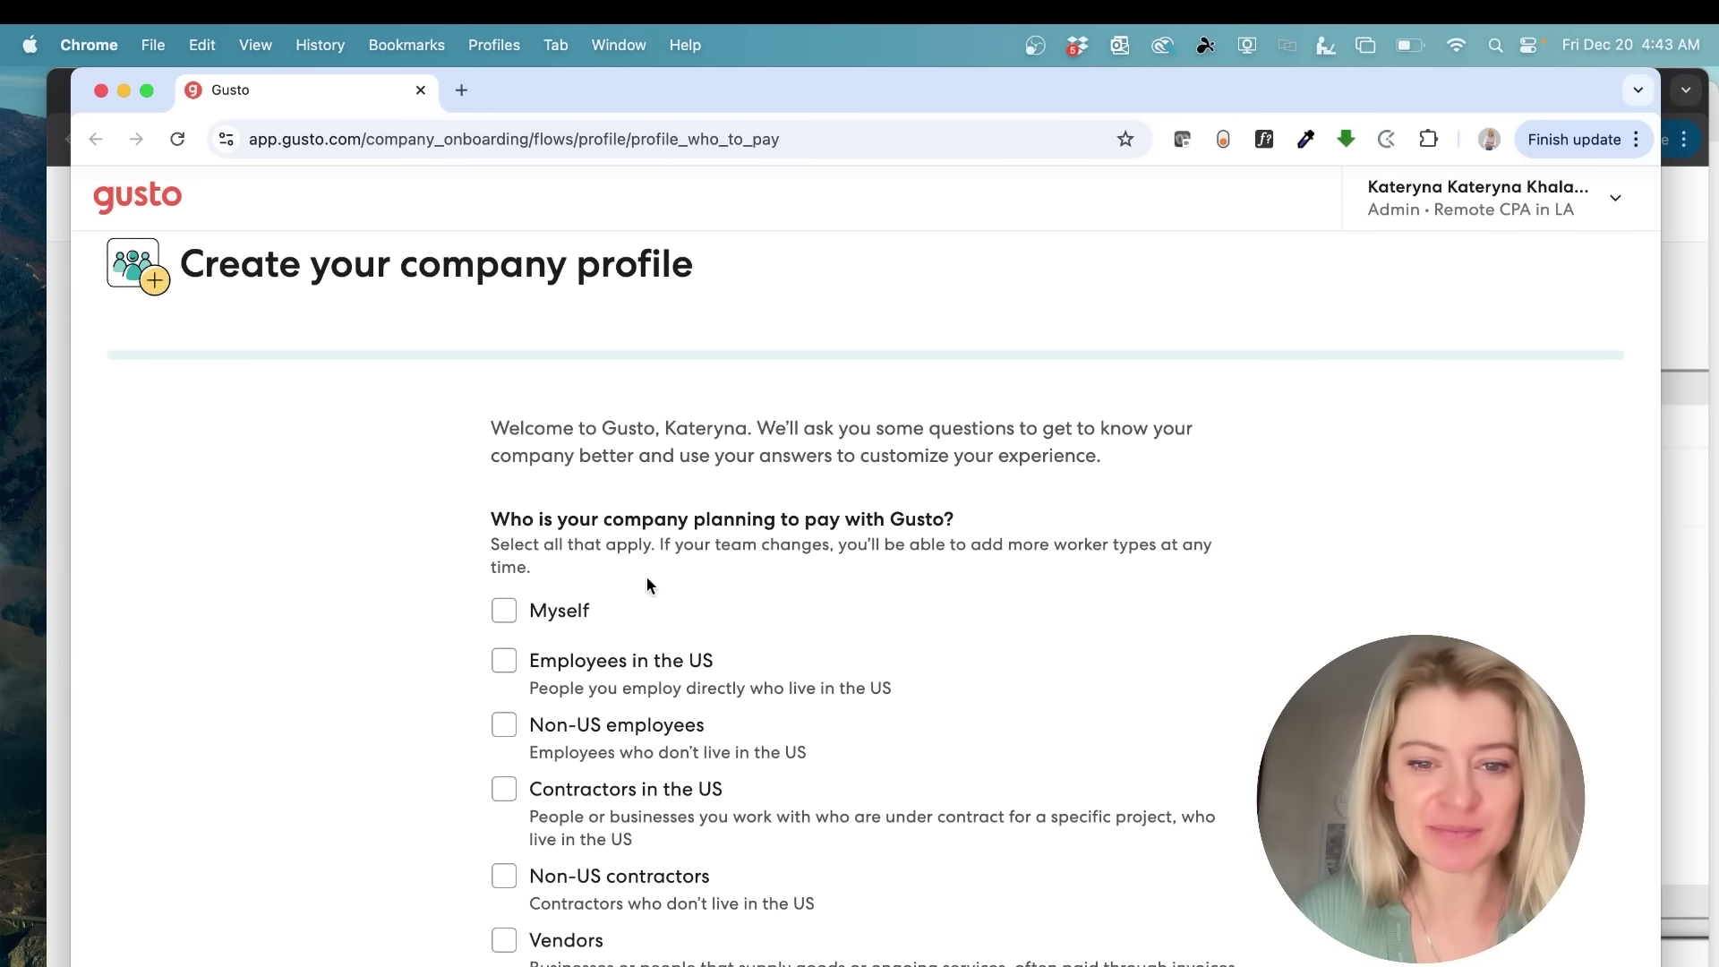
- Choose Myself as who the company plans to pay, and submit "We're new to running payroll" as the current payroll method
click(505, 615)
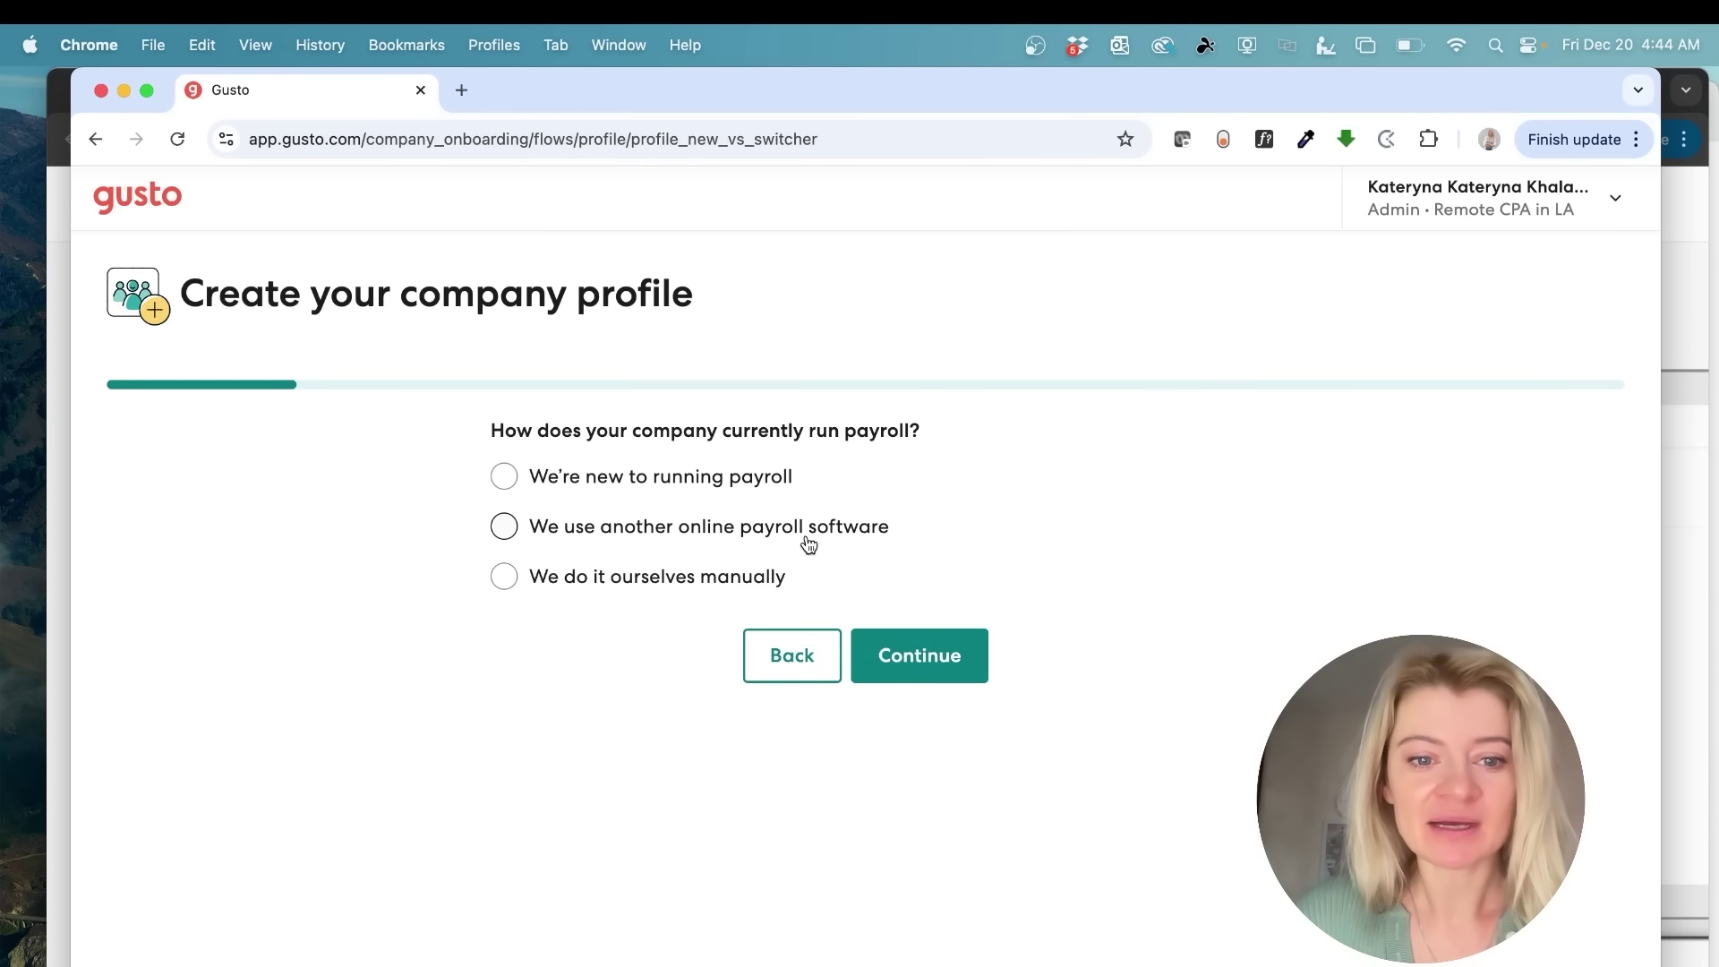
click(506, 477)
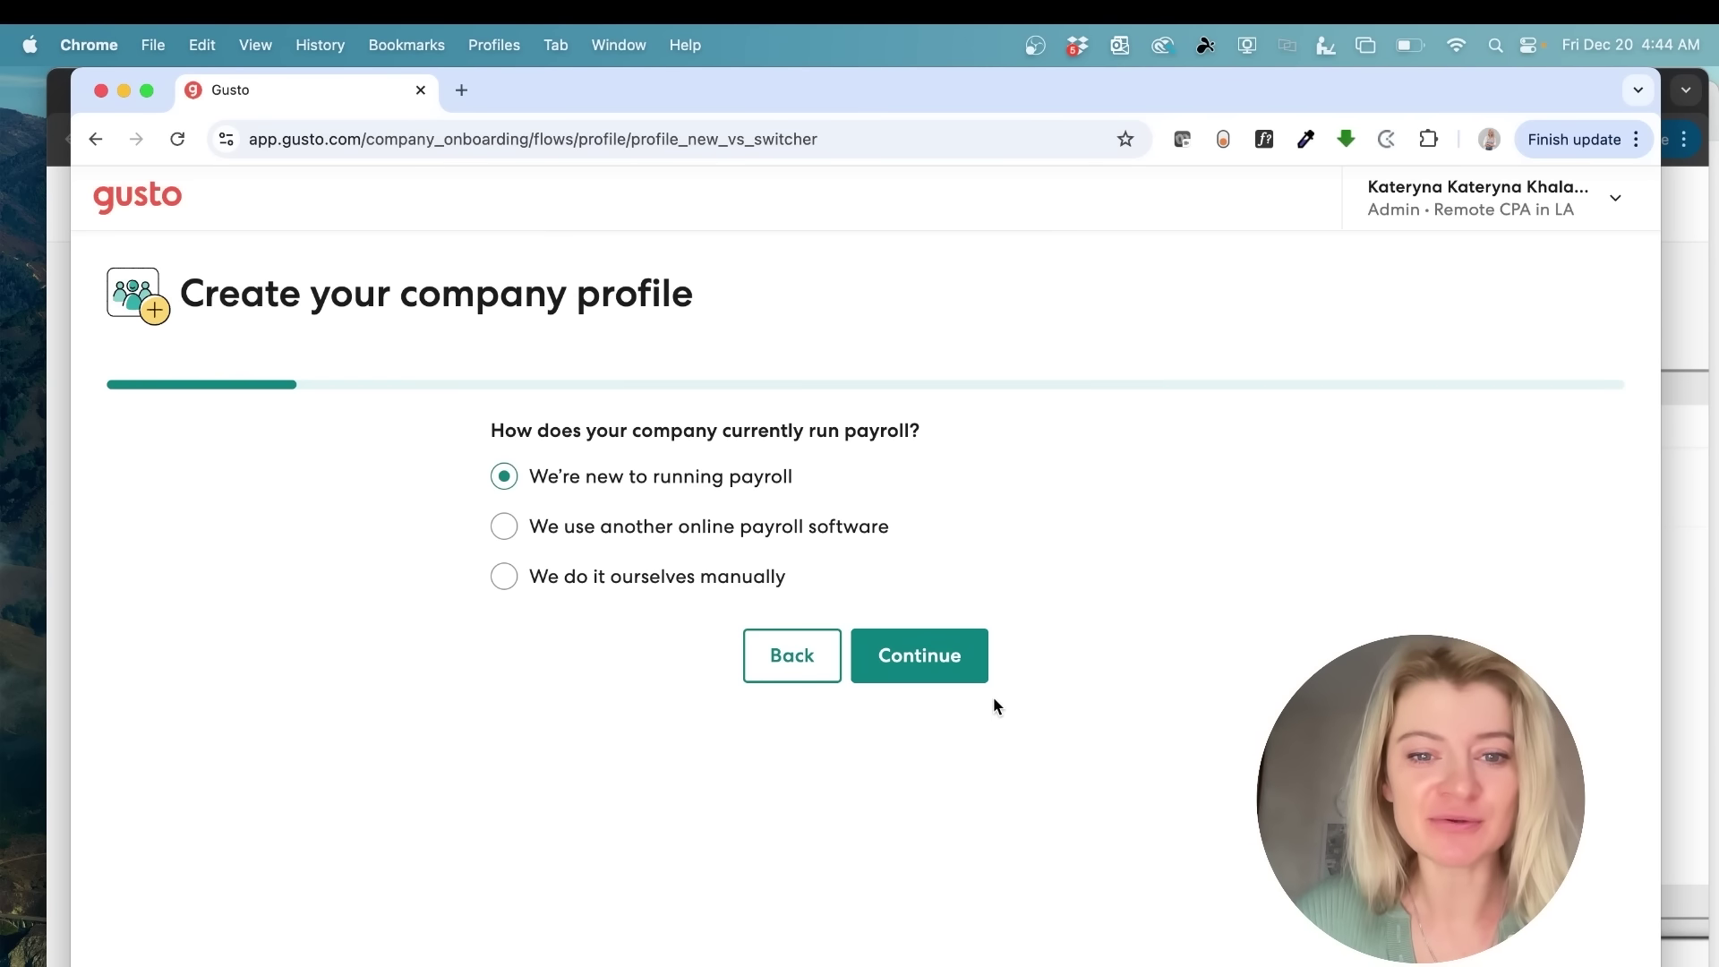
click(949, 647)
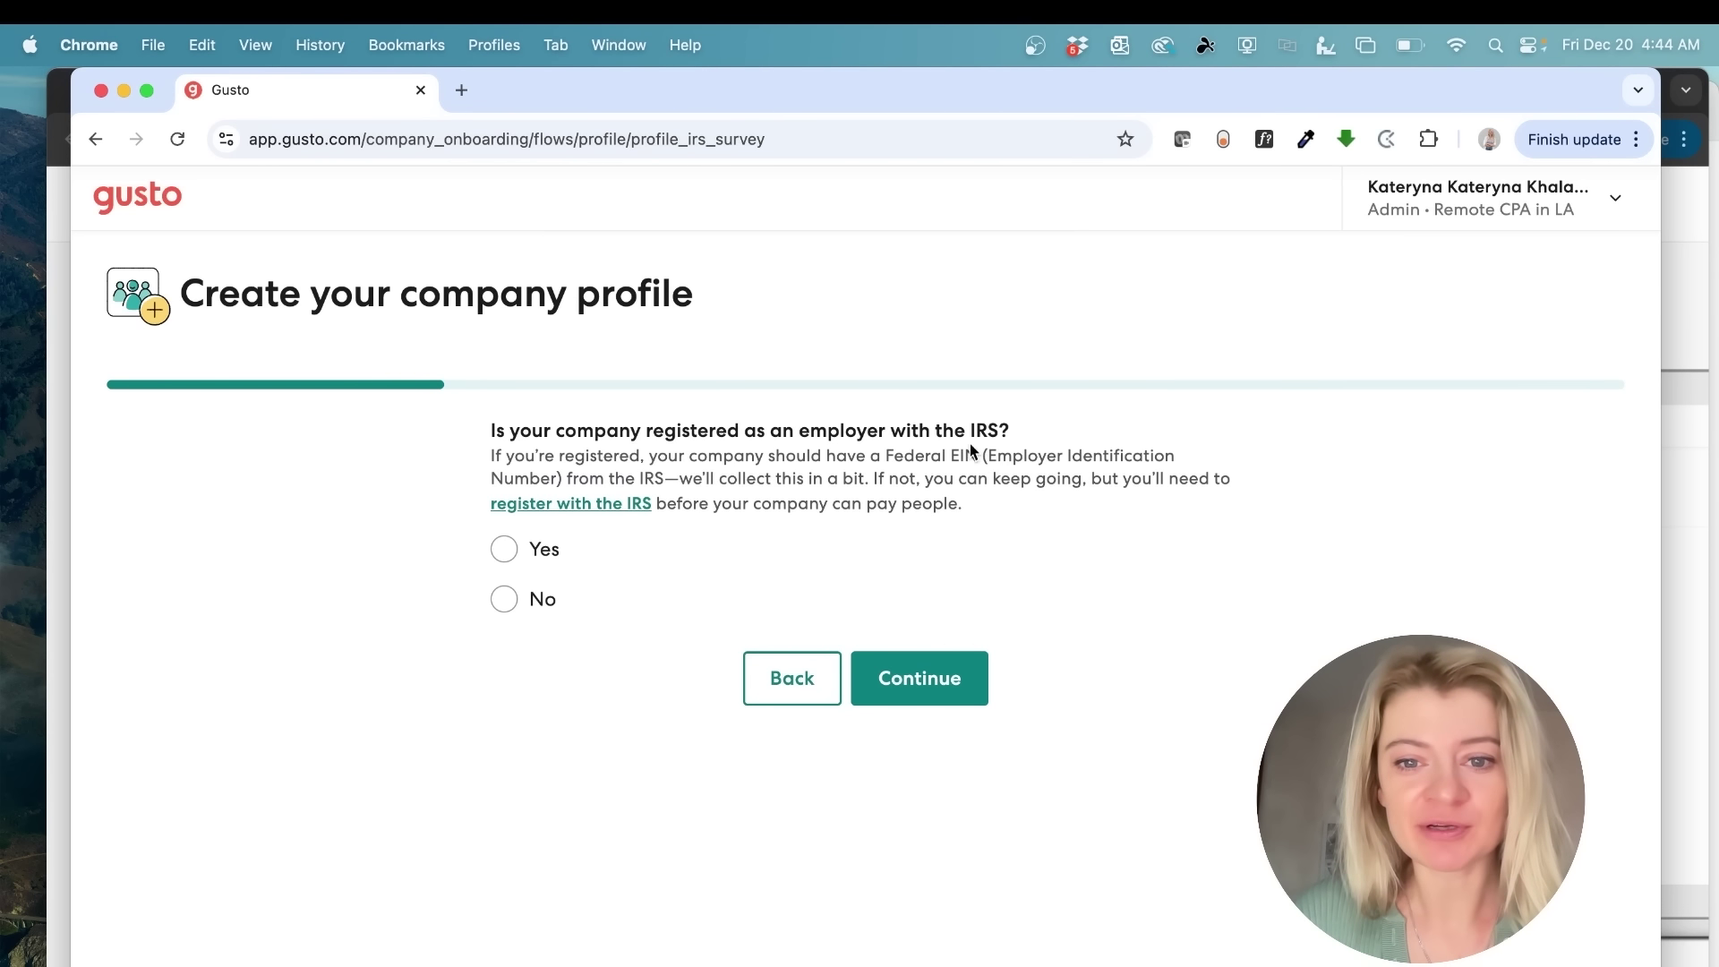
- Answer Yes to the company being registered as an employer with the IRS, and continue
drag(884, 456, 983, 455)
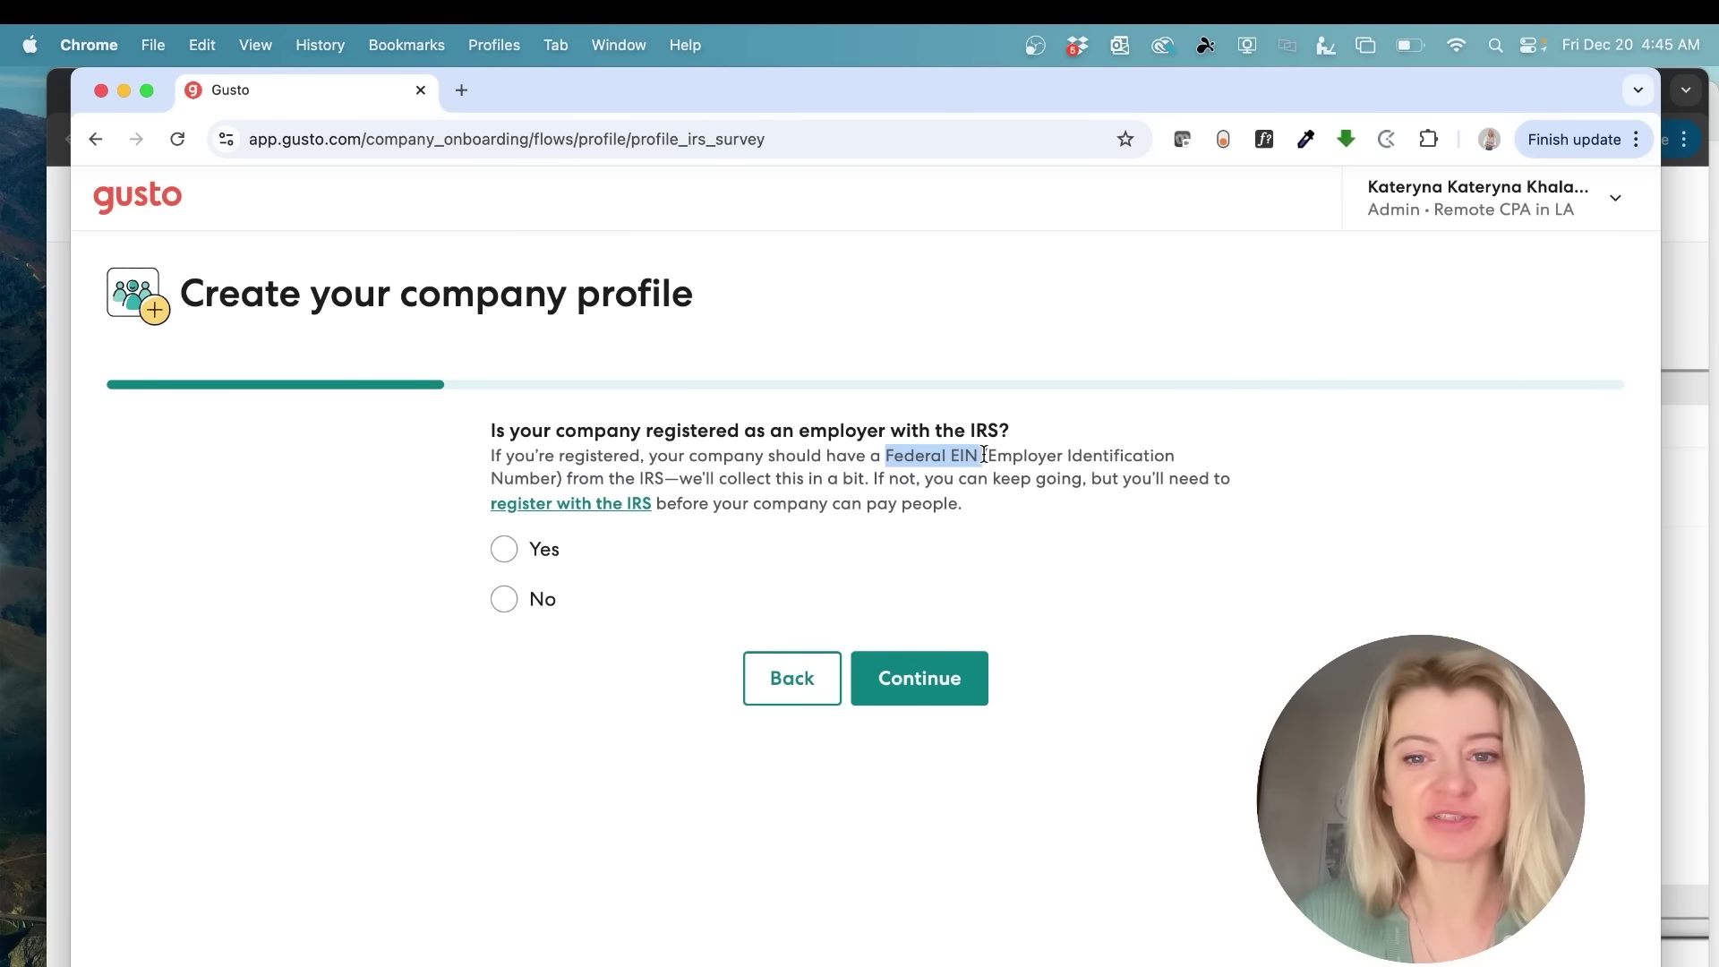
drag(984, 454, 980, 460)
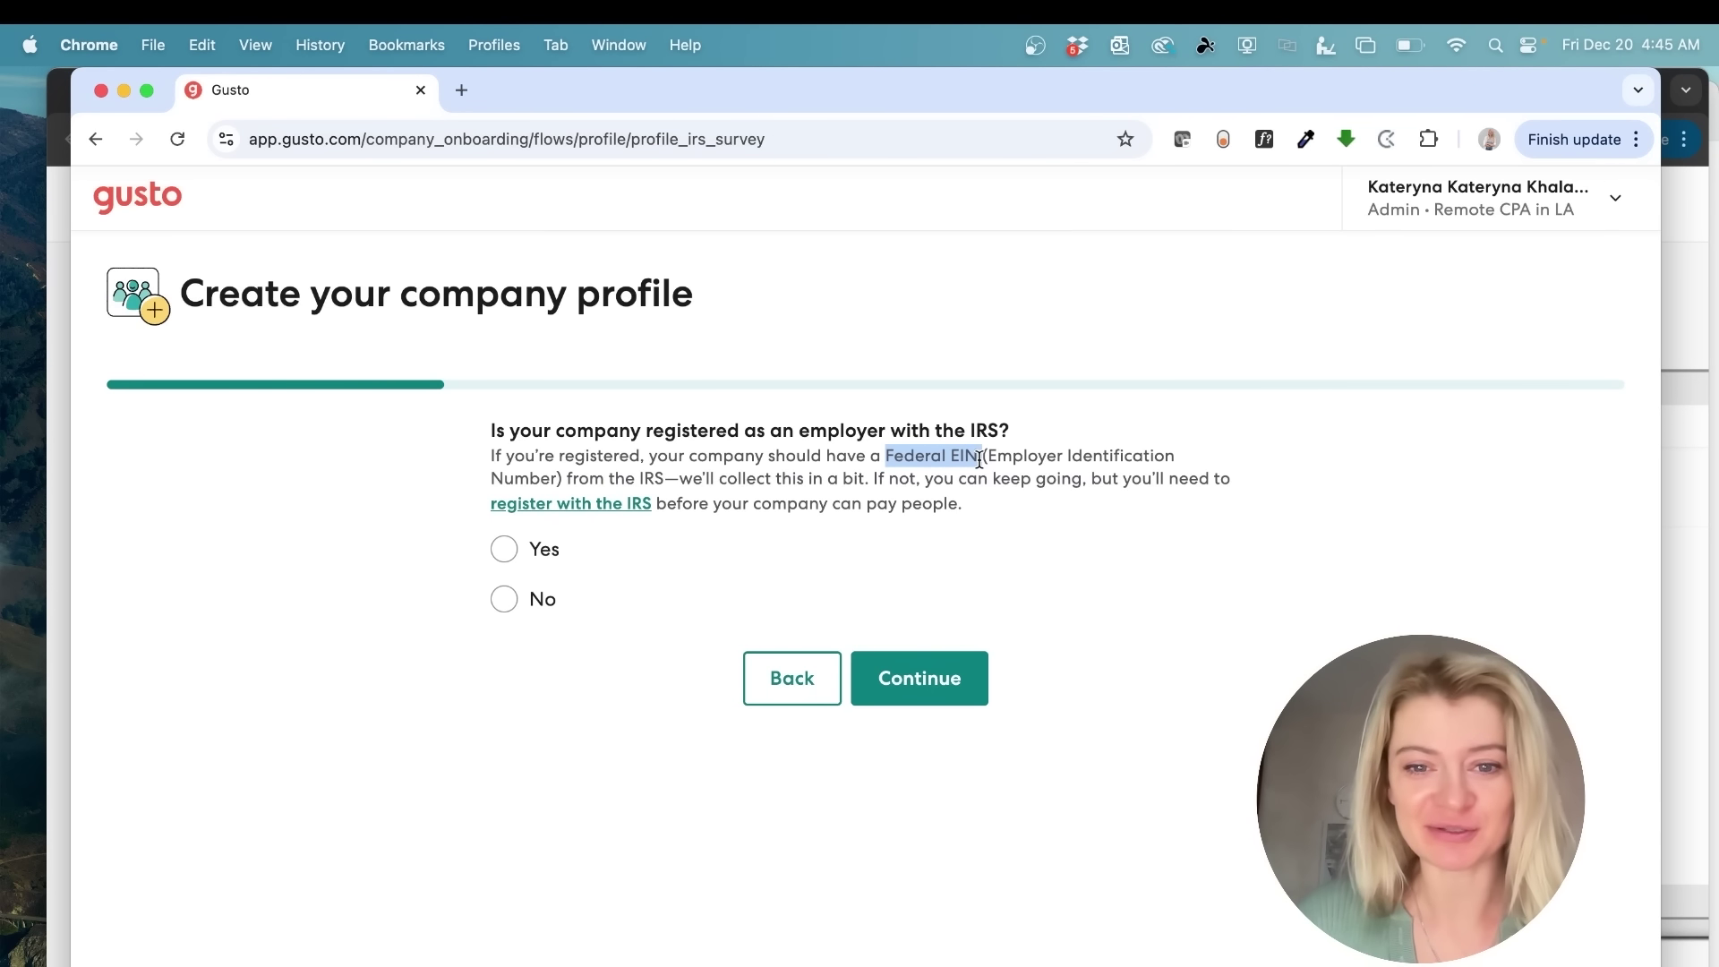
click(508, 550)
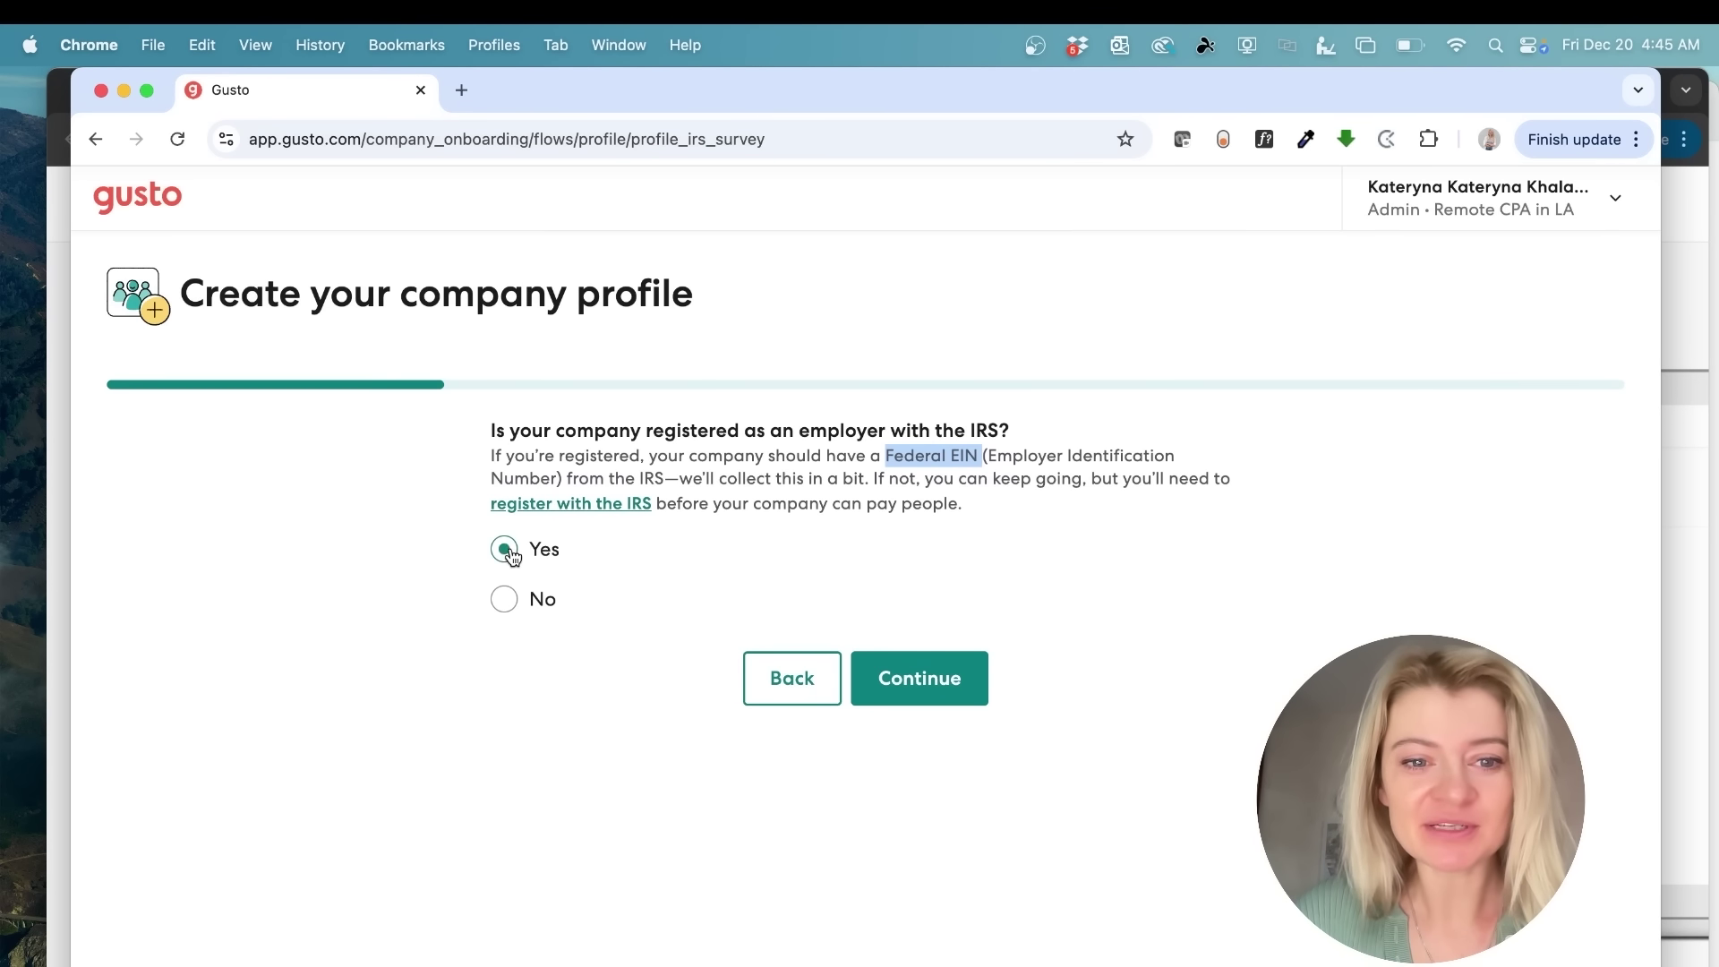
click(919, 673)
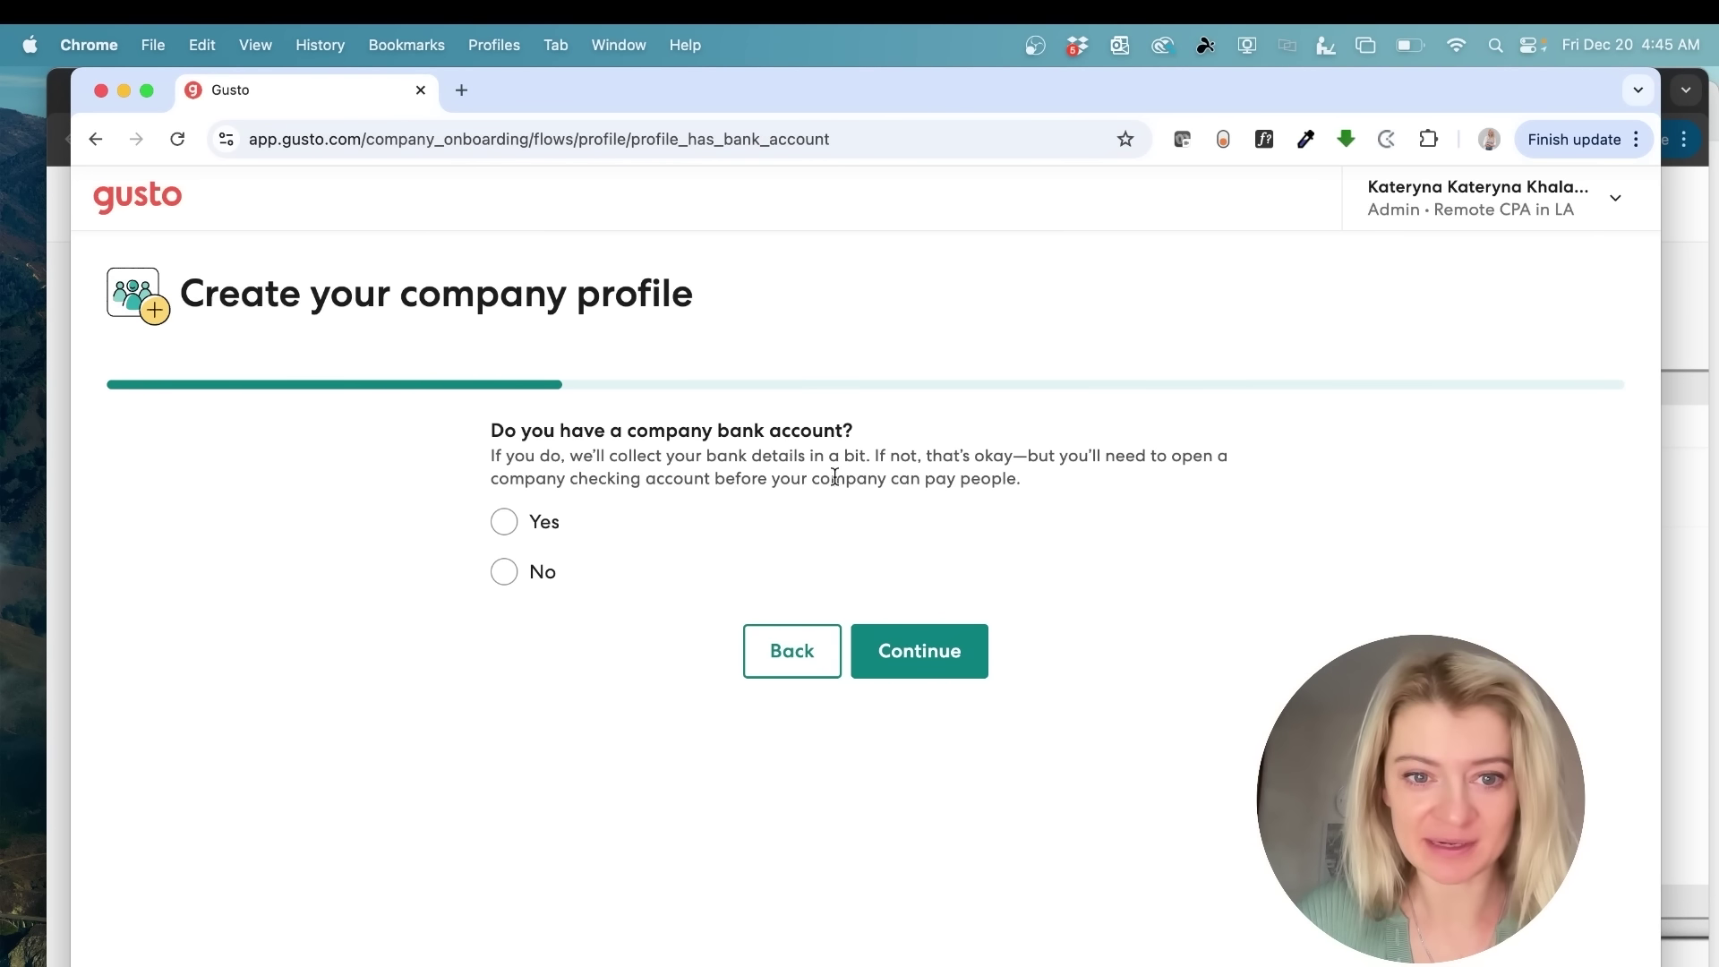
- Answer Yes to having a company bank account, and continue to the next profile question
drag(643, 465, 643, 465)
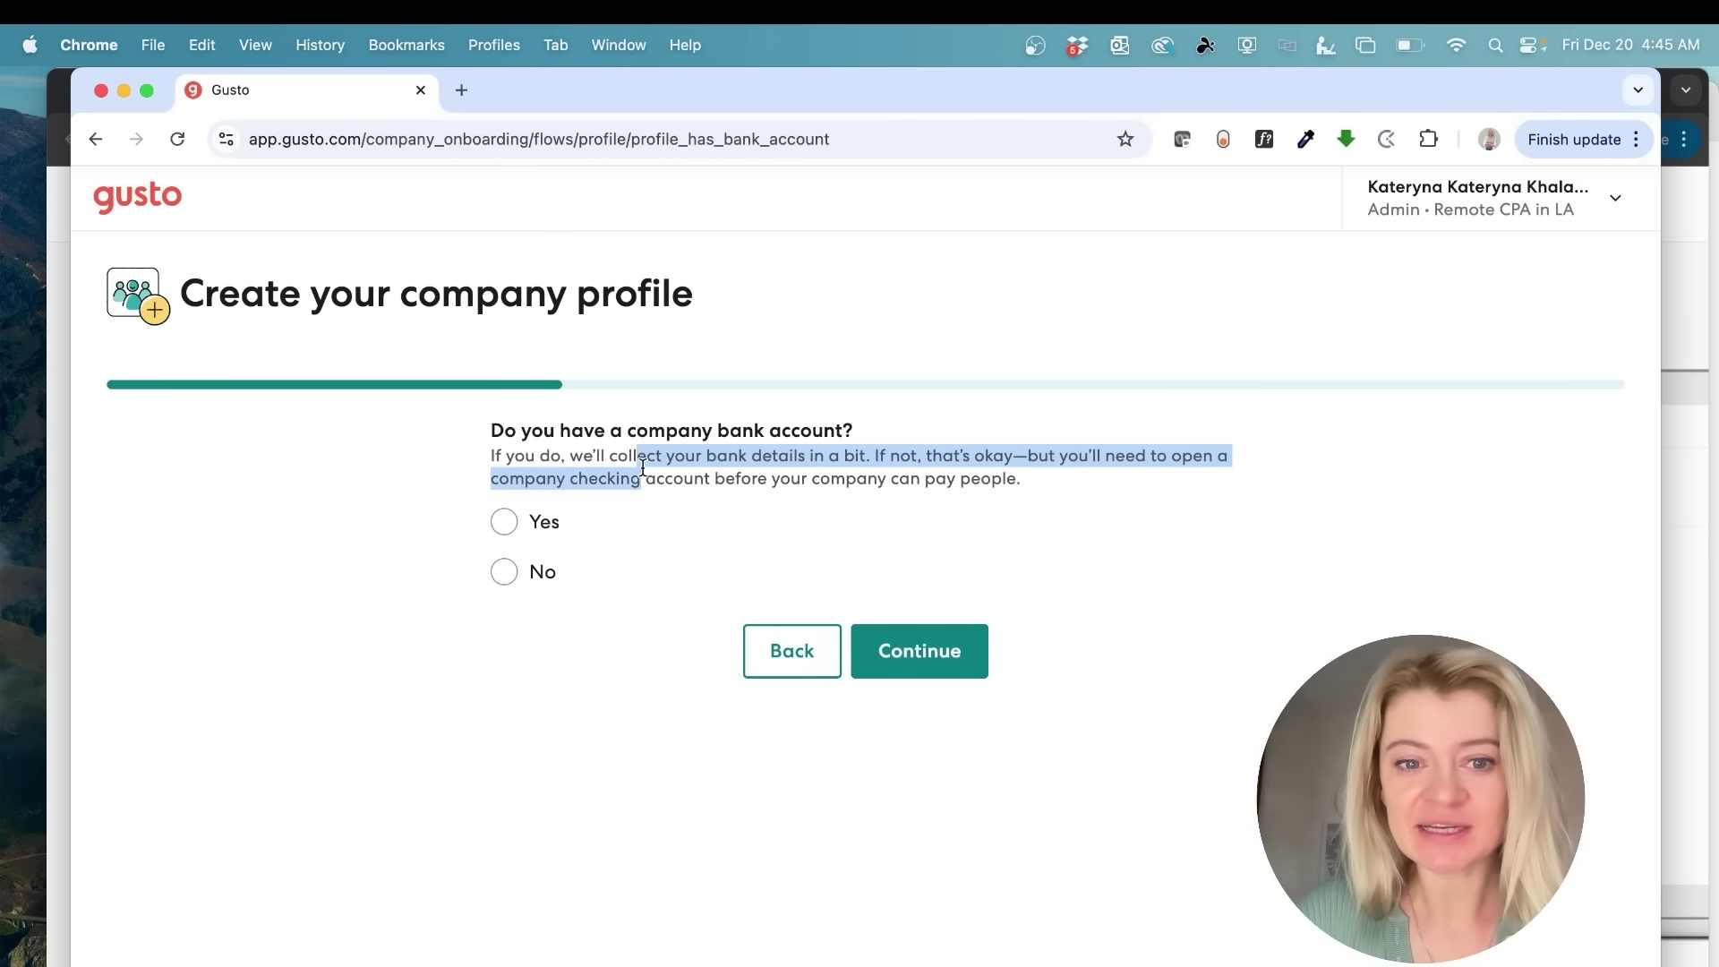
double_click(789, 479)
right_click(792, 475)
click(949, 431)
click(977, 480)
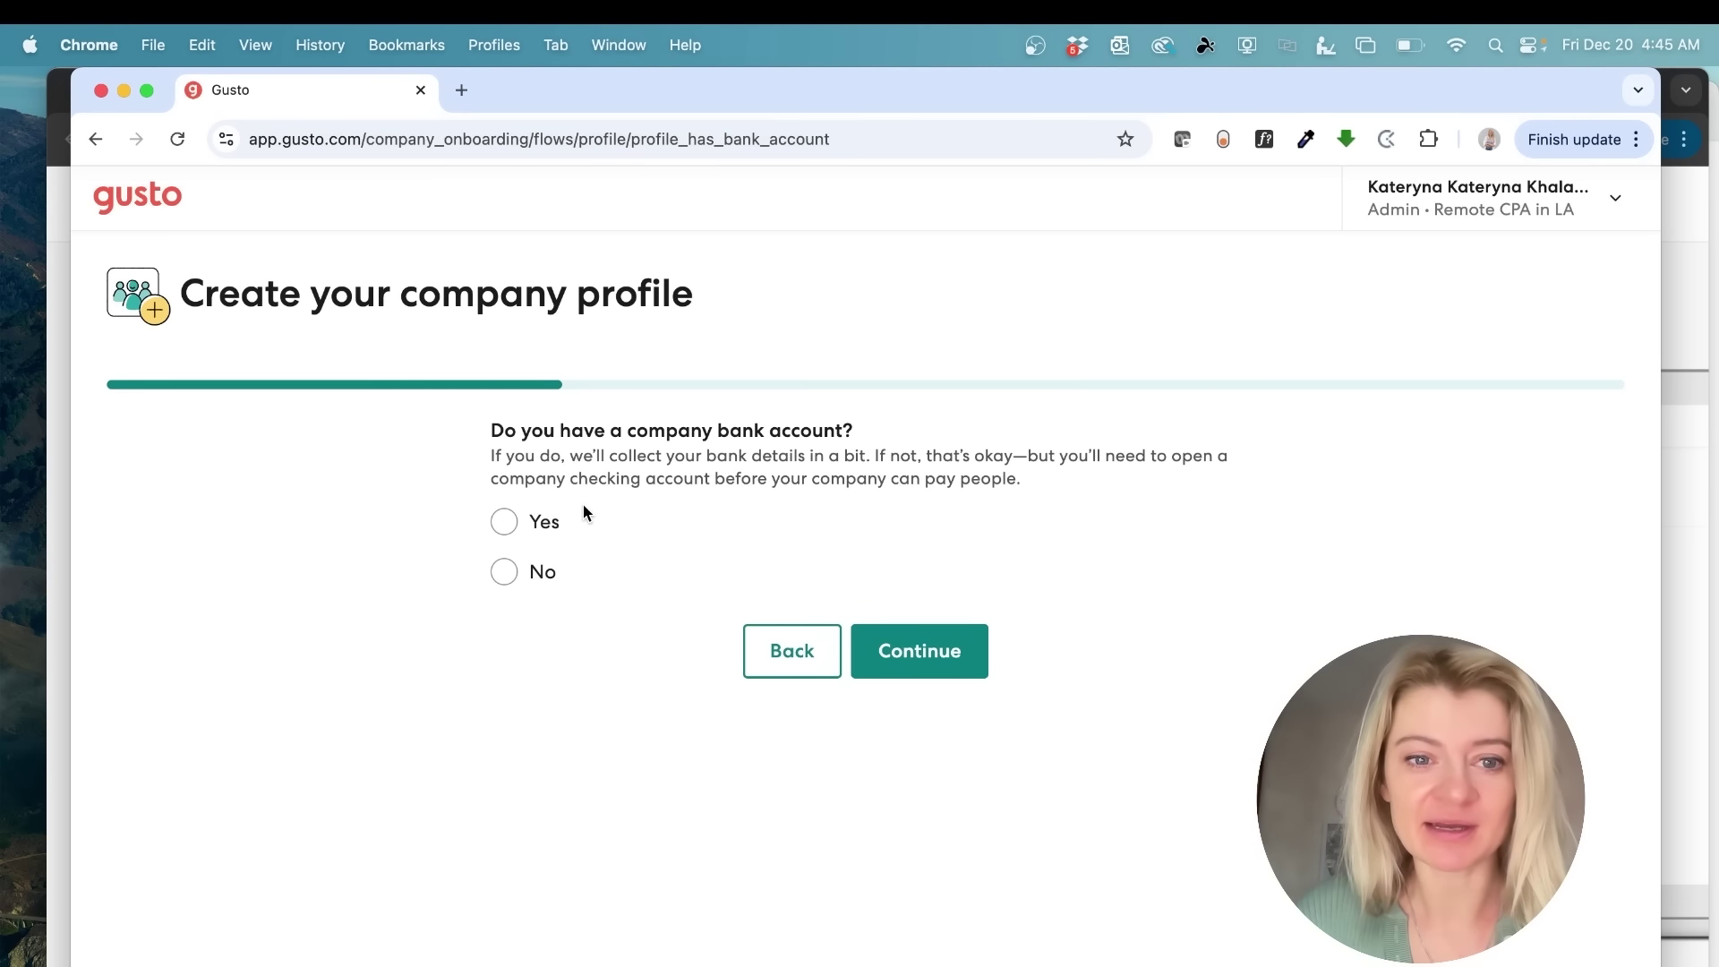
click(530, 521)
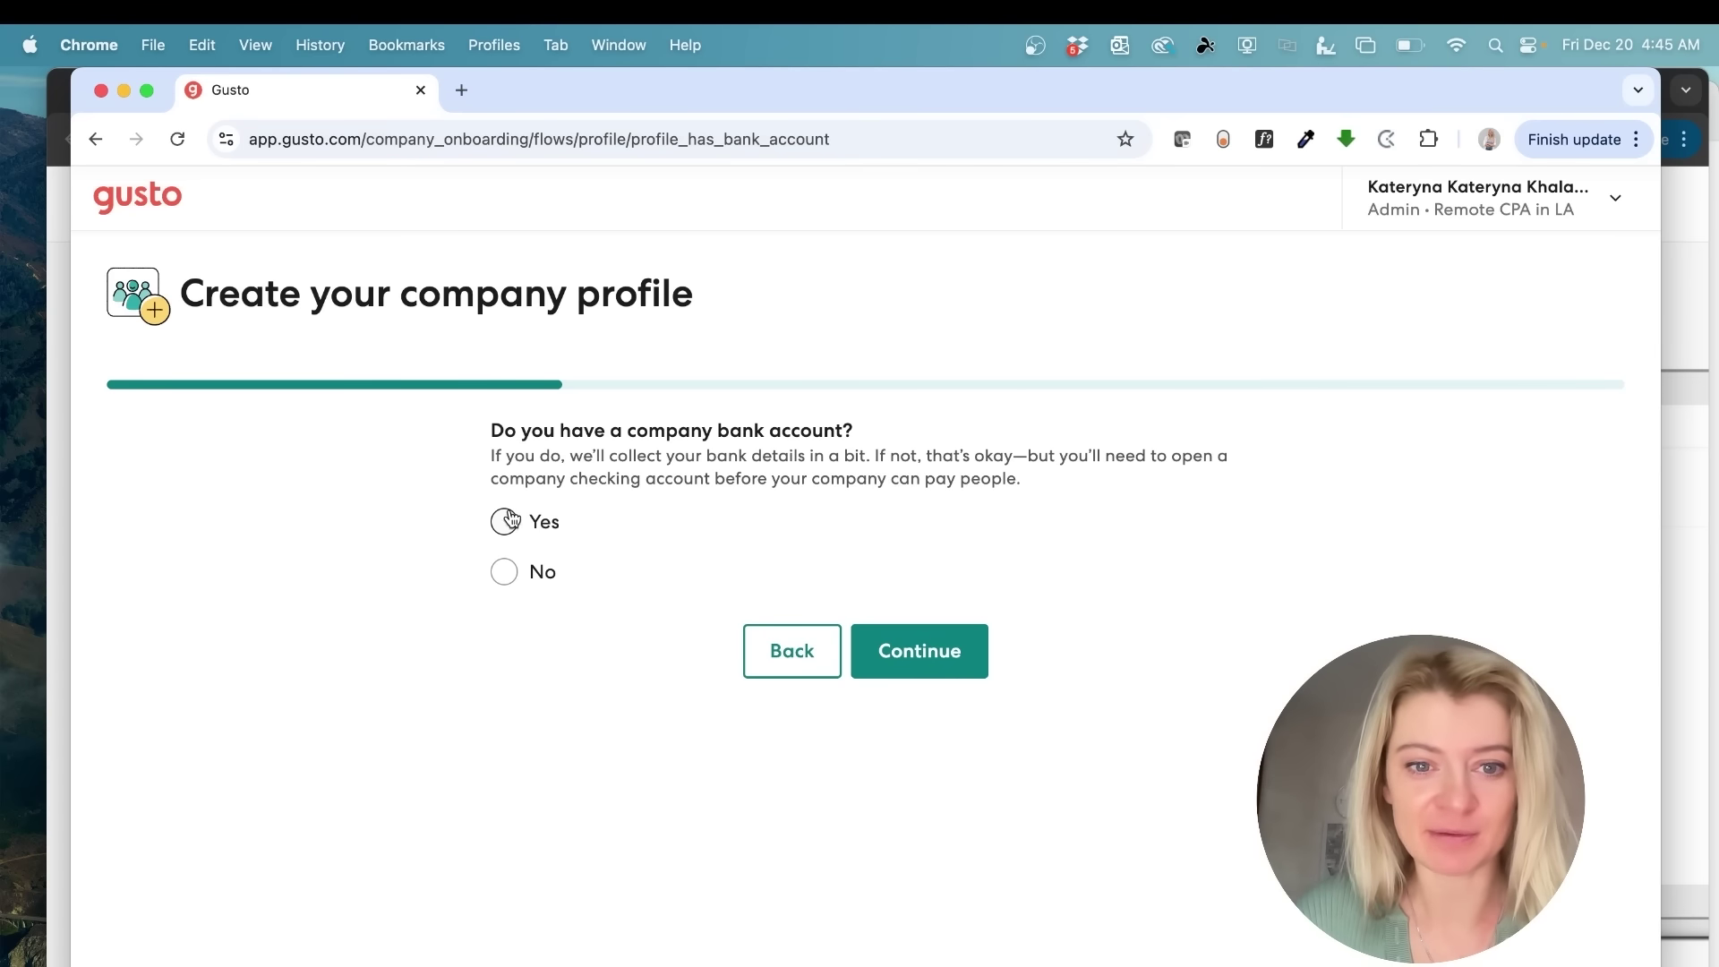
click(960, 658)
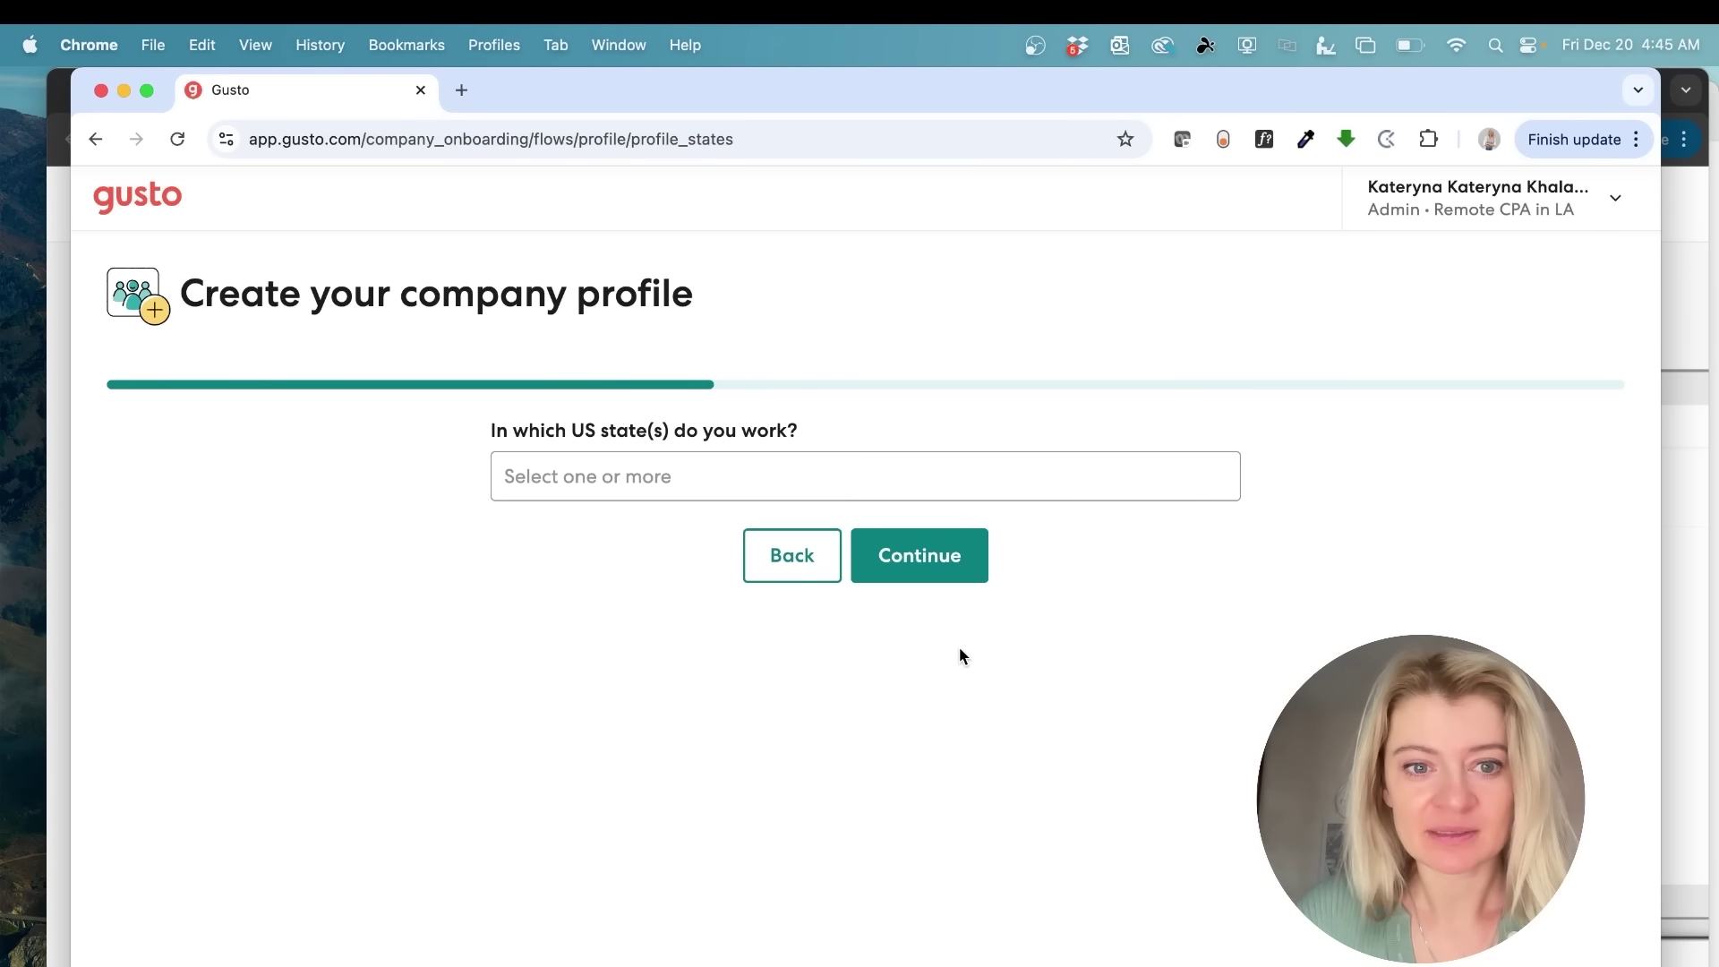
- Choose Florida as the US state of work and continue
click(781, 479)
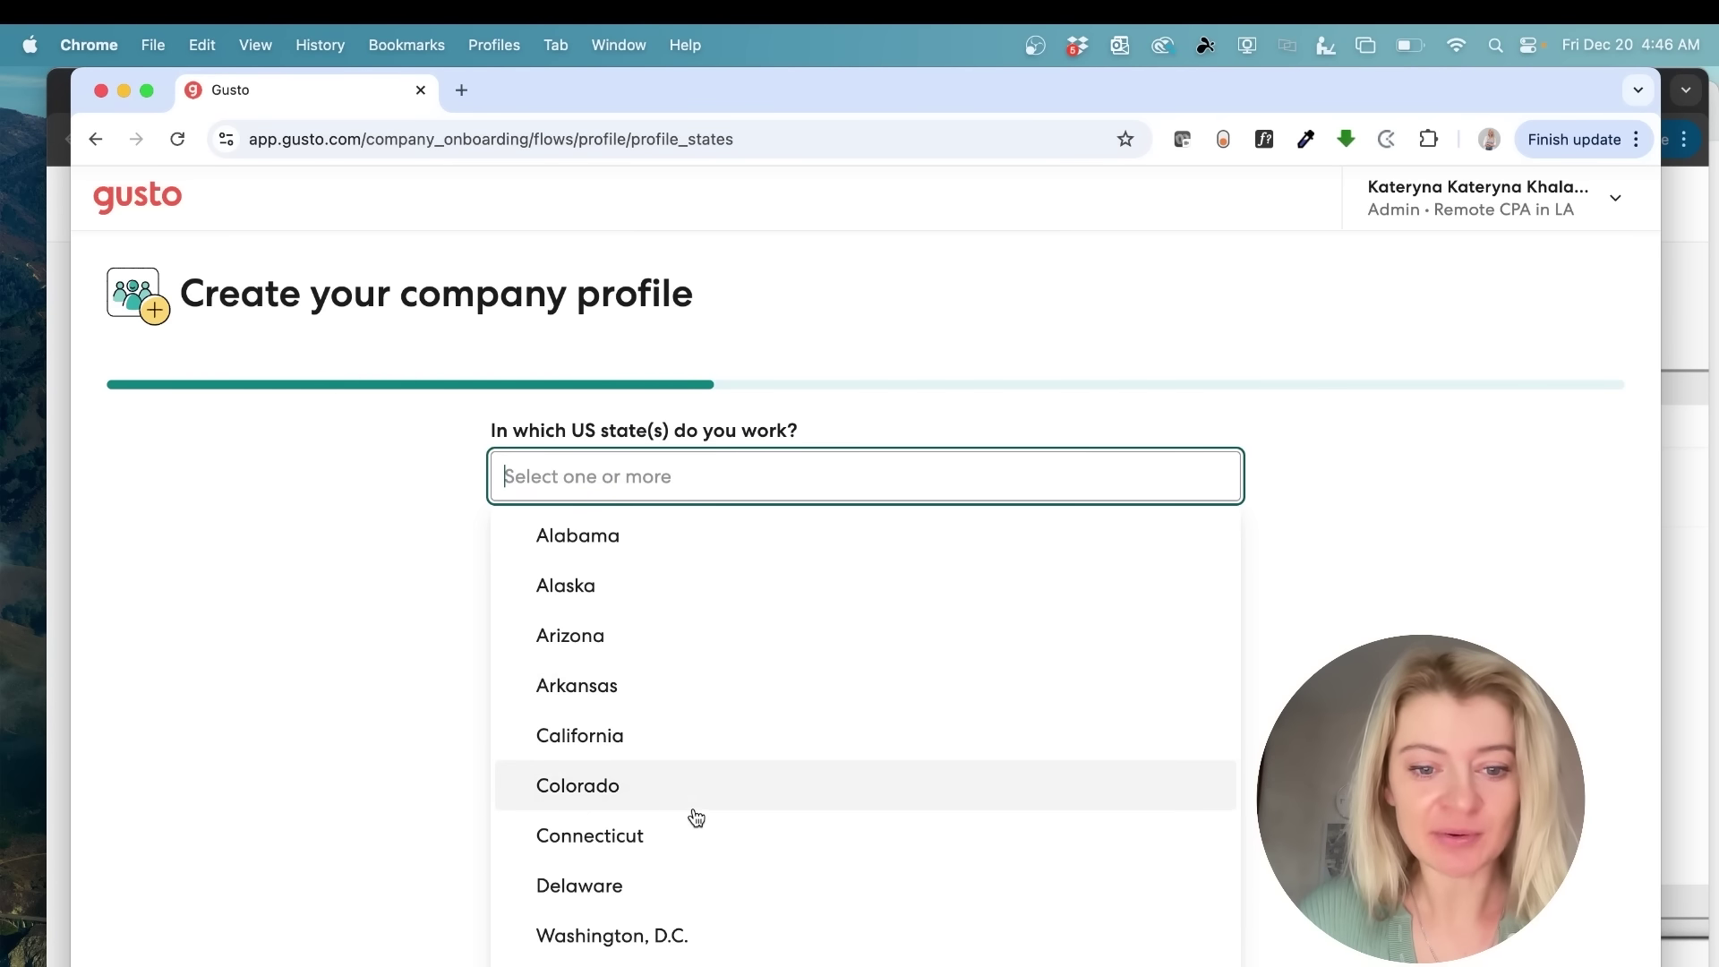
scroll(696, 816, down, 1)
click(594, 947)
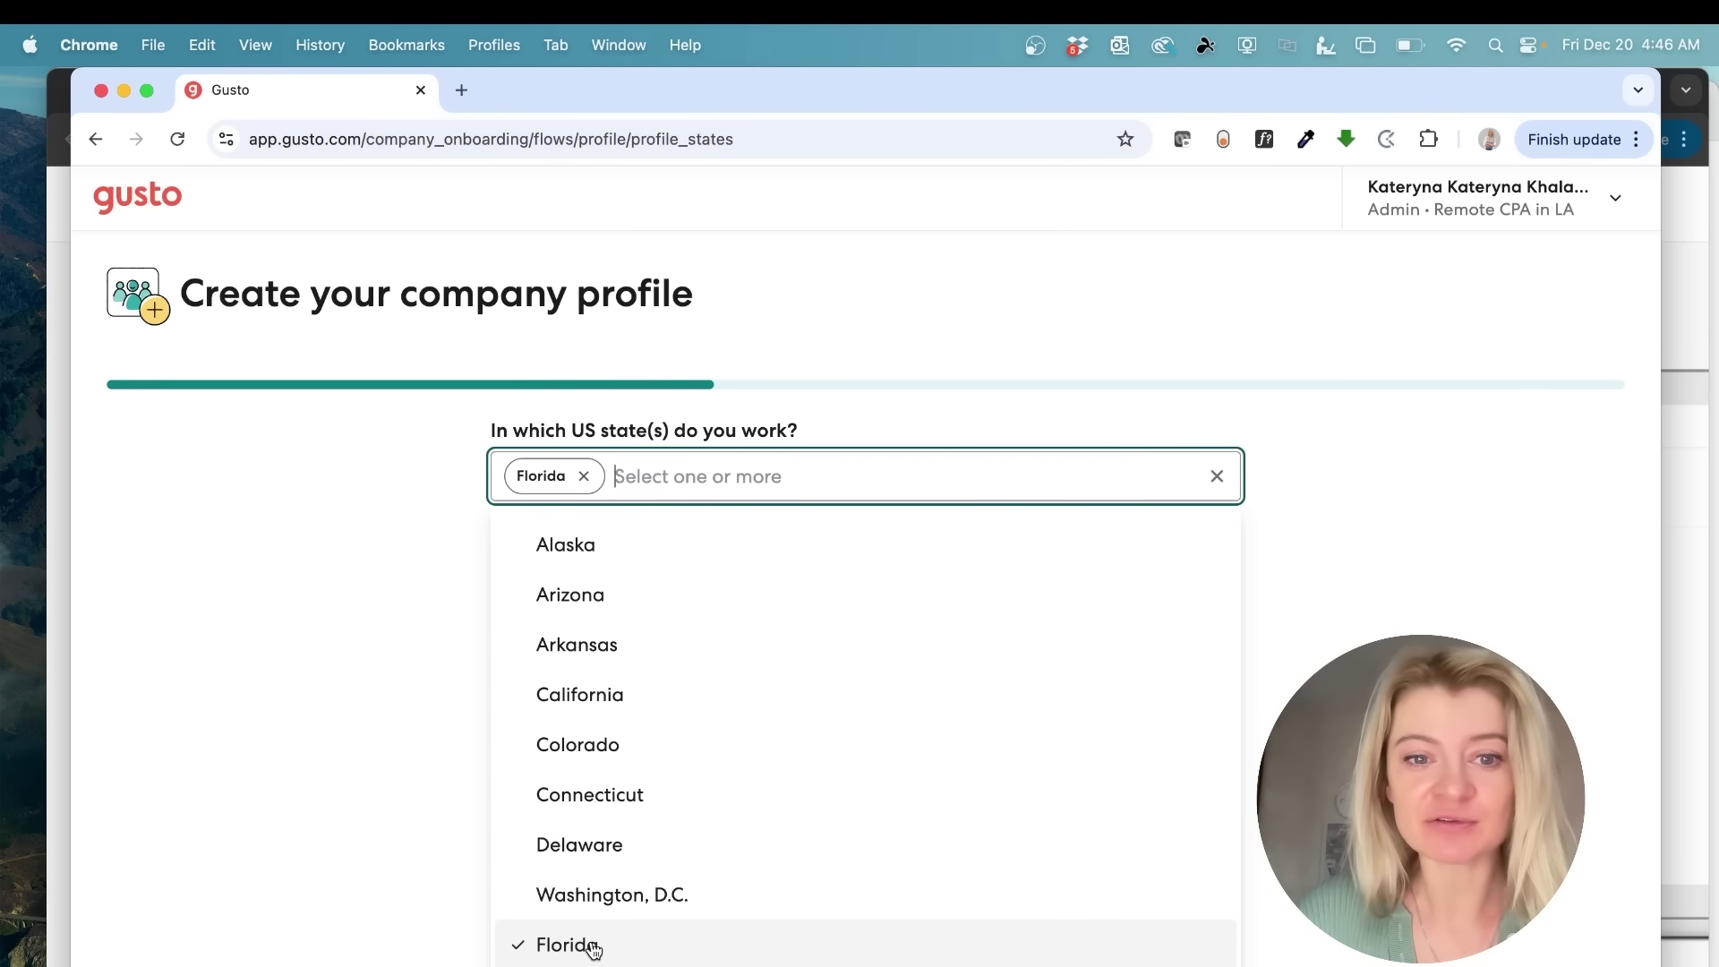
click(379, 825)
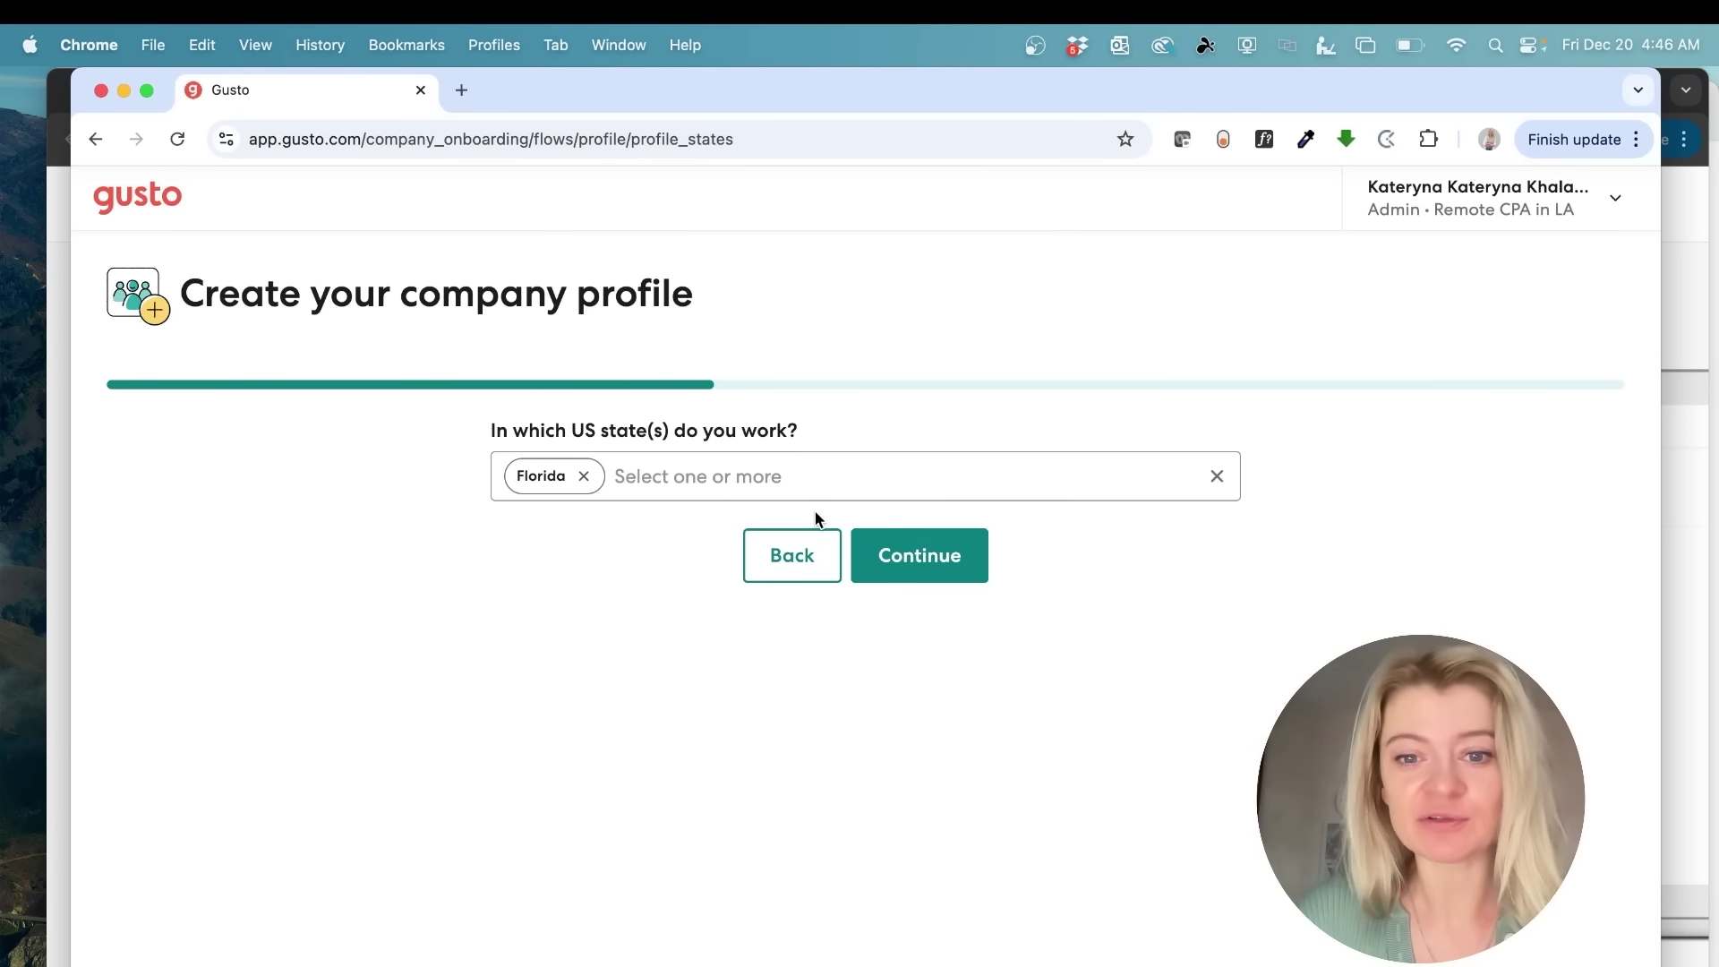
click(909, 560)
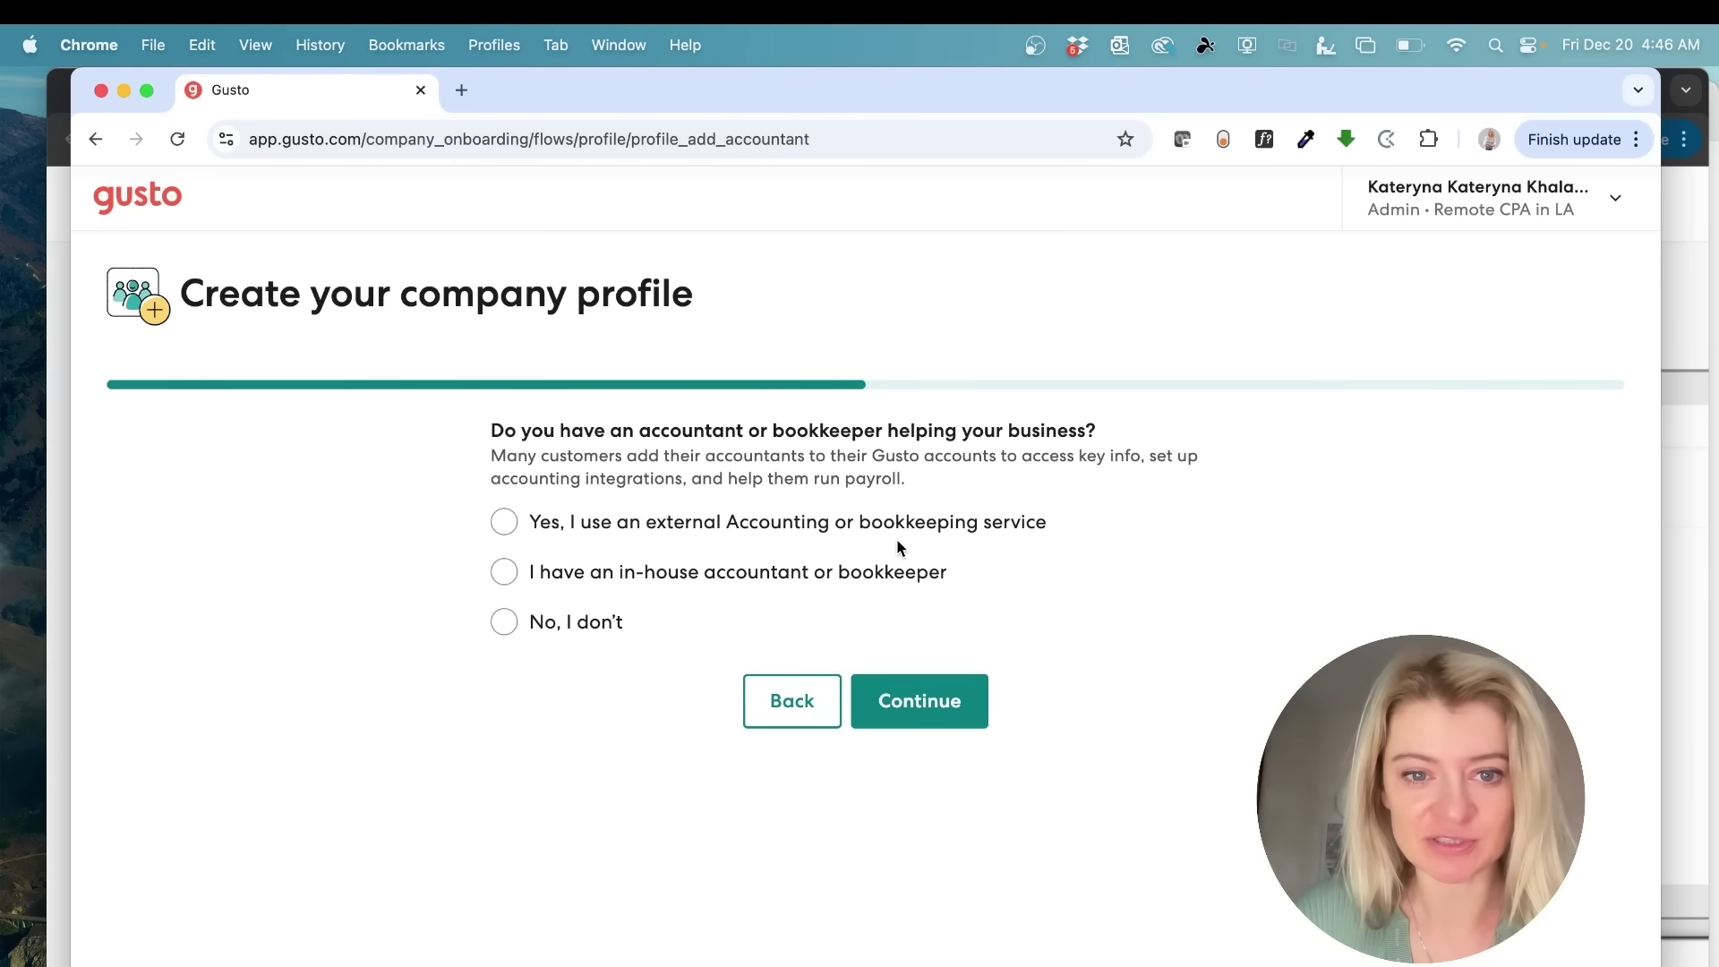
- Answer "No, I don't" to having an accountant or bookkeeper help the business, and continue
drag(736, 430, 736, 459)
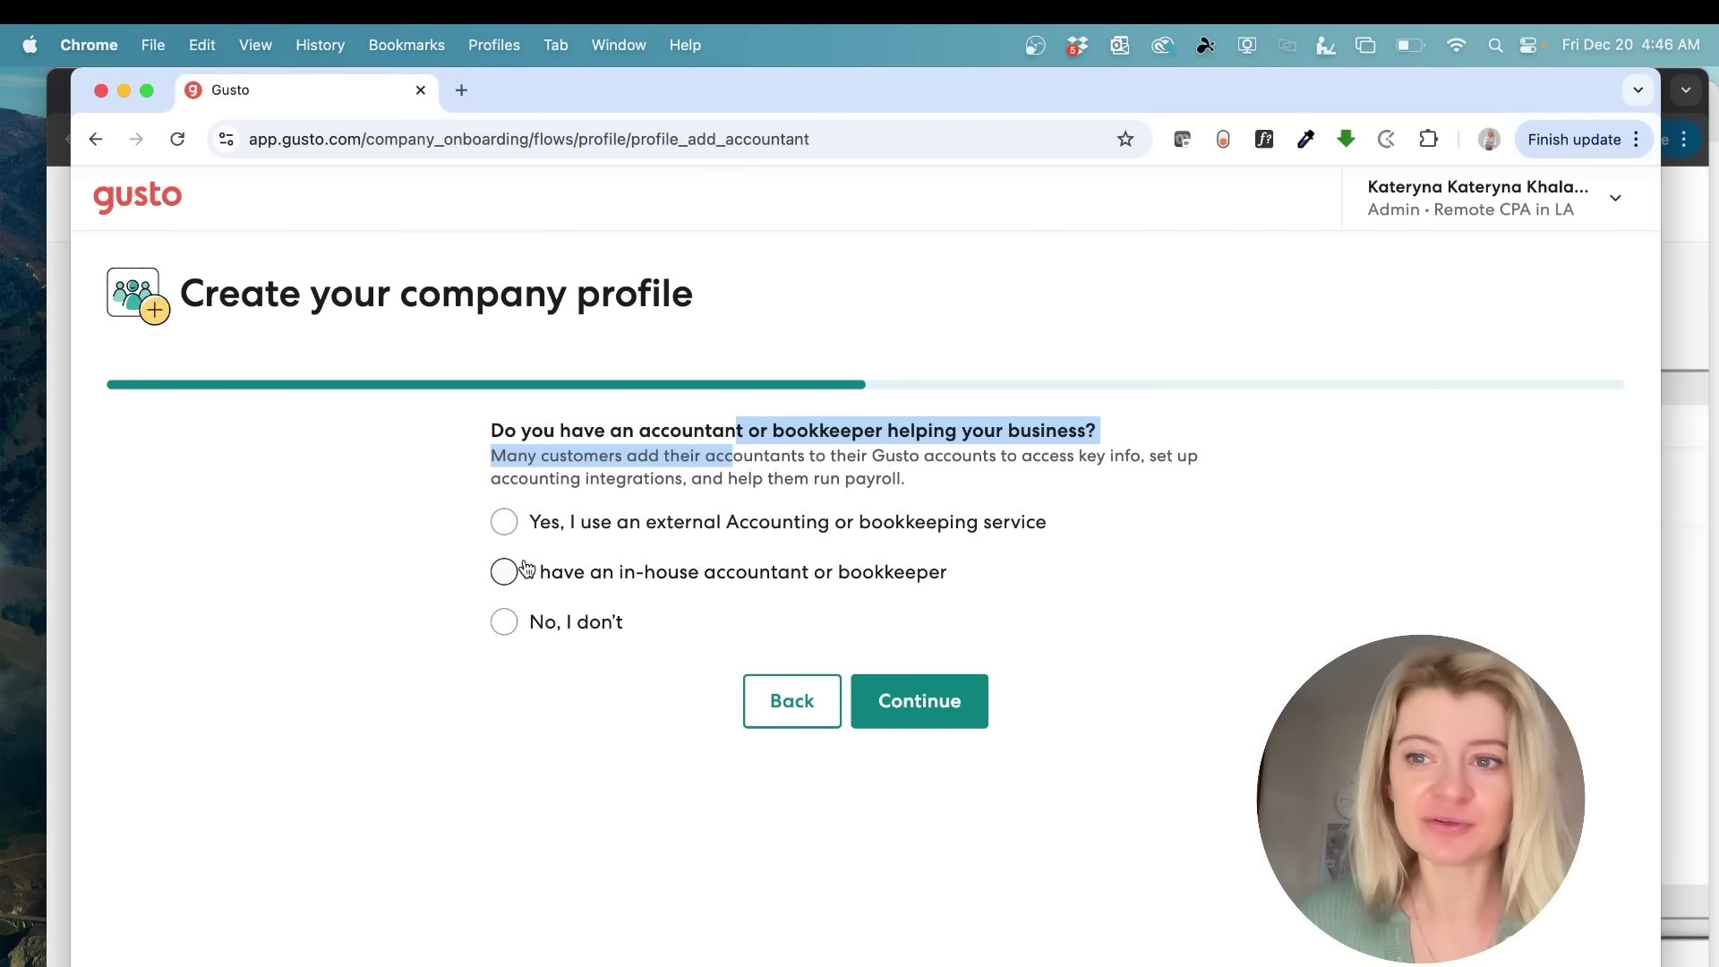
click(504, 622)
click(956, 700)
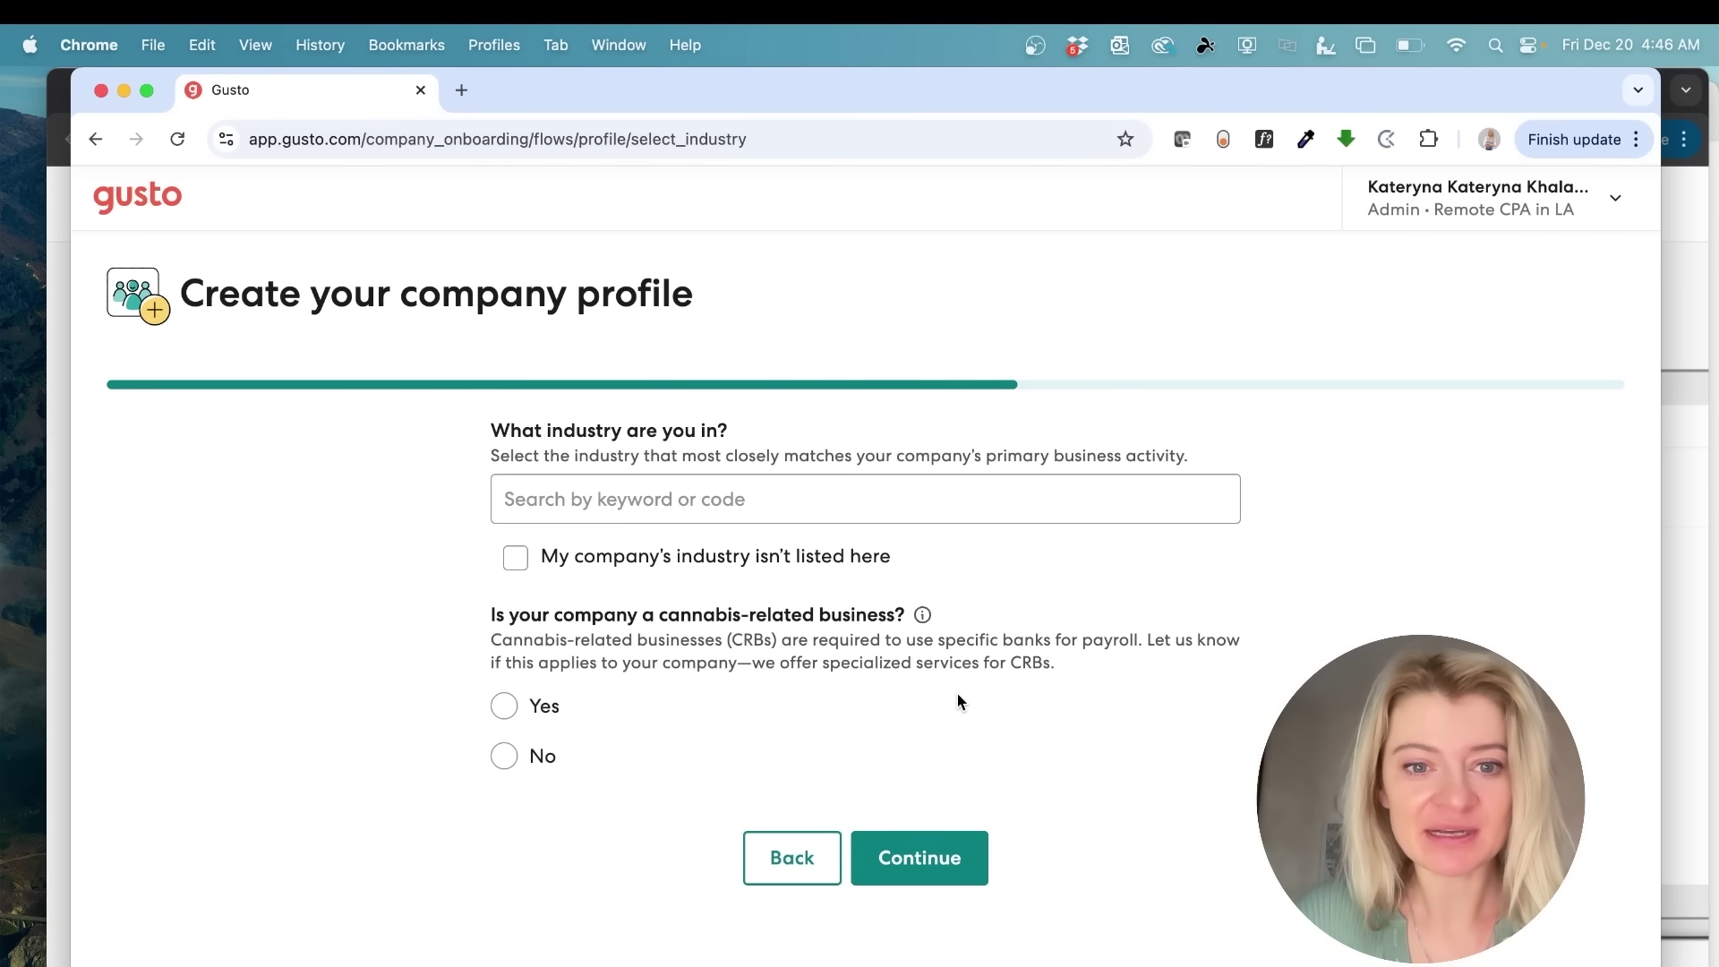
- Search the industries for "tax" and select Tax Preparation Services as the company's industry
click(791, 495)
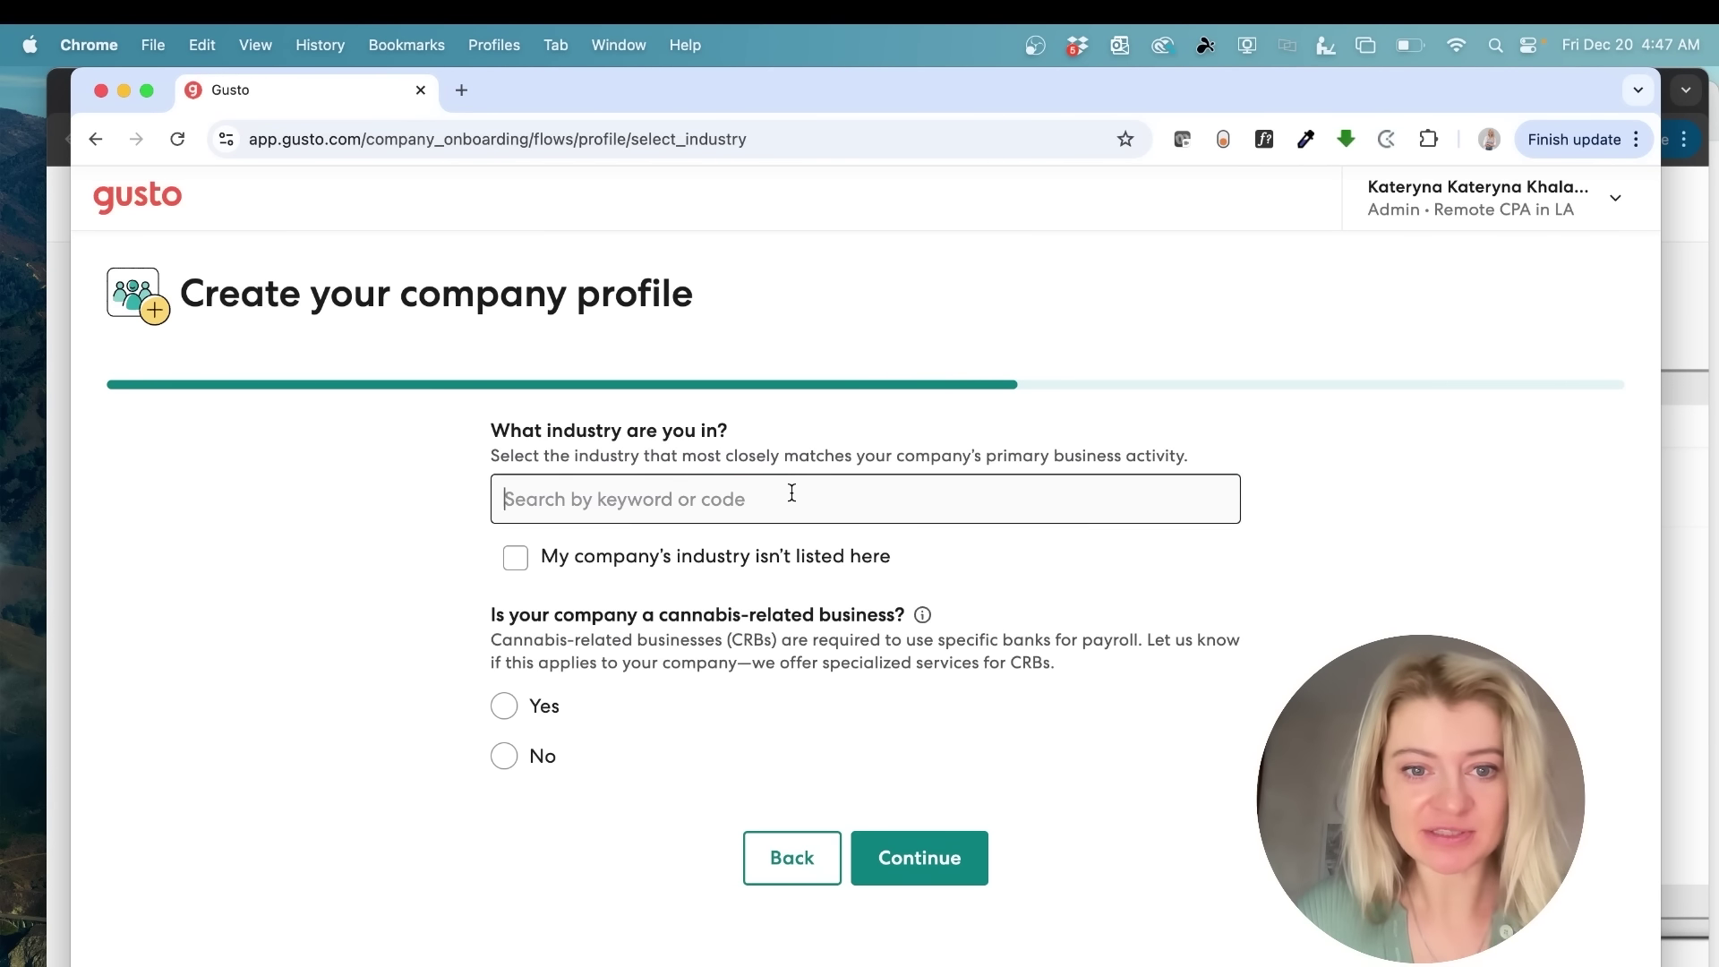
text(tax)
key(BackSpace)
text(x)
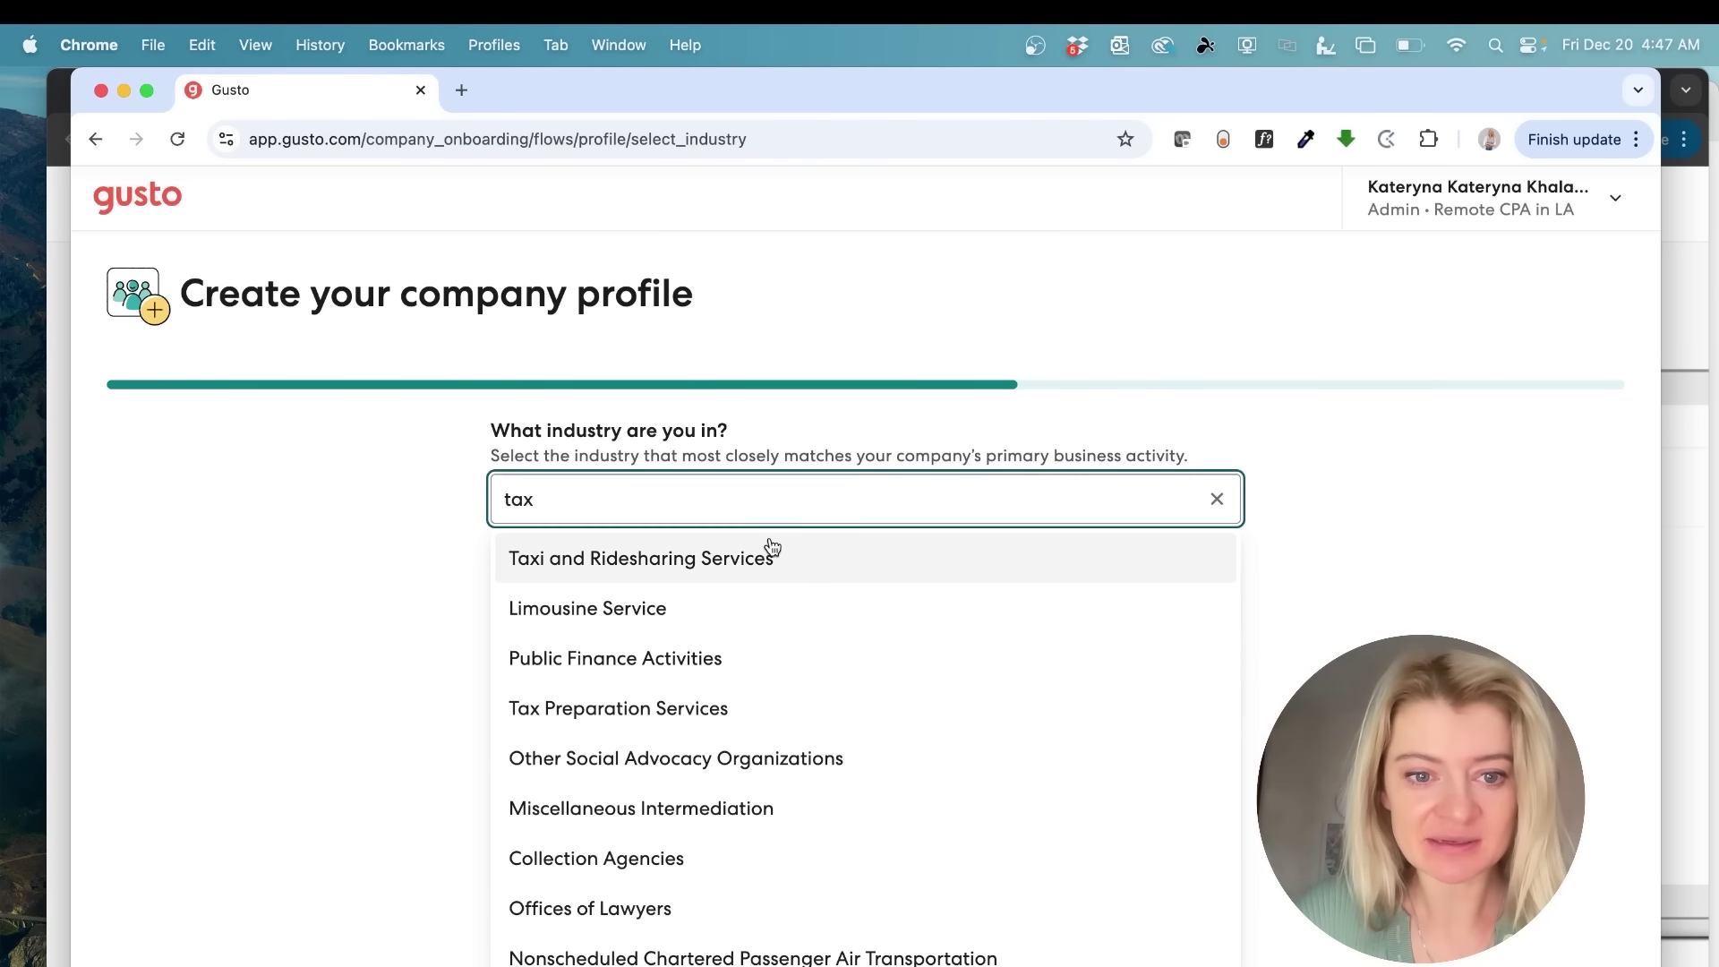
click(680, 710)
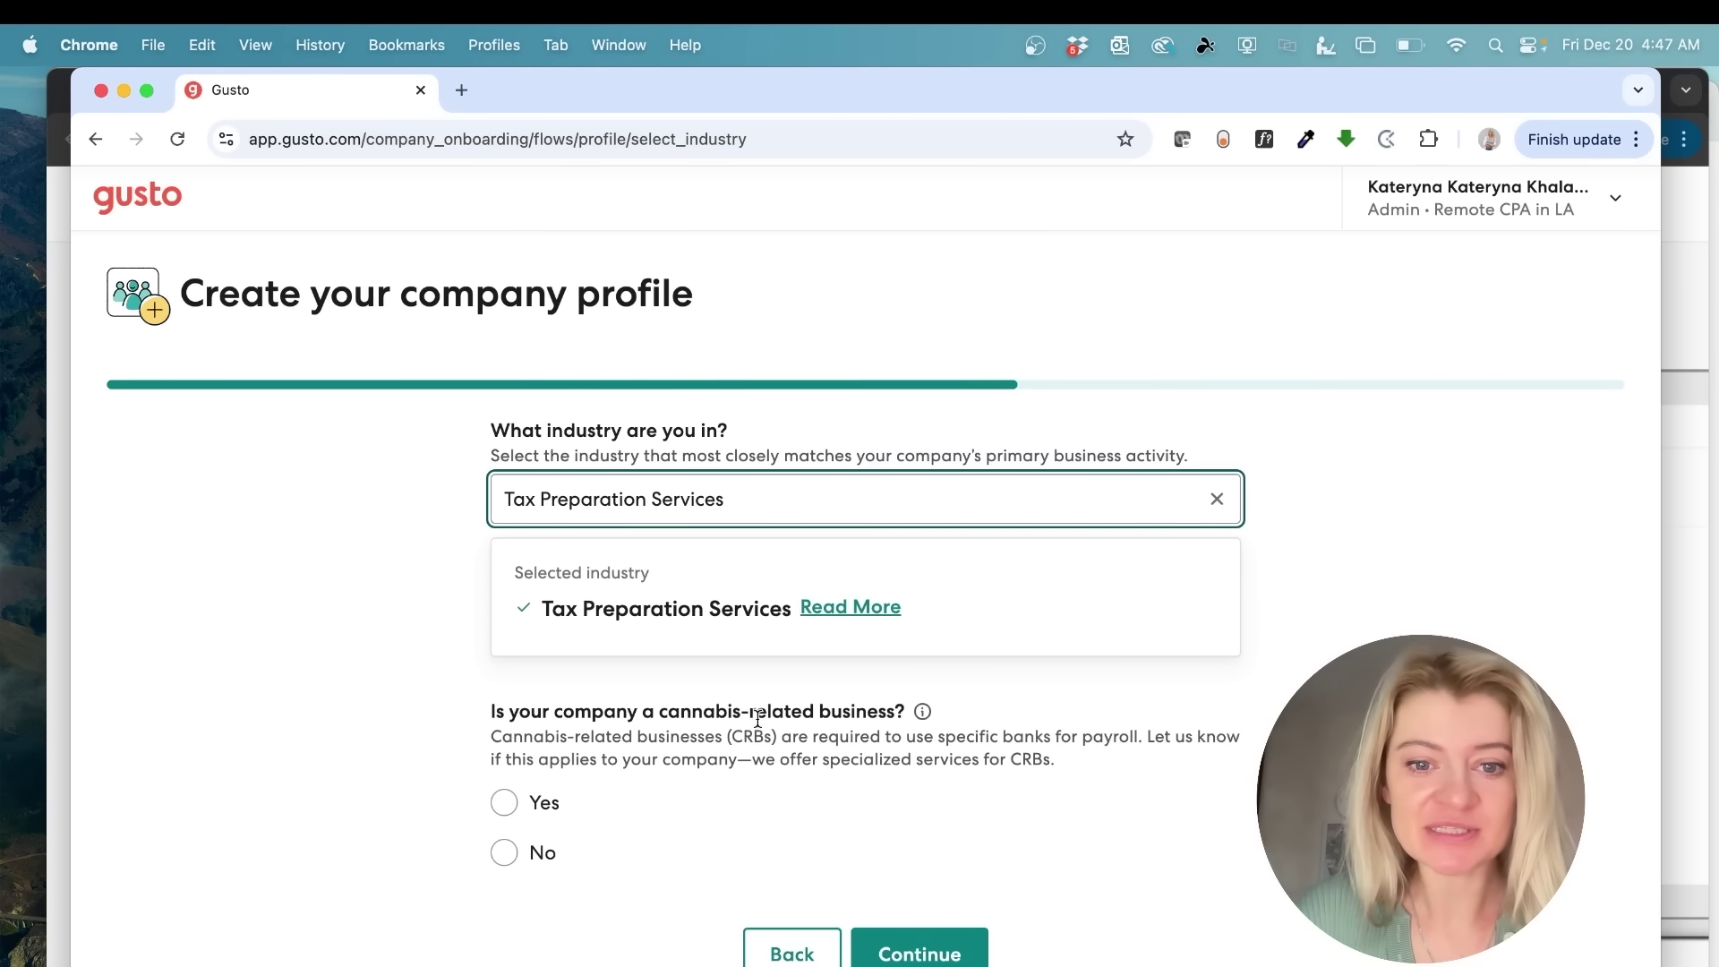
- Answer No to the company being a cannabis-related business, and submit the industry page
scroll(621, 793, down, 1)
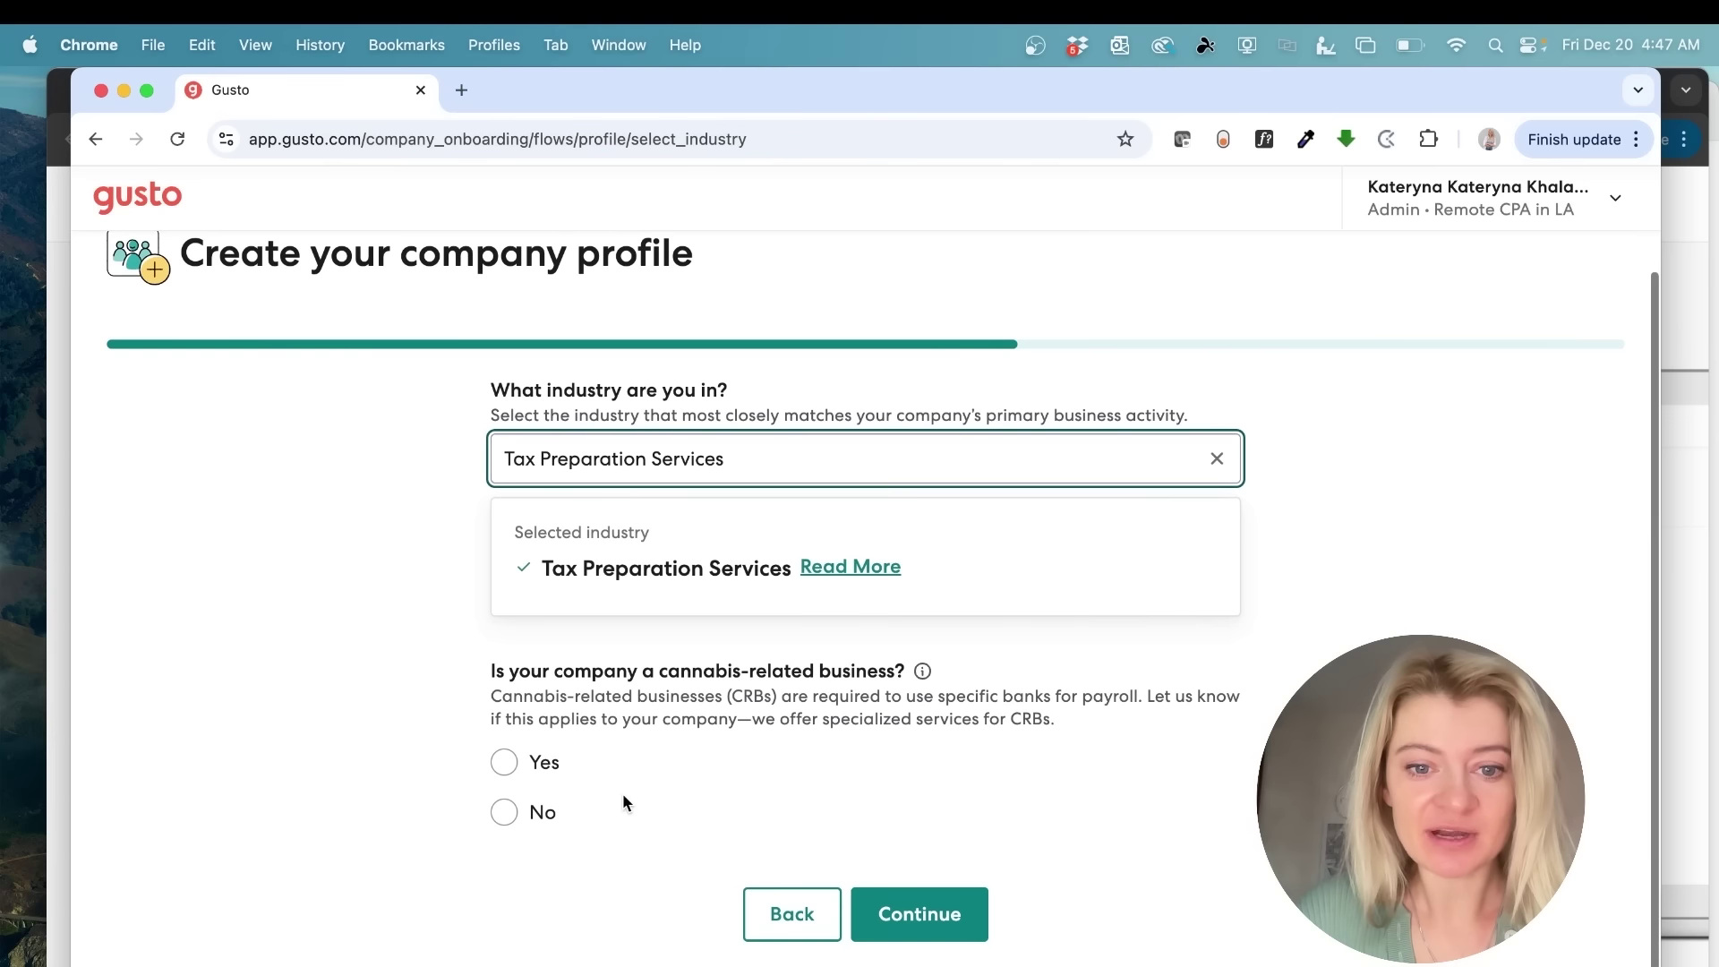
click(505, 813)
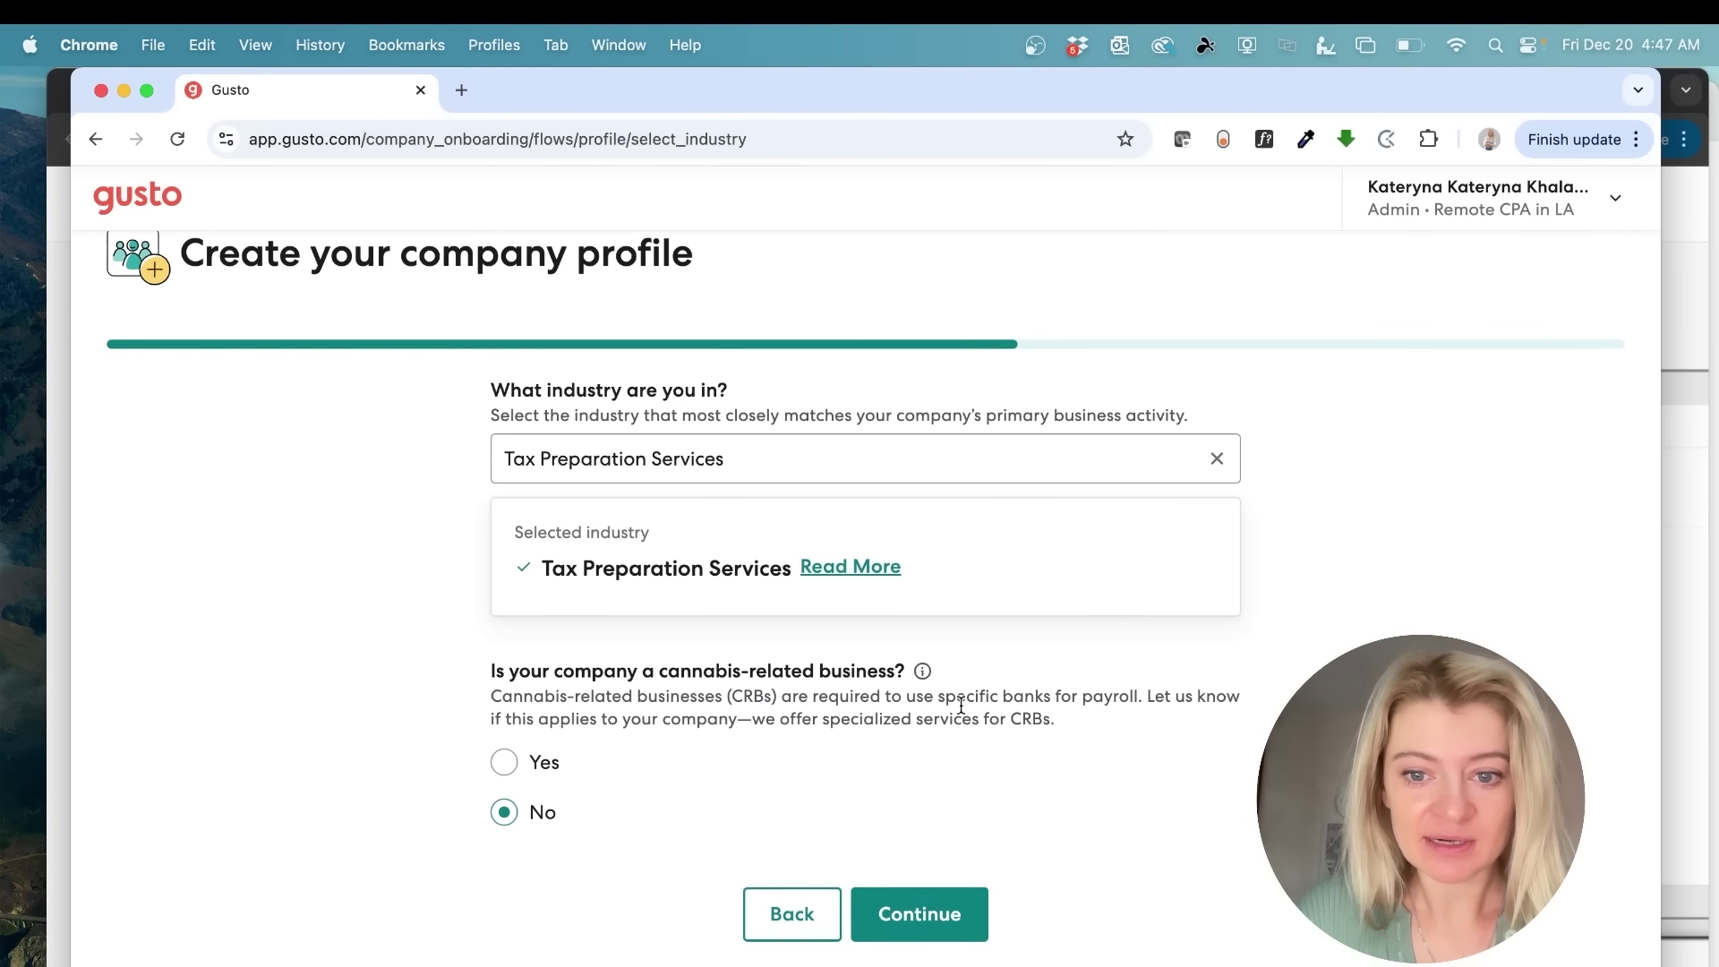
drag(956, 696, 952, 716)
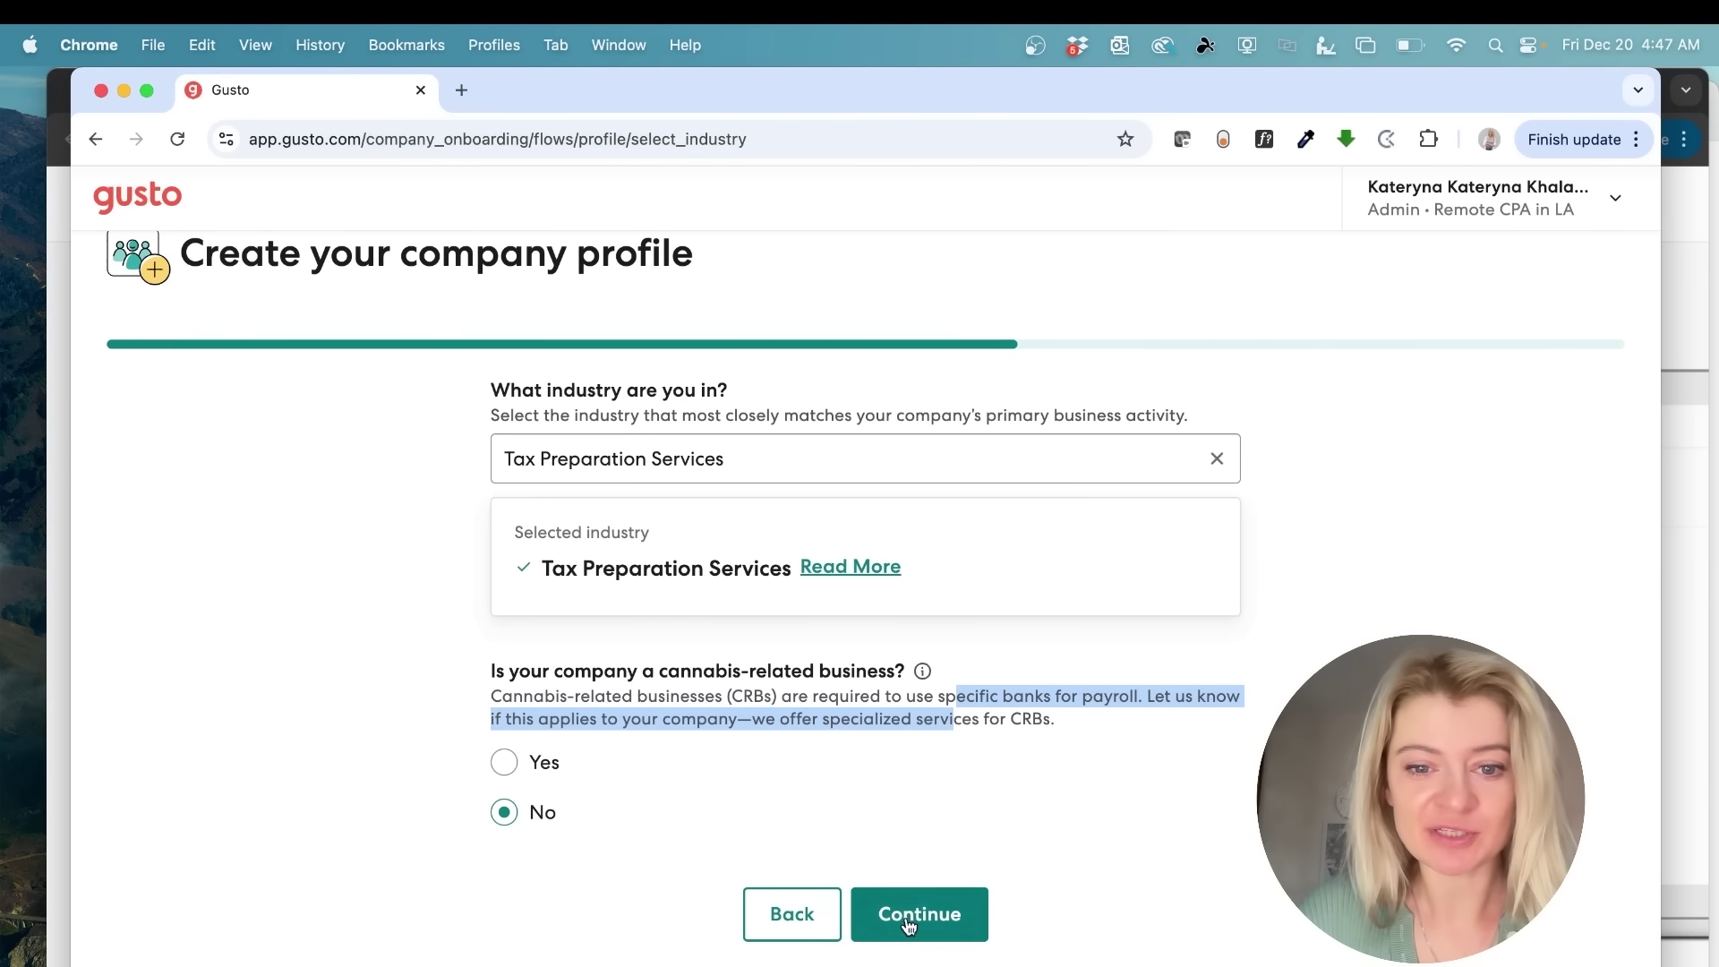
click(938, 934)
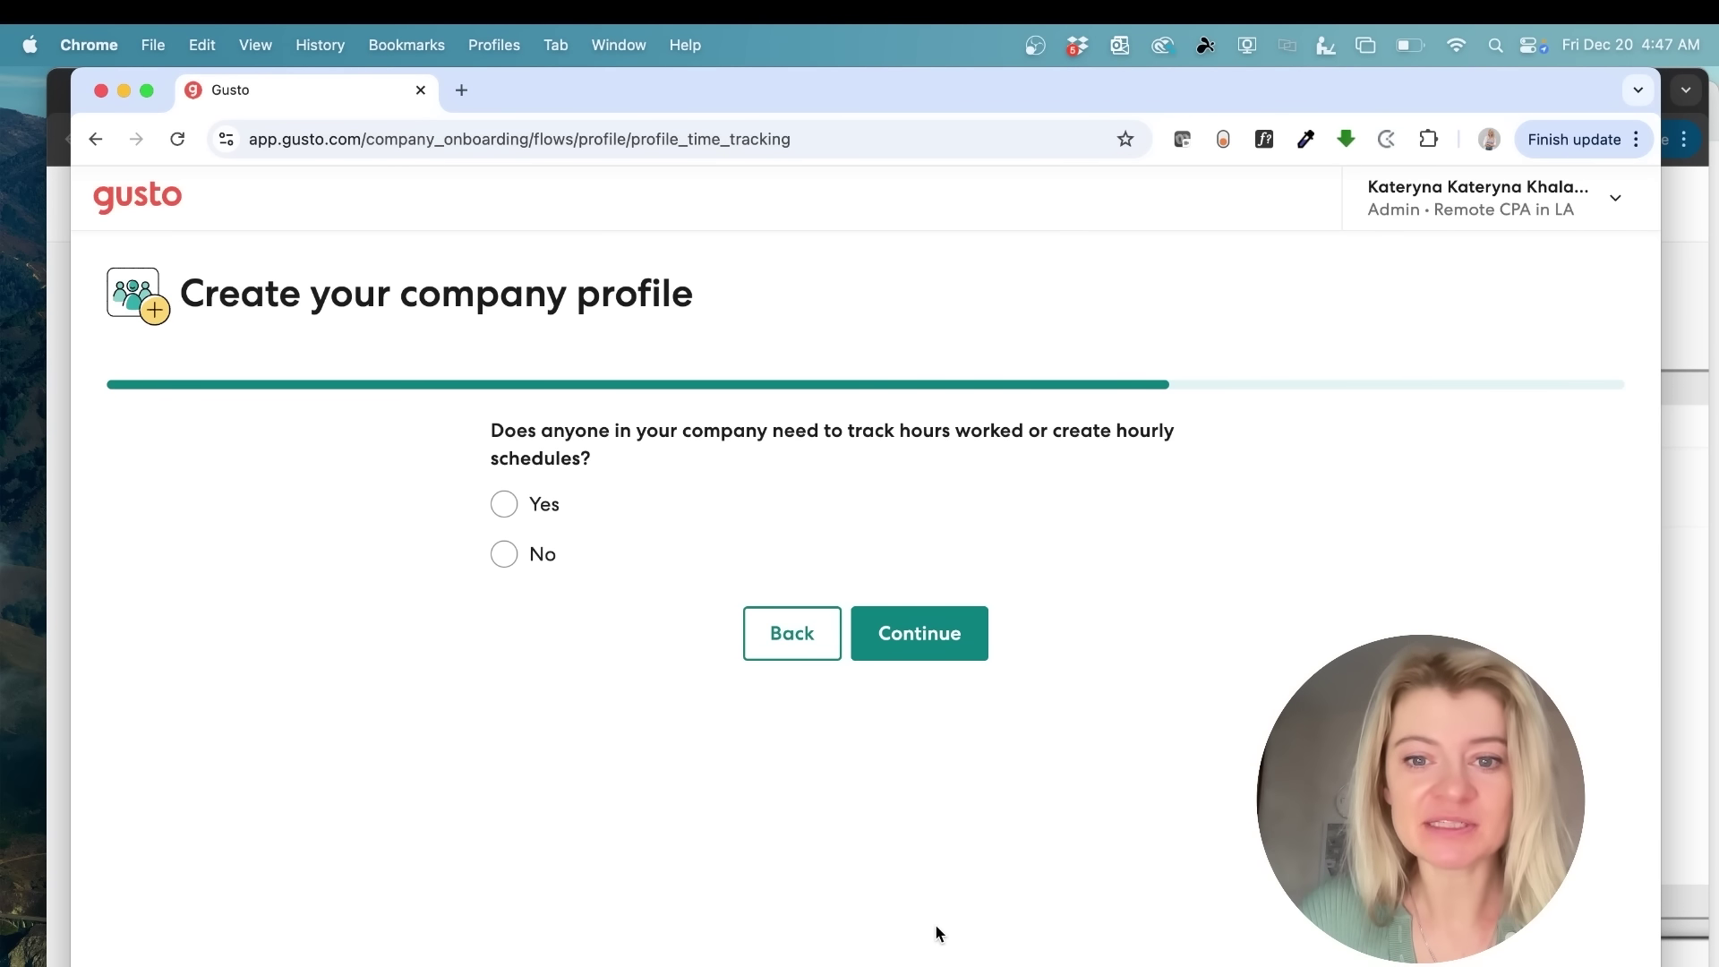
- Answer No to anyone needing to track hours worked or create hourly schedules, and continue
drag(875, 430, 879, 455)
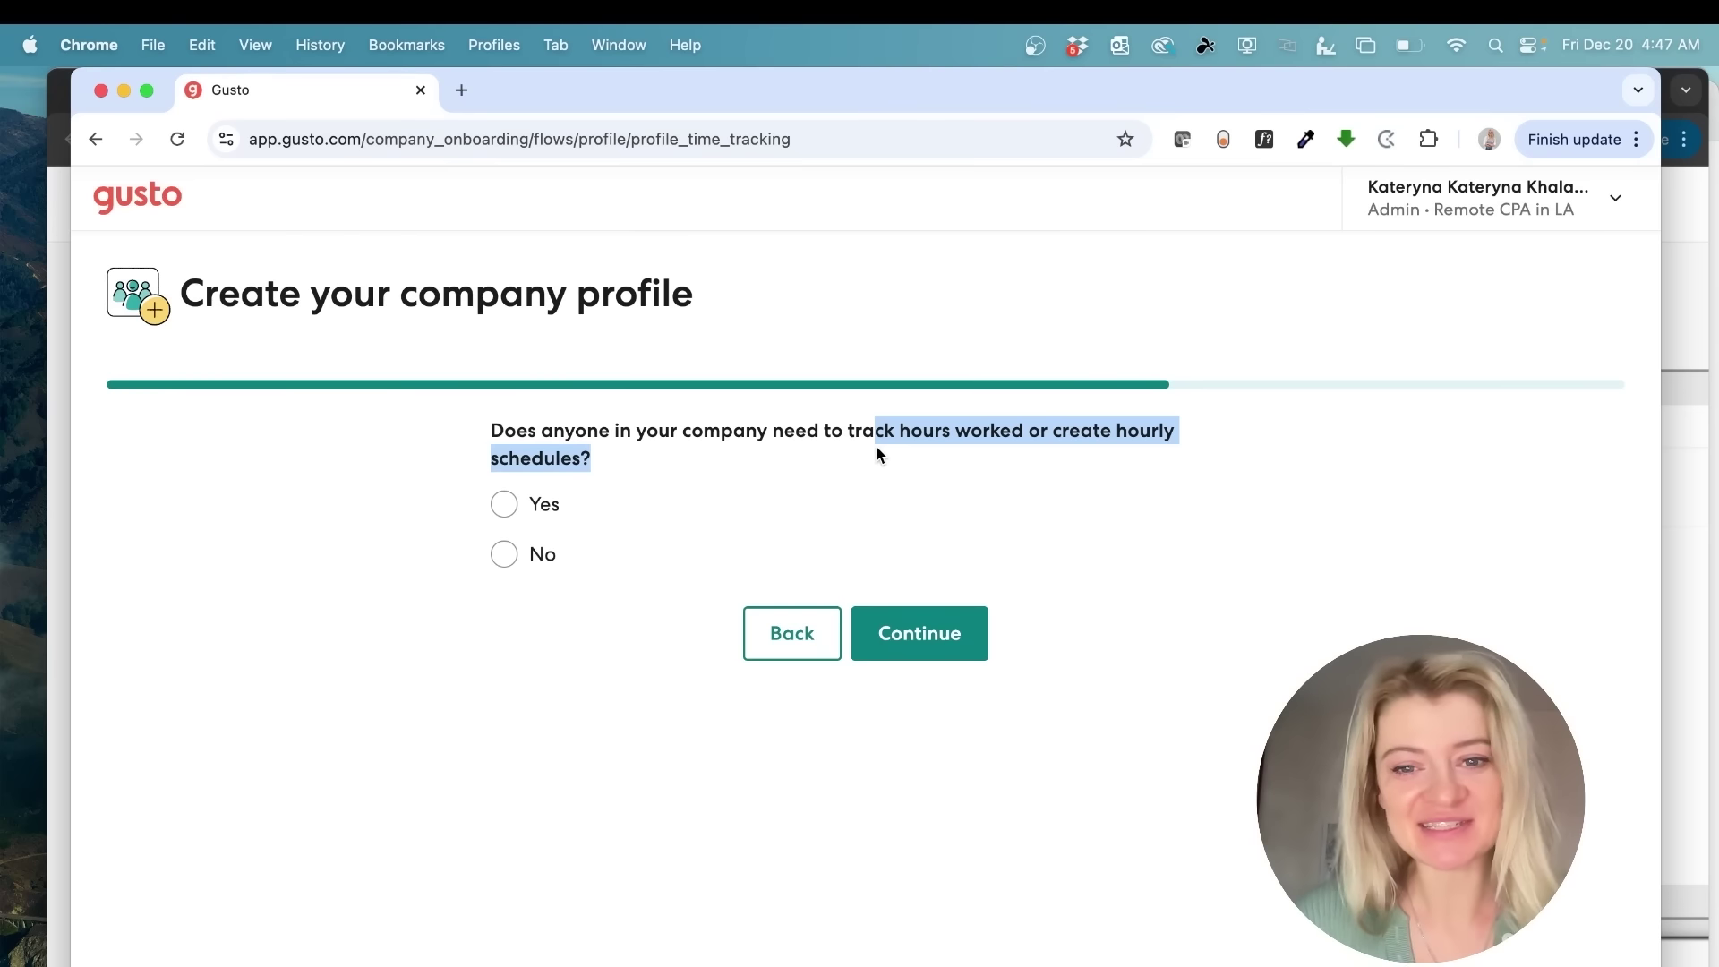
drag(847, 430, 850, 465)
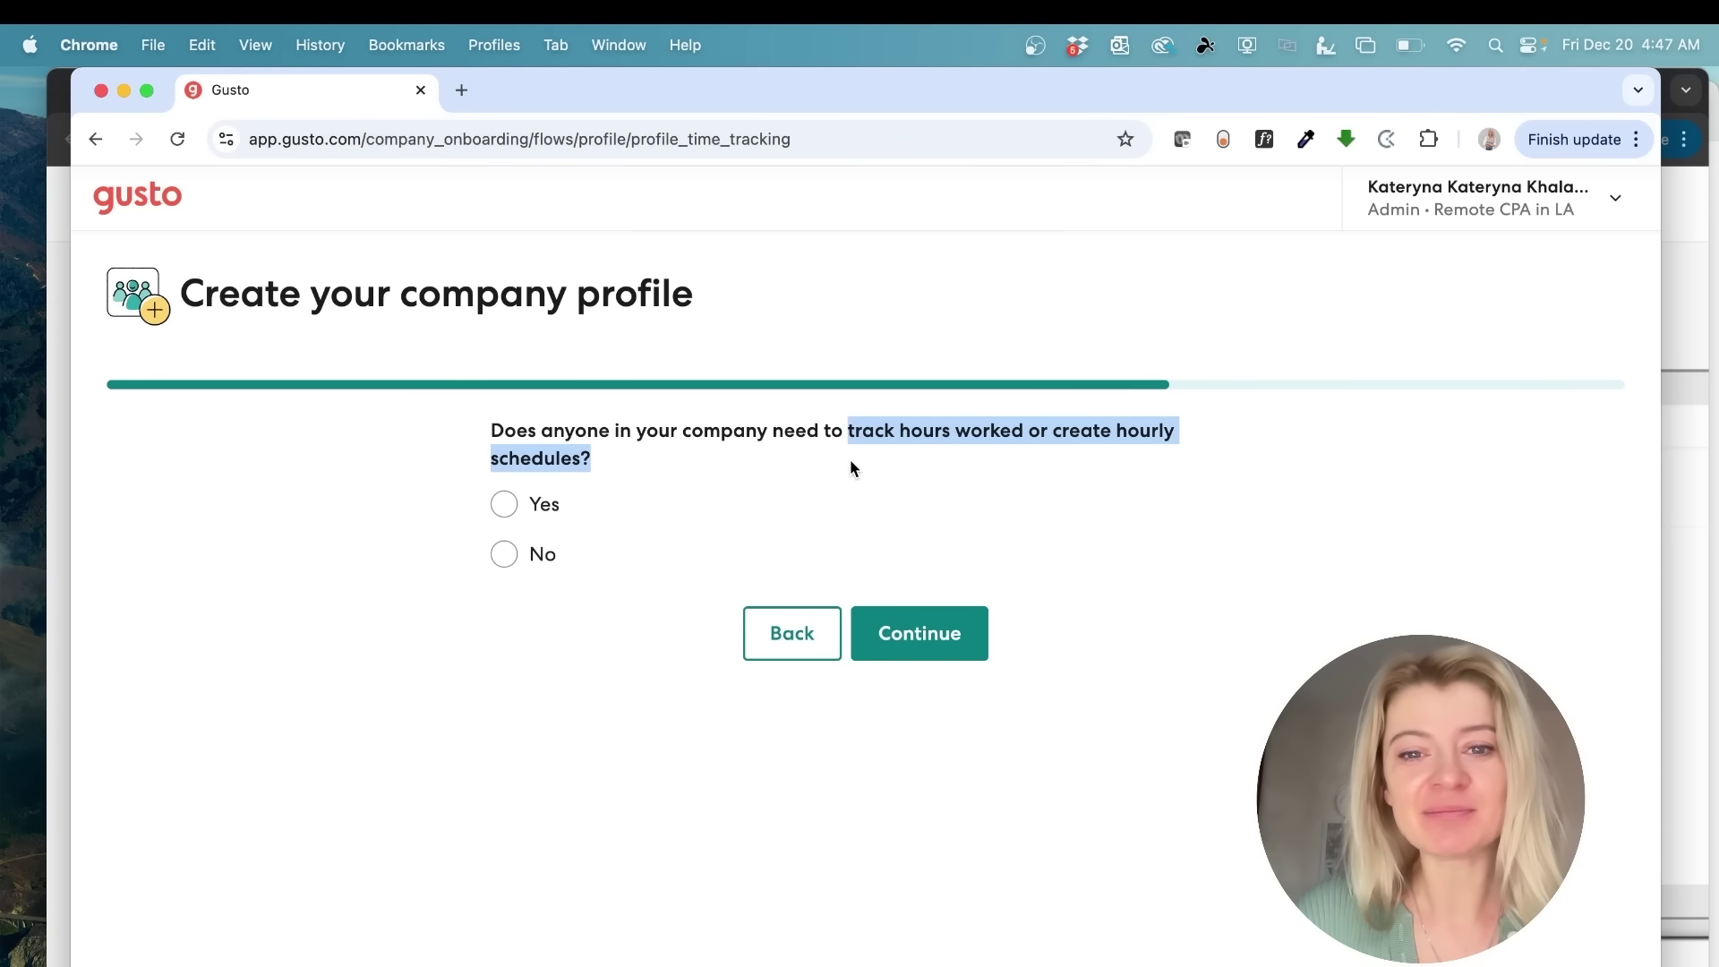
click(504, 556)
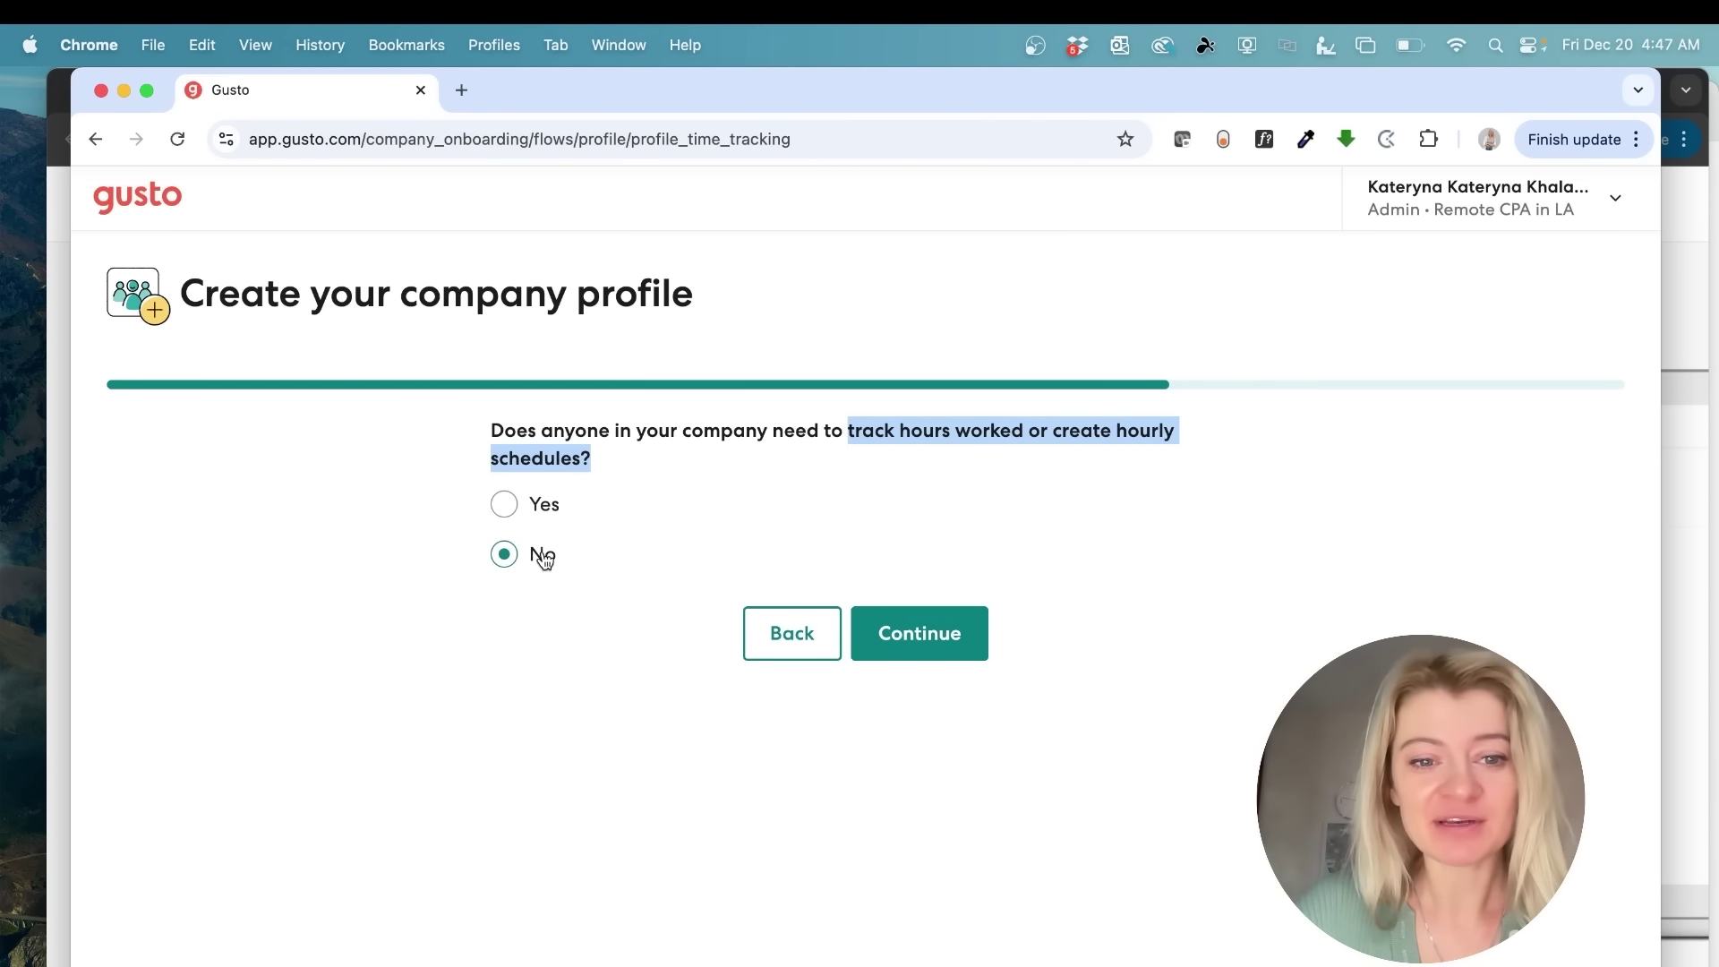
click(931, 633)
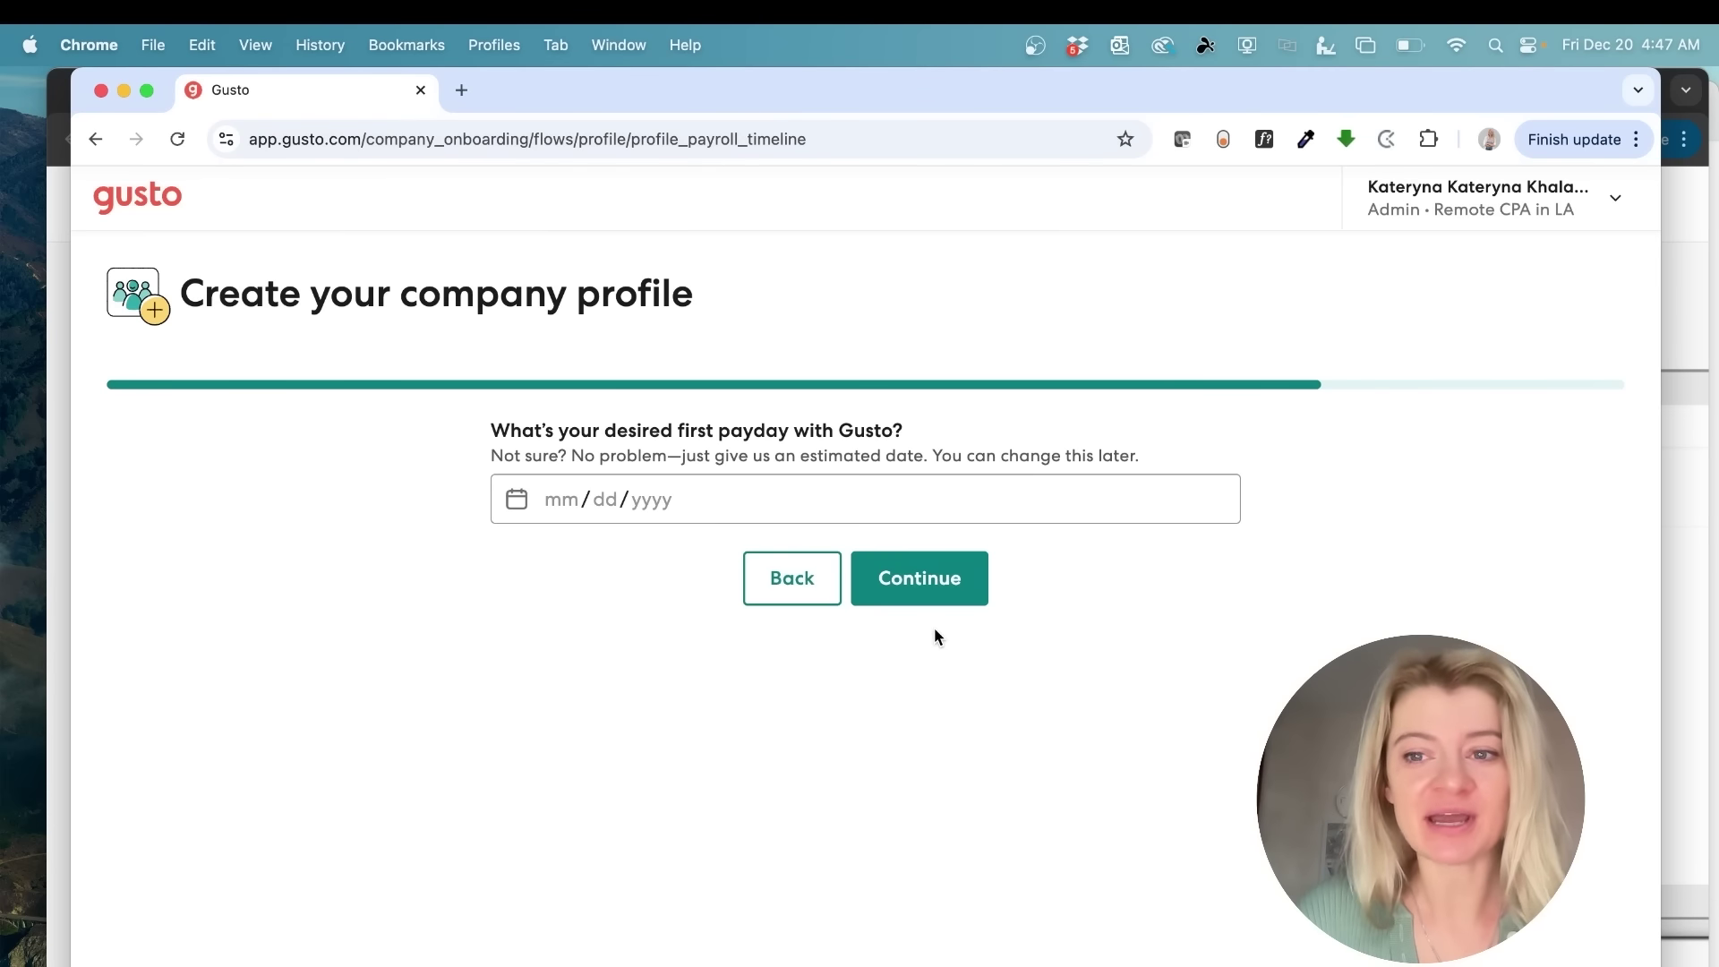
- Set the desired first payday to December 23, 2024, and continue
click(516, 499)
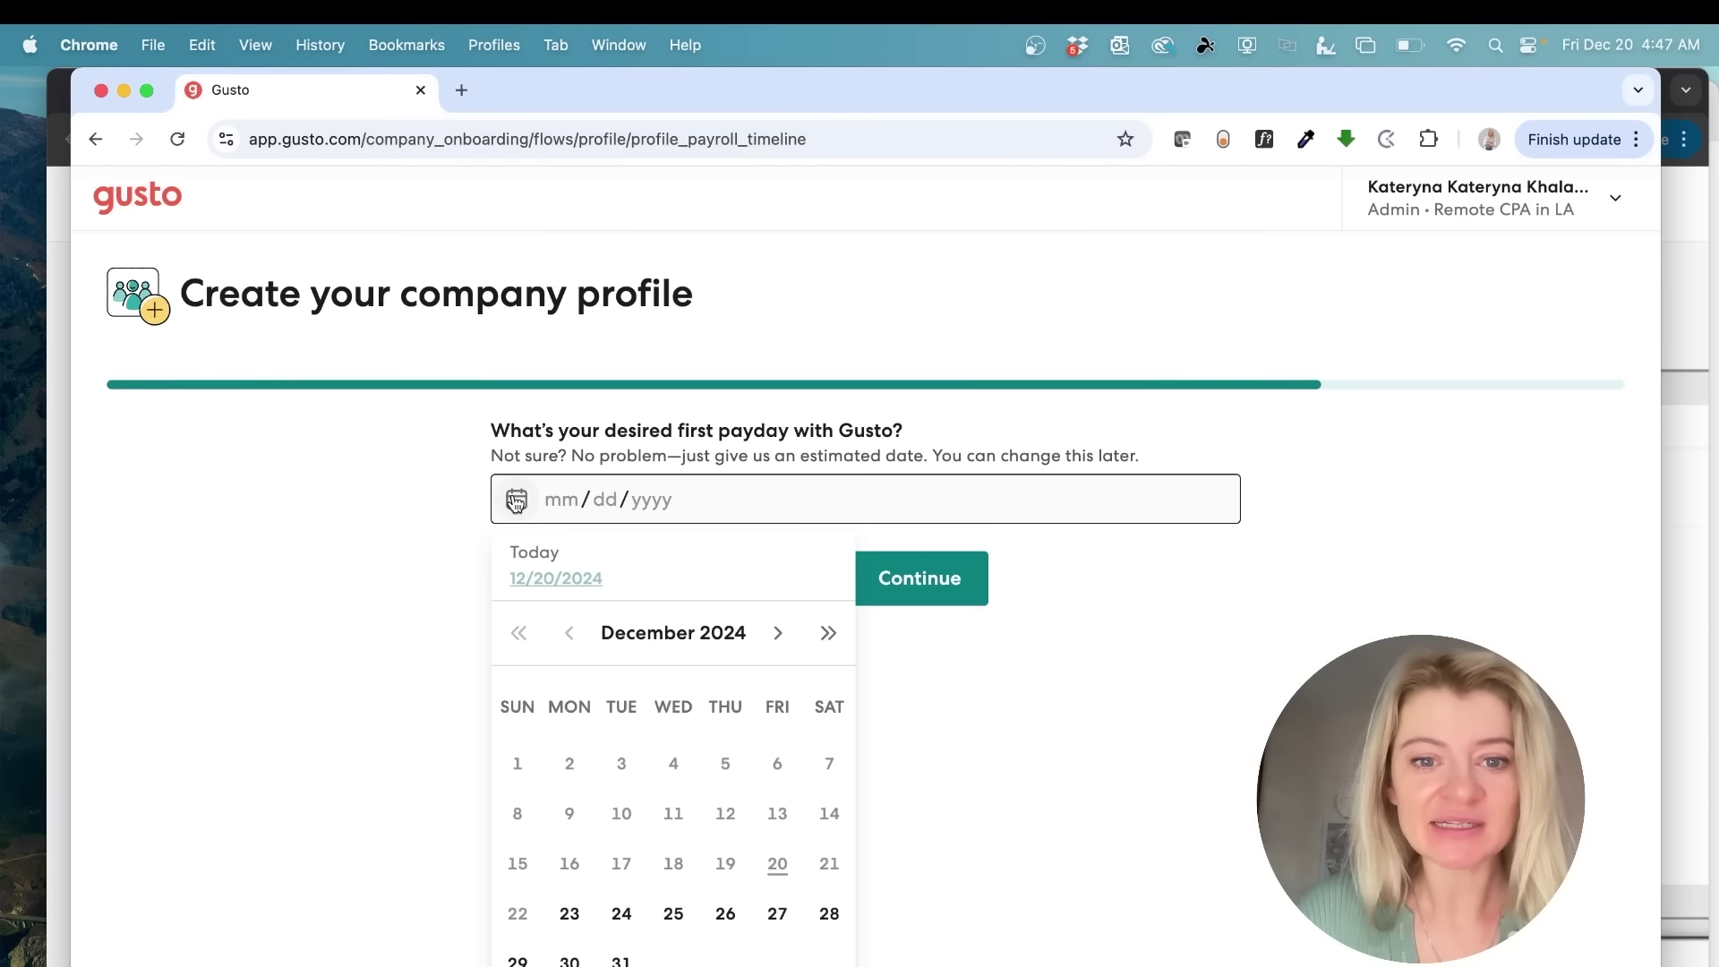
click(575, 915)
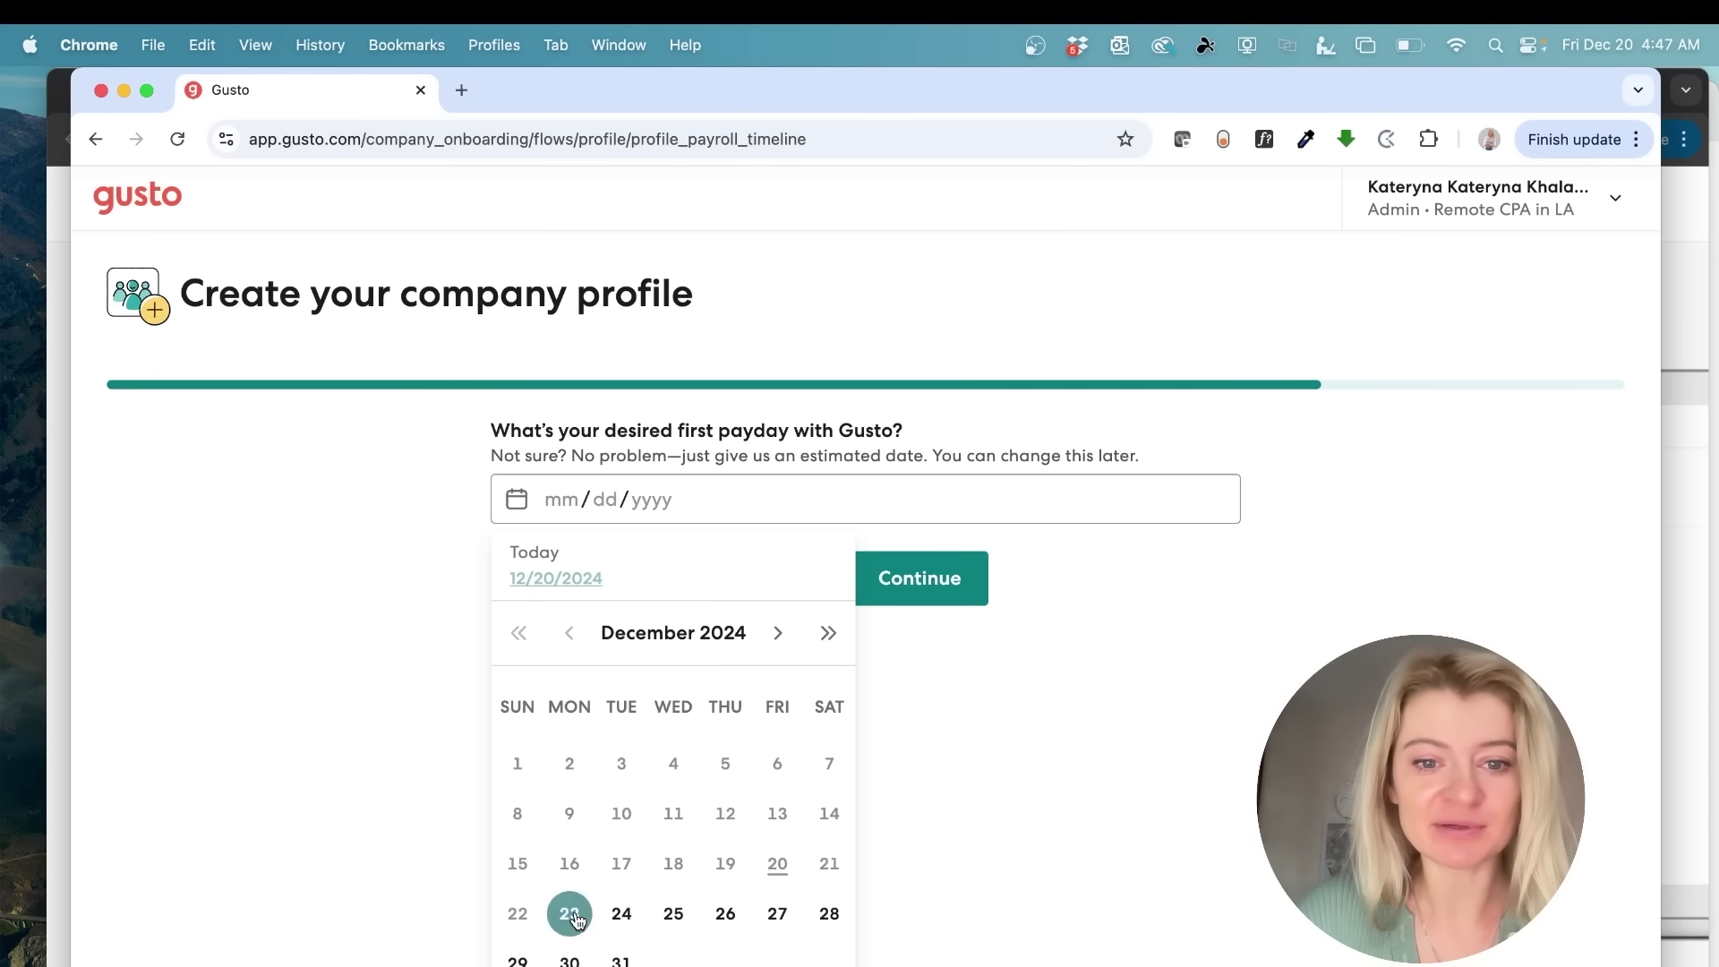
click(948, 582)
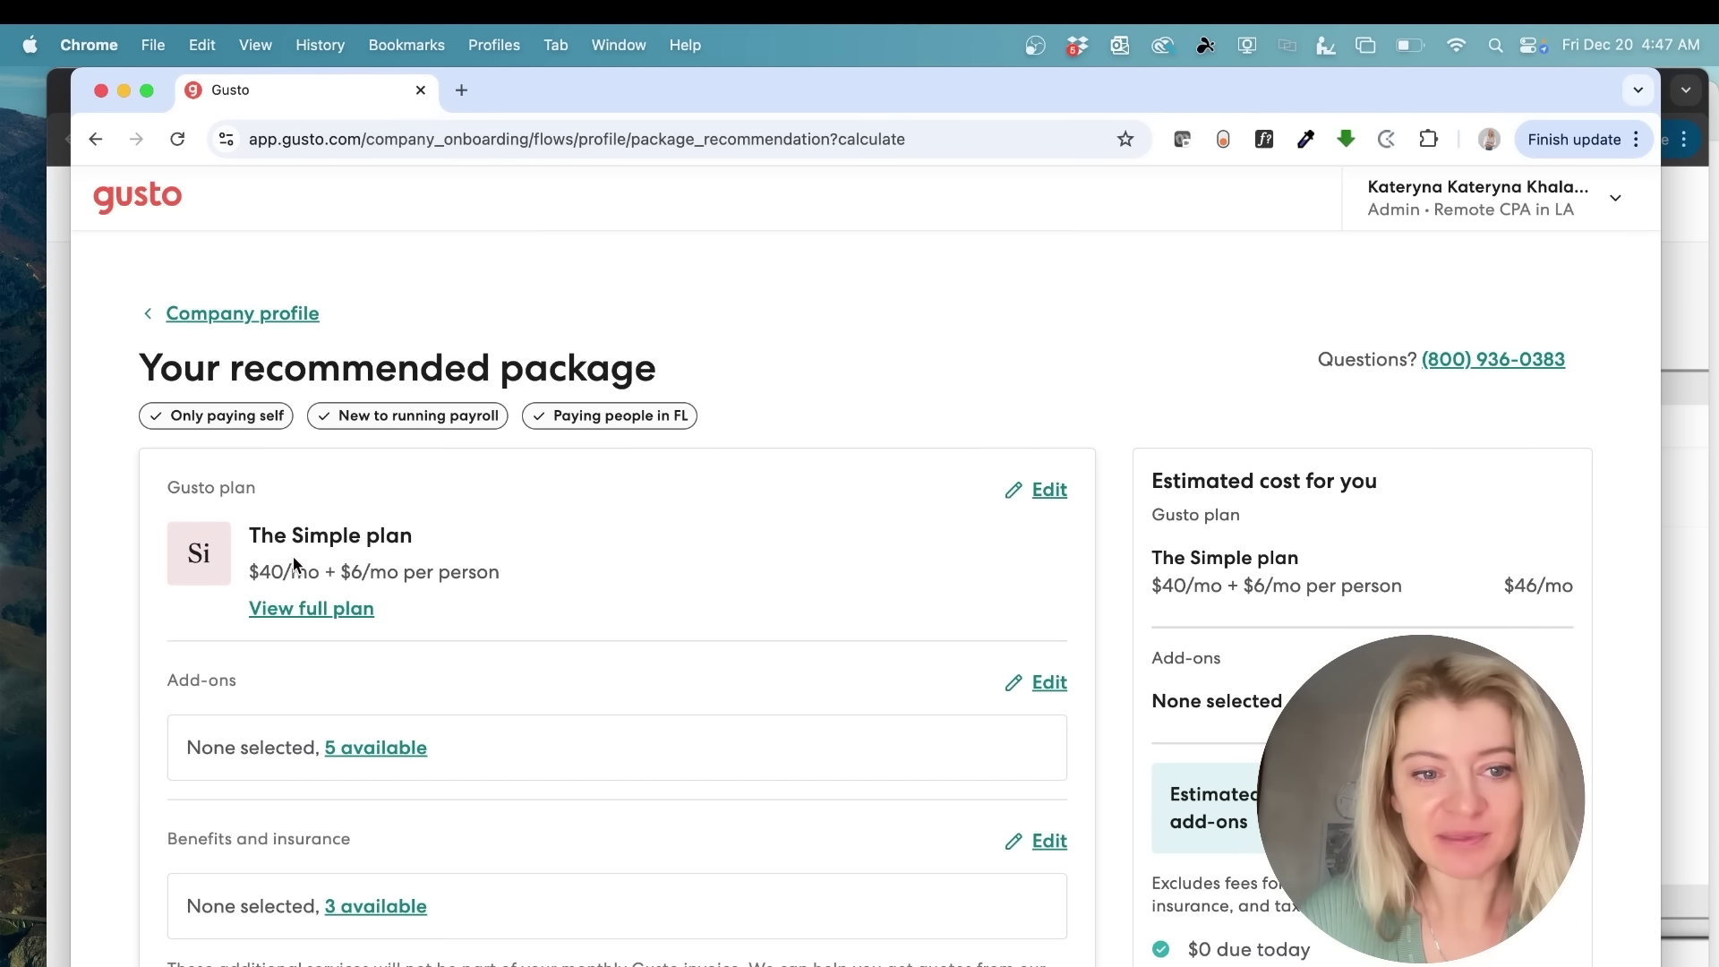
- Review the Simple plan's pricing, compare it with the Plus, Premium and Contractors only plans, and return to the recommended package
drag(260, 571, 314, 562)
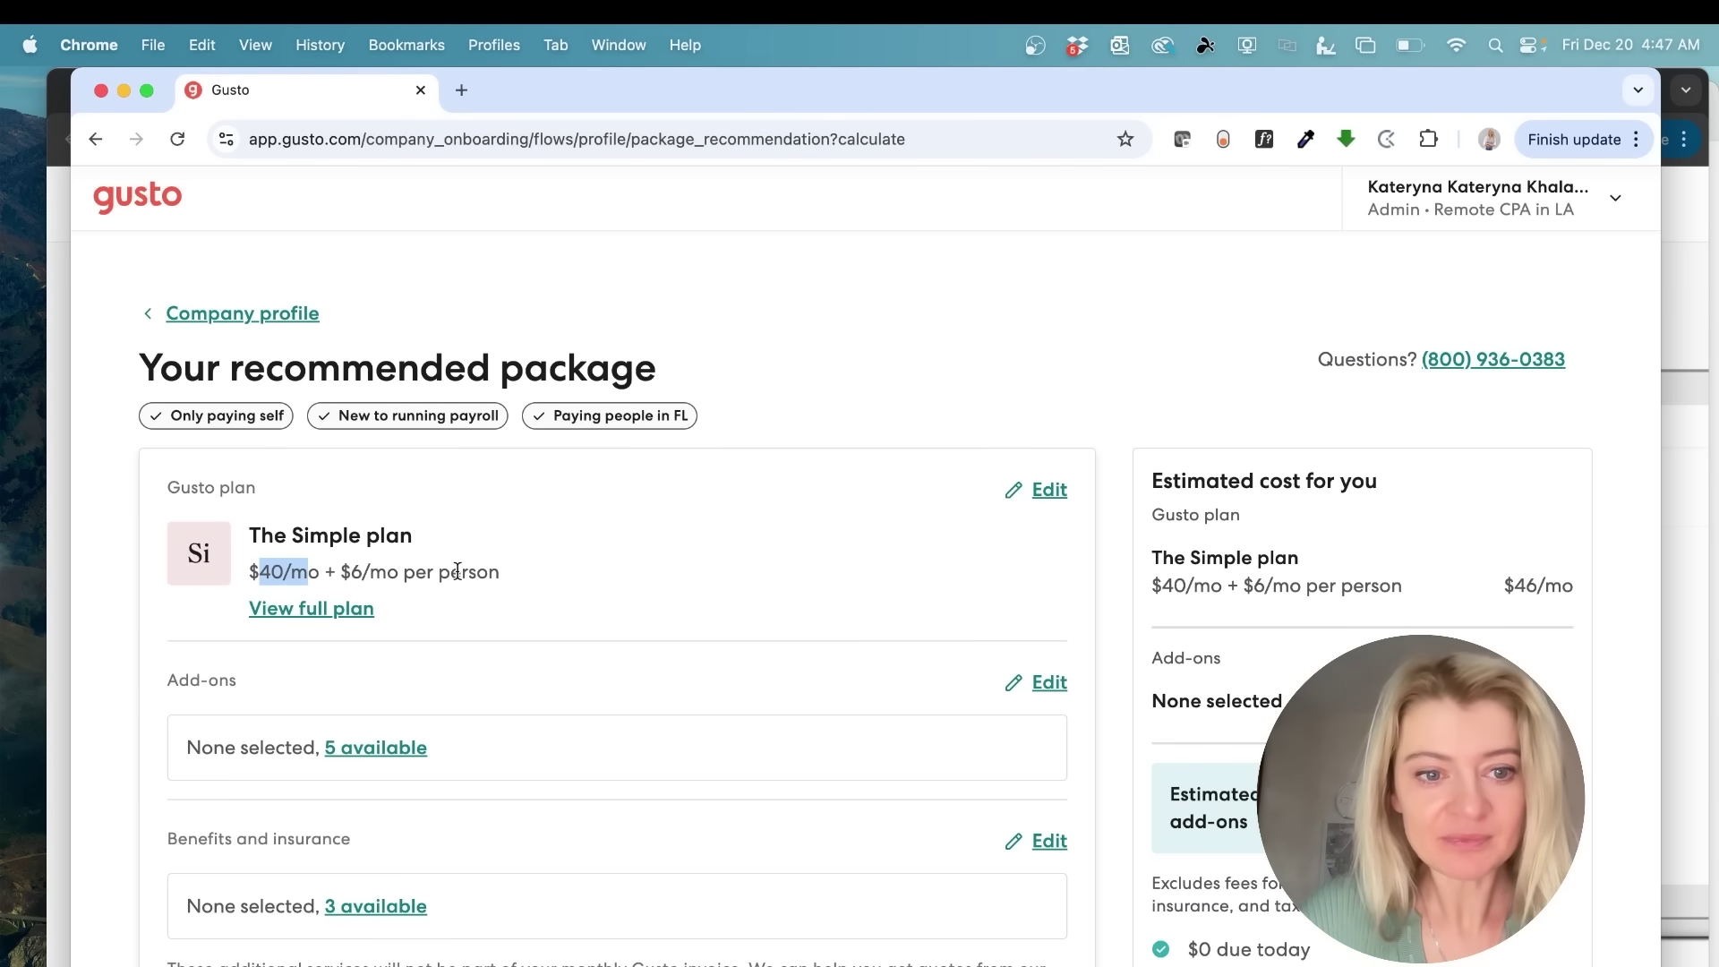
drag(405, 571, 499, 569)
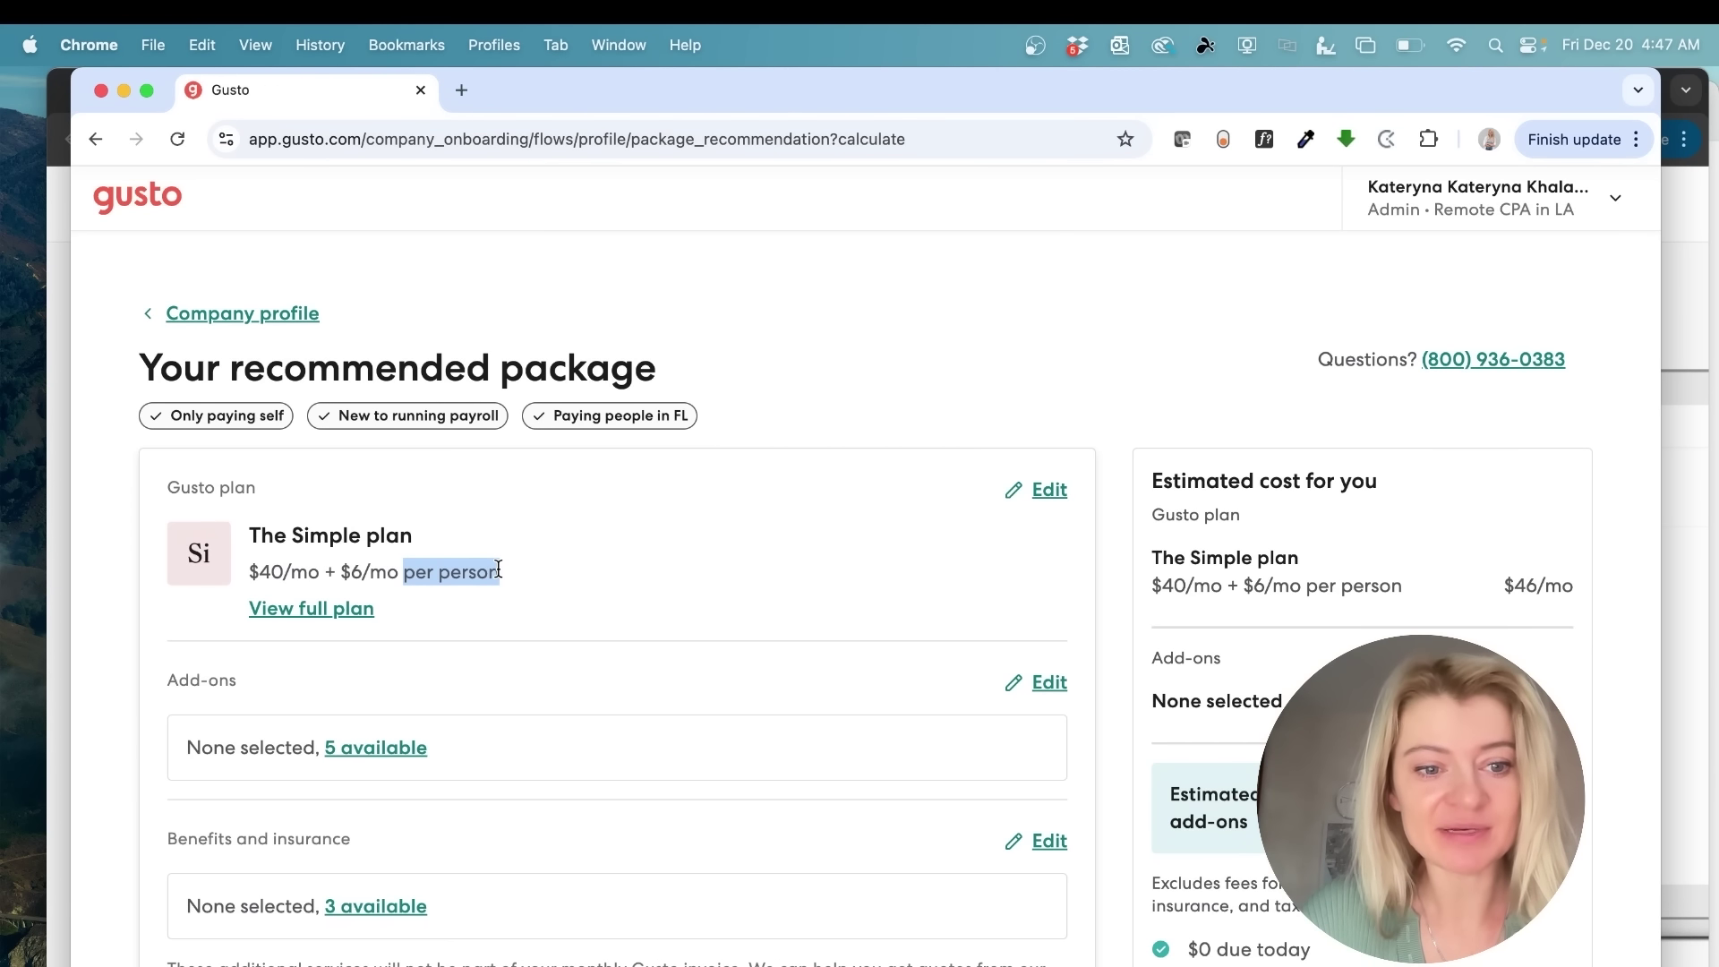
click(1050, 491)
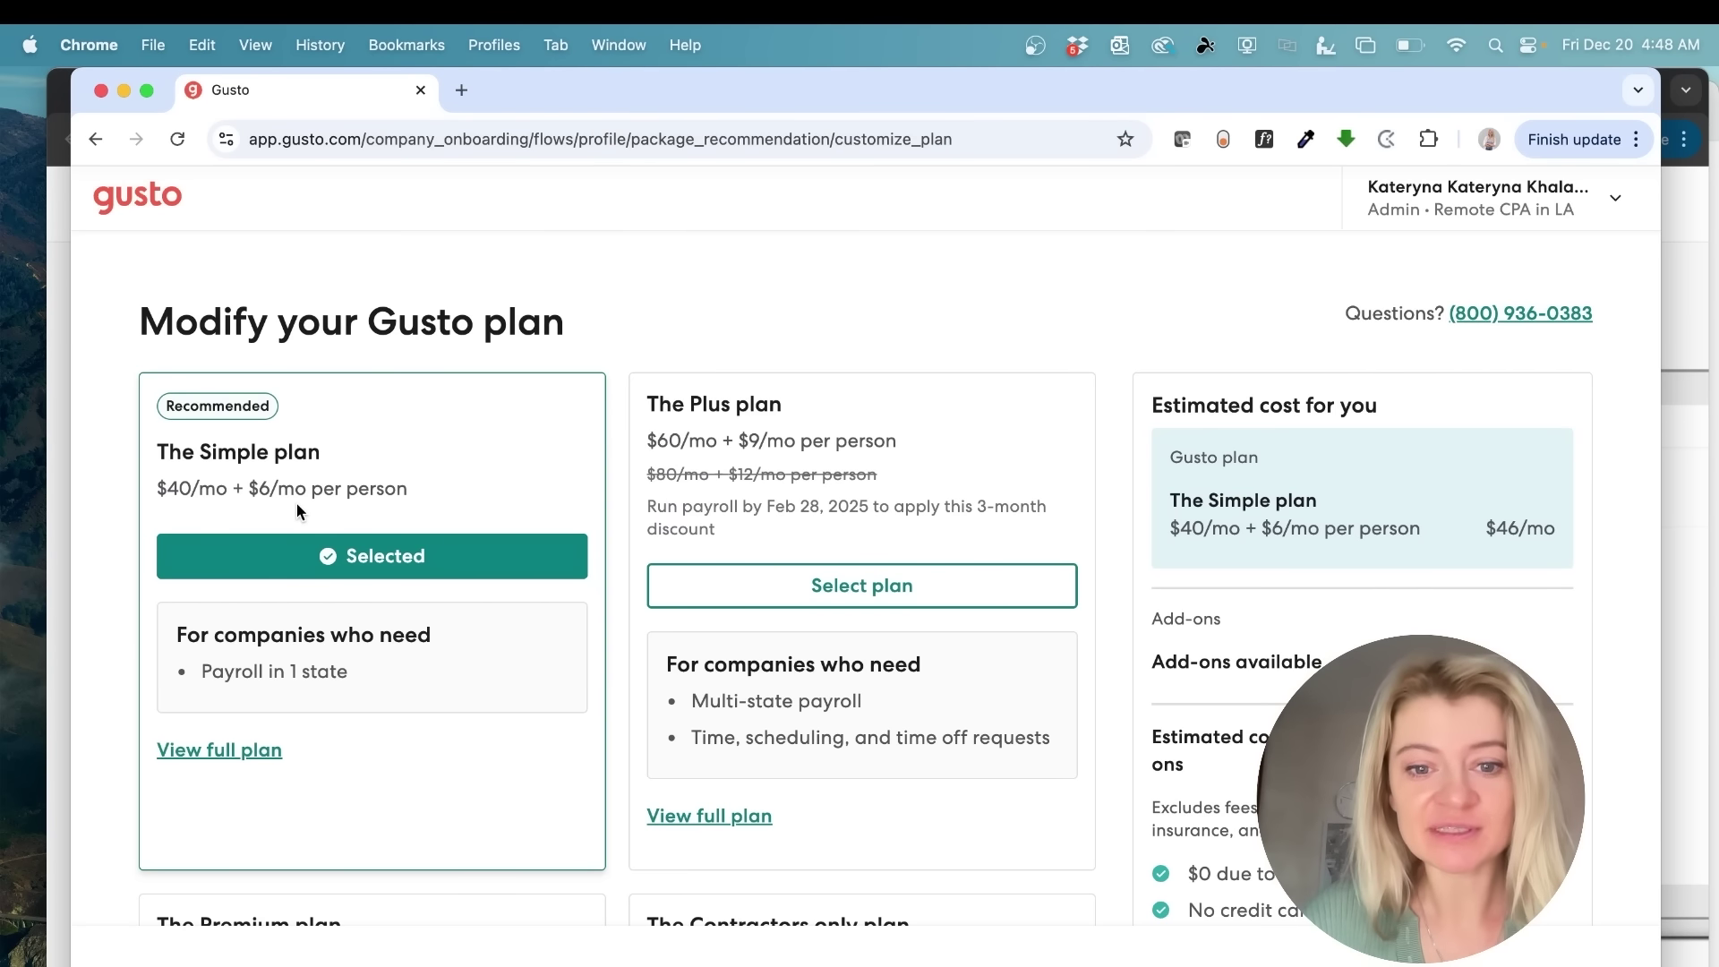
scroll(315, 564, down, 2)
scroll(315, 560, down, 5)
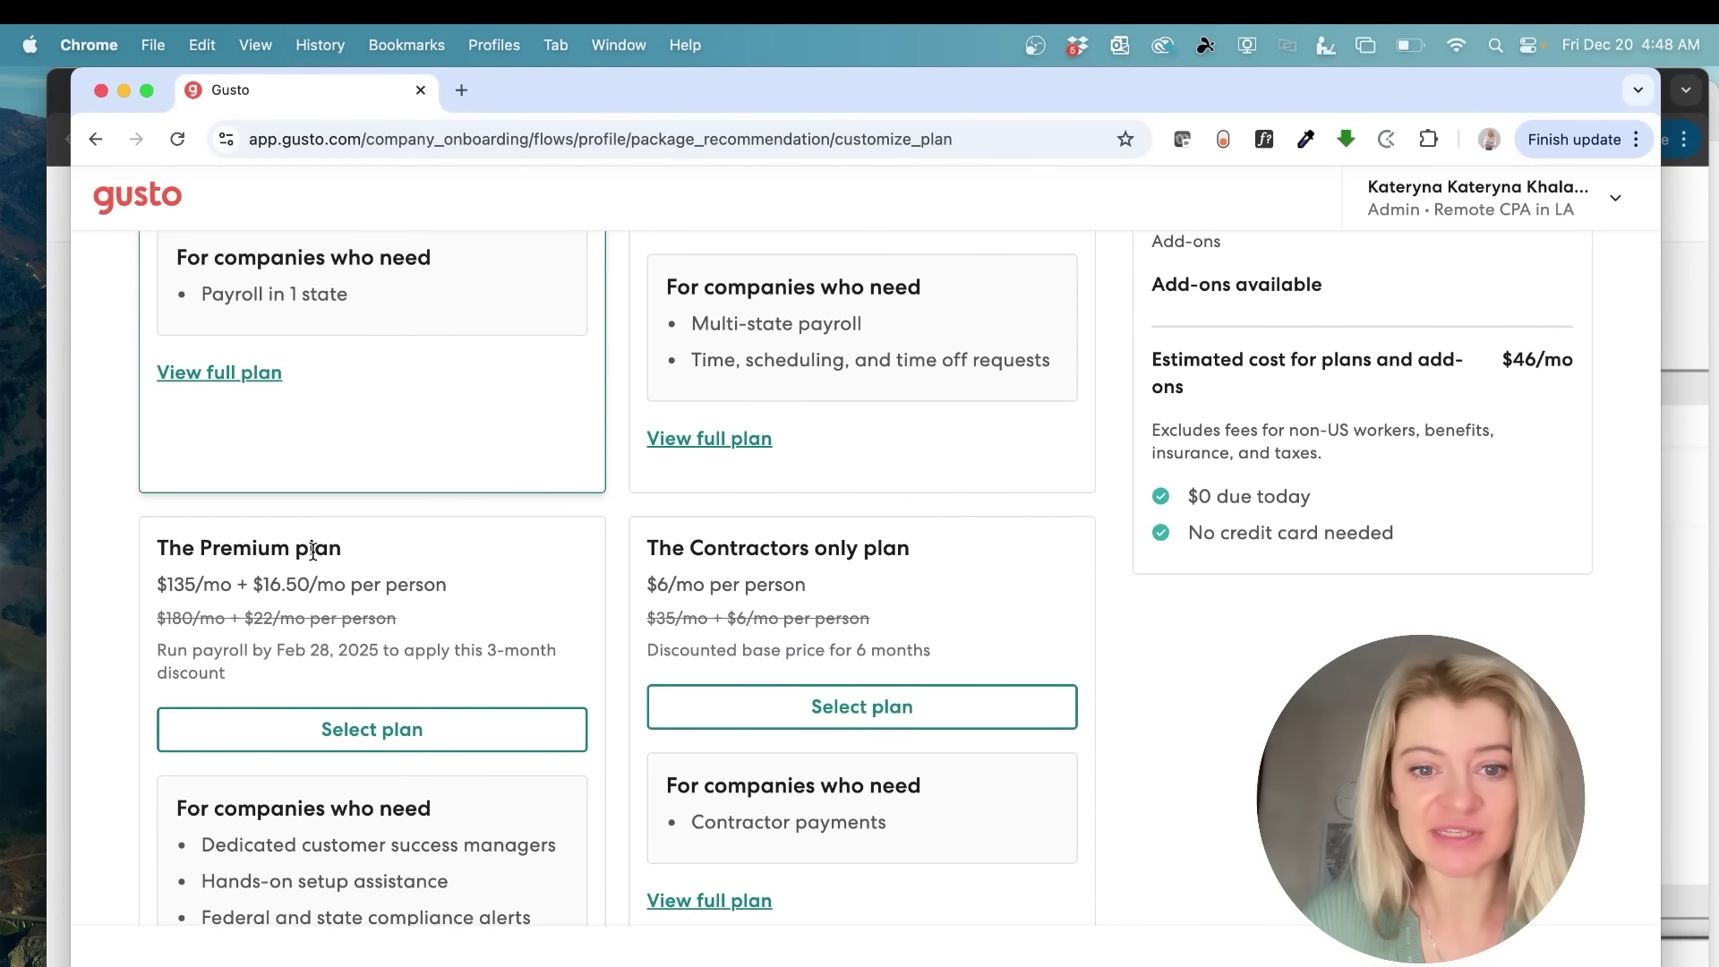
scroll(312, 551, down, 3)
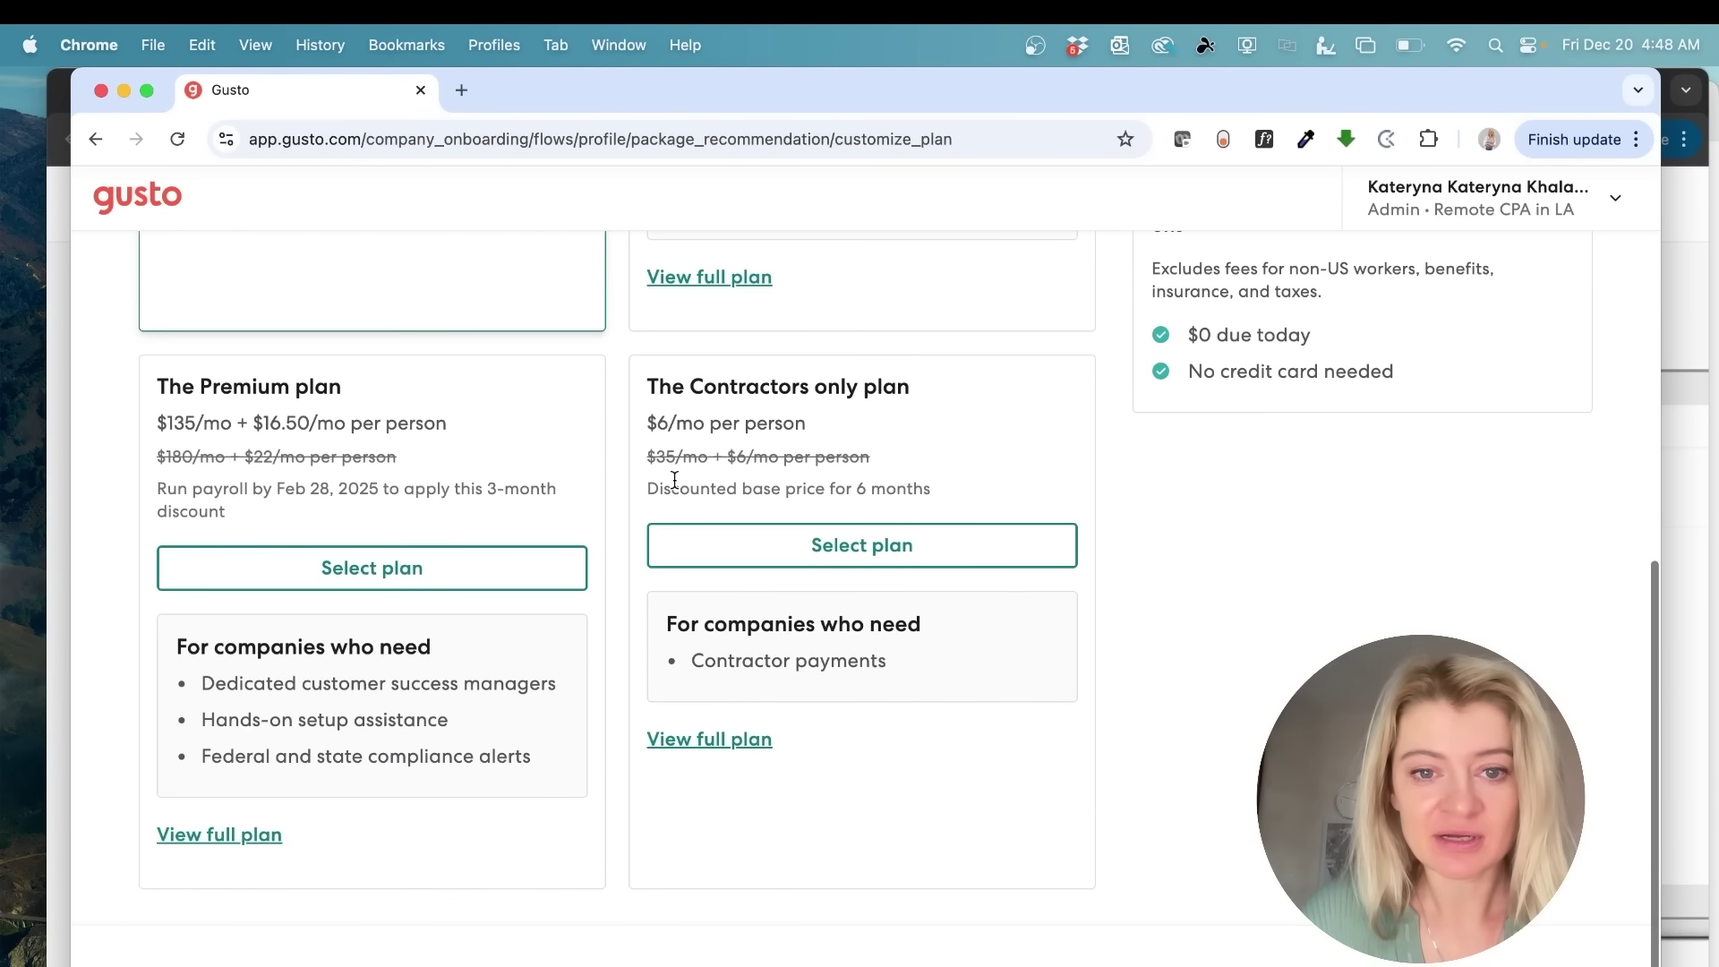
scroll(675, 480, up, 8)
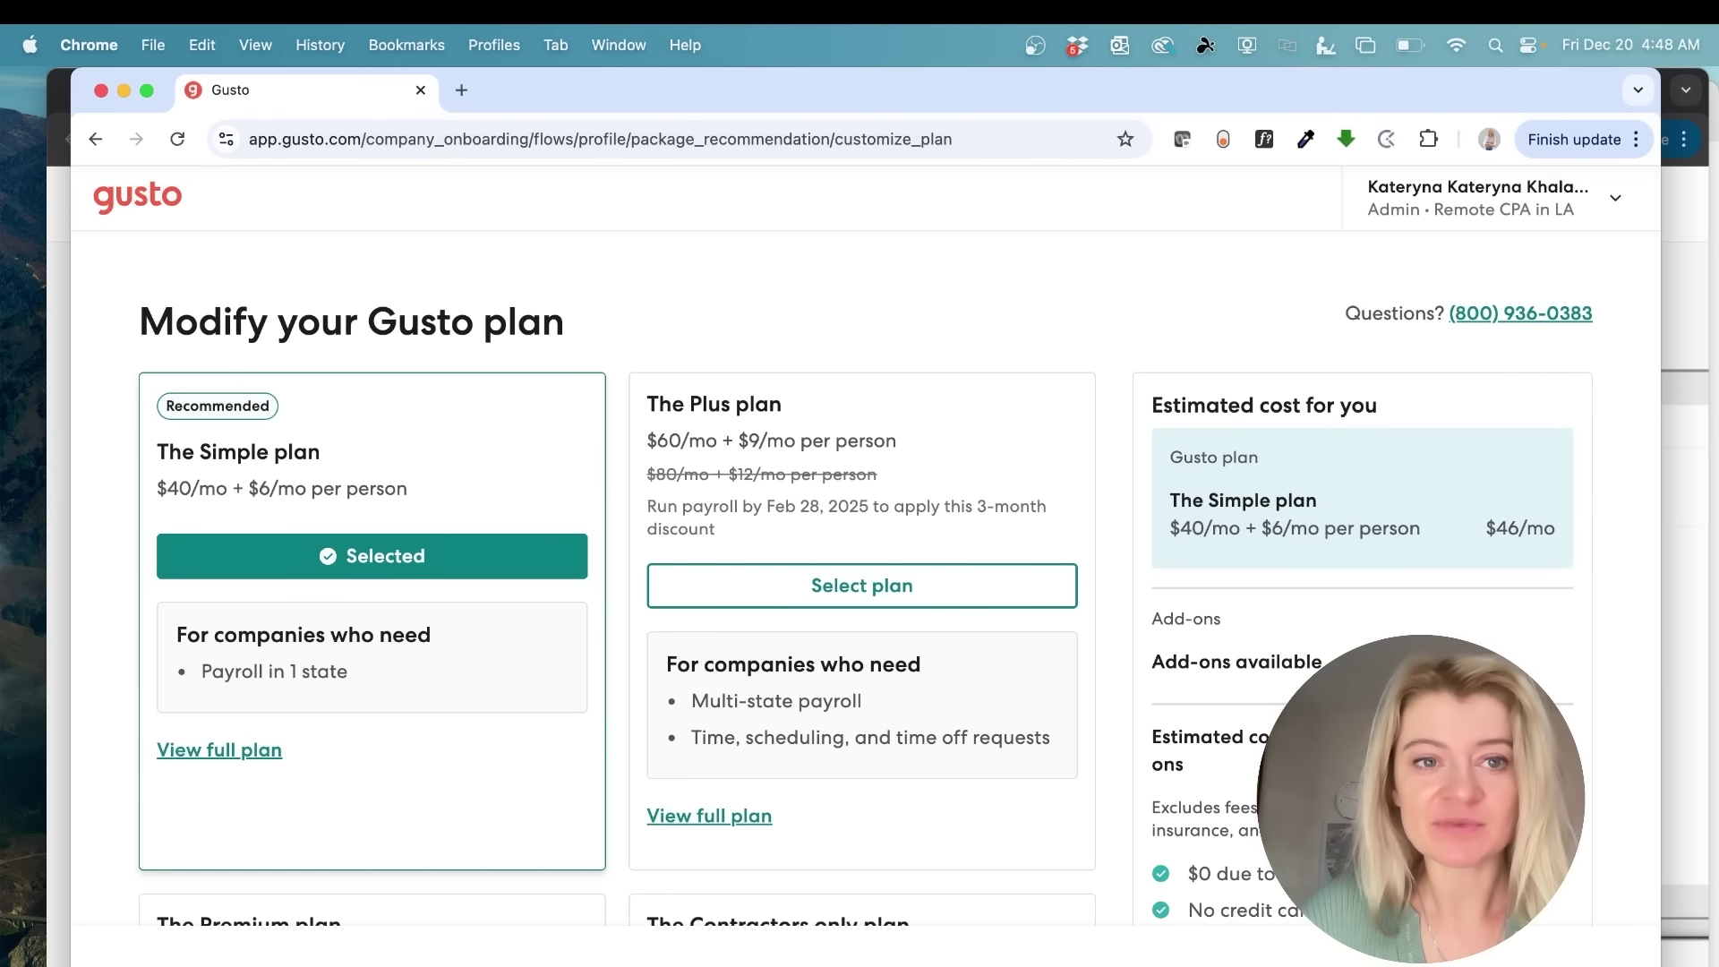
key(super+bracketleft)
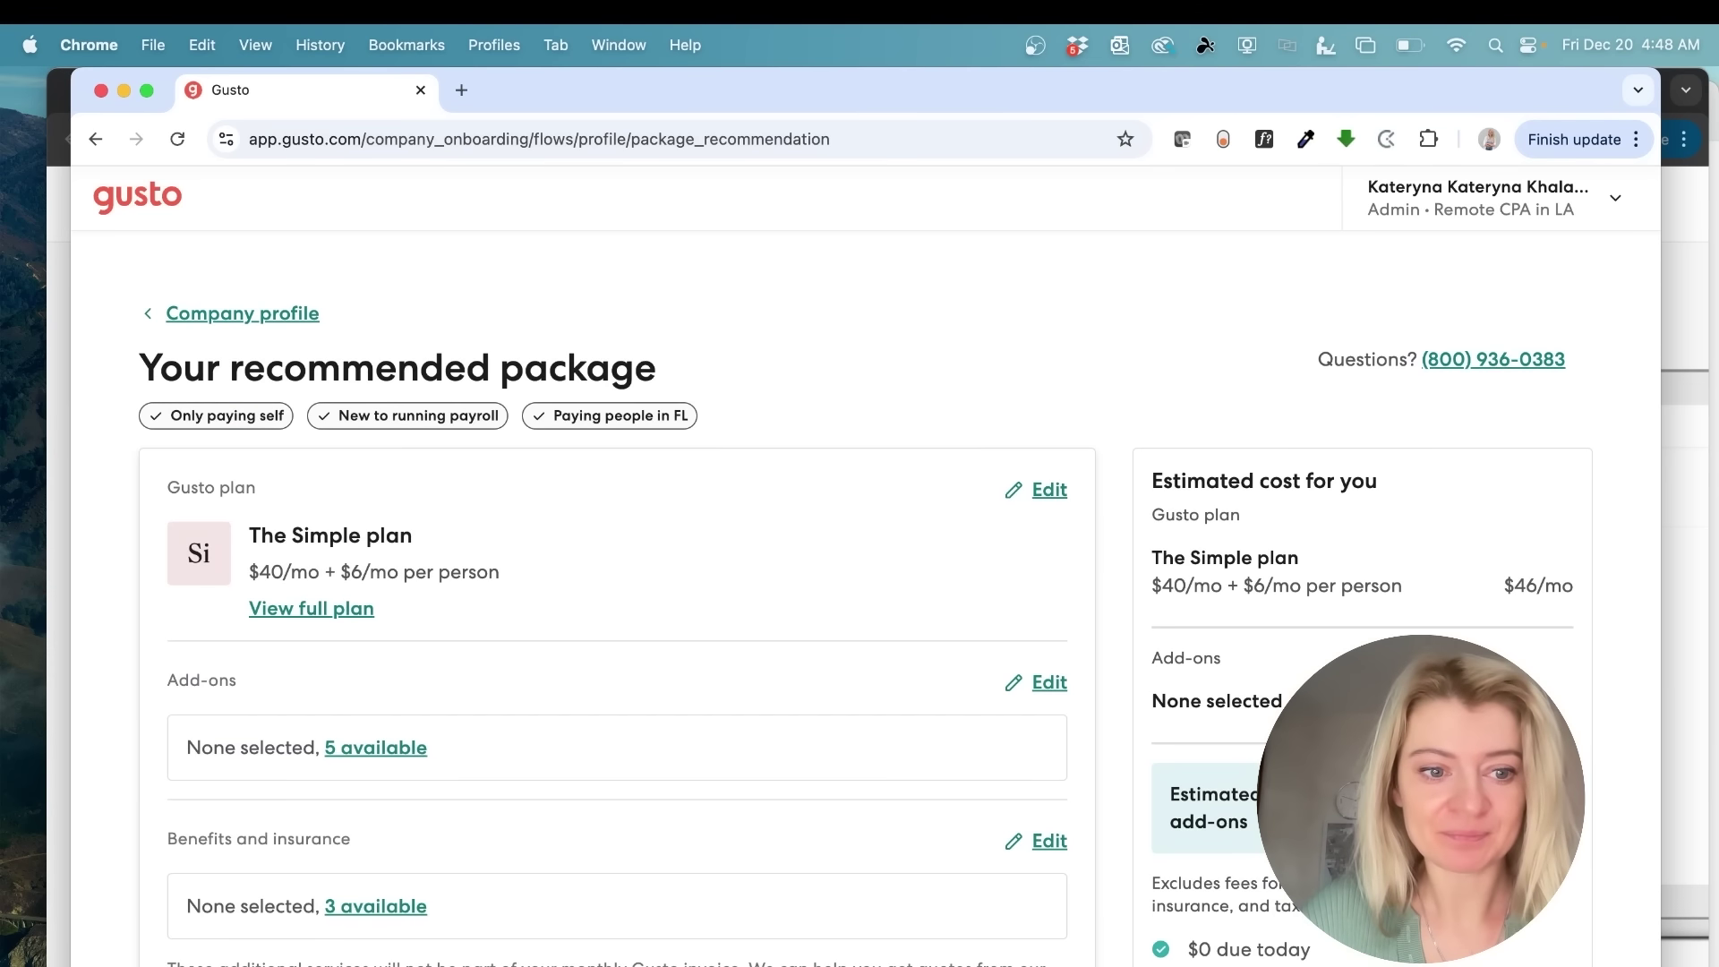
- Accept the recommended package with the Simple plan and no add-ons, and proceed to the payroll details
scroll(883, 783, down, 3)
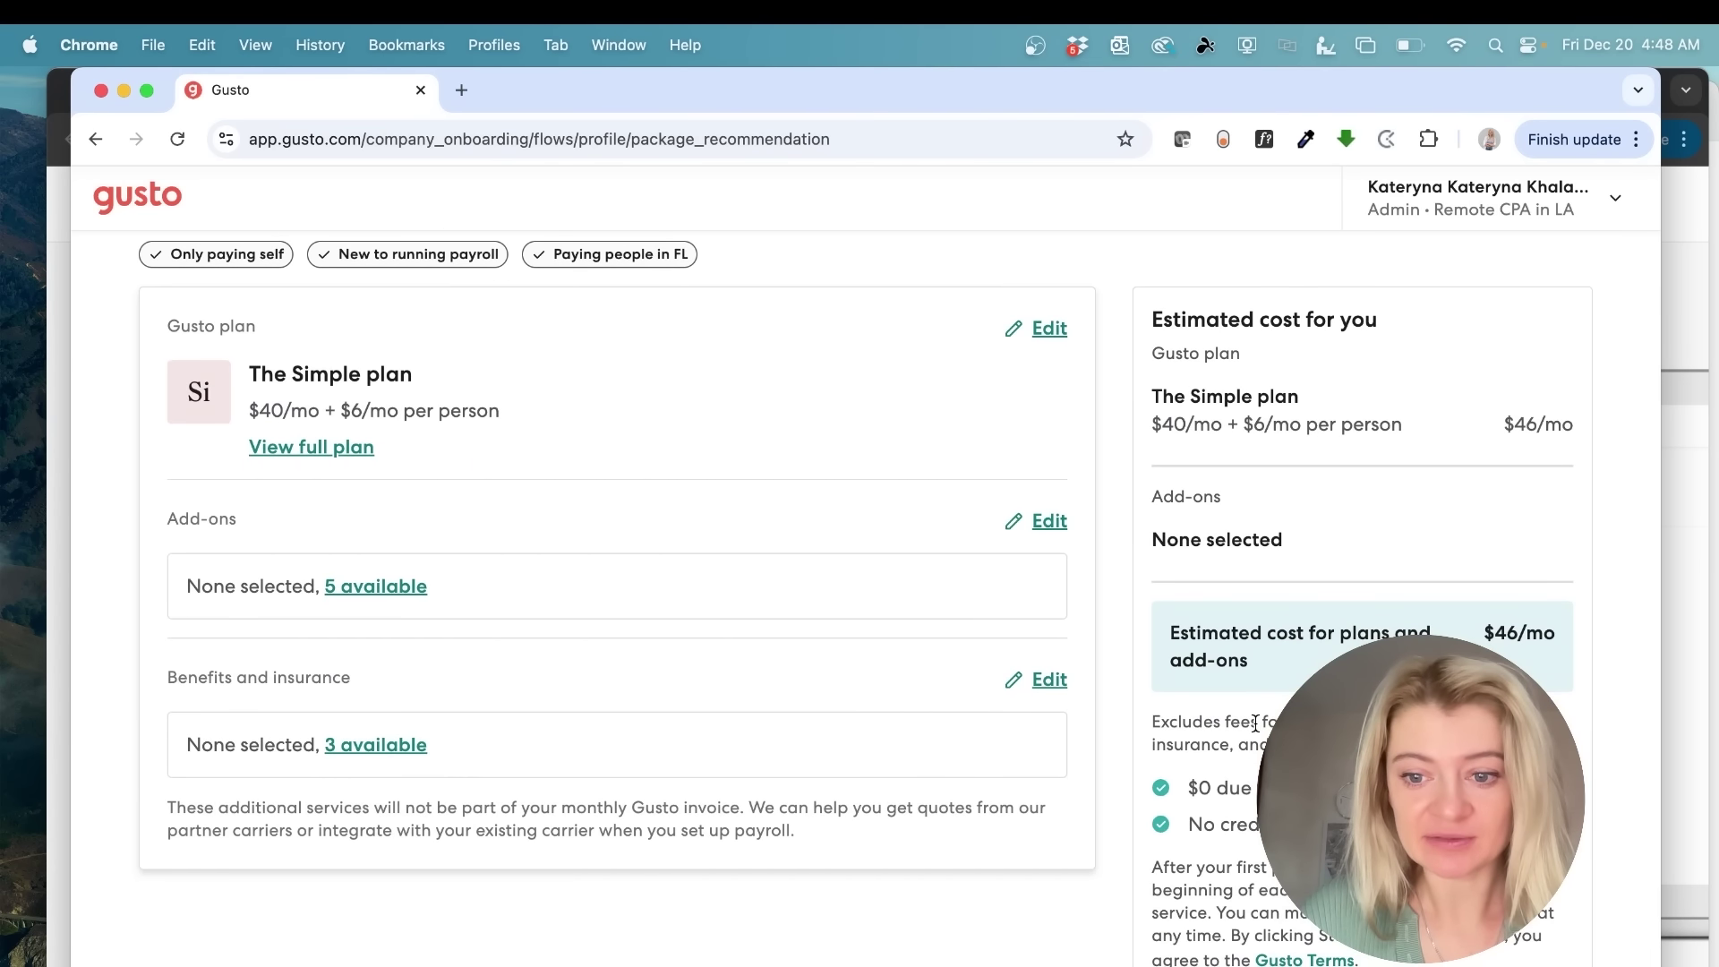
scroll(1249, 788, down, 2)
click(1306, 929)
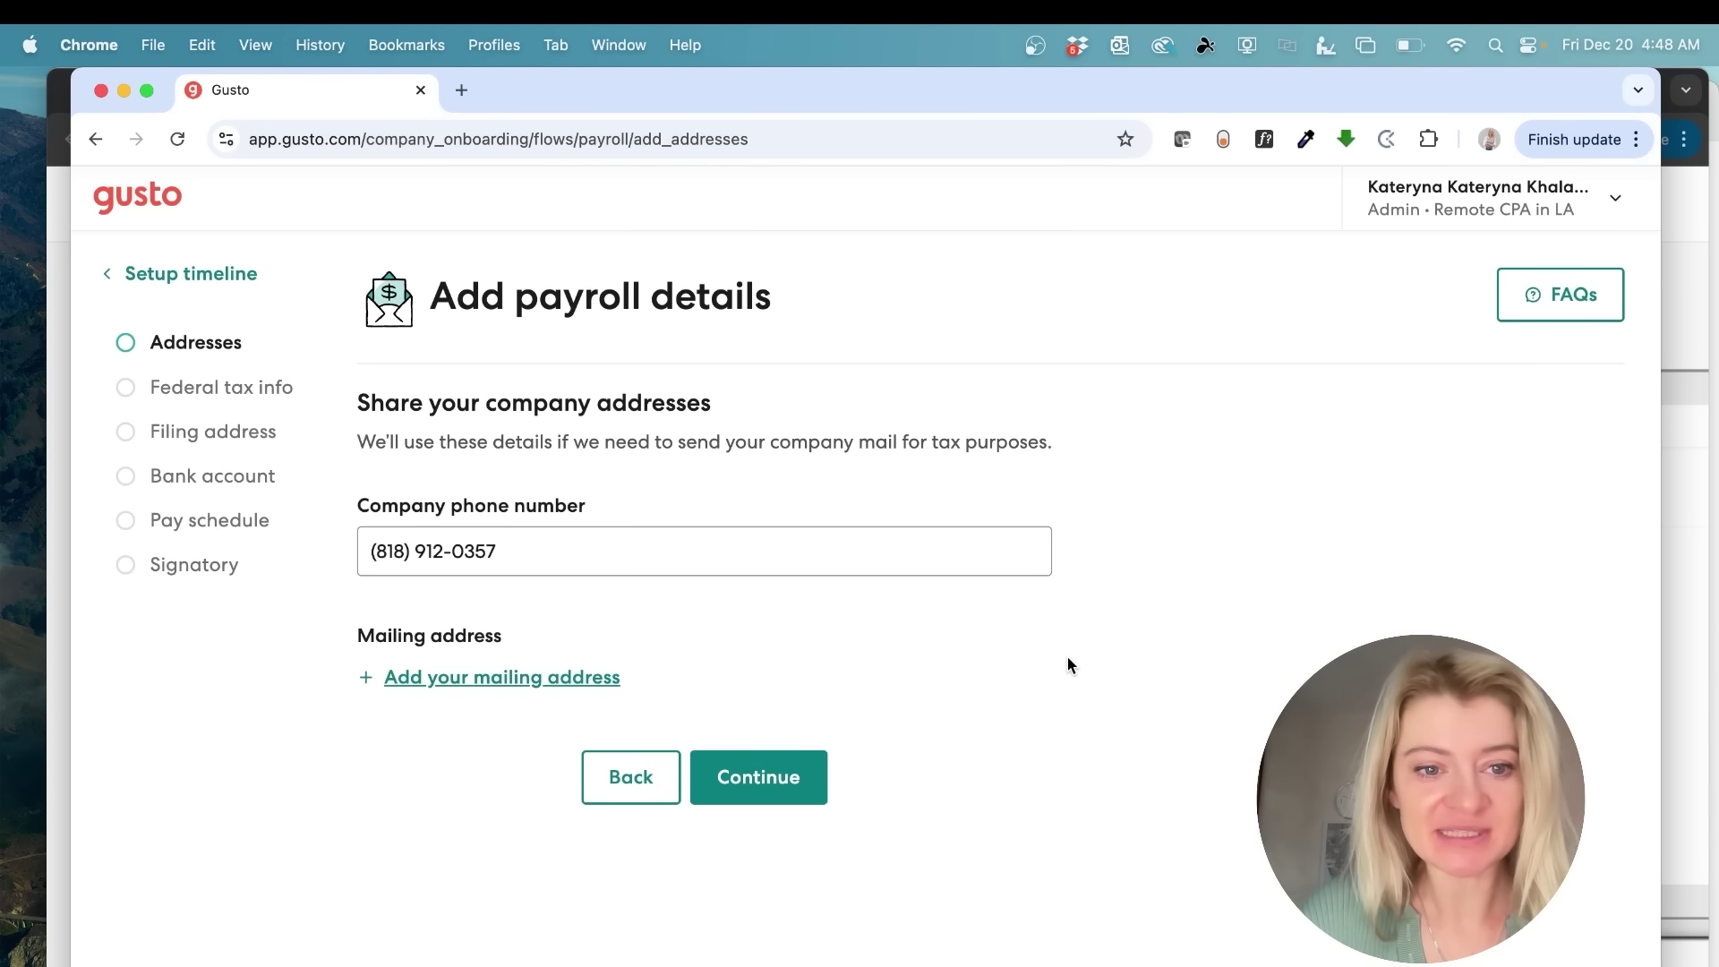
- Examine the fields and purpose of the company mailing address form, and close it without filling it in
click(581, 678)
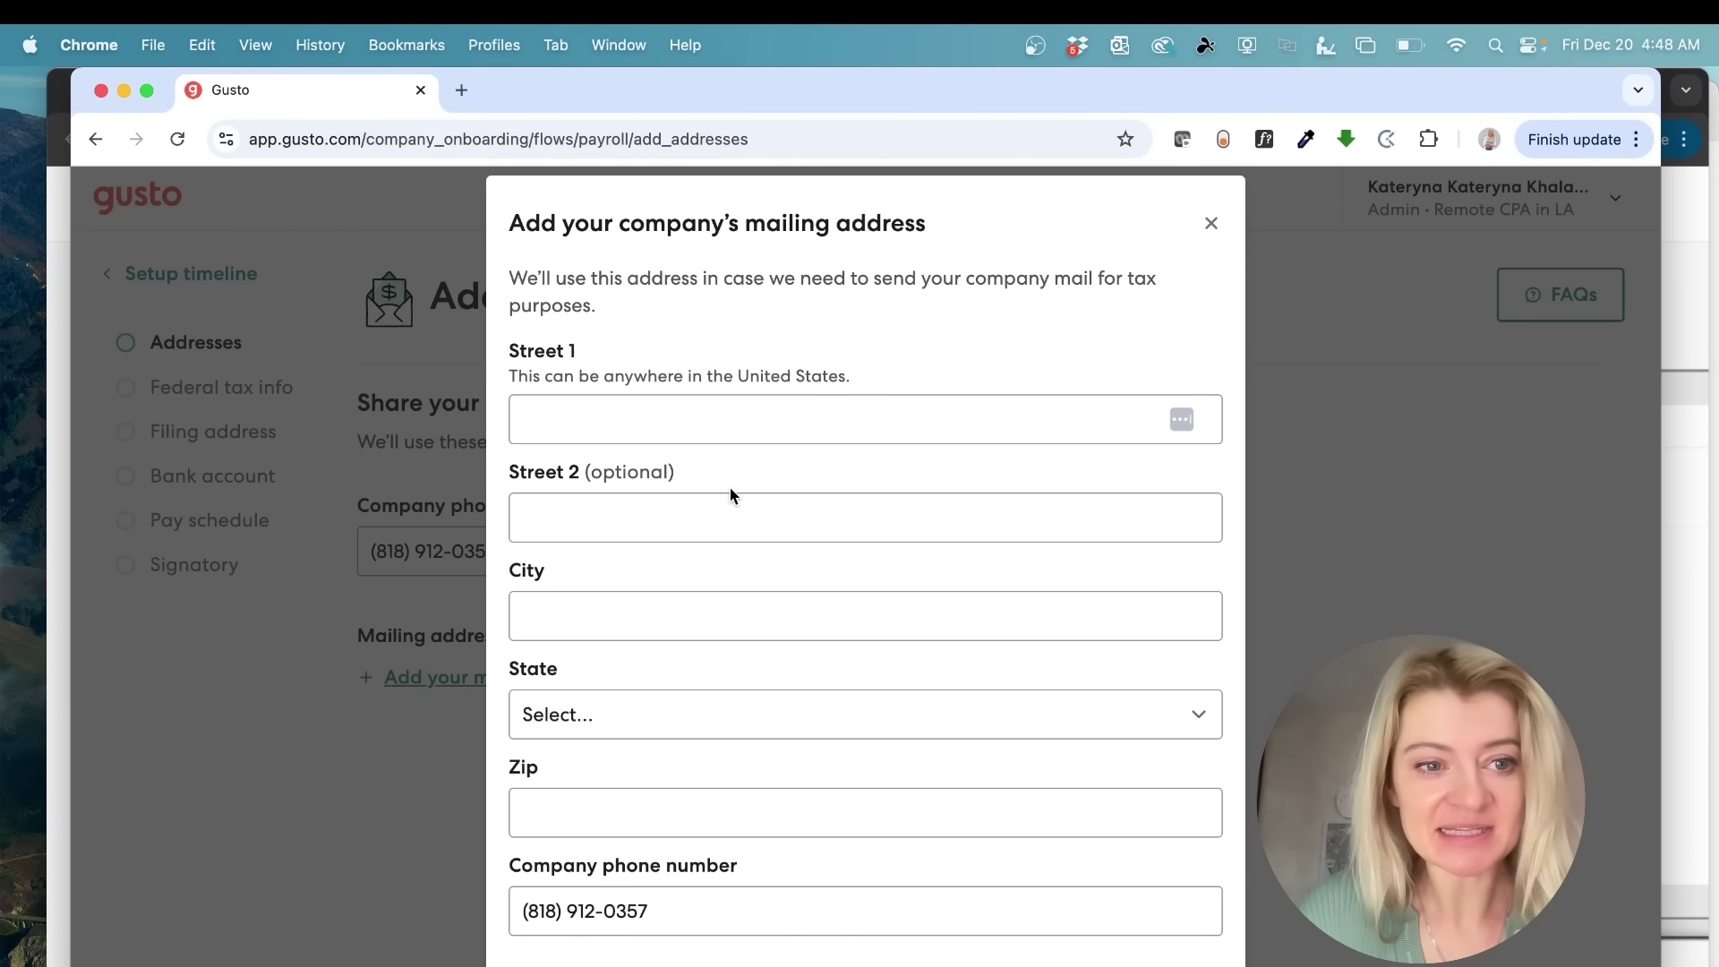
click(1211, 223)
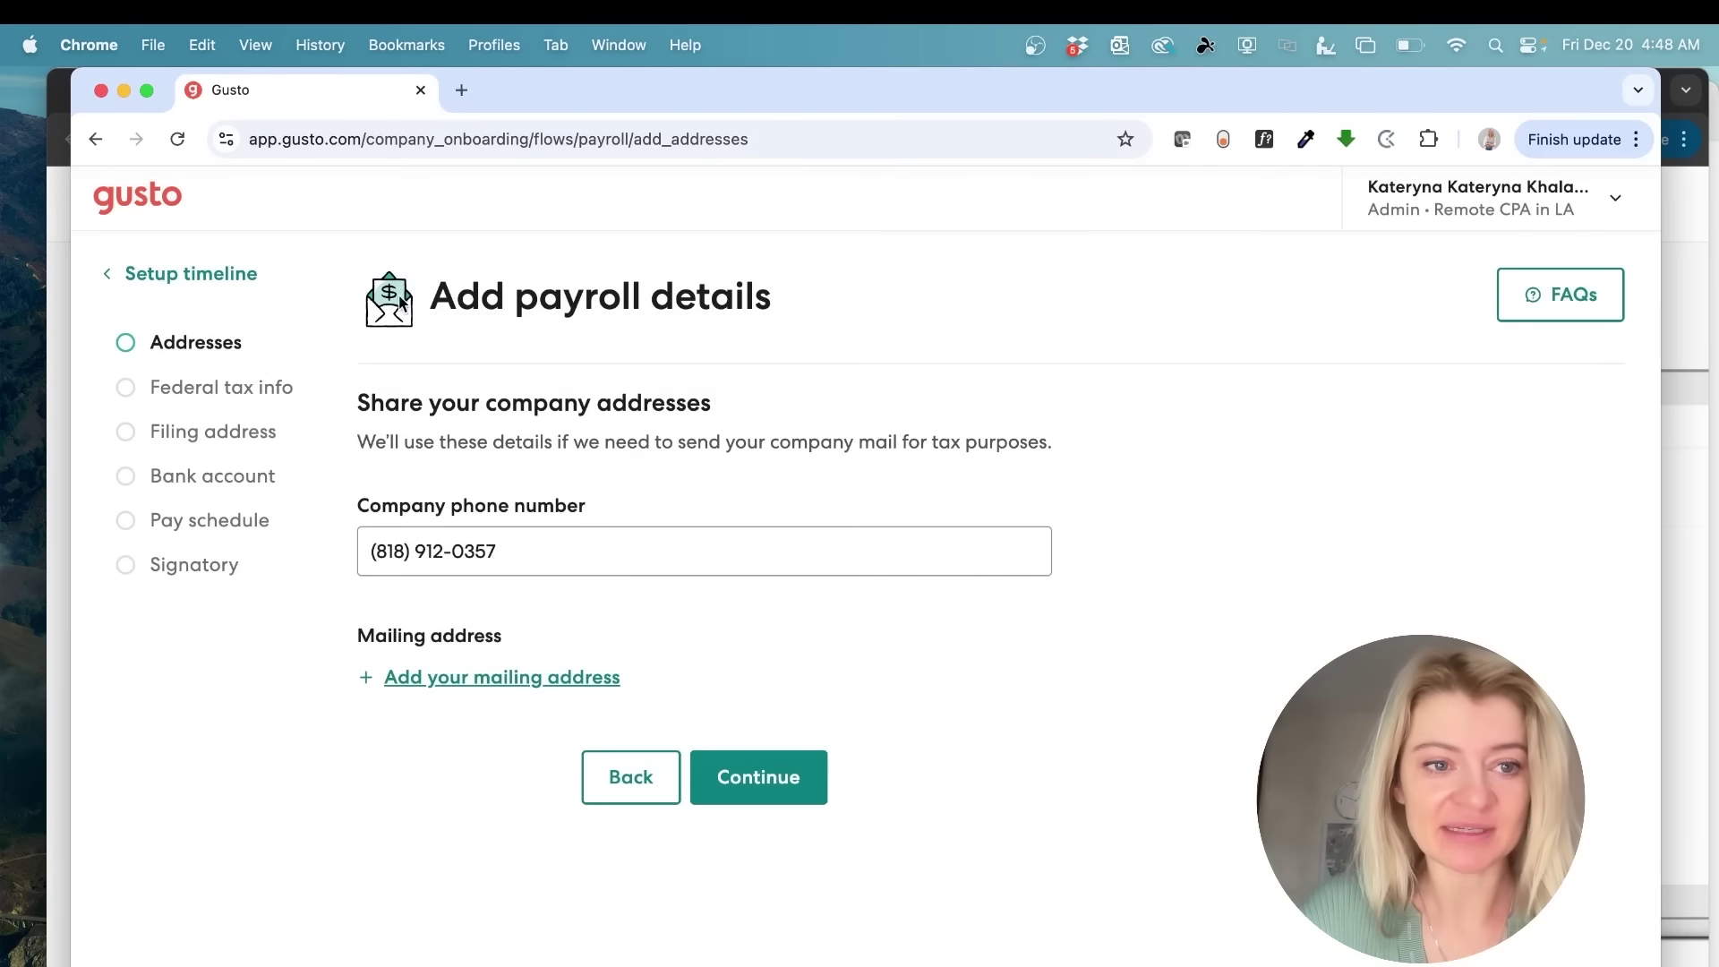
click(234, 389)
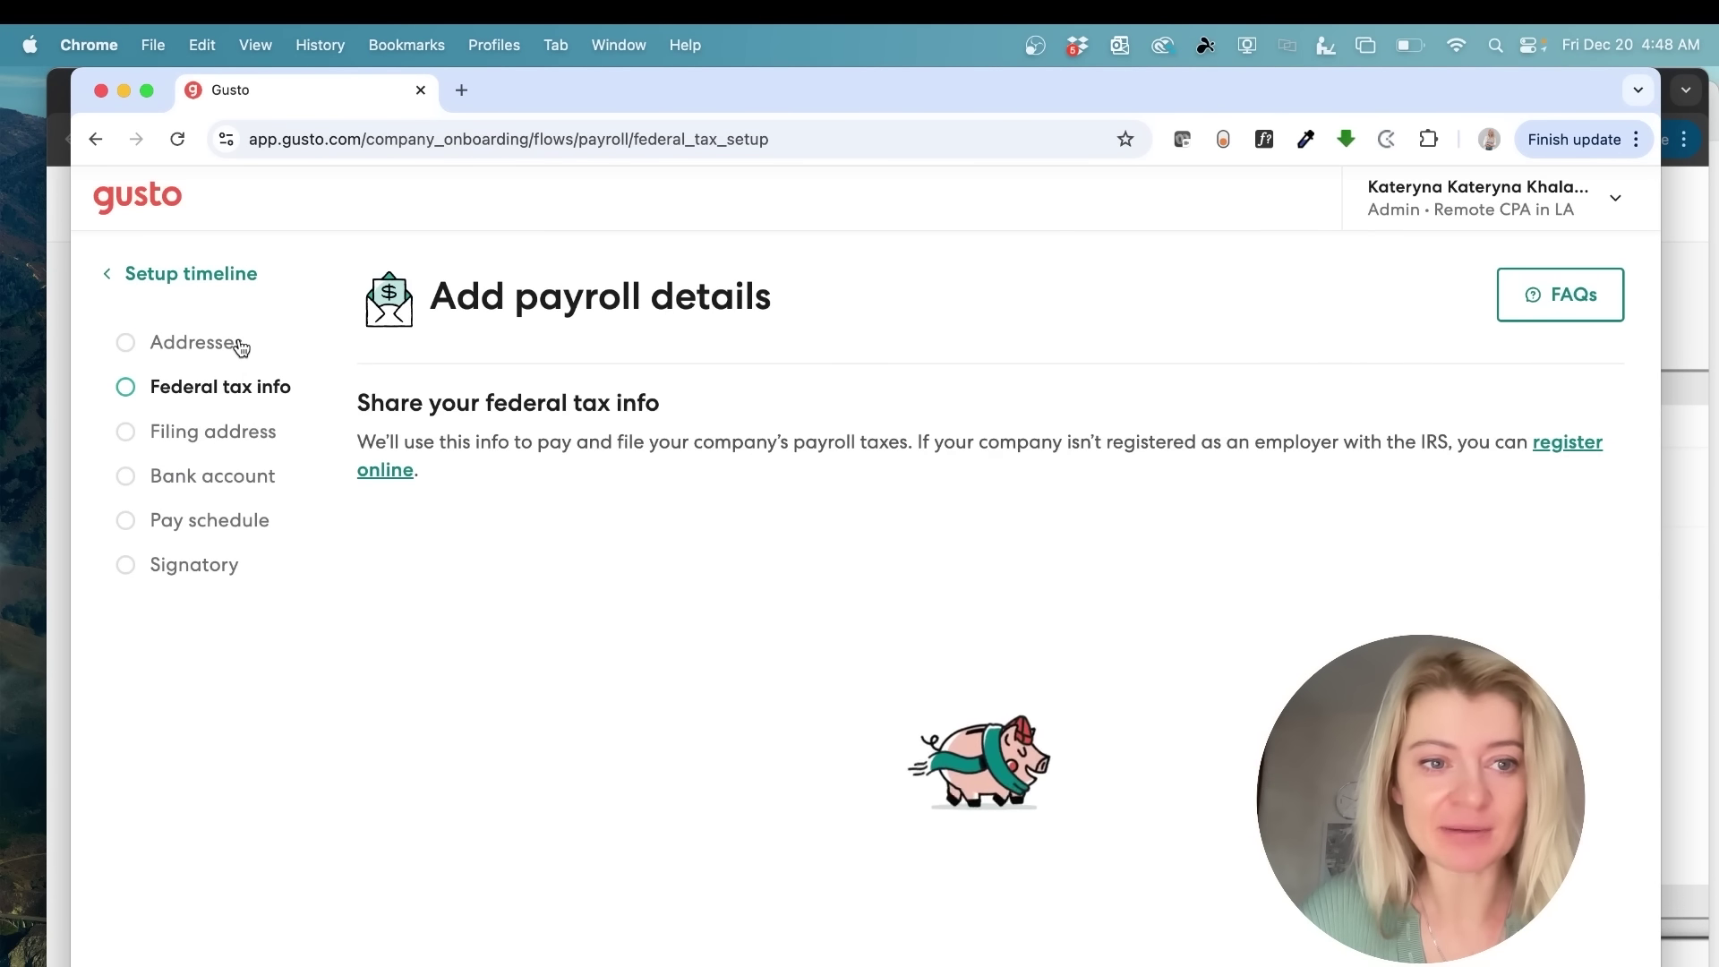
click(238, 341)
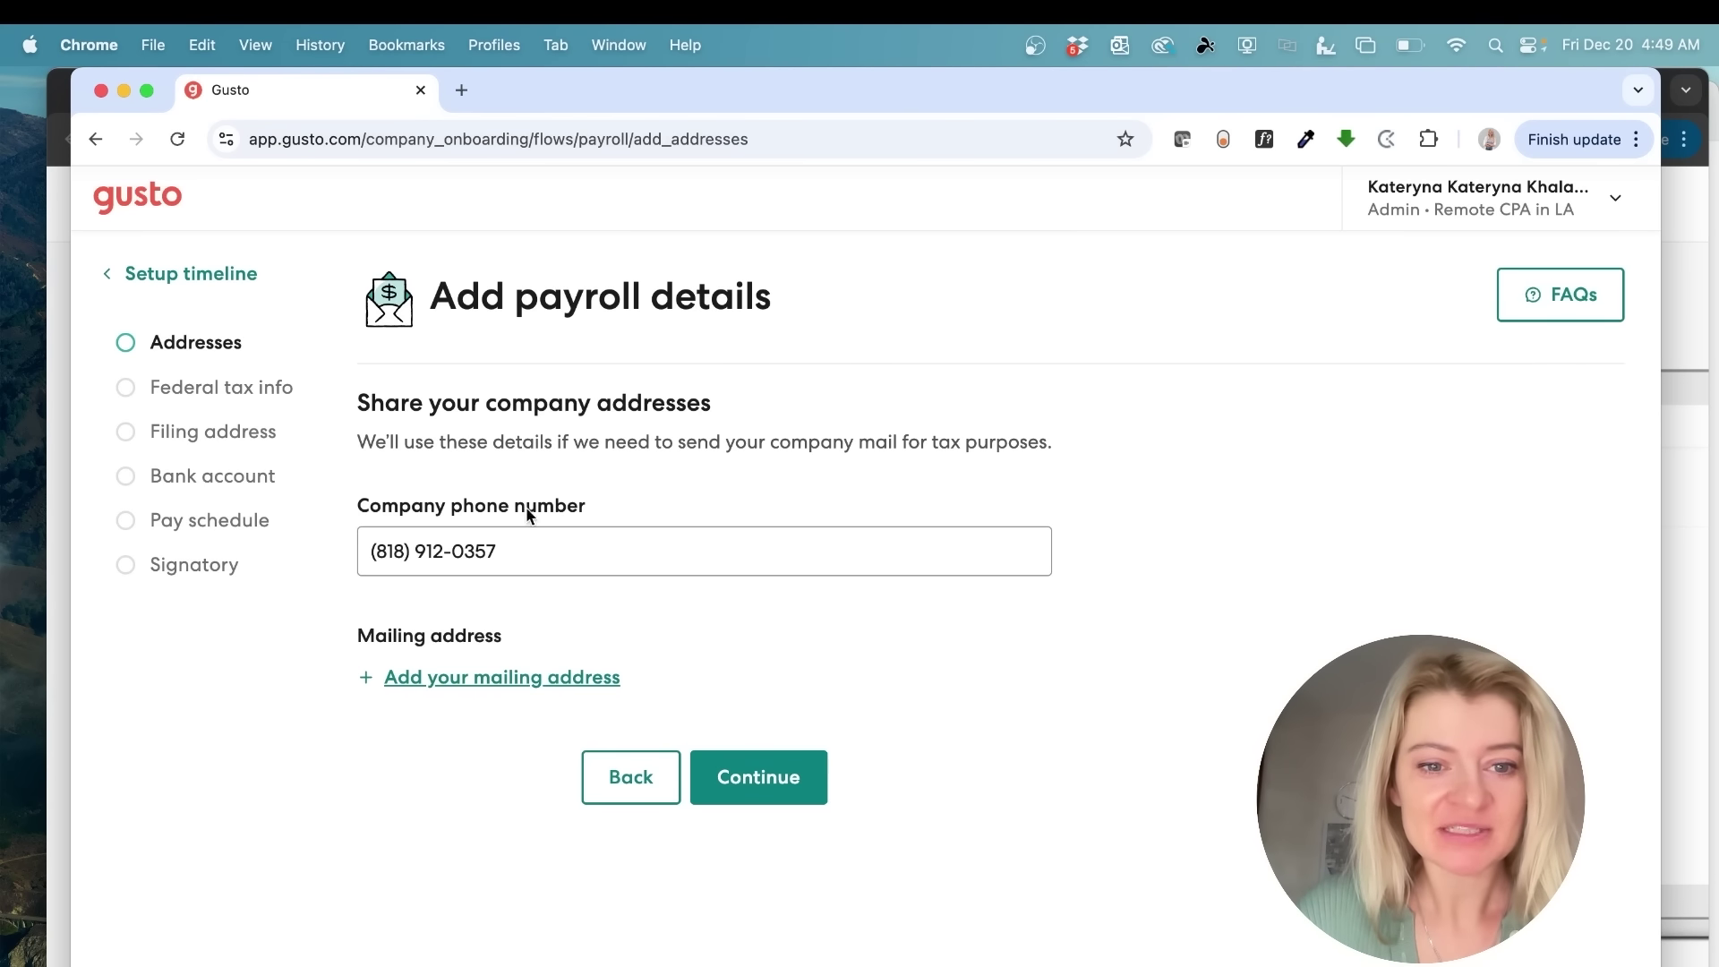
click(534, 678)
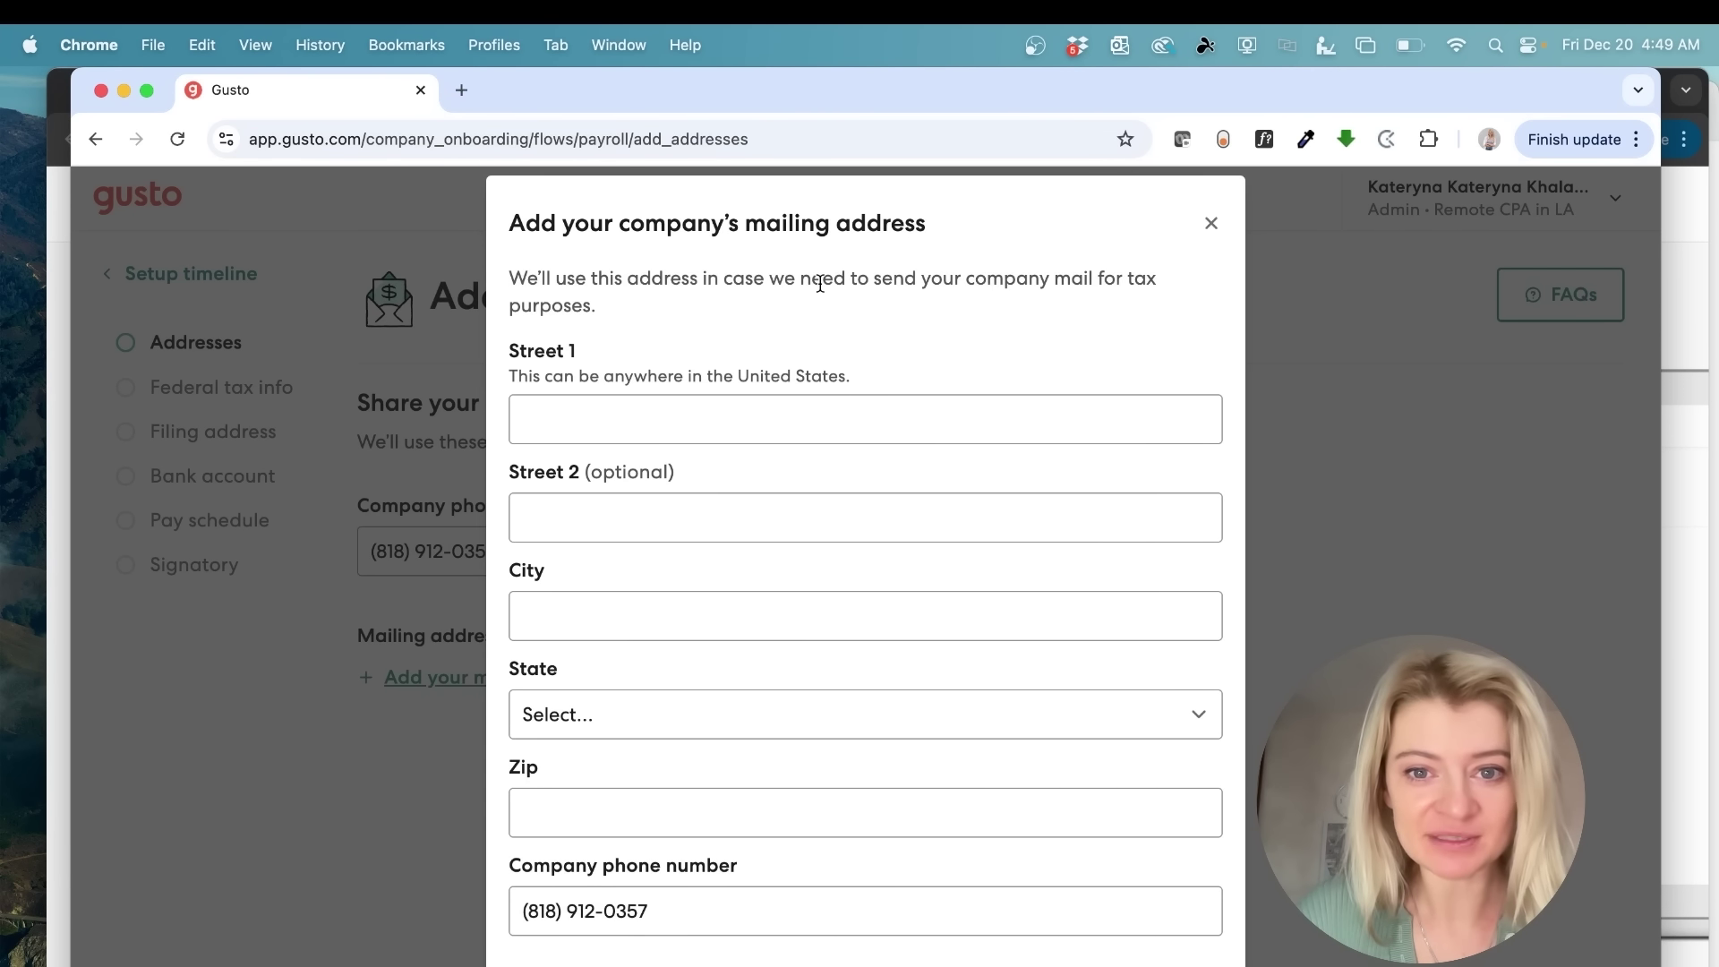
drag(918, 278, 892, 312)
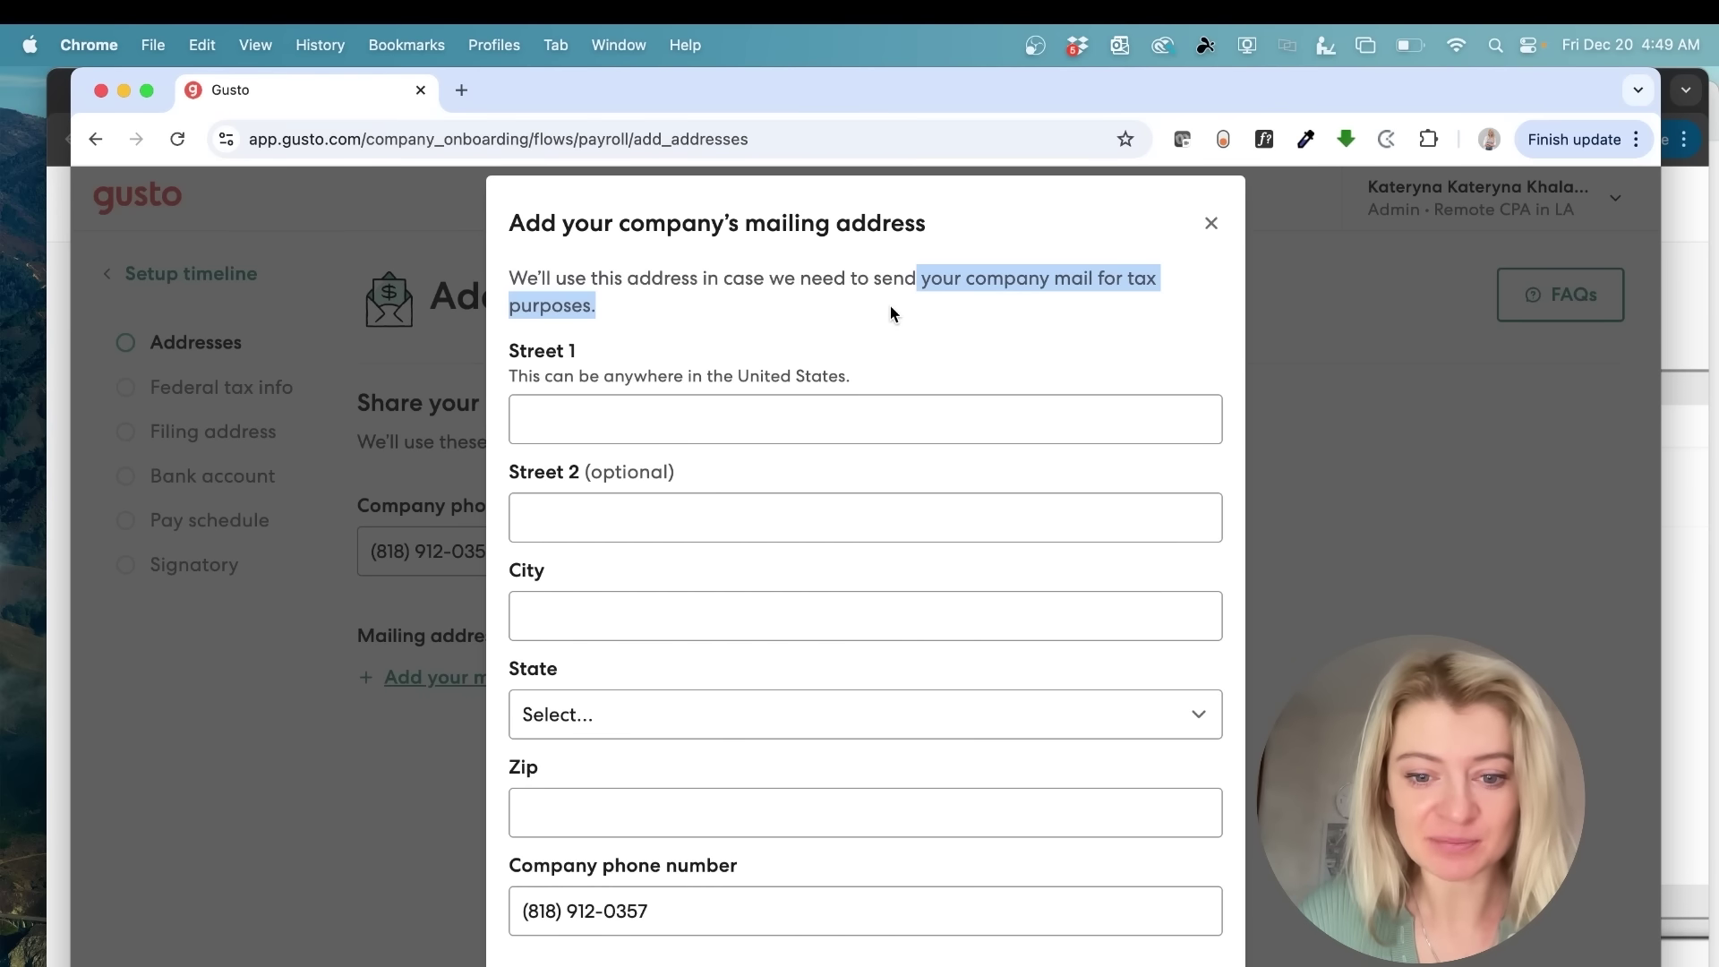
click(1210, 222)
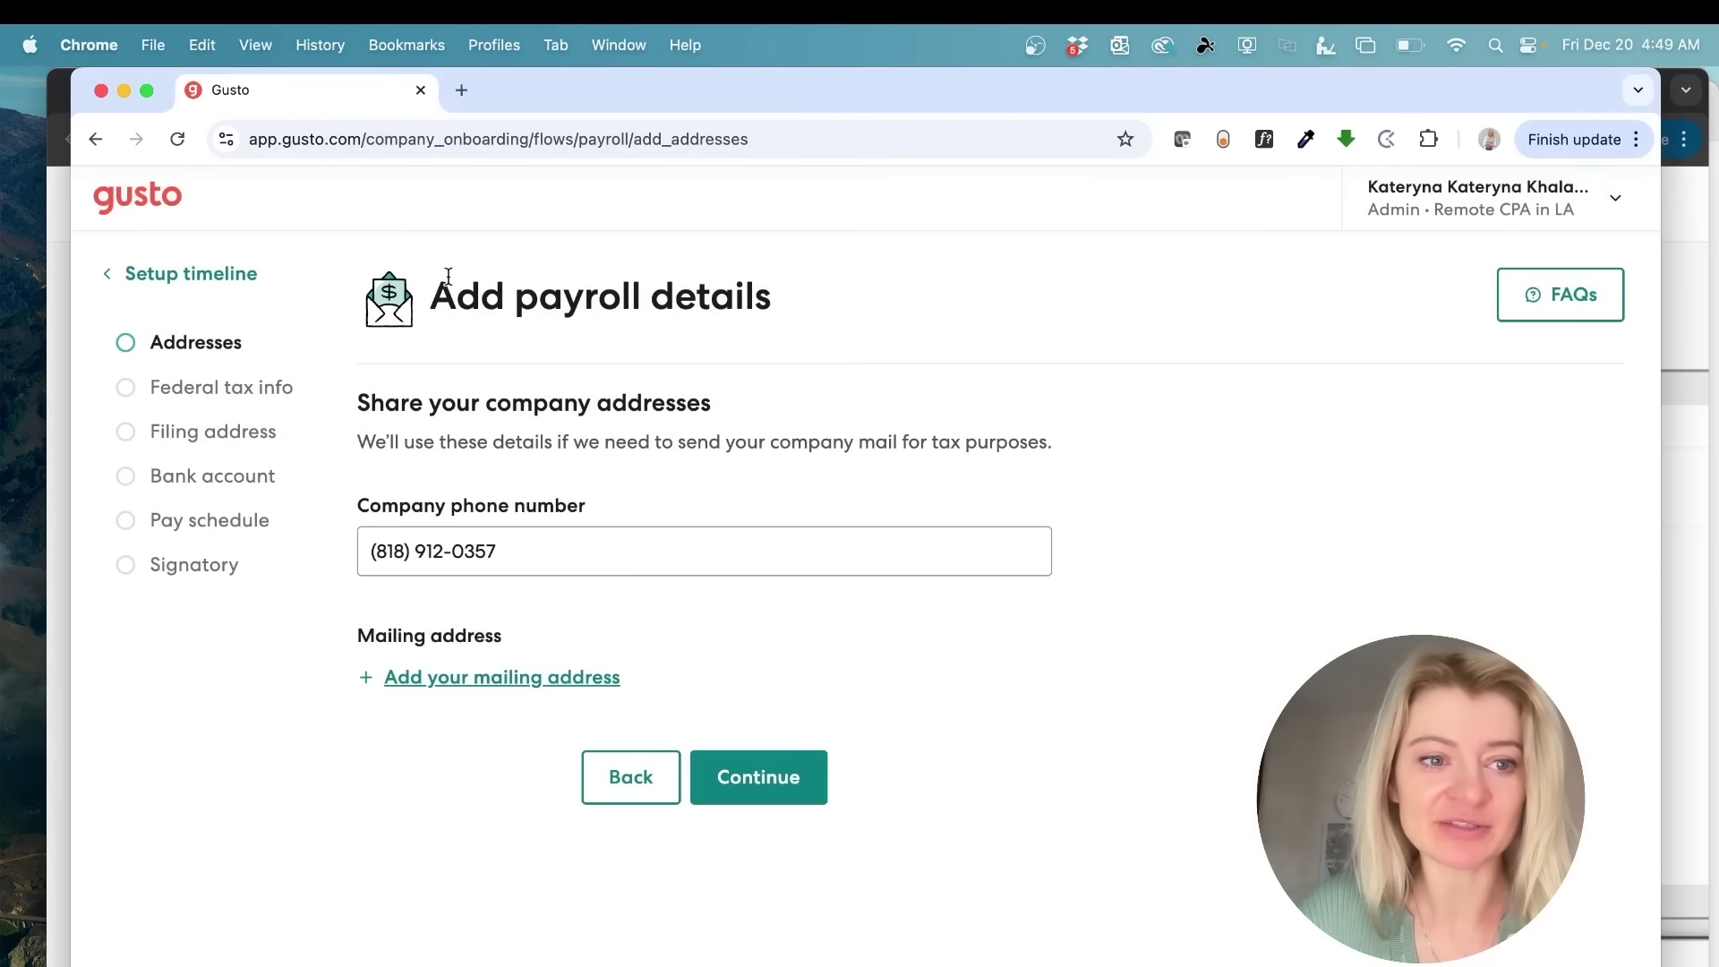
- Open the federal tax info and choose S-Corporation as the business entity type
click(268, 391)
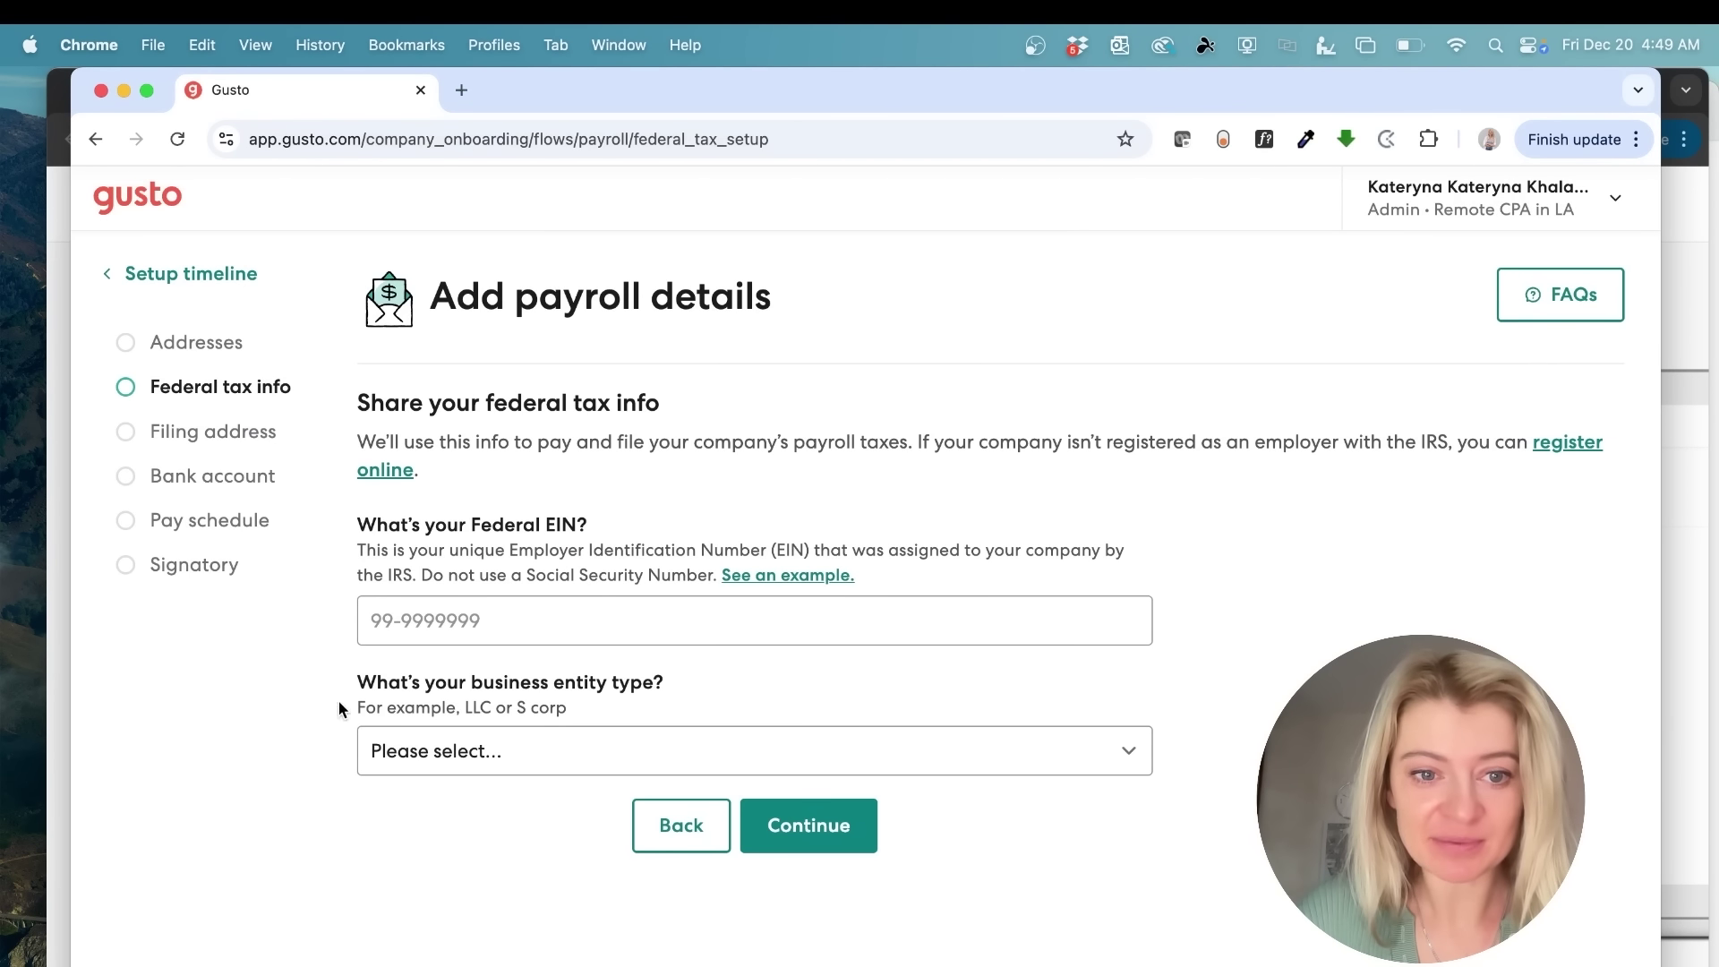
click(369, 621)
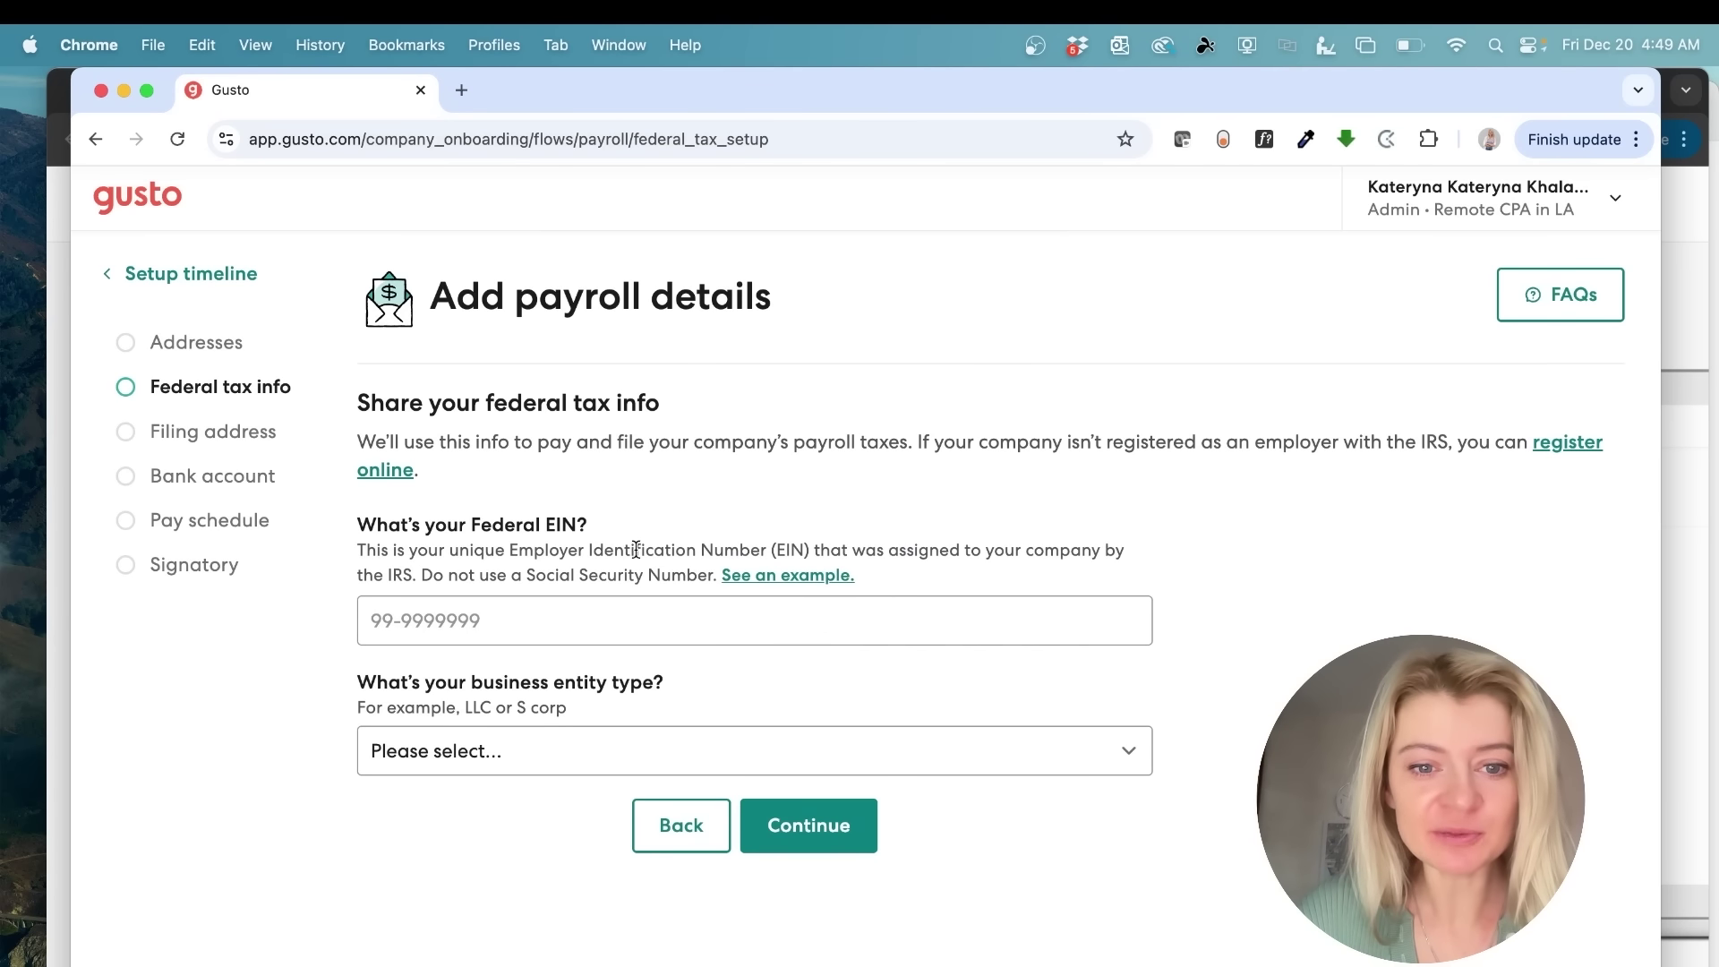
click(483, 754)
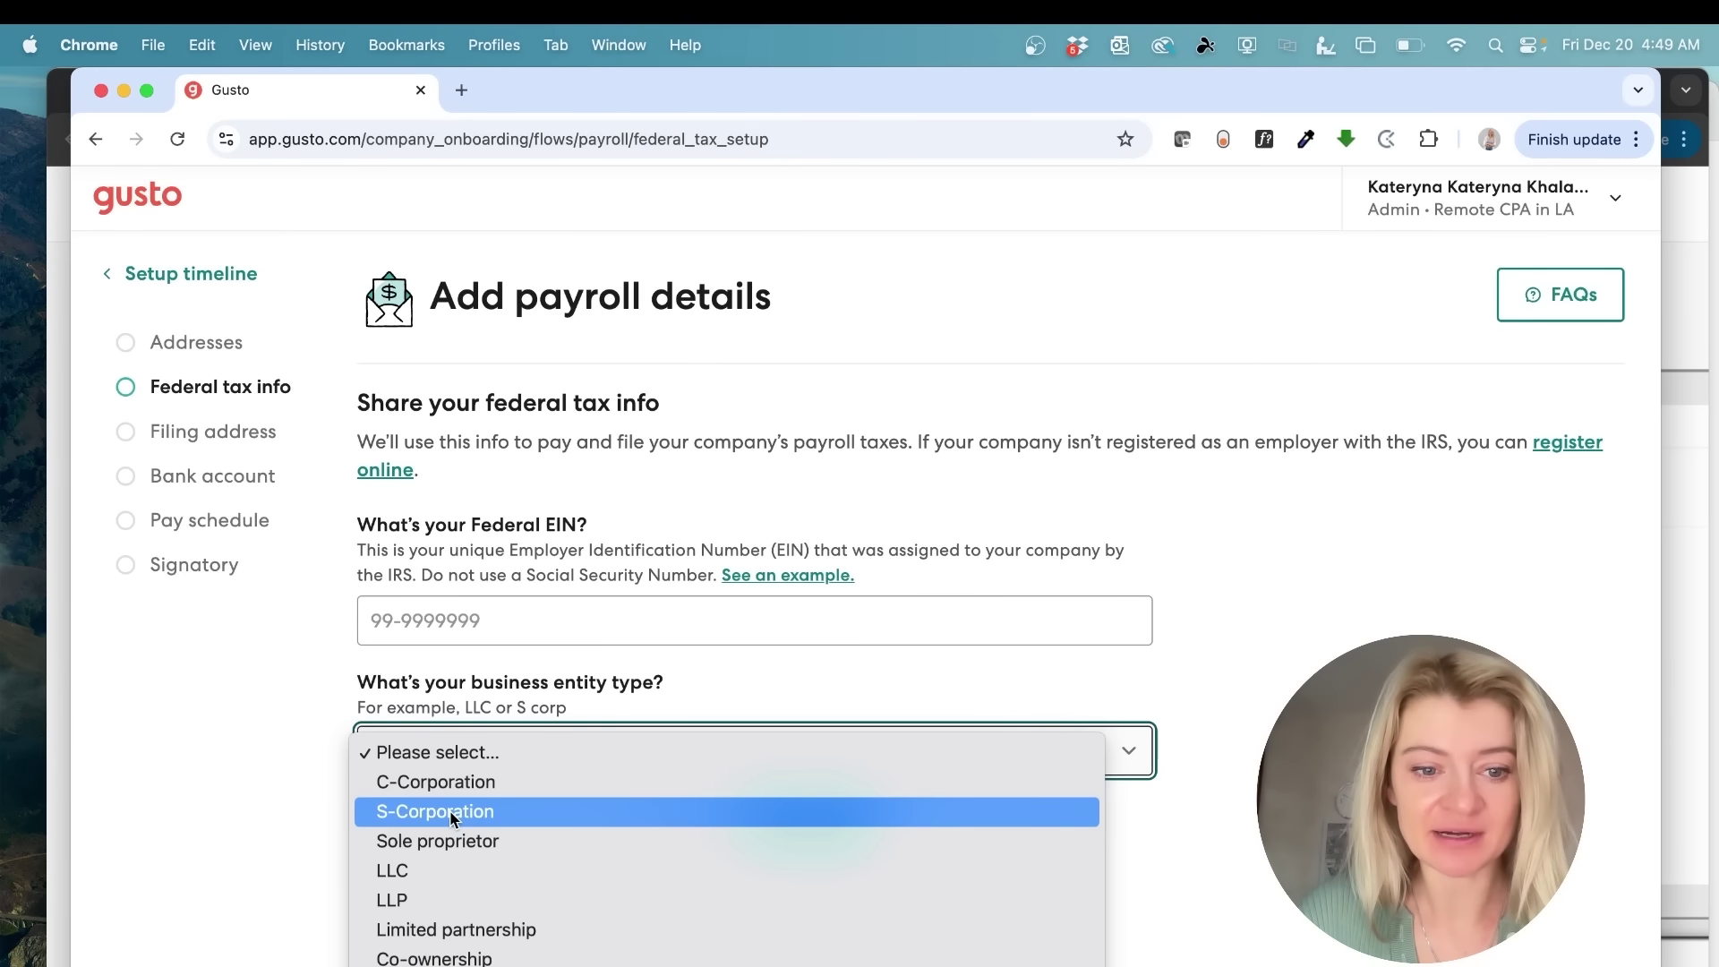
click(453, 812)
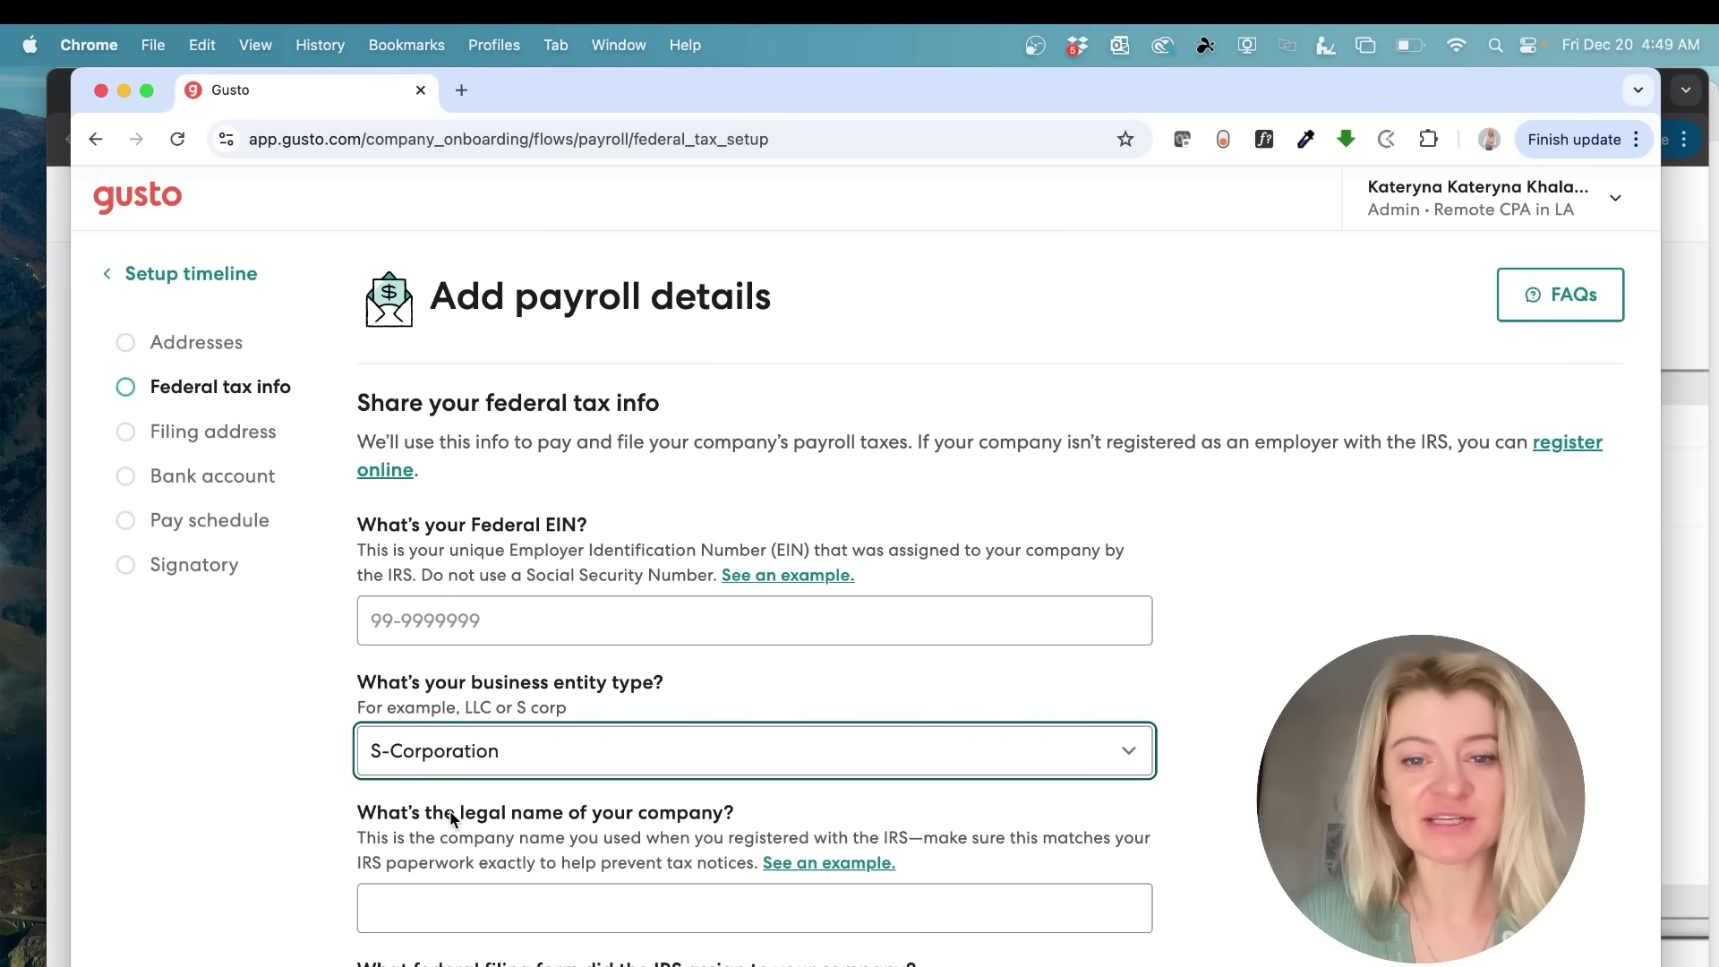
- Examine the federal tax questions on the company's legal name, the Form 941 and Form 944 options, and the EIN
scroll(450, 809, down, 5)
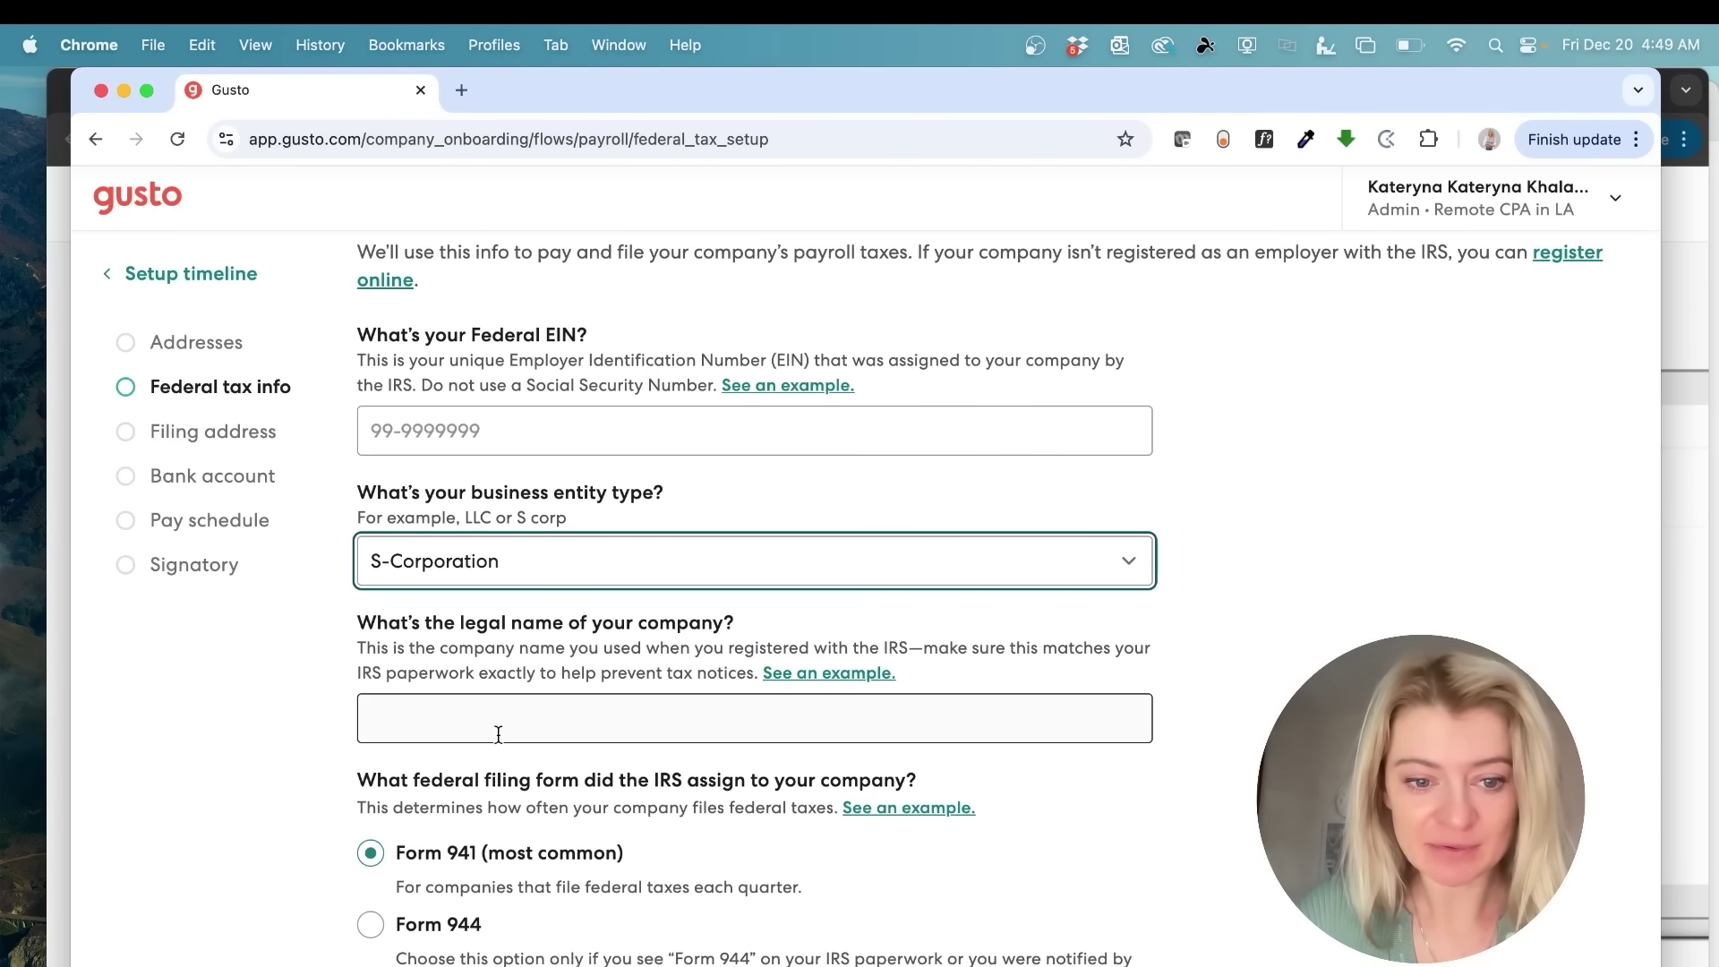
scroll(499, 734, down, 3)
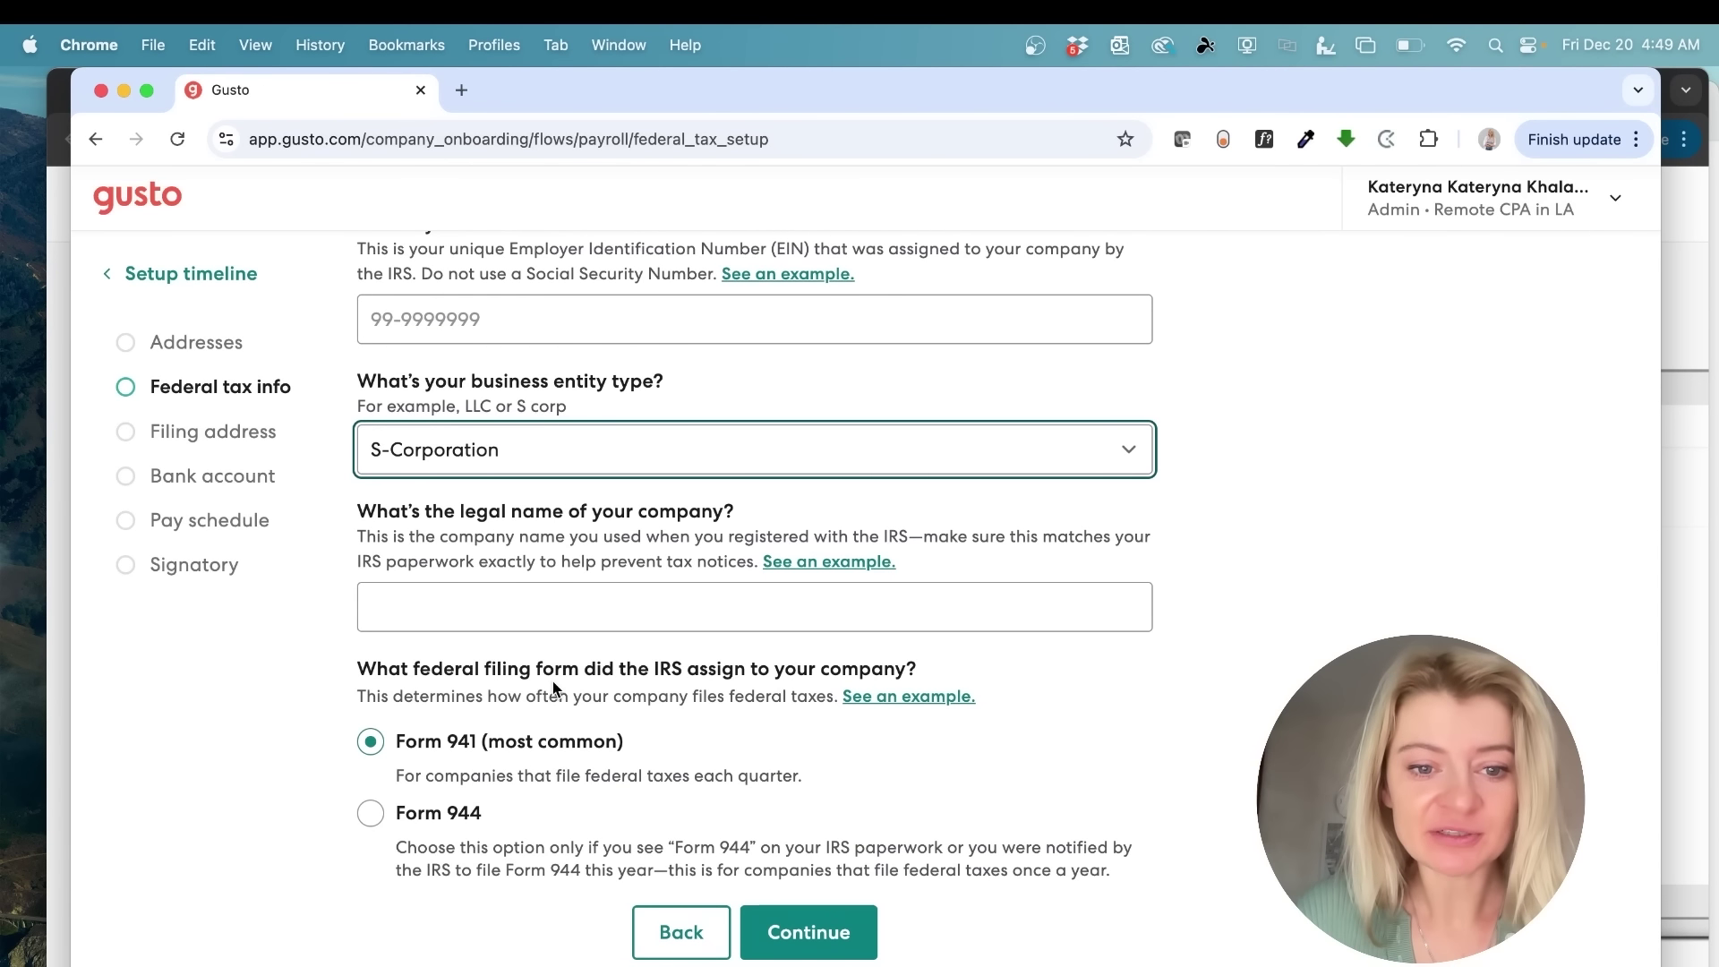
click(580, 690)
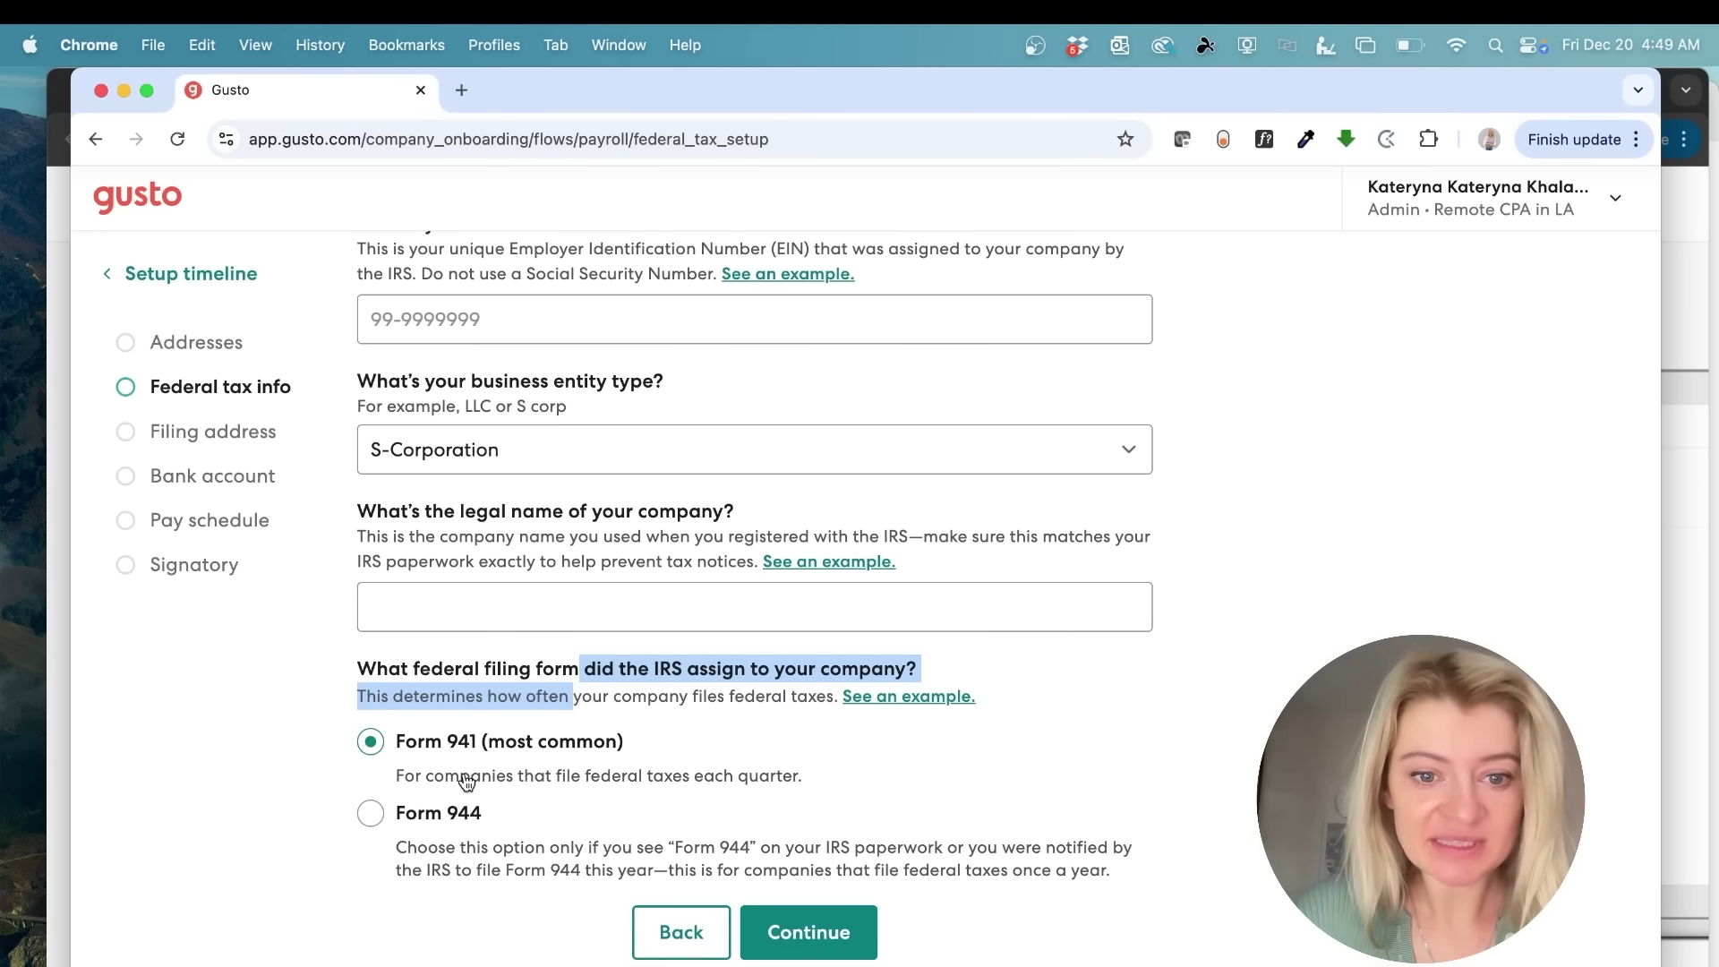
click(662, 699)
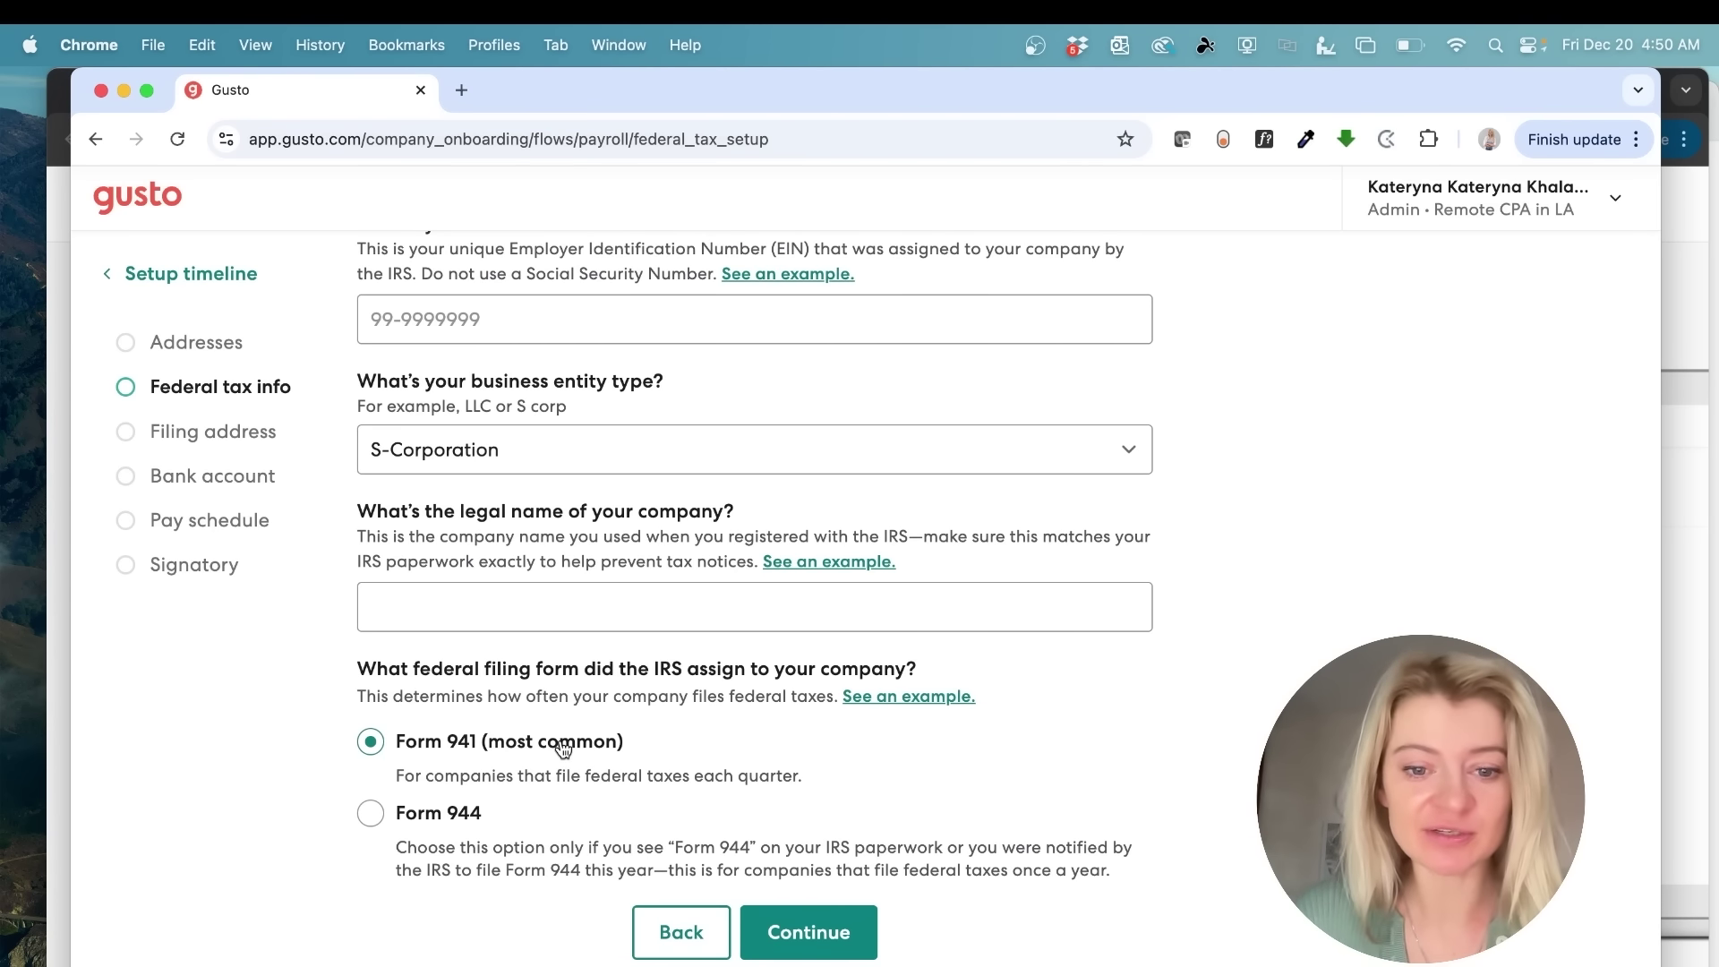
scroll(563, 749, up, 1)
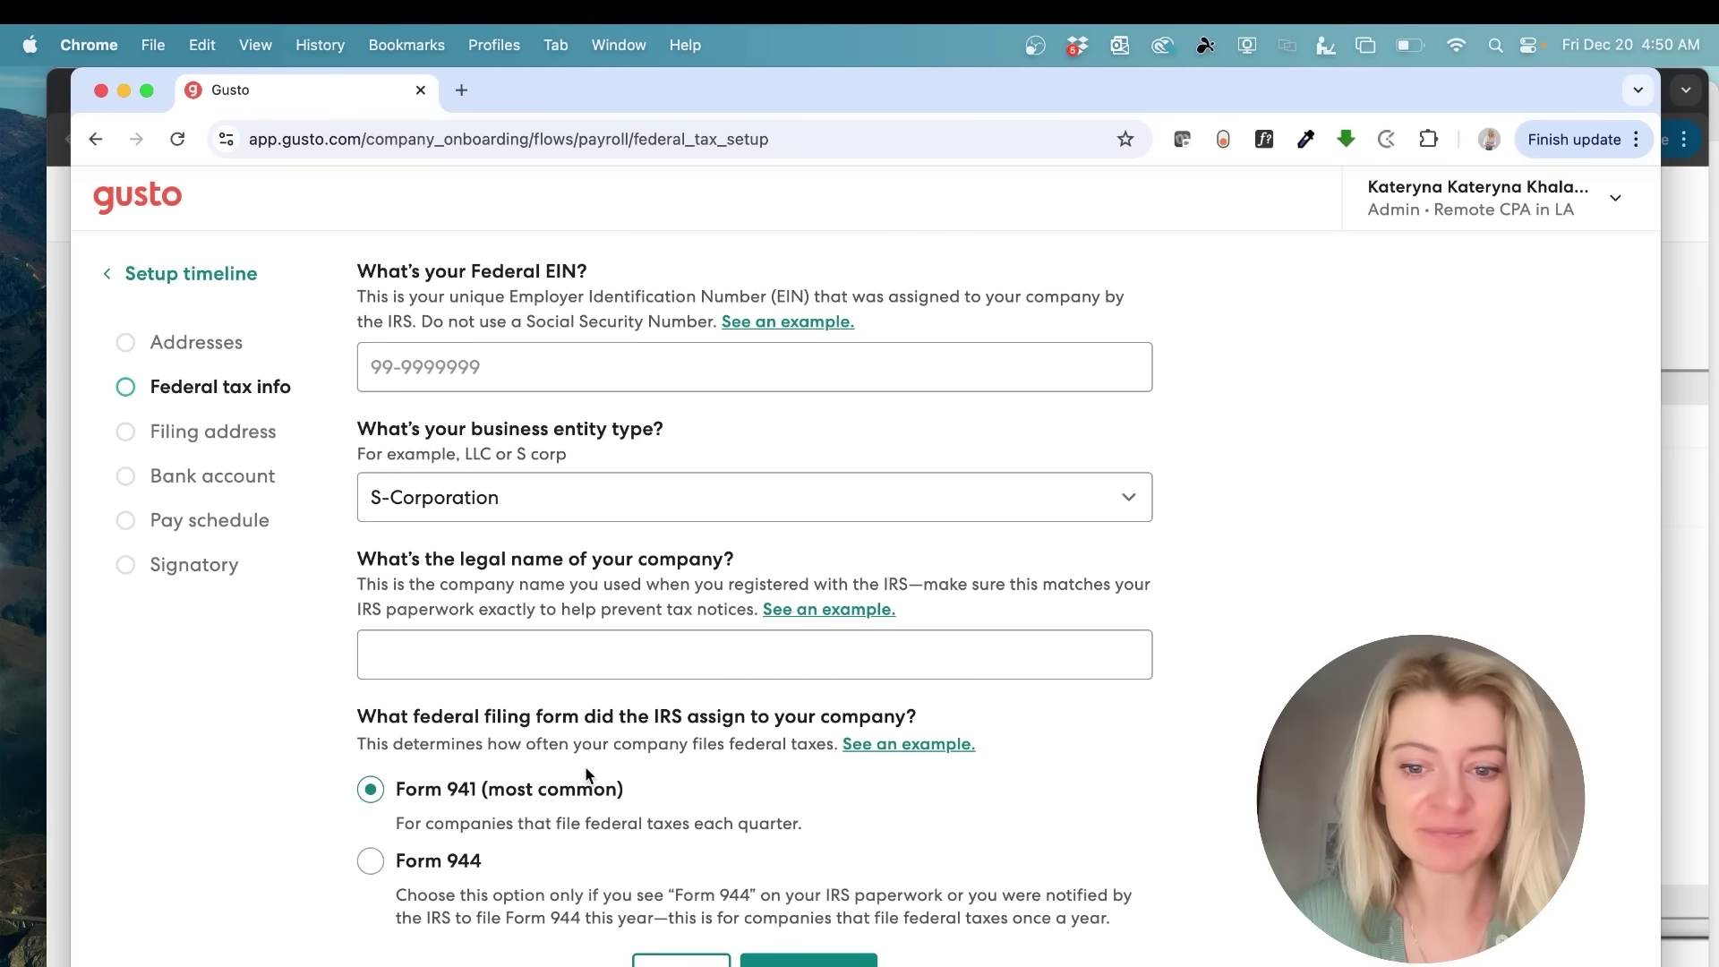
scroll(584, 765, up, 3)
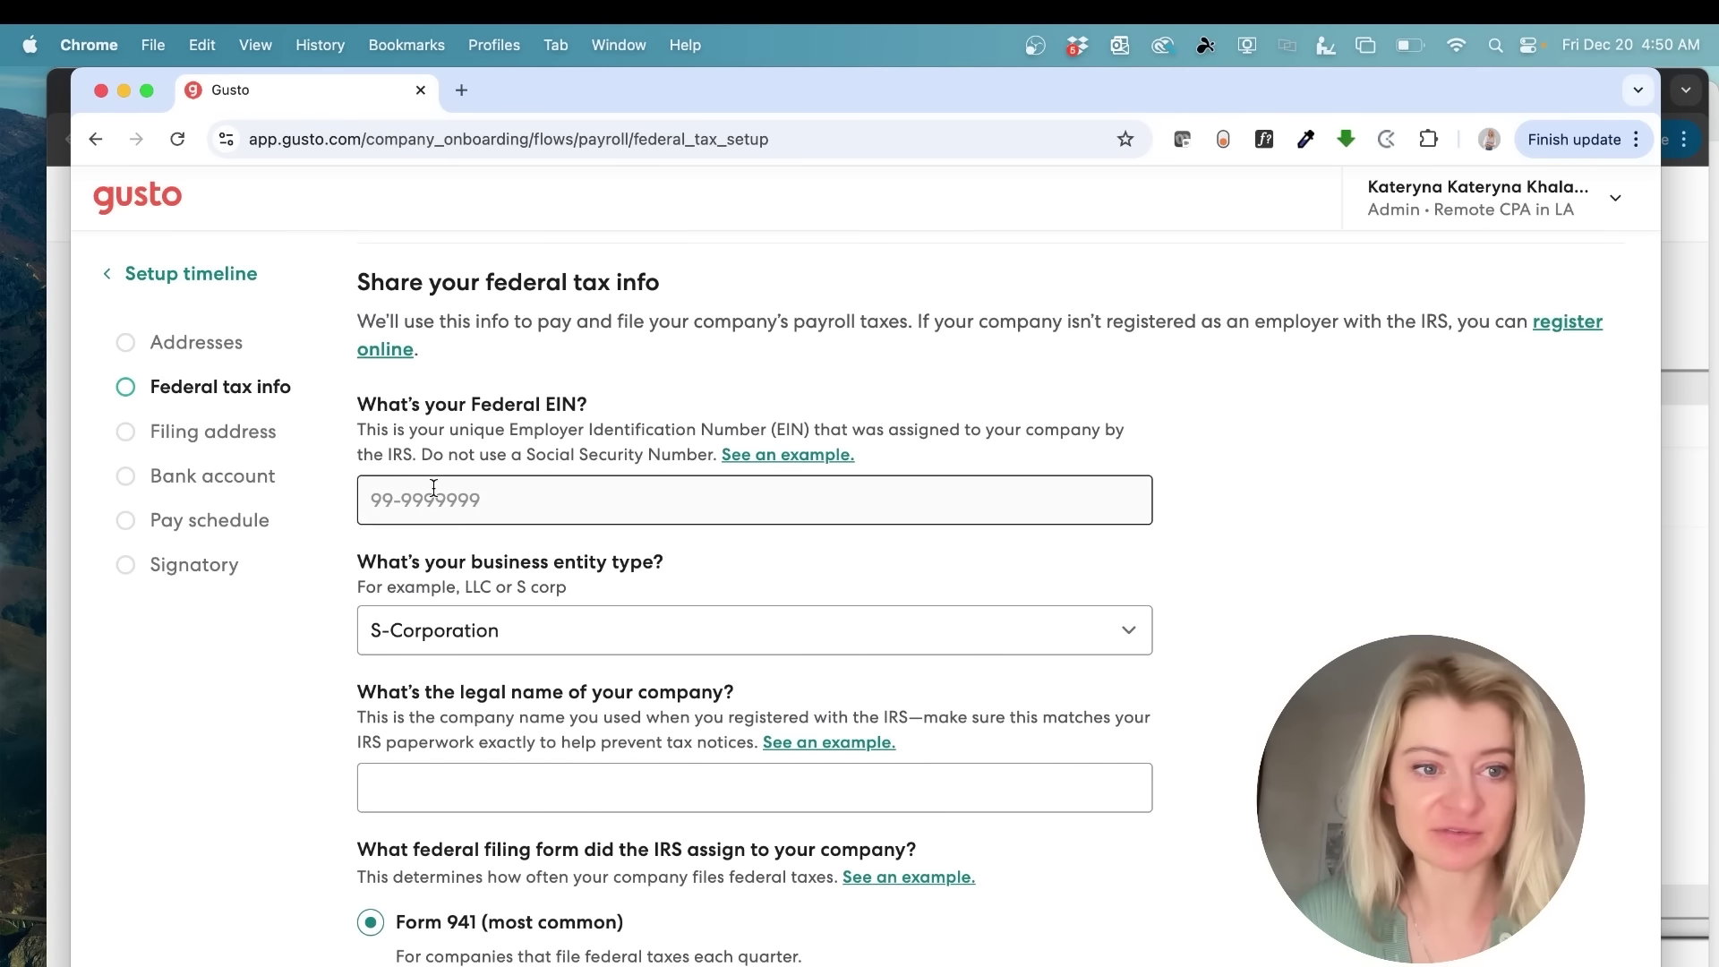
- Leave the federal tax info without saving and read the filing address requirements for the company
click(249, 433)
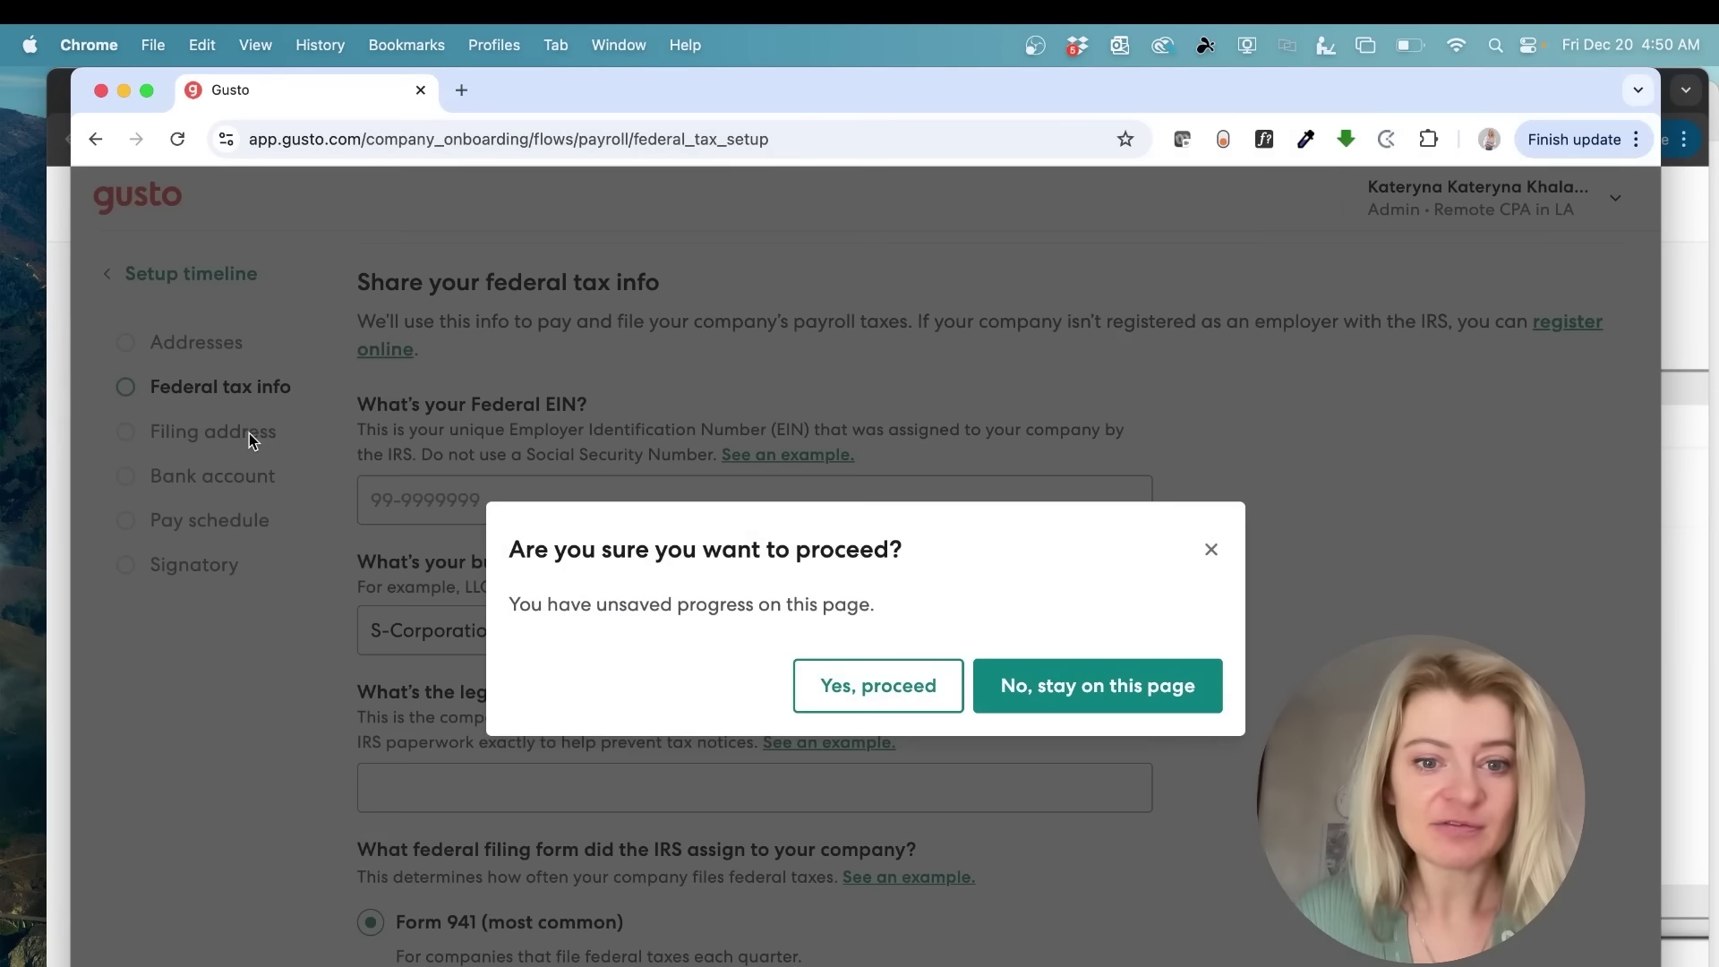
click(880, 688)
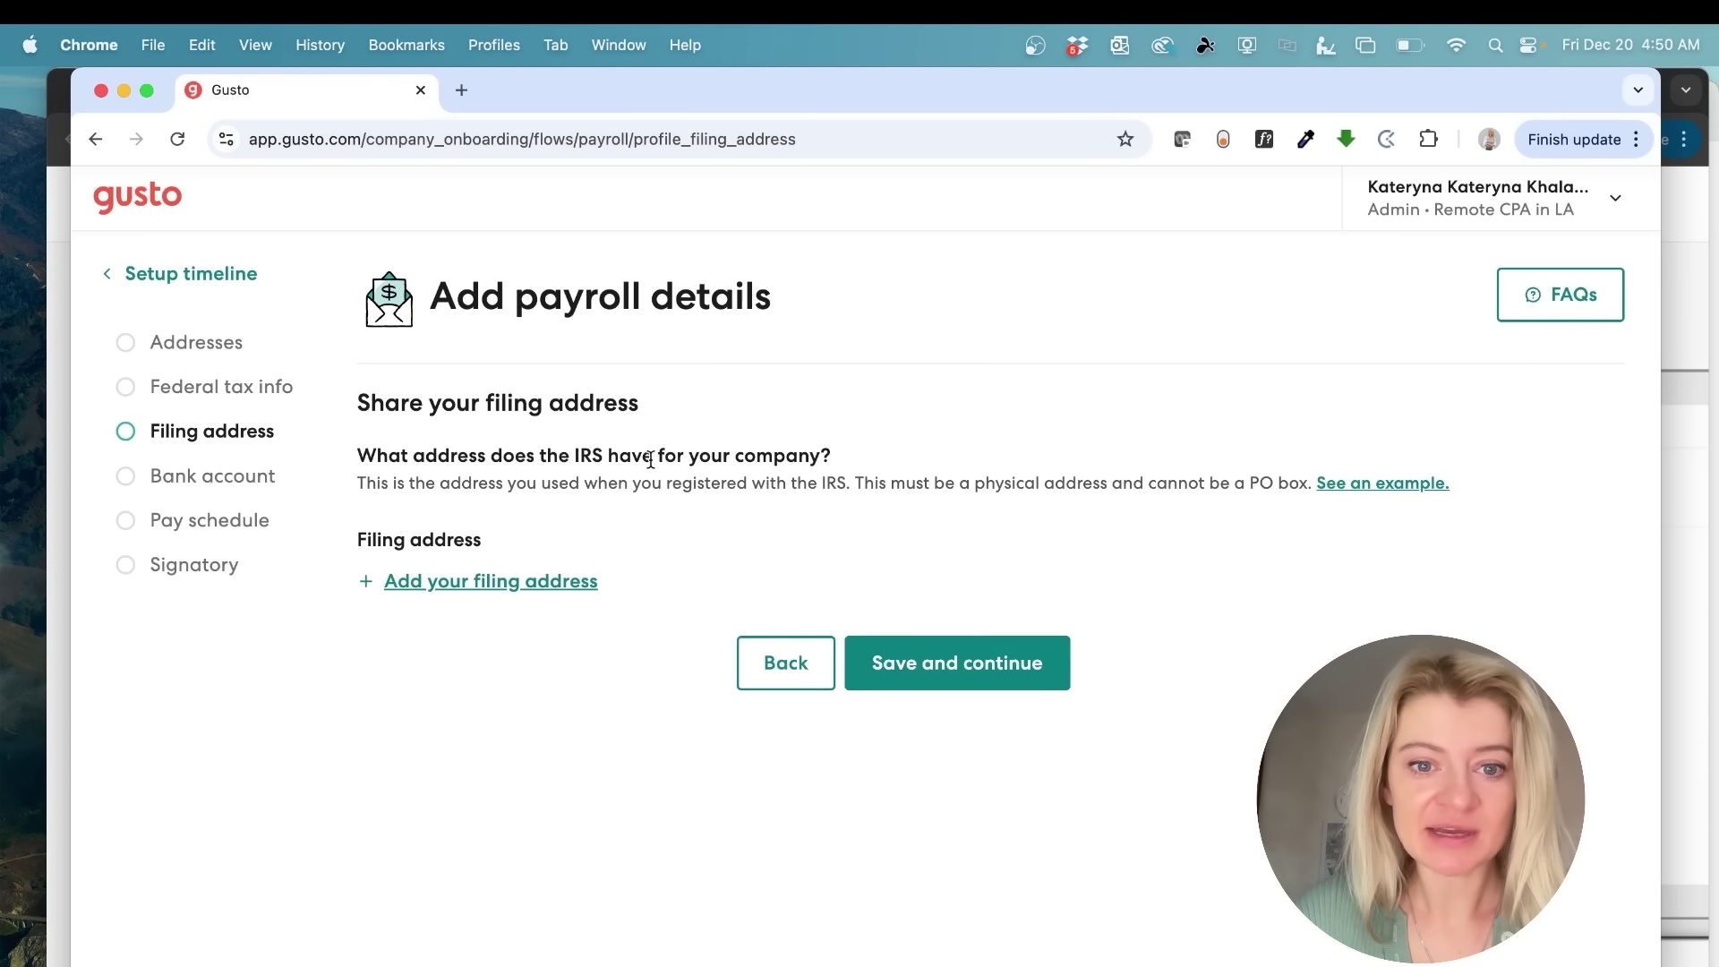
drag(650, 460, 650, 475)
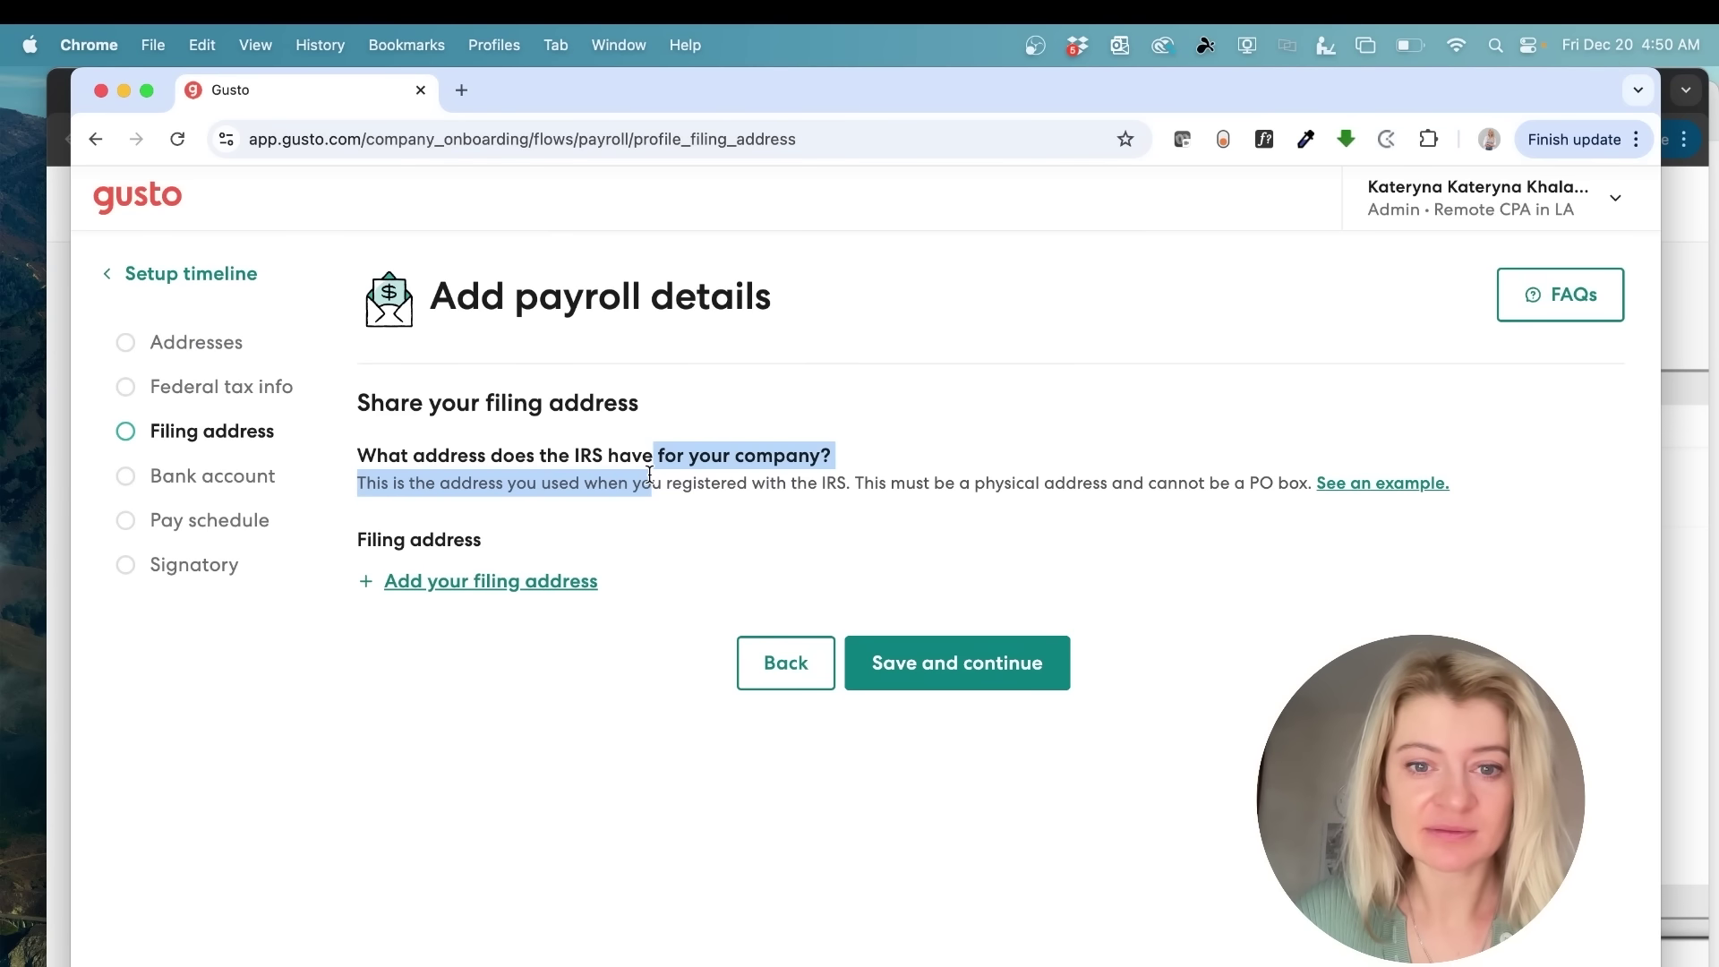
click(846, 524)
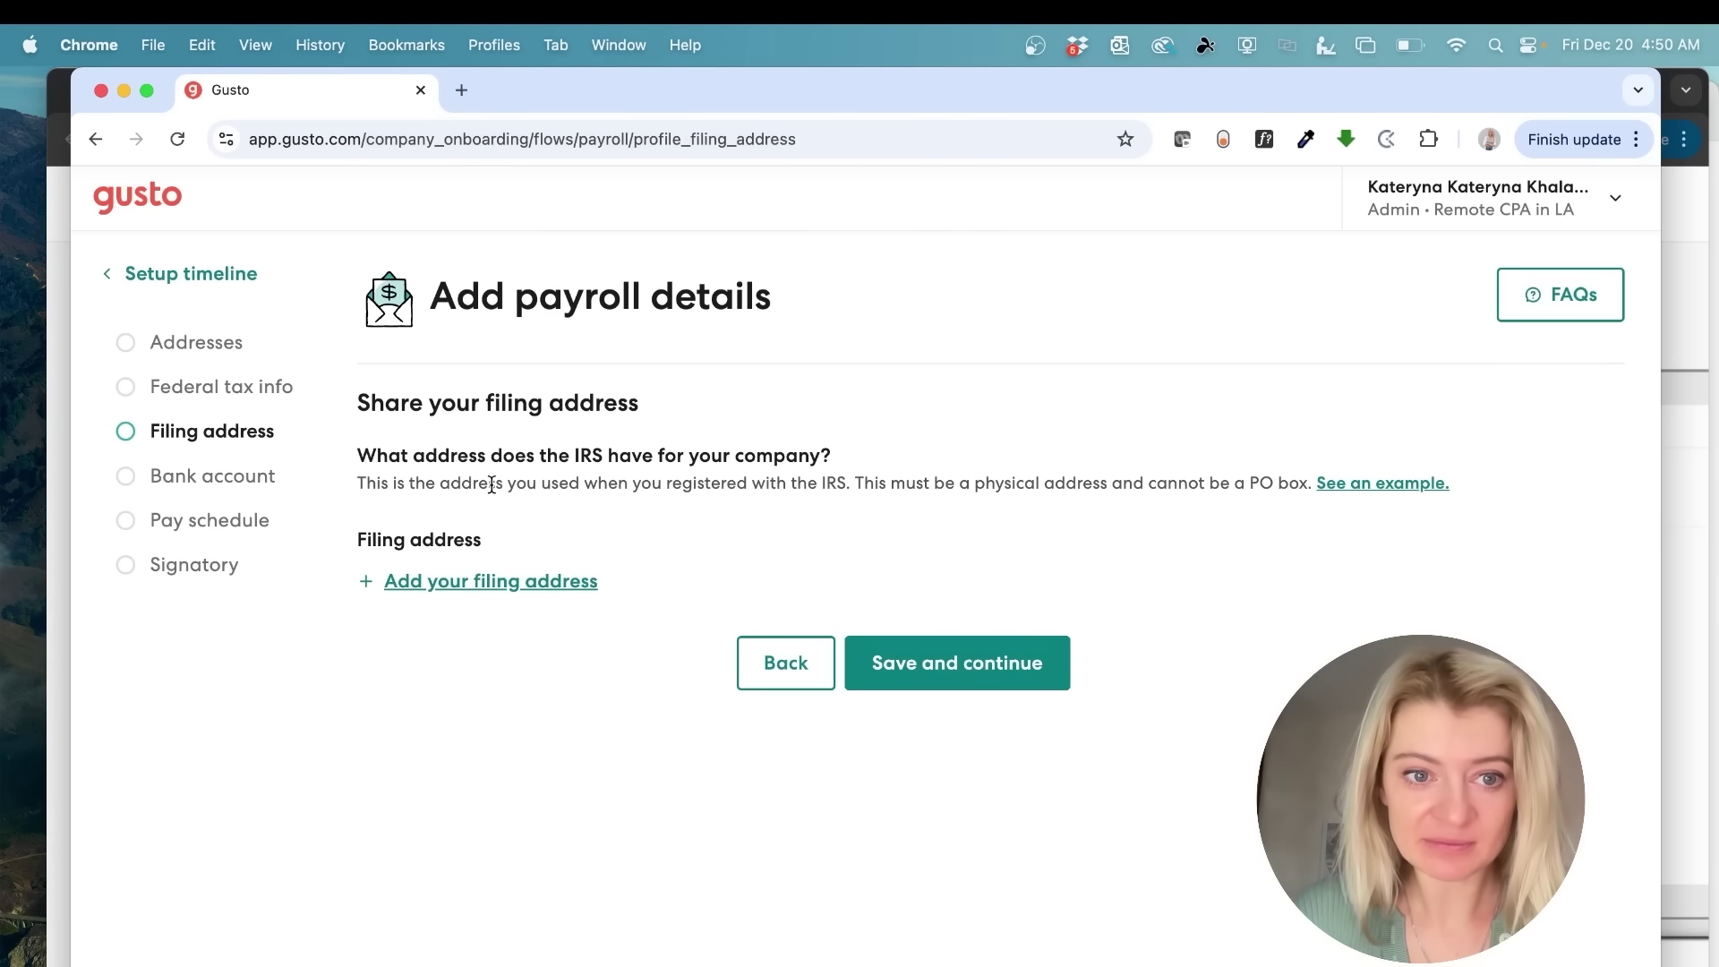
drag(494, 403, 656, 417)
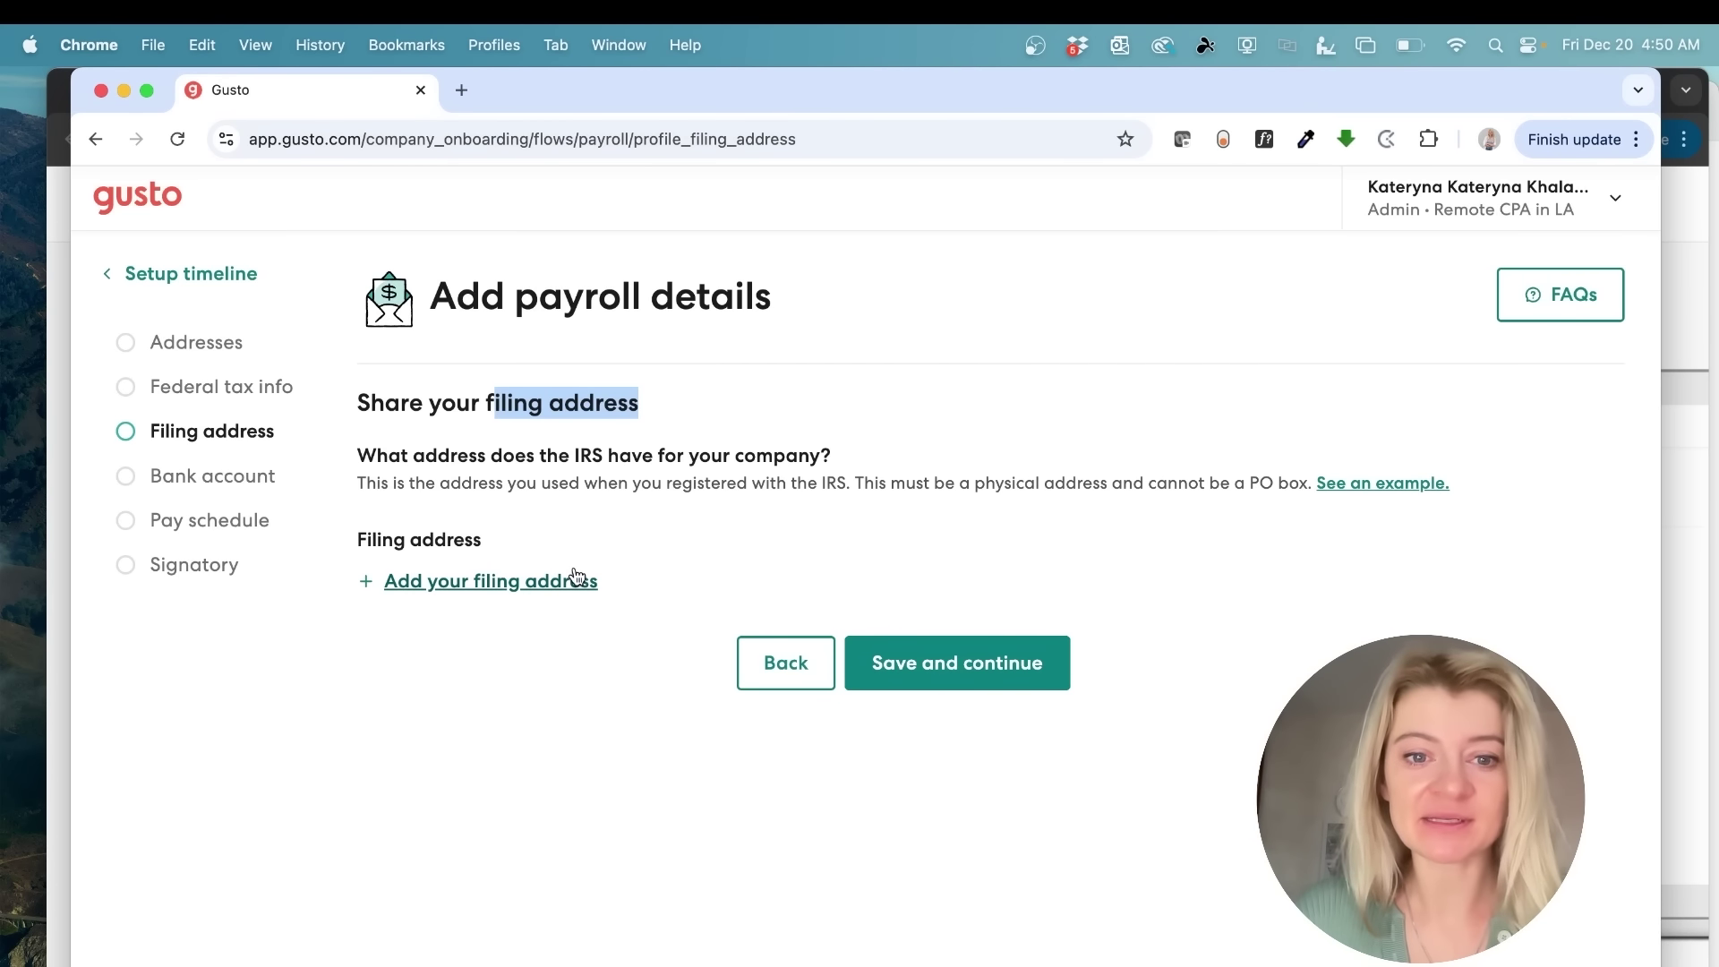
- Open the company bank account section and read about manual verification through test transactions as an alternative to Plaid
click(240, 477)
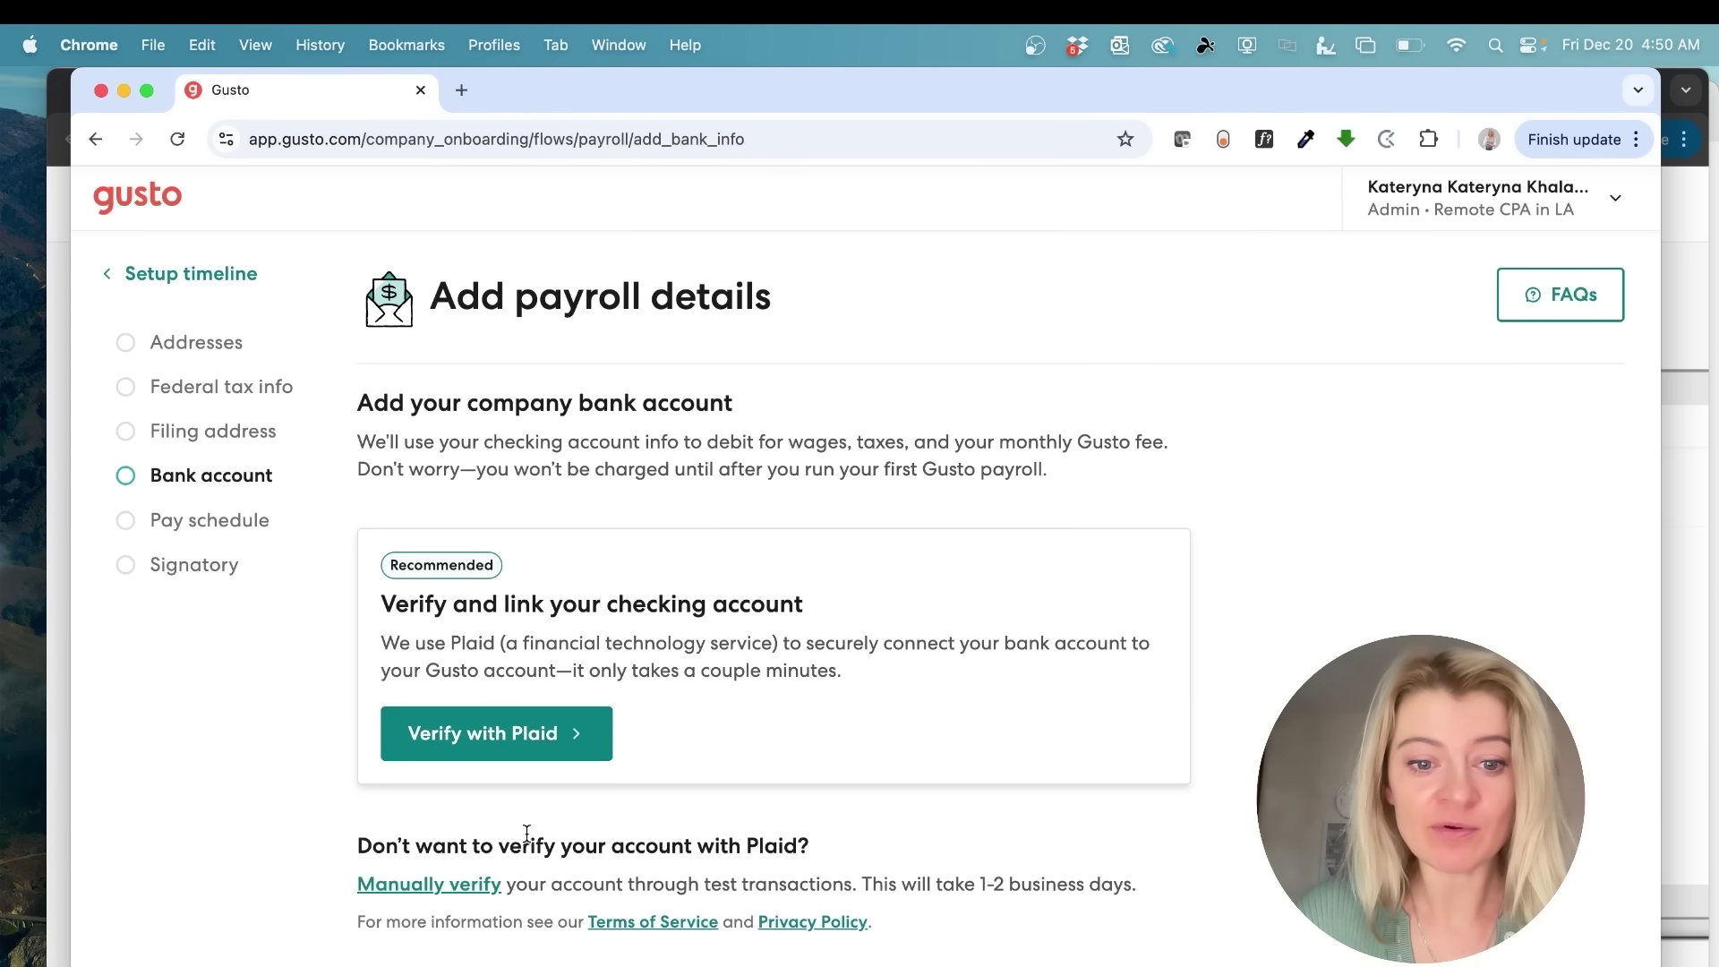
drag(535, 846, 537, 886)
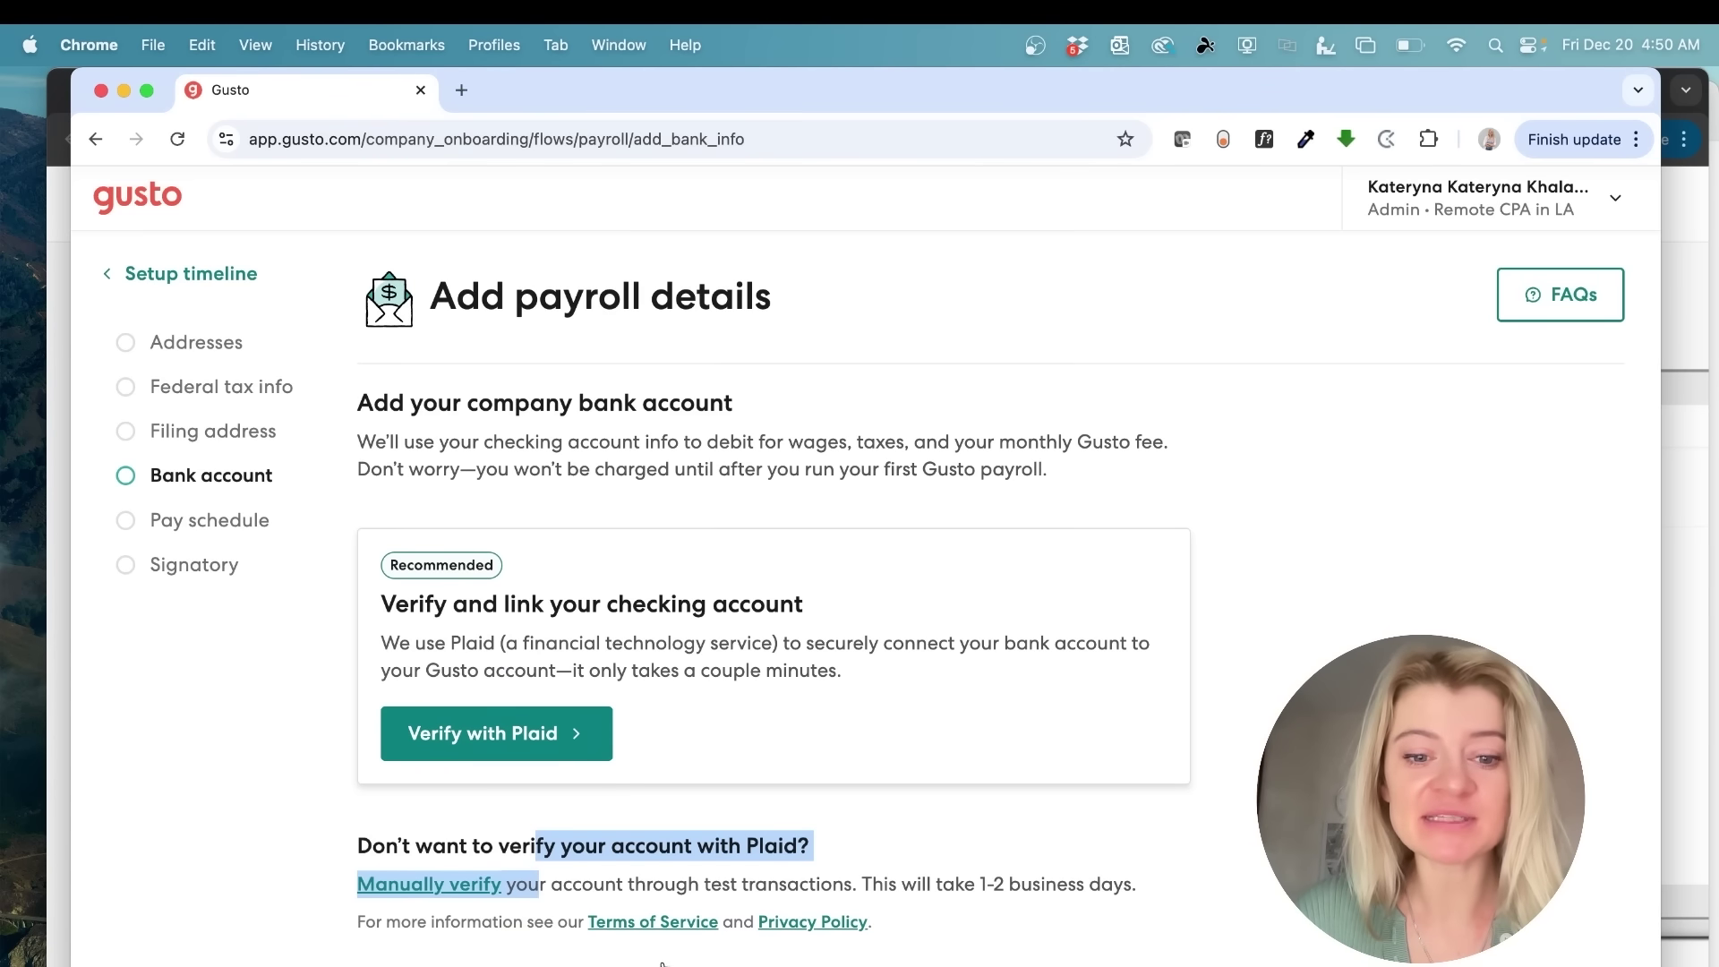
click(641, 885)
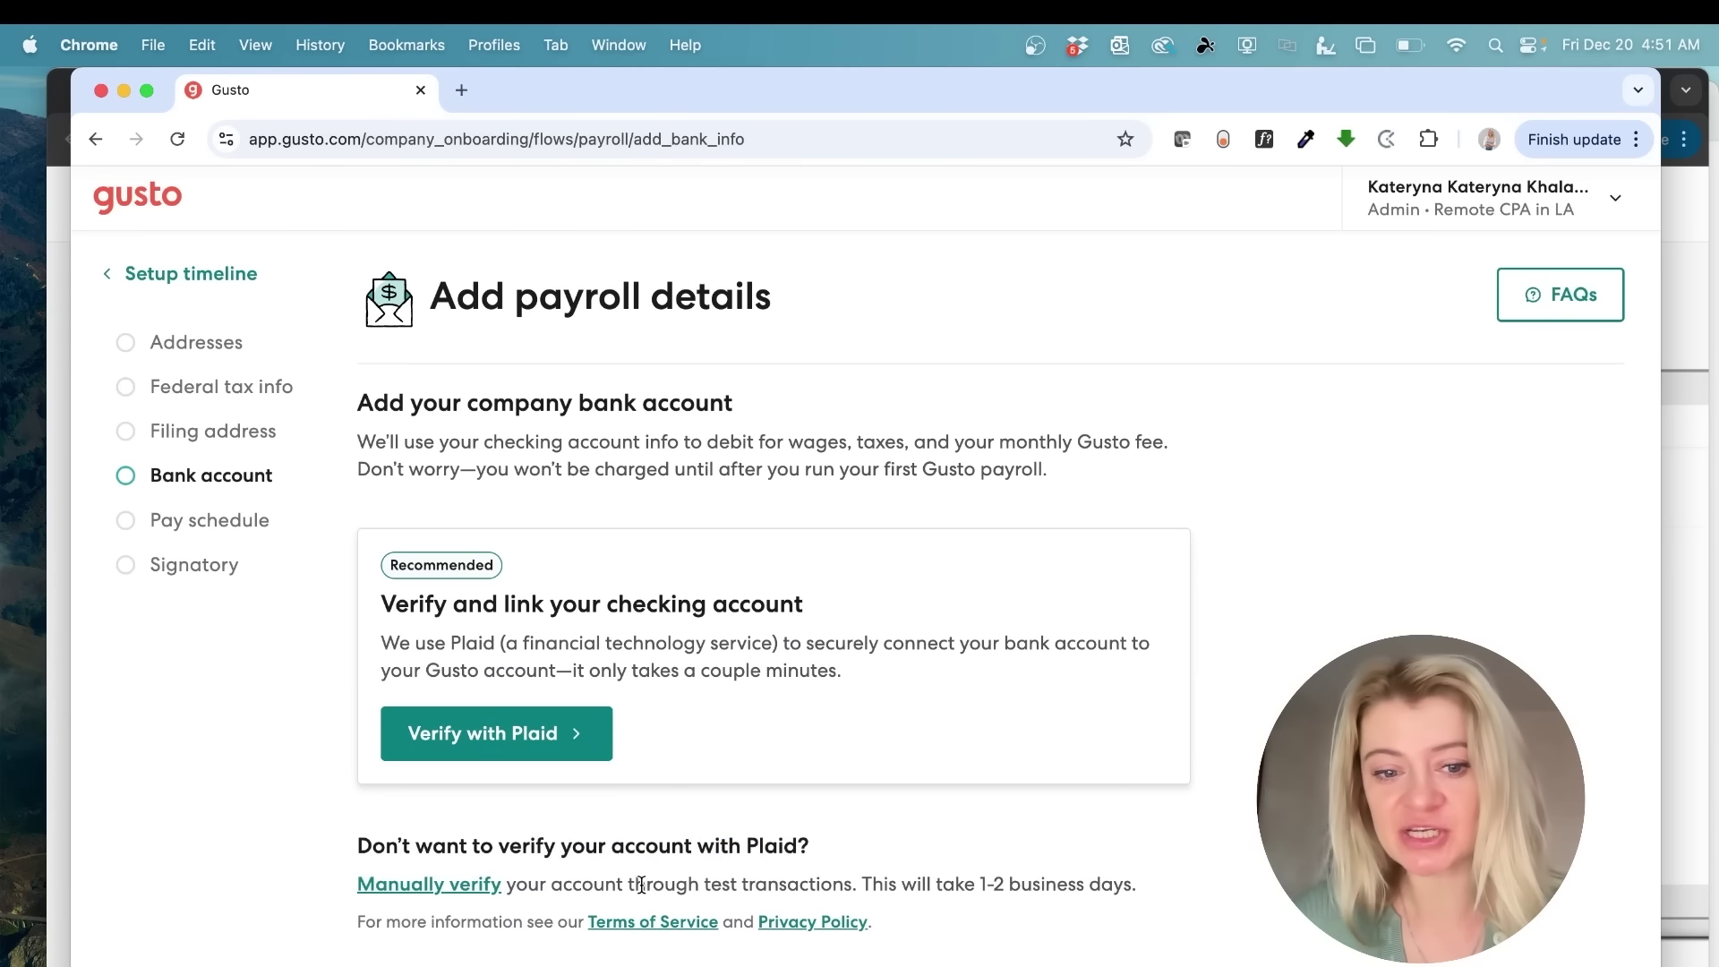
drag(897, 885, 1032, 882)
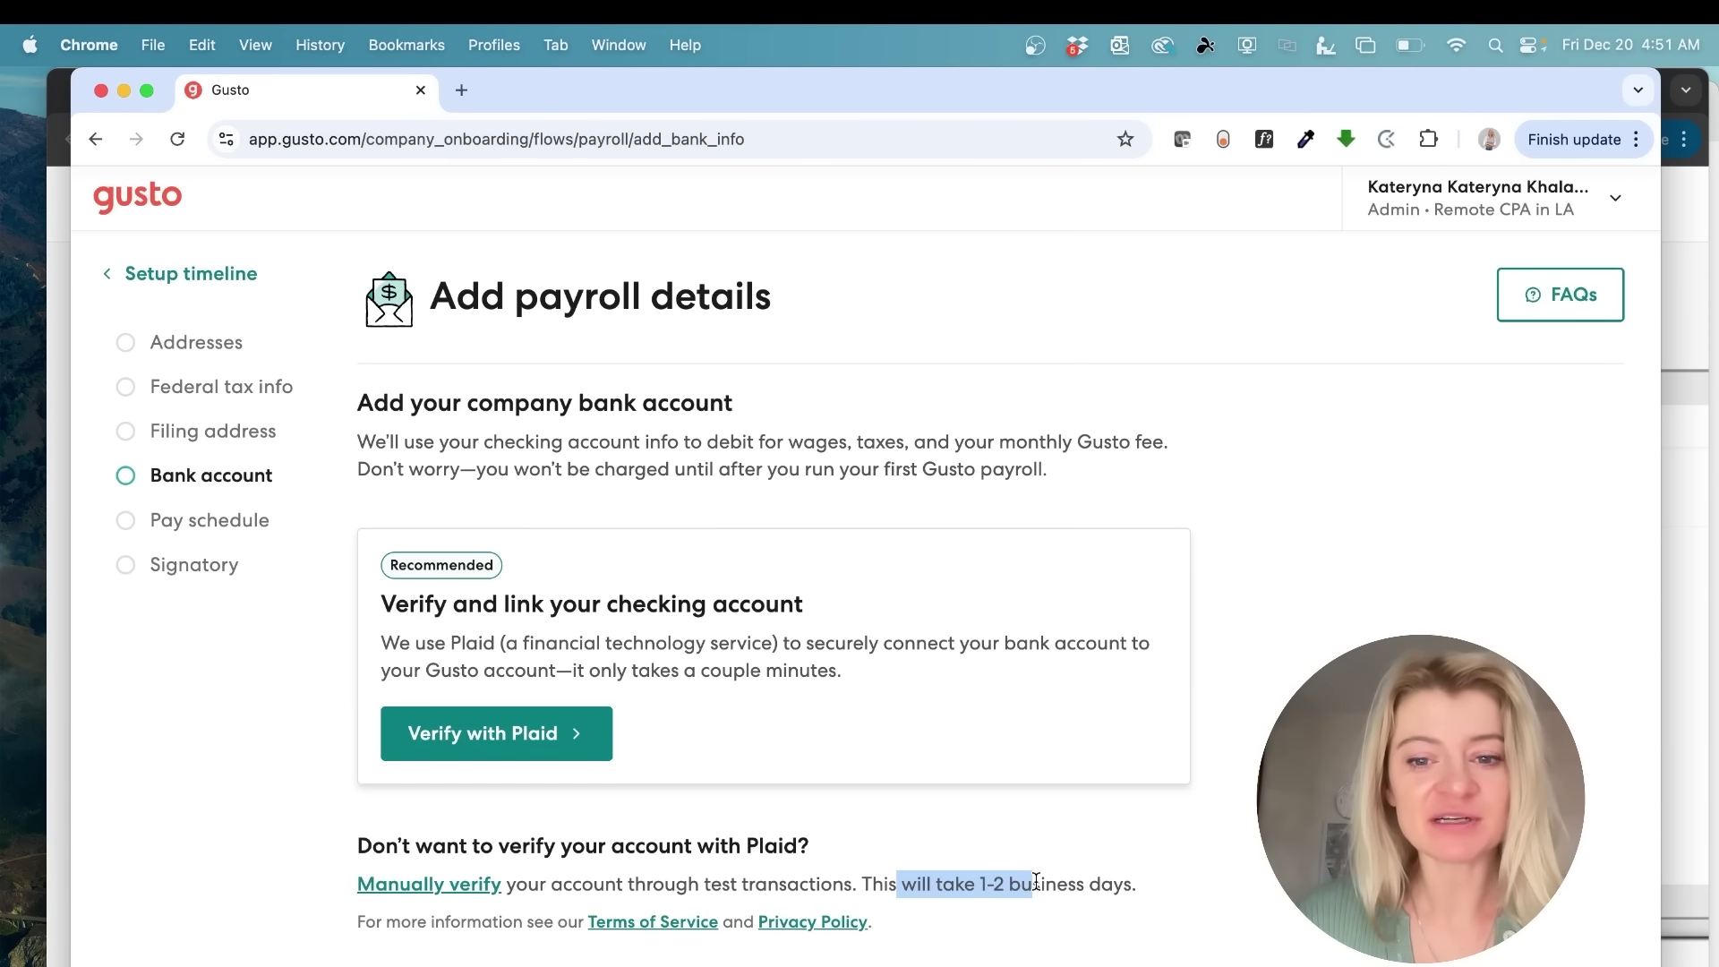
- Open the Plaid verification for the checking account, read its introduction, and close it without connecting a bank
click(568, 744)
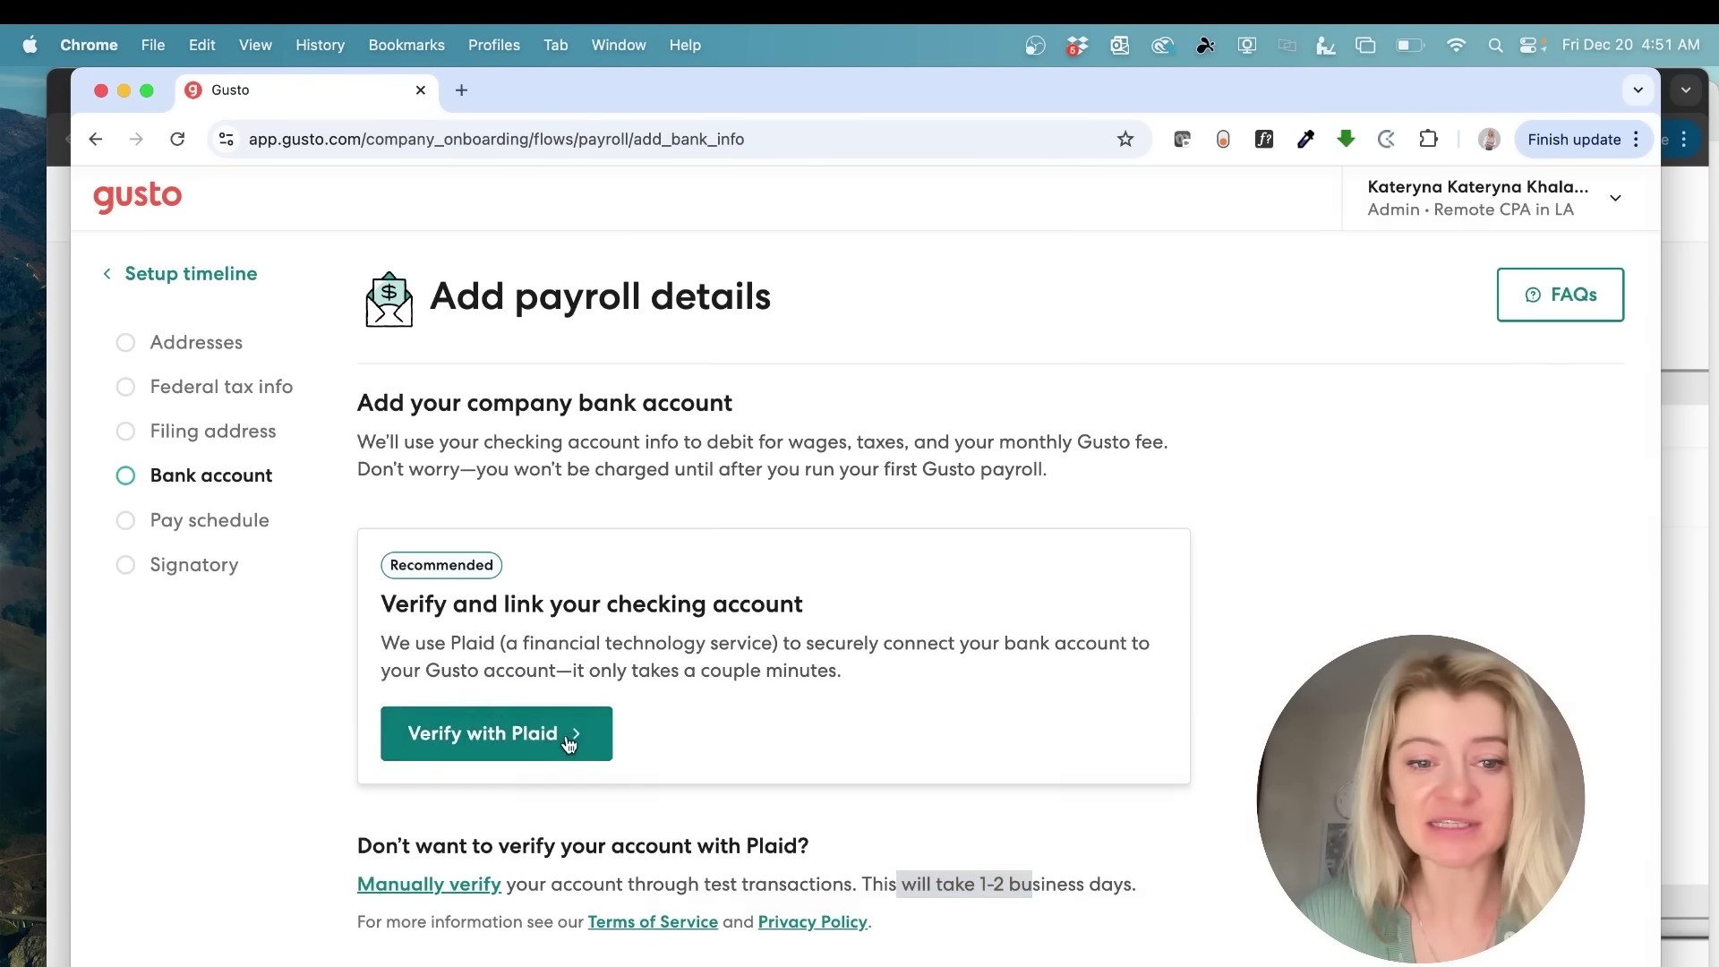
scroll(906, 637, down, 3)
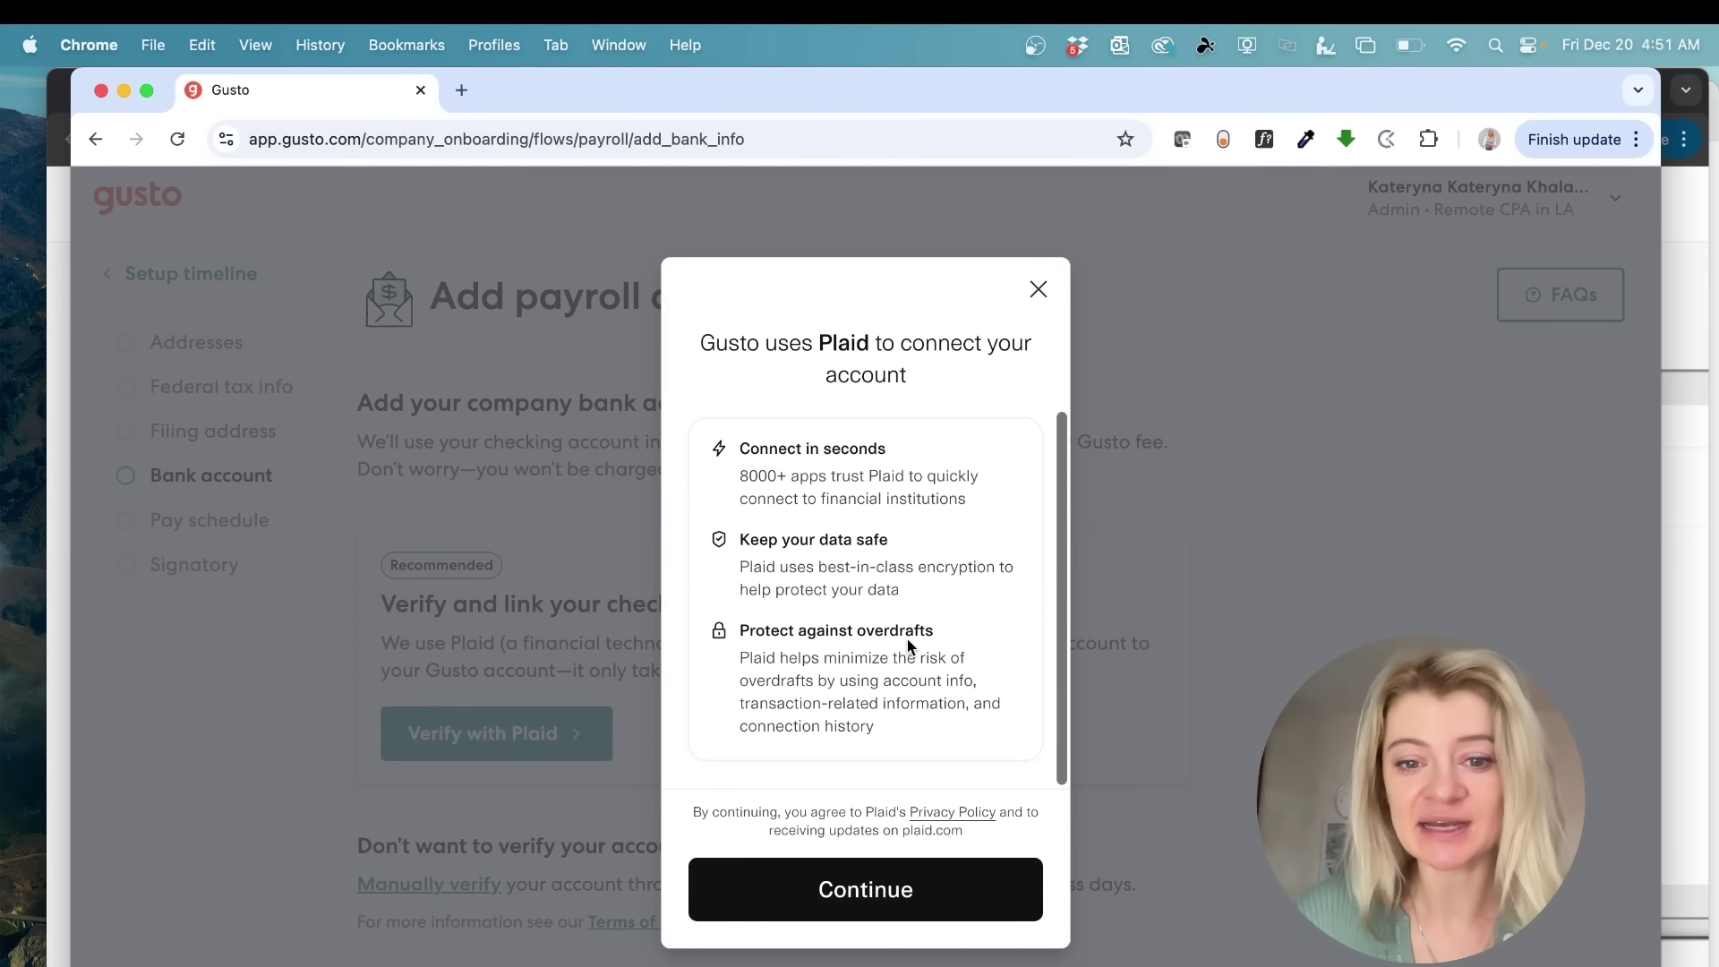
scroll(909, 645, up, 3)
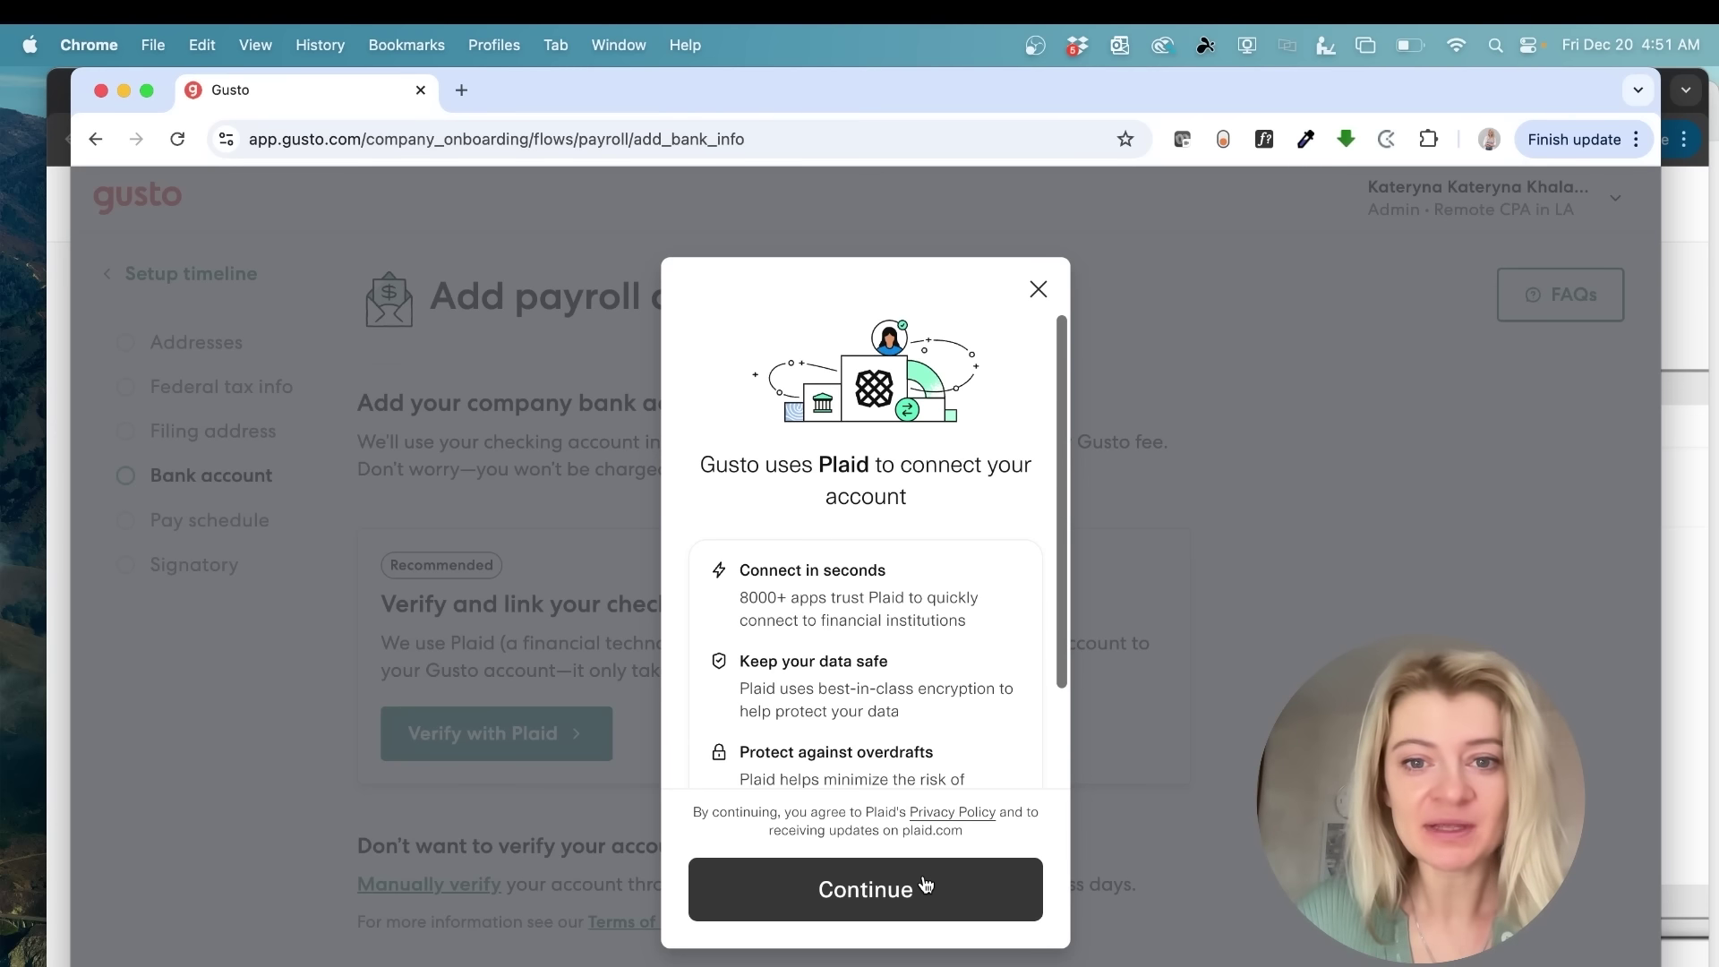
click(1038, 289)
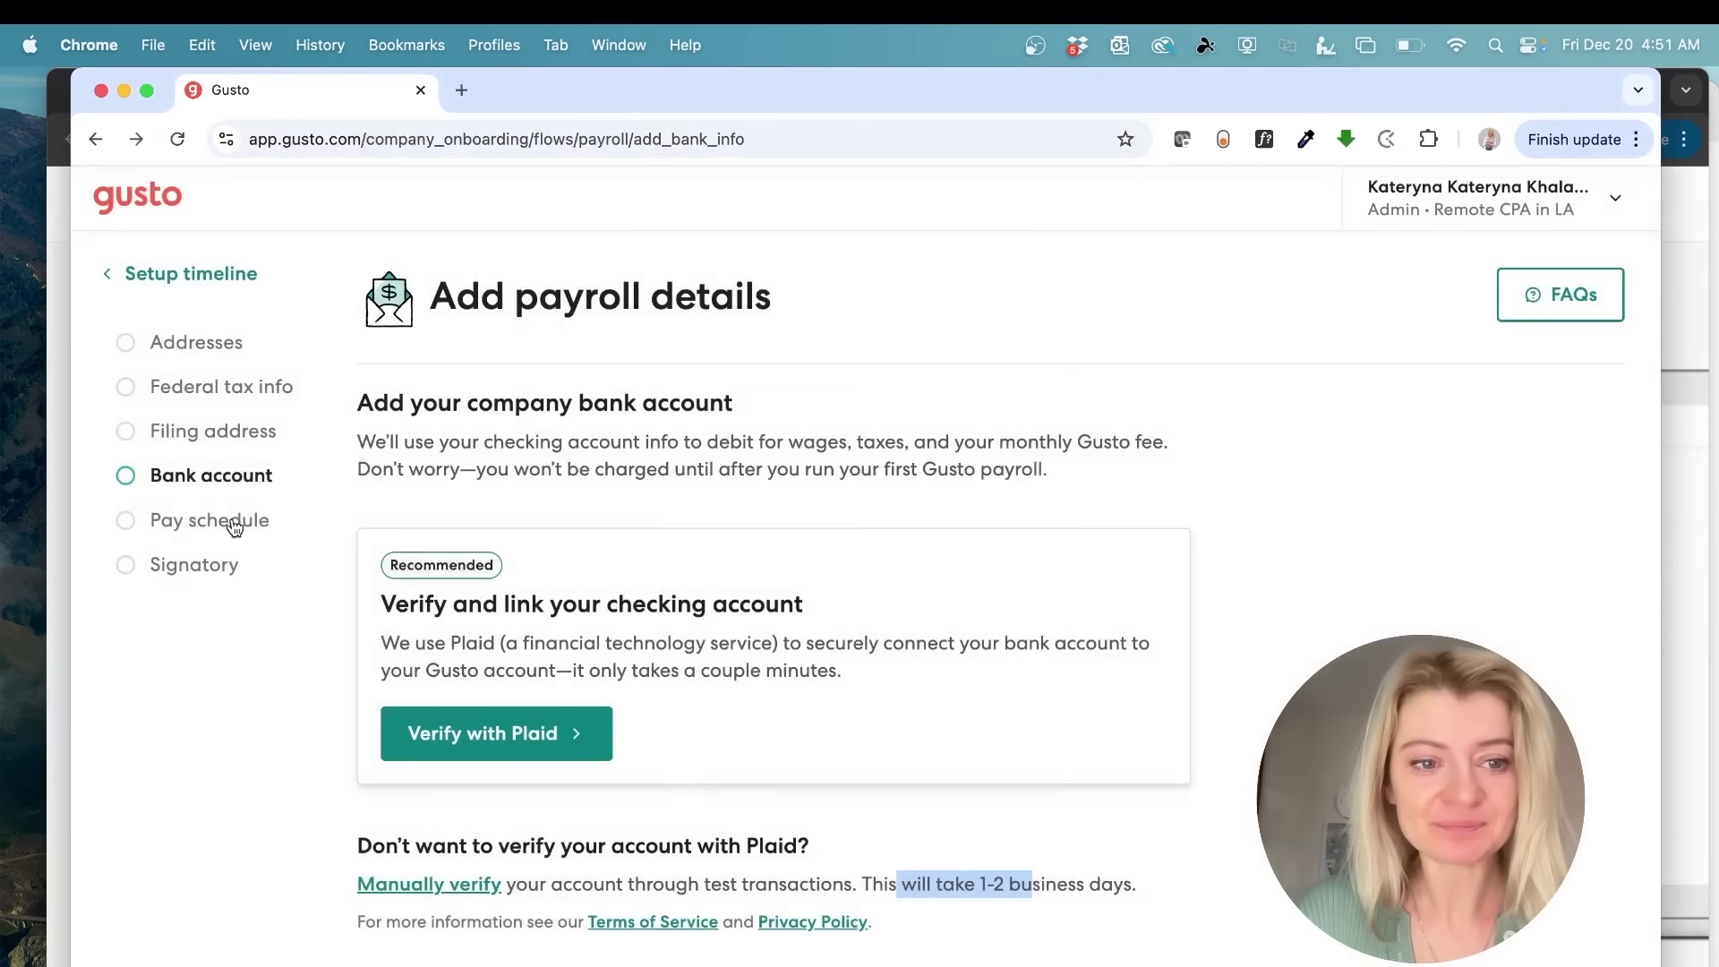
- Start setting up a single pay schedule for all employees and review the recommended Every other Friday schedule
click(232, 519)
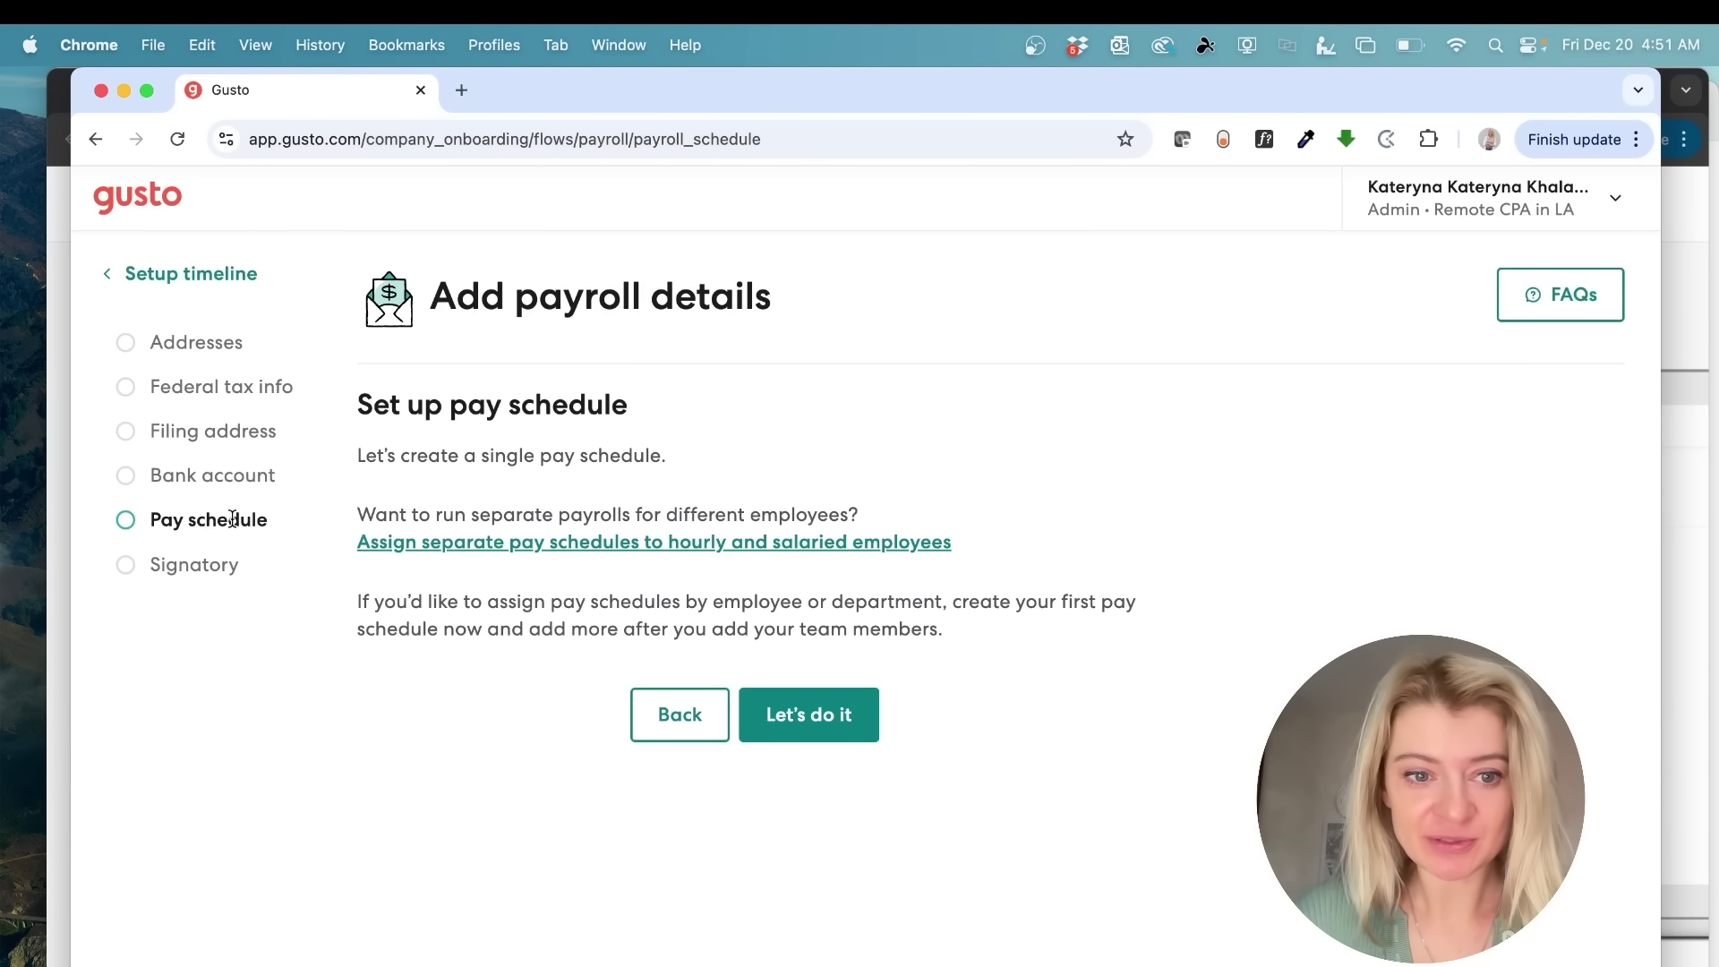
click(798, 722)
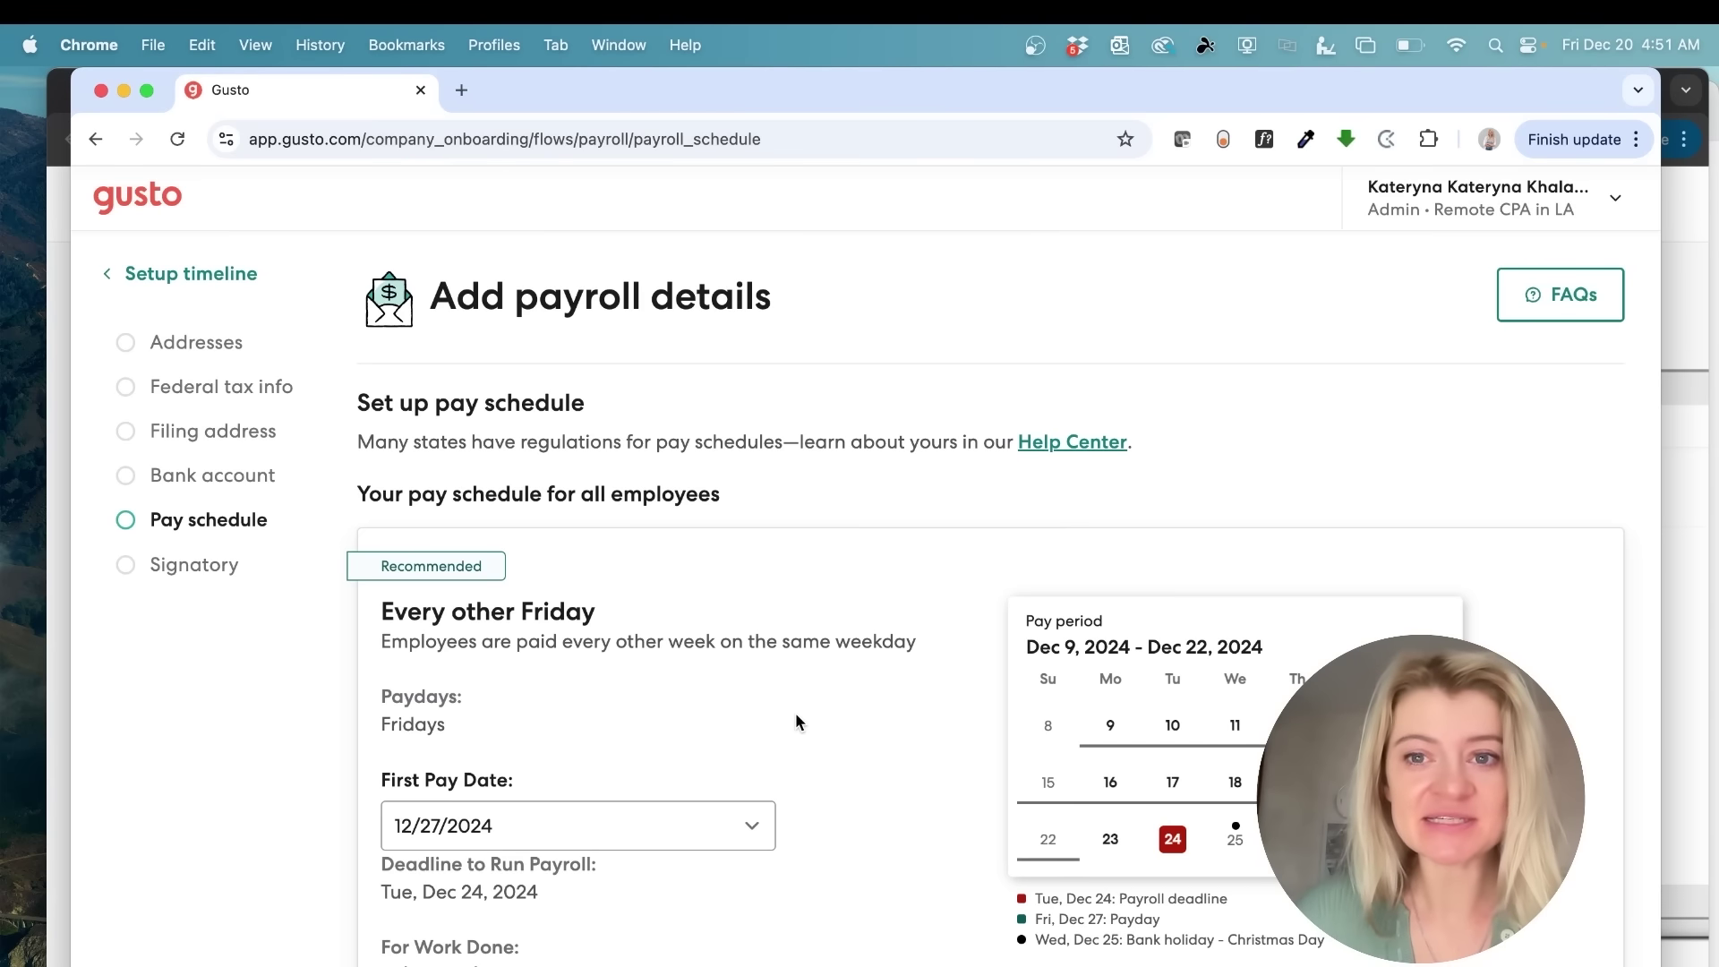
scroll(796, 716, down, 5)
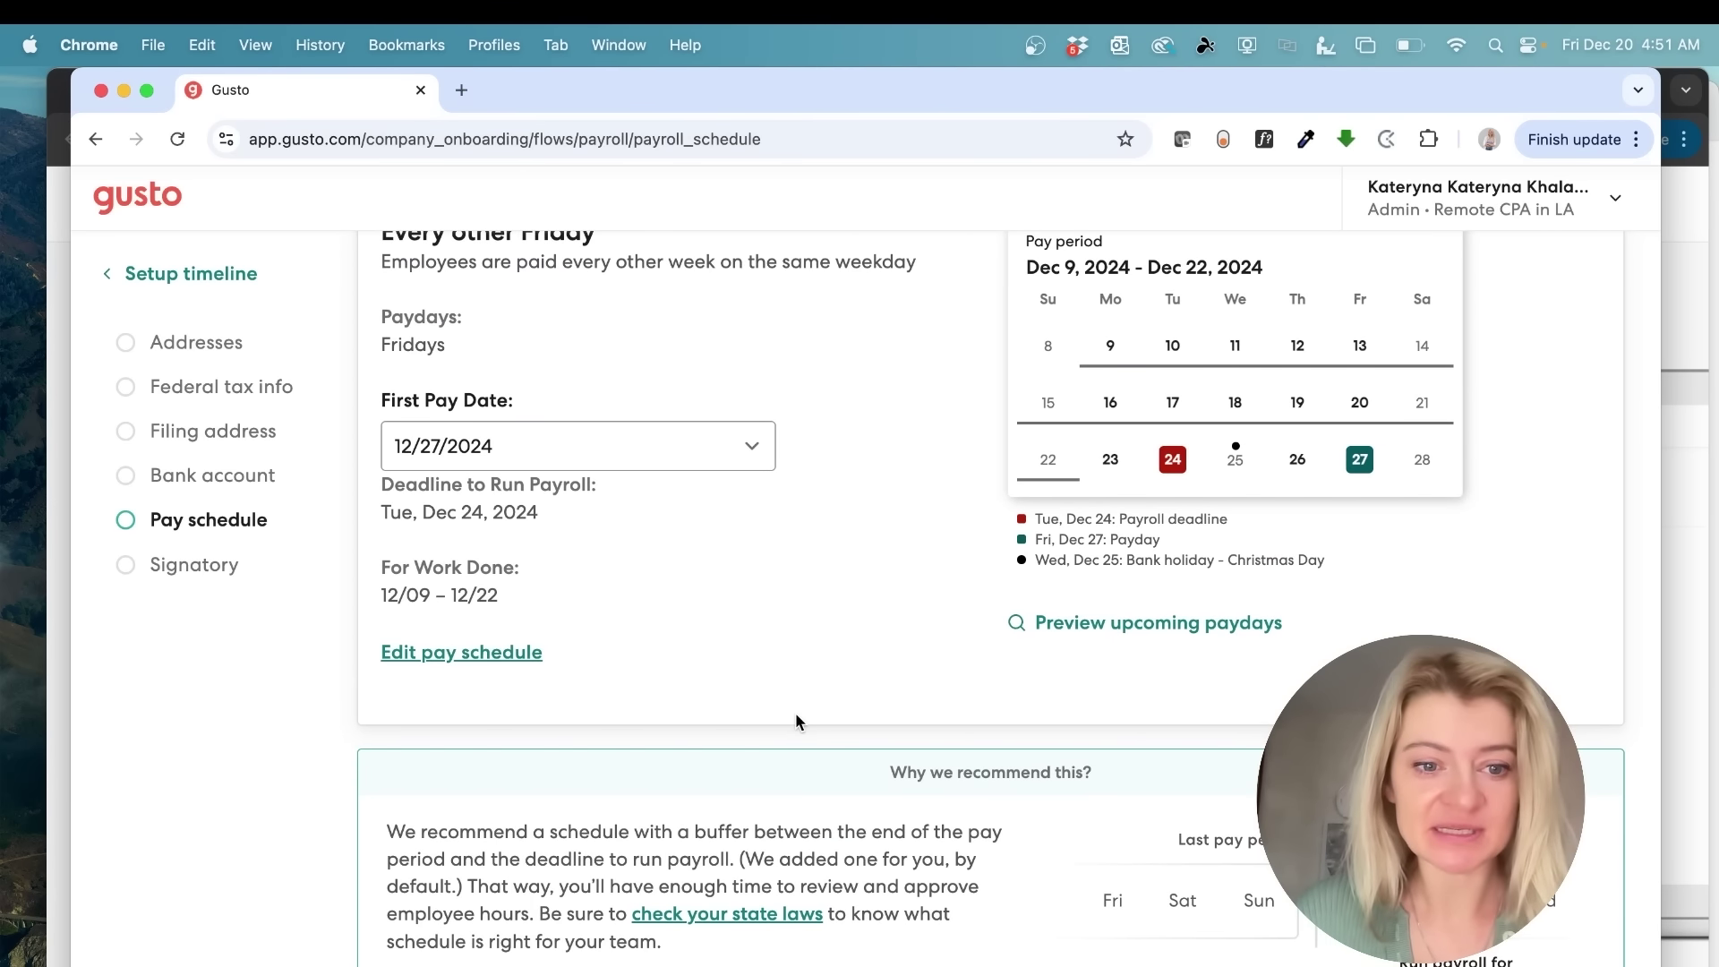
scroll(590, 676, up, 4)
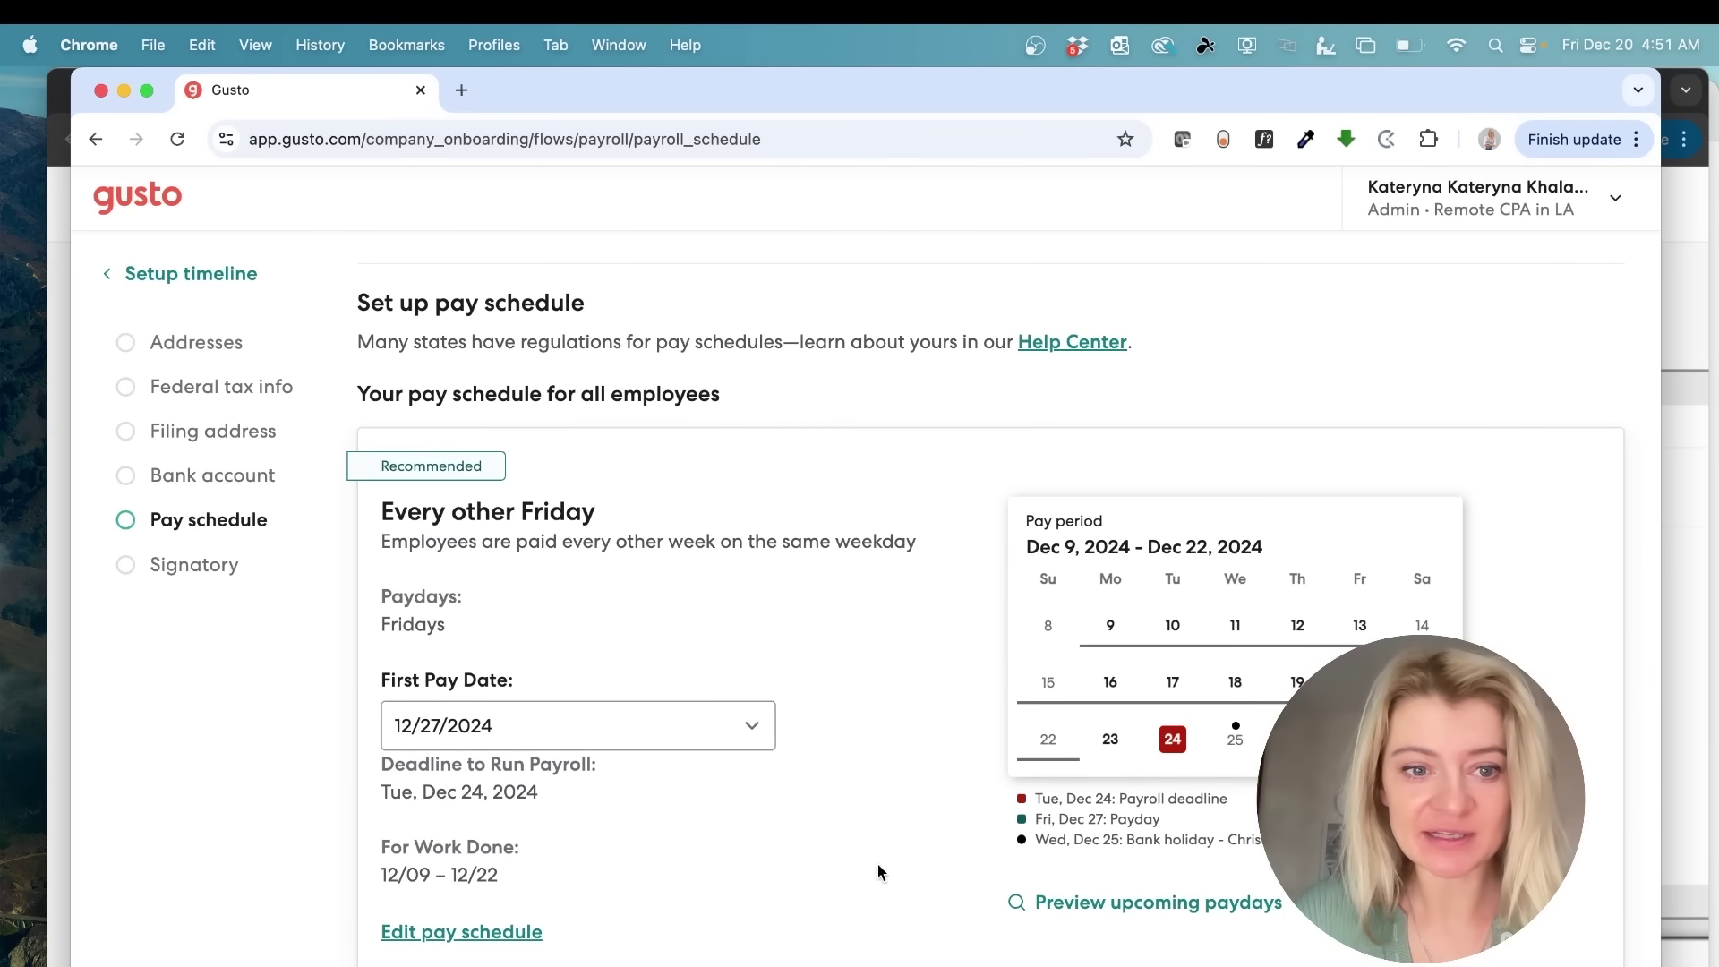
scroll(840, 600, down, 3)
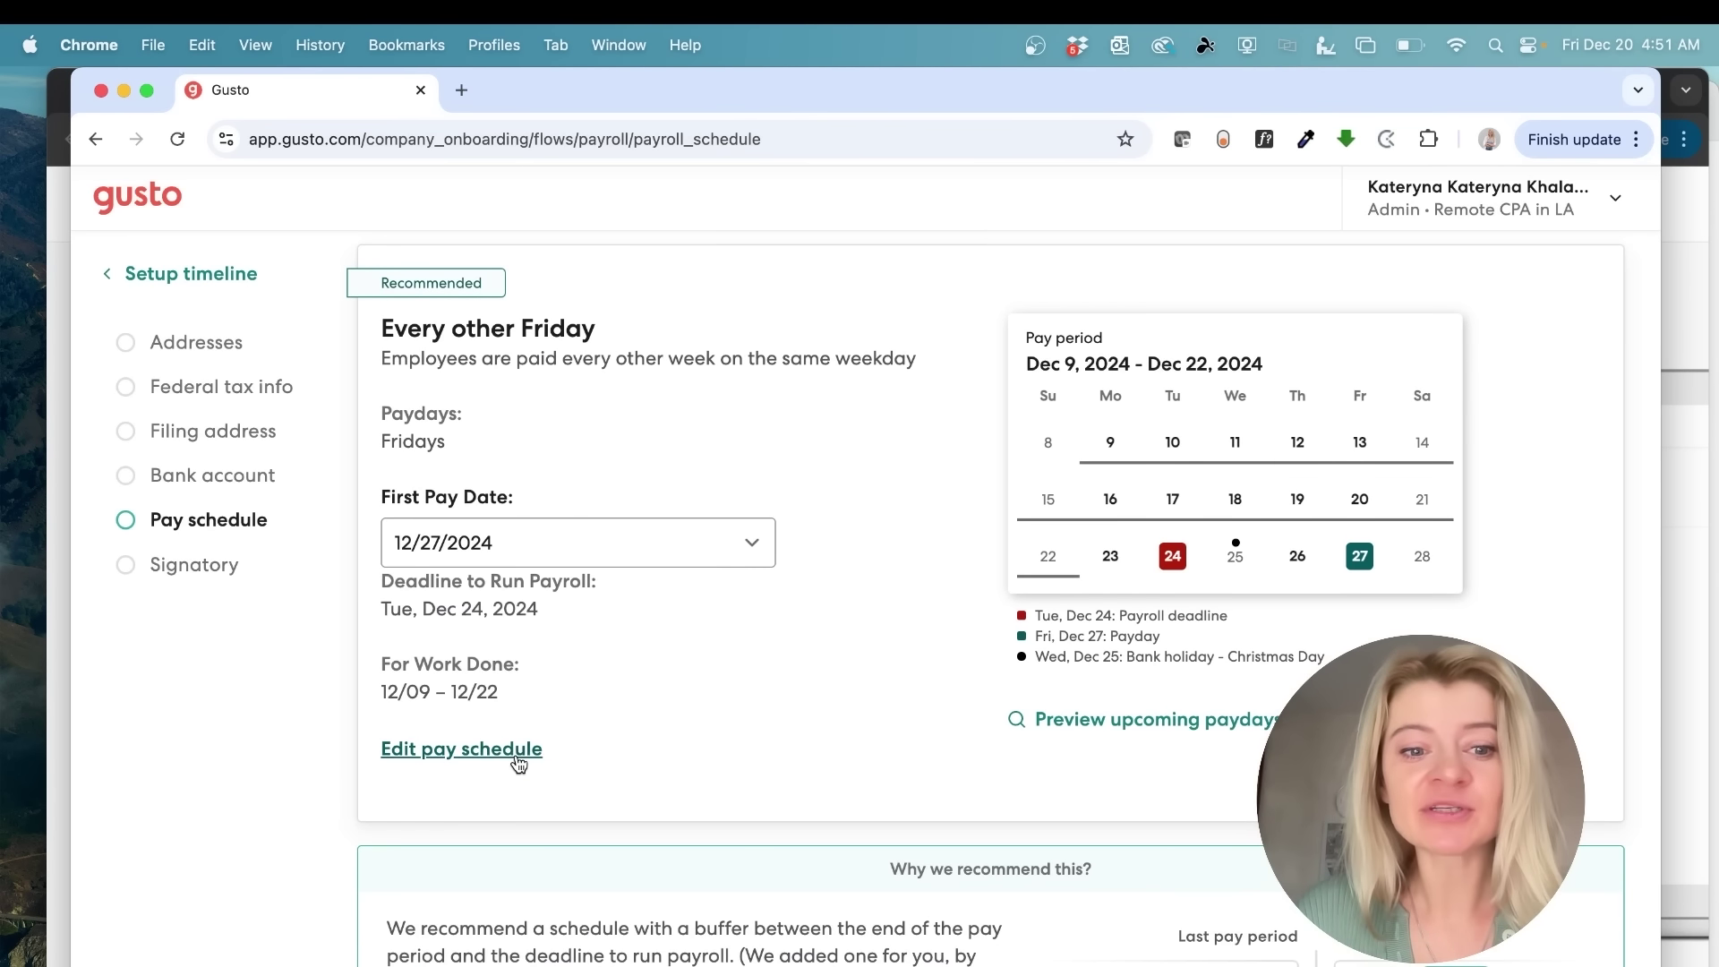
- Change the pay schedule to Annually with first month Dec 2024 and first pay date 12/23/2024, and save it
click(517, 760)
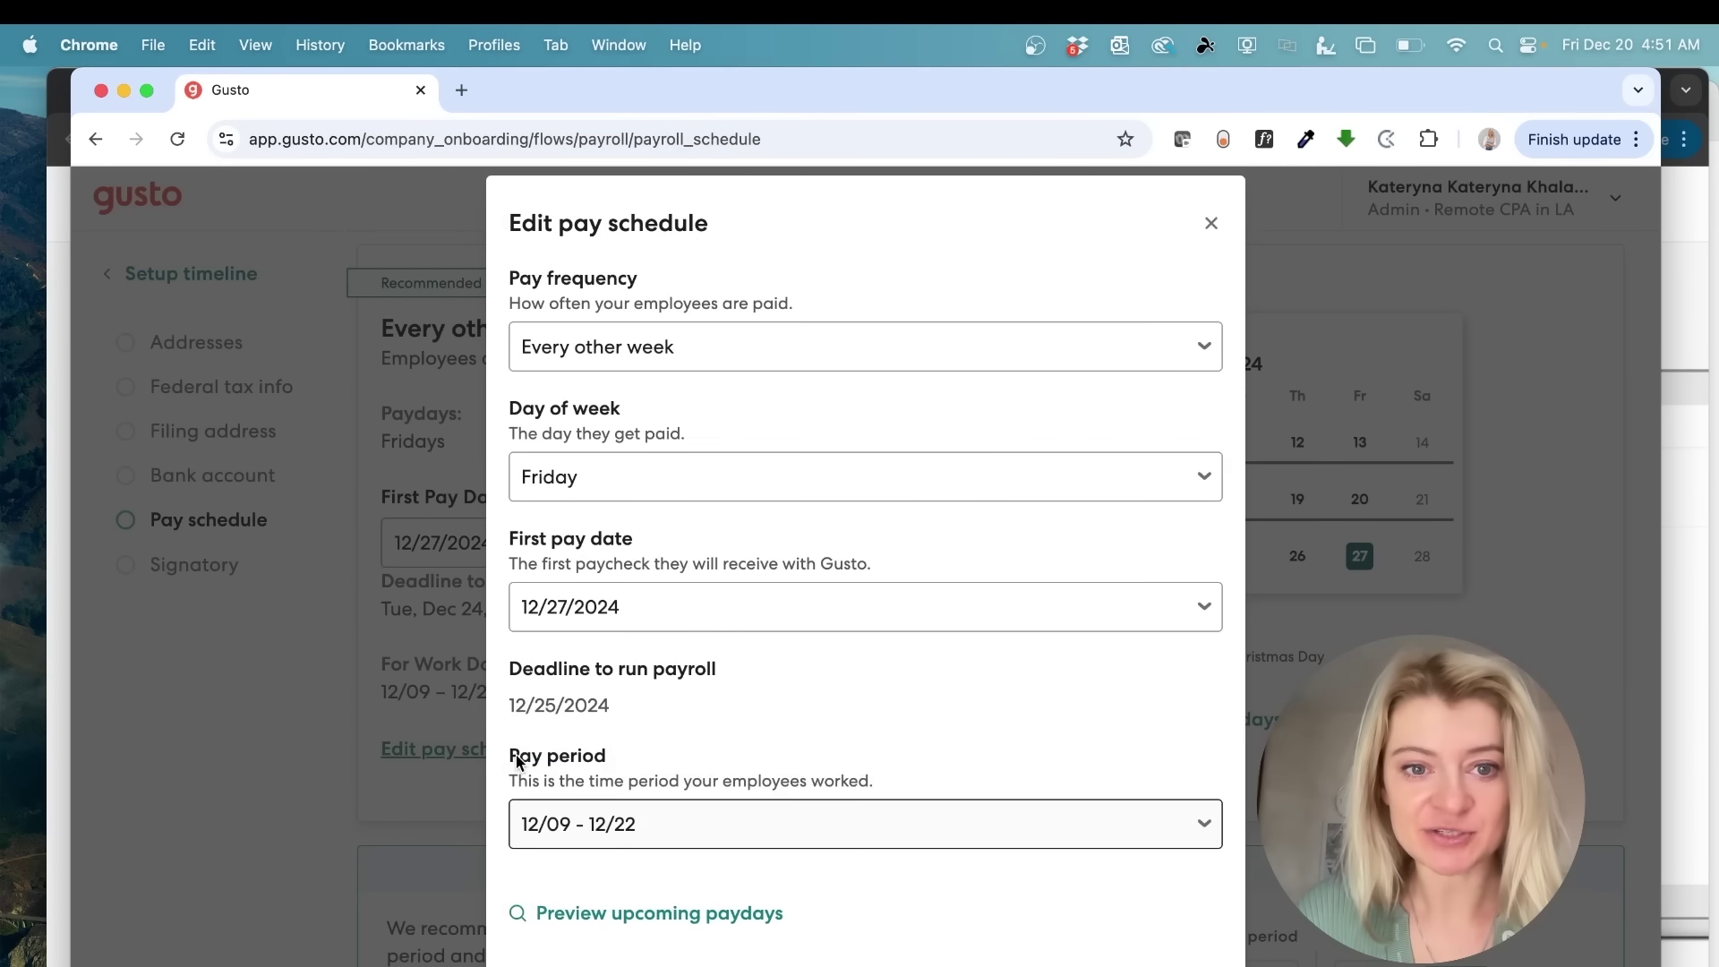
click(709, 346)
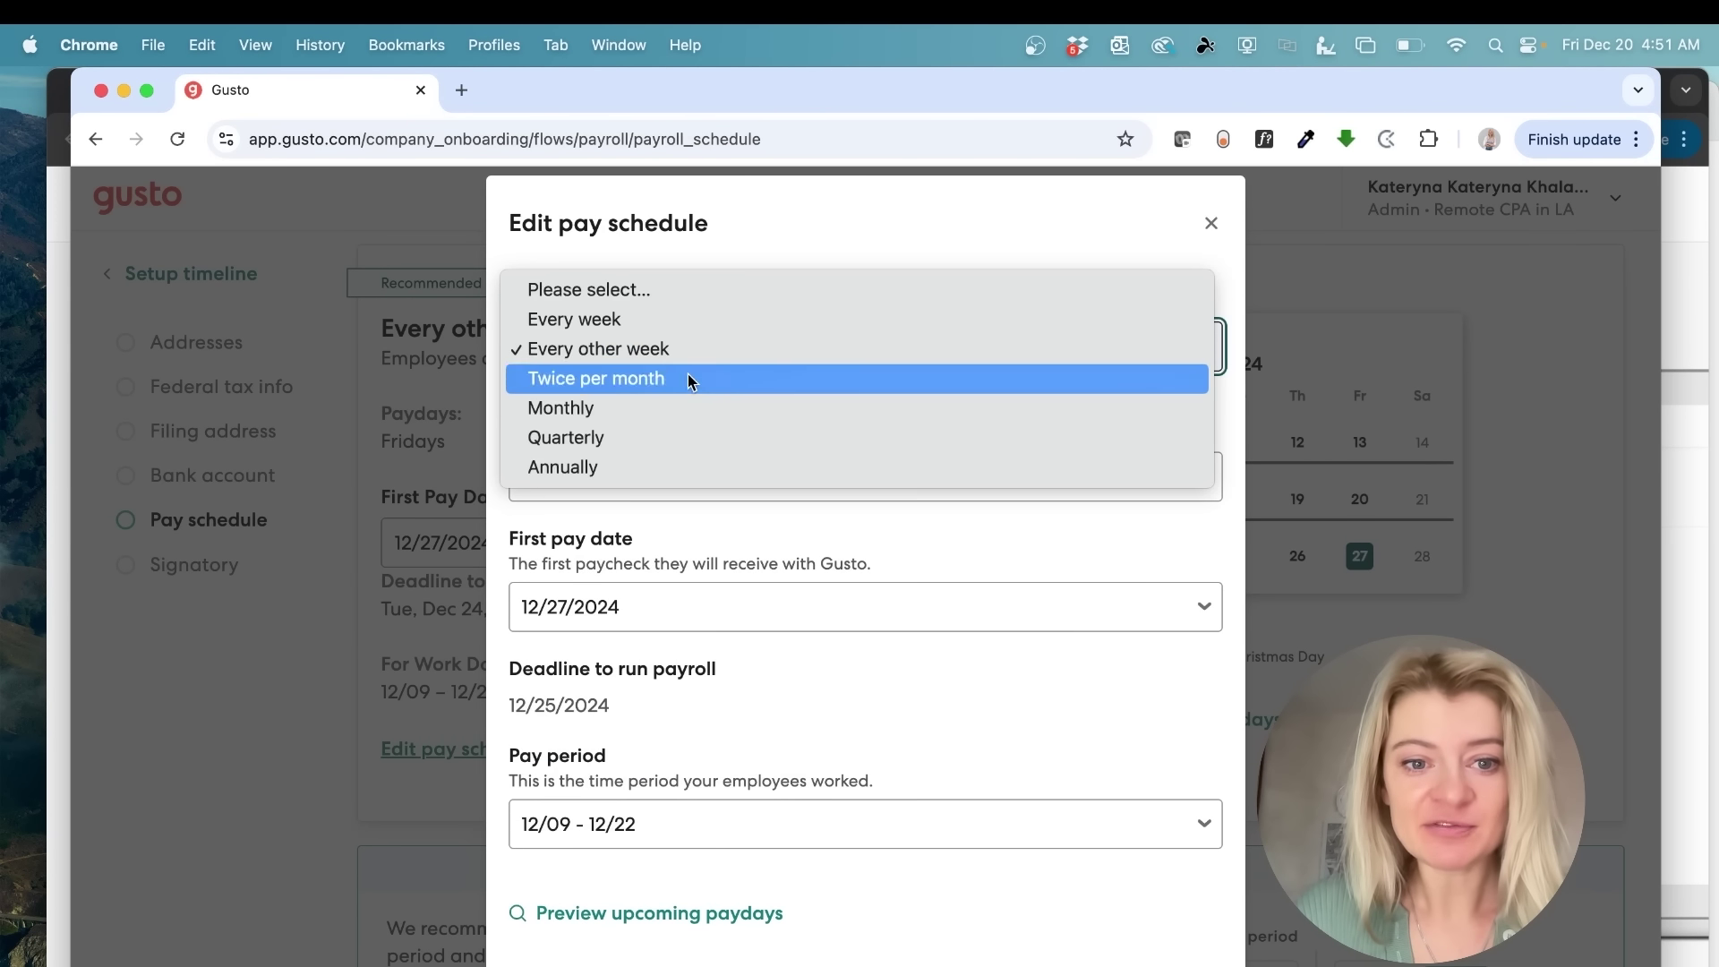
click(609, 468)
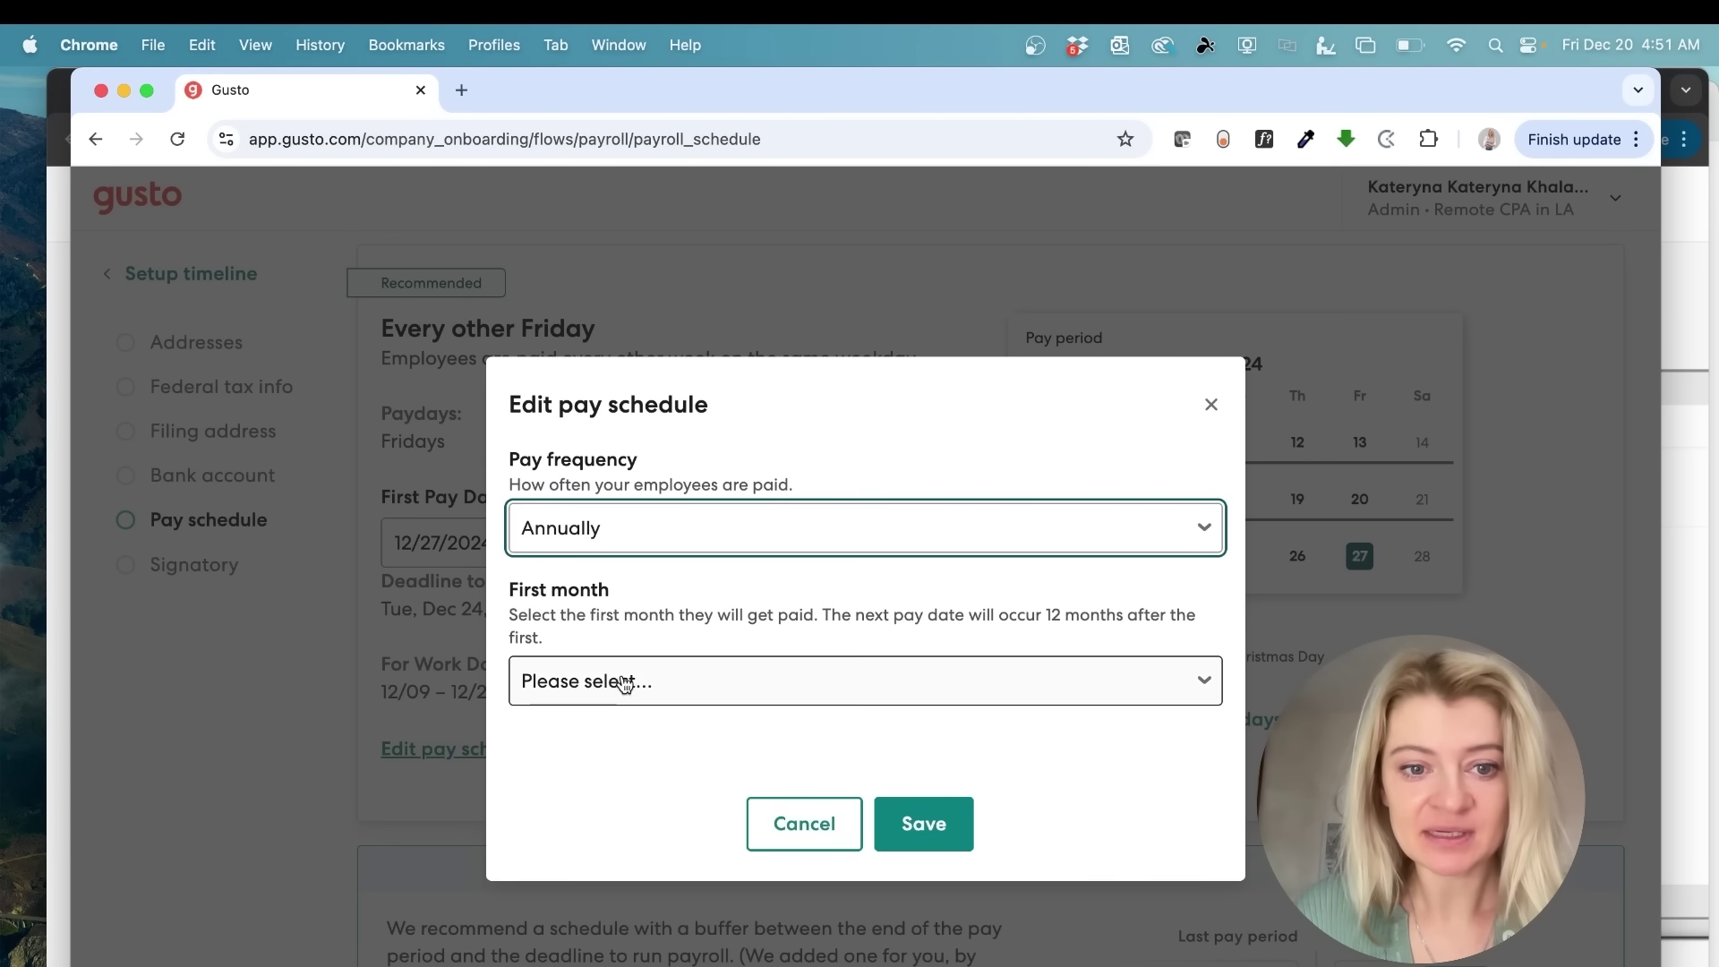
click(624, 685)
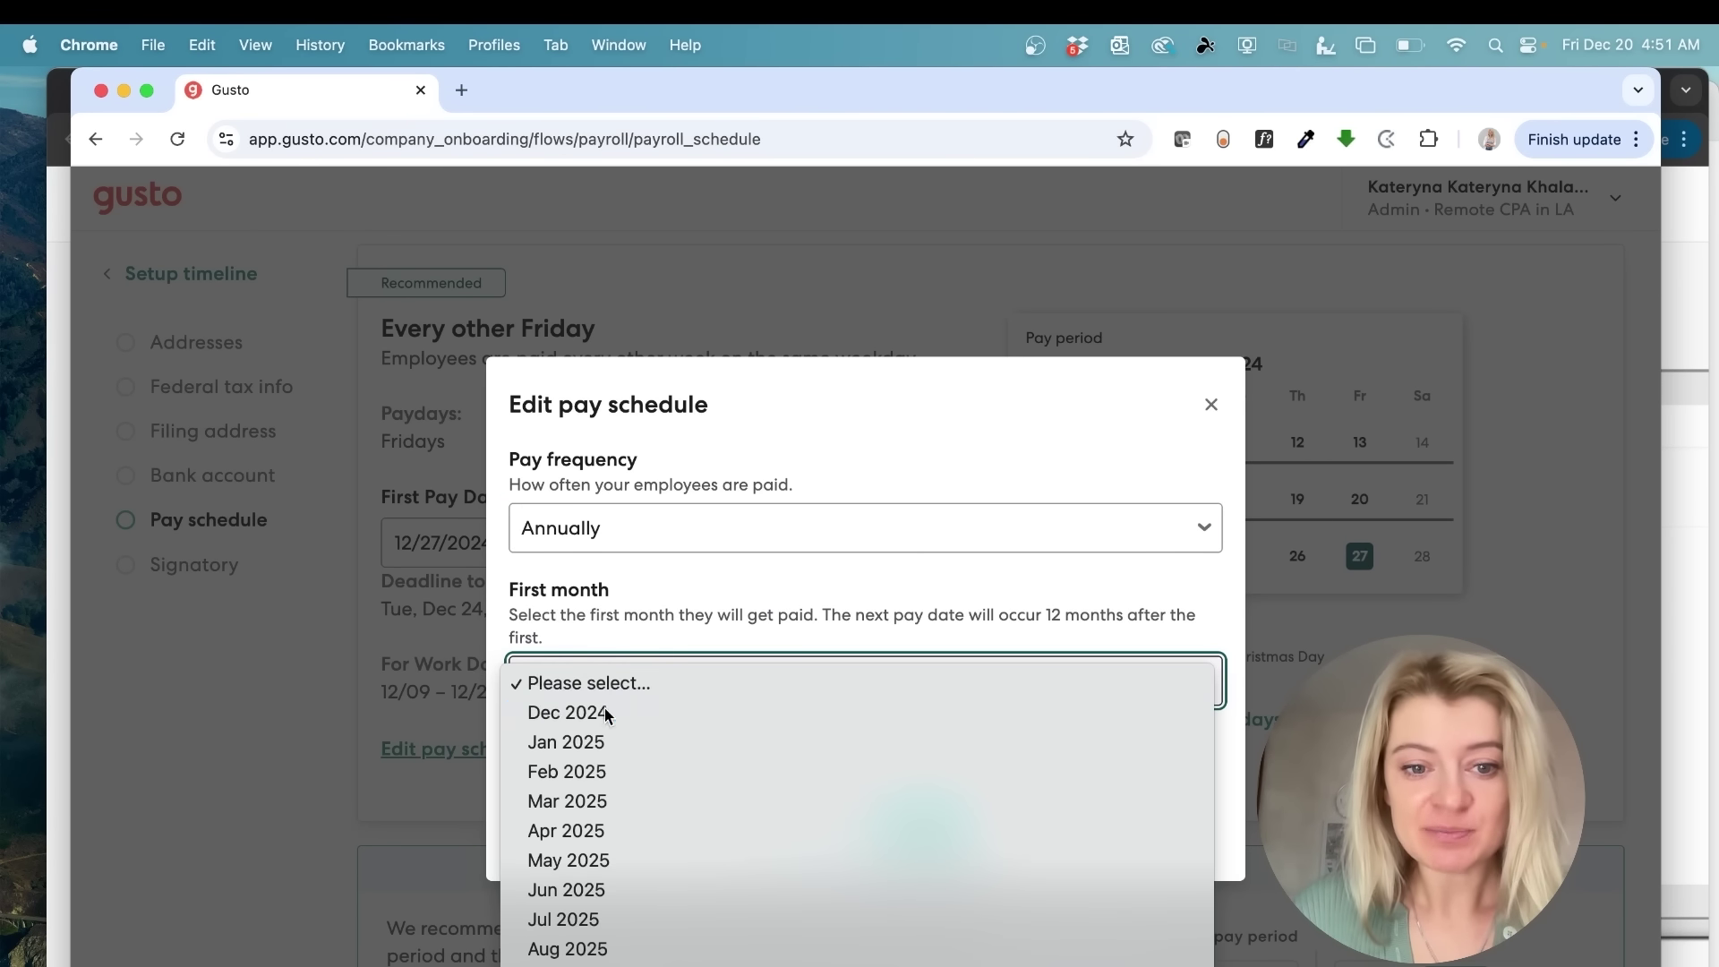
click(606, 713)
click(631, 747)
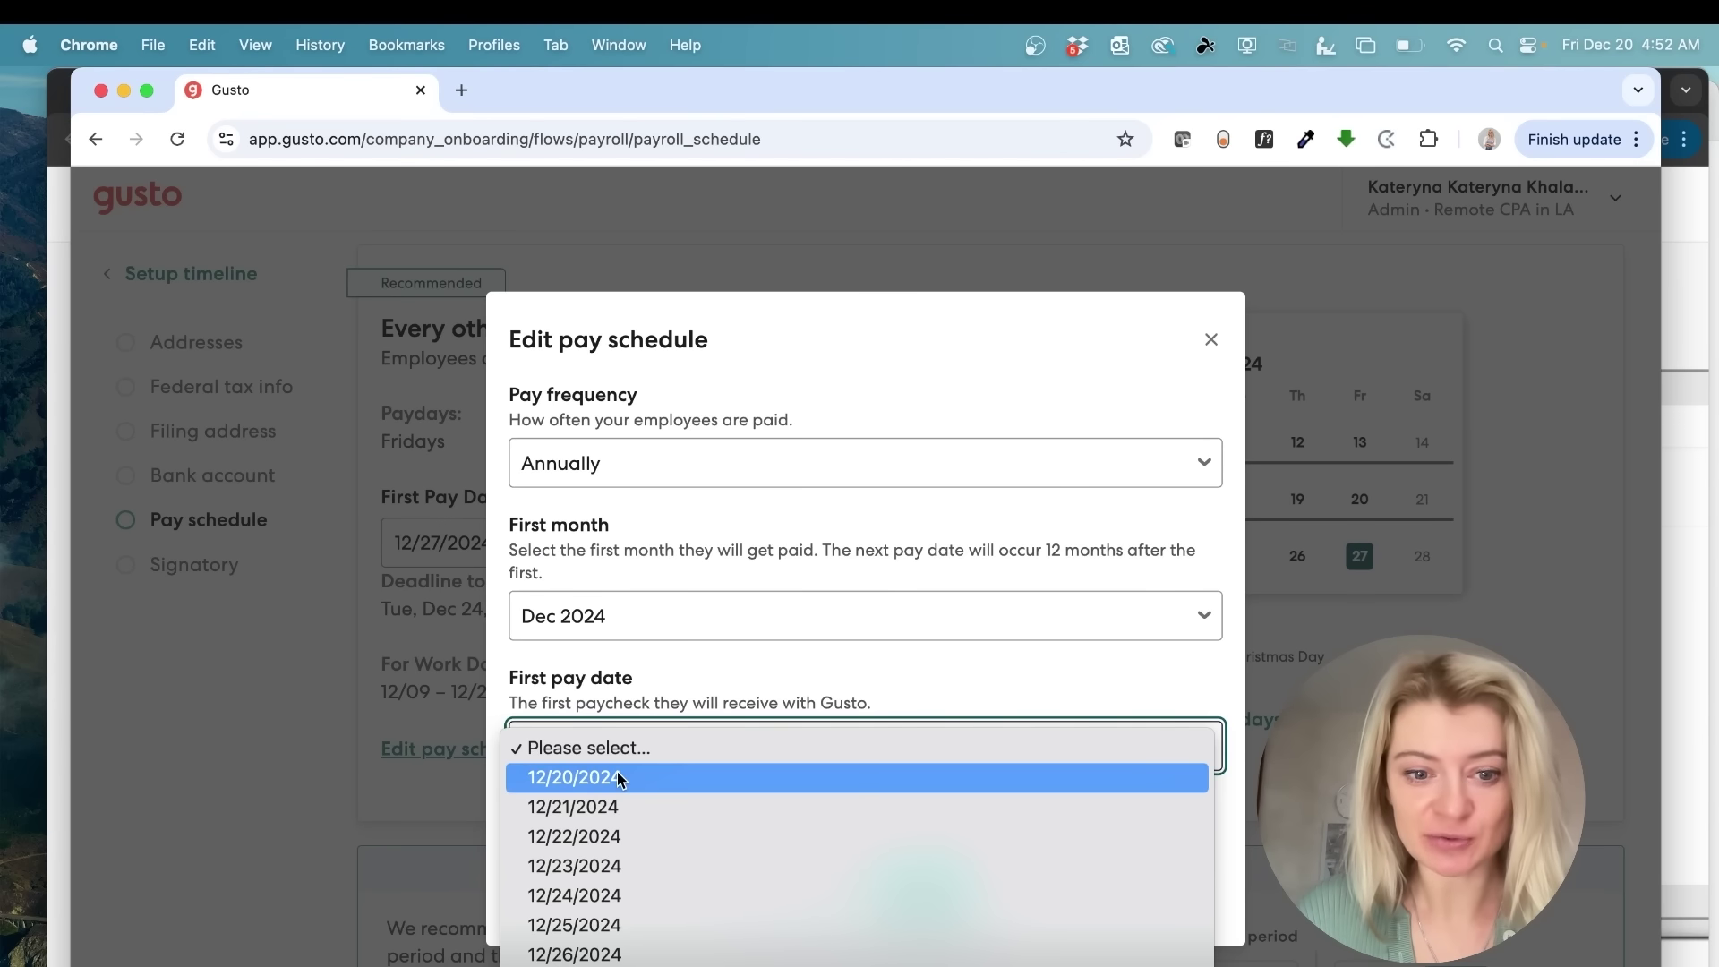
click(611, 864)
scroll(668, 857, down, 2)
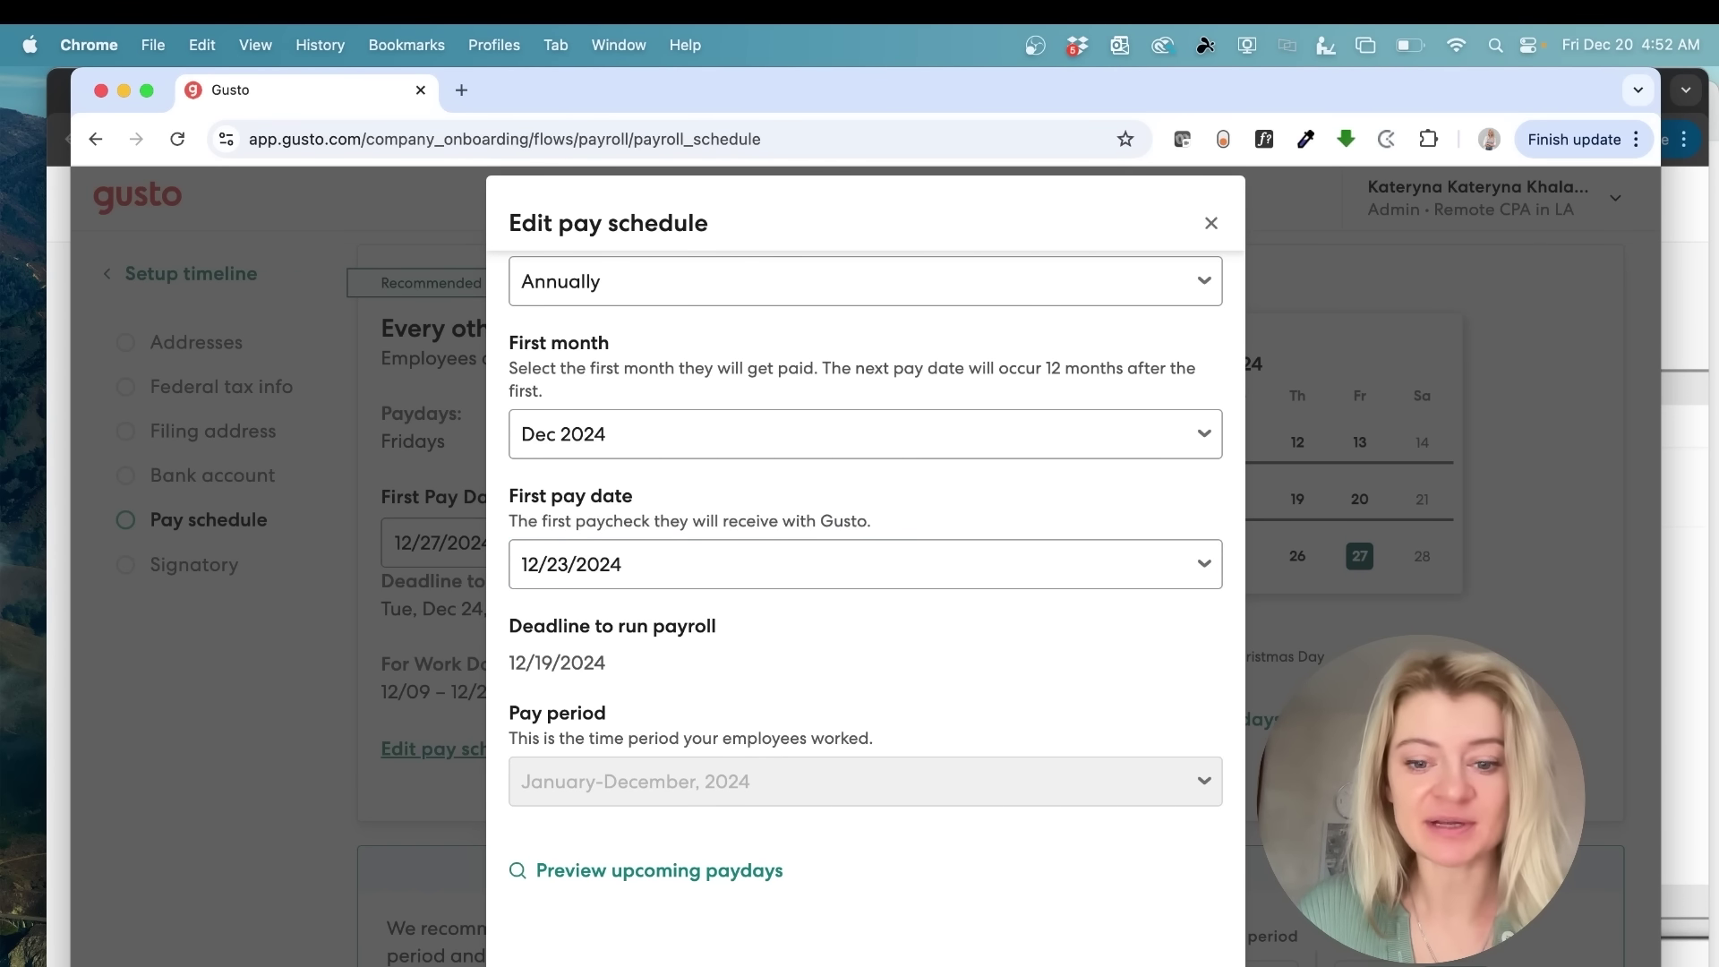
scroll(799, 947, down, 3)
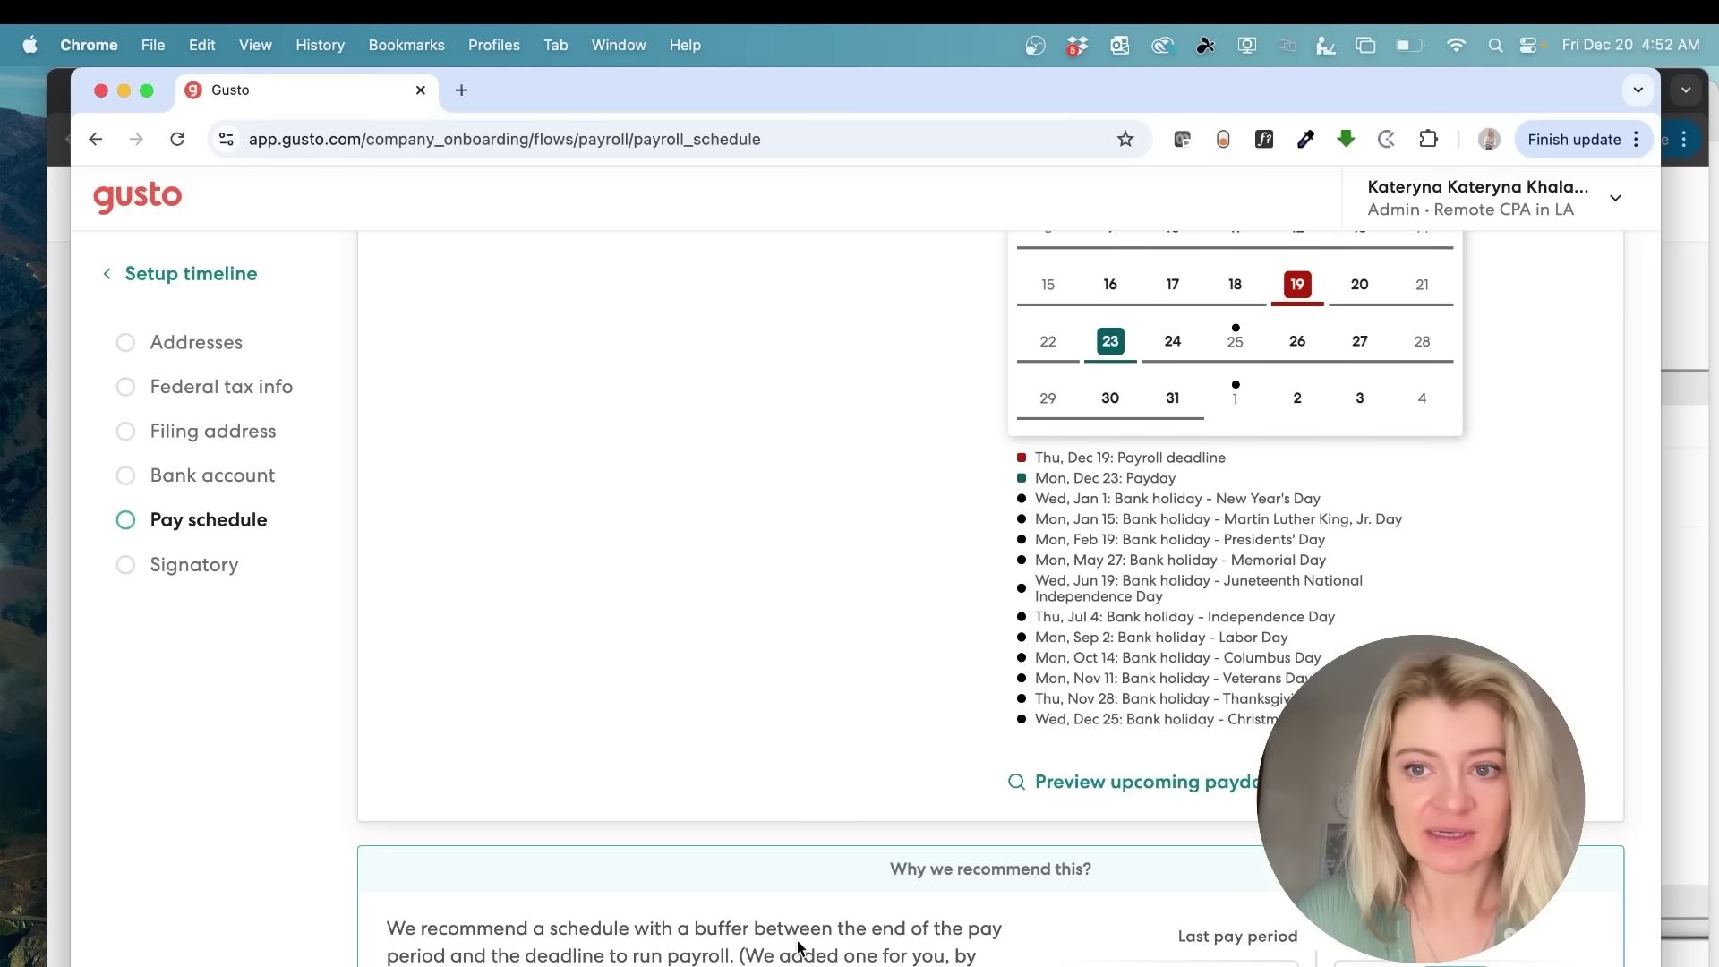
- Review the annual pay schedule's calendar, payday, payroll deadline and work period
scroll(788, 759, down, 3)
scroll(787, 760, up, 5)
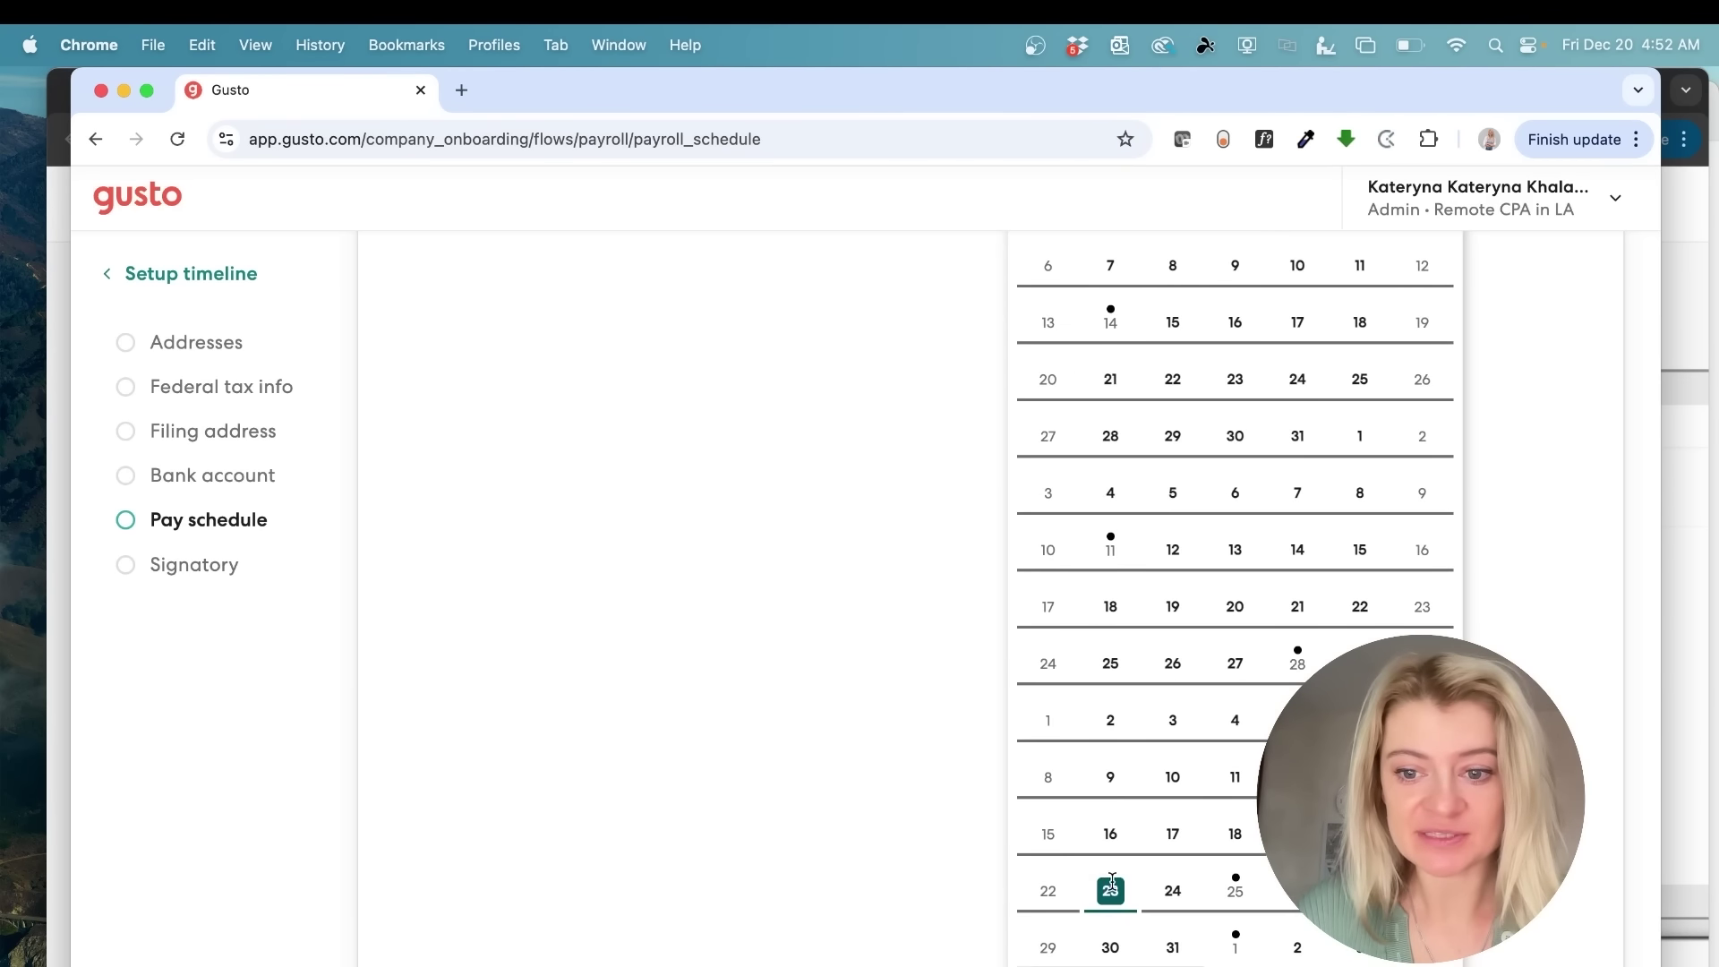
scroll(883, 768, up, 10)
scroll(883, 765, up, 3)
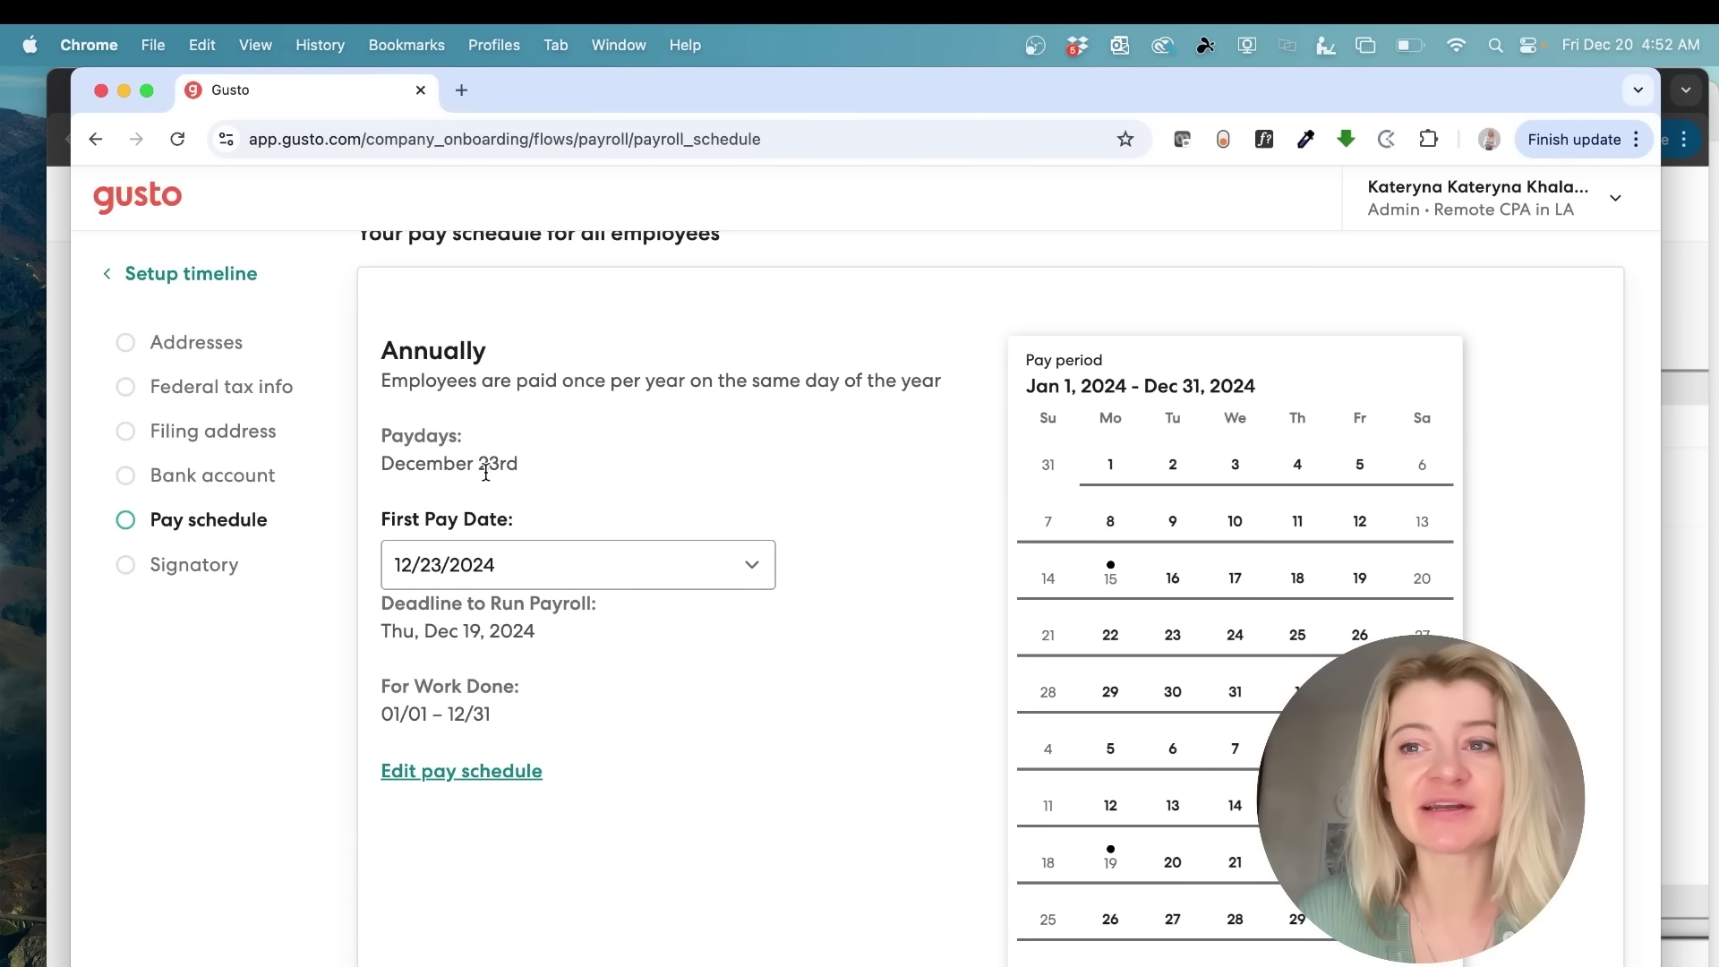
- Open the company signatory section, answer Yes to being authorized to sign government forms, and review the personal details fields
click(192, 564)
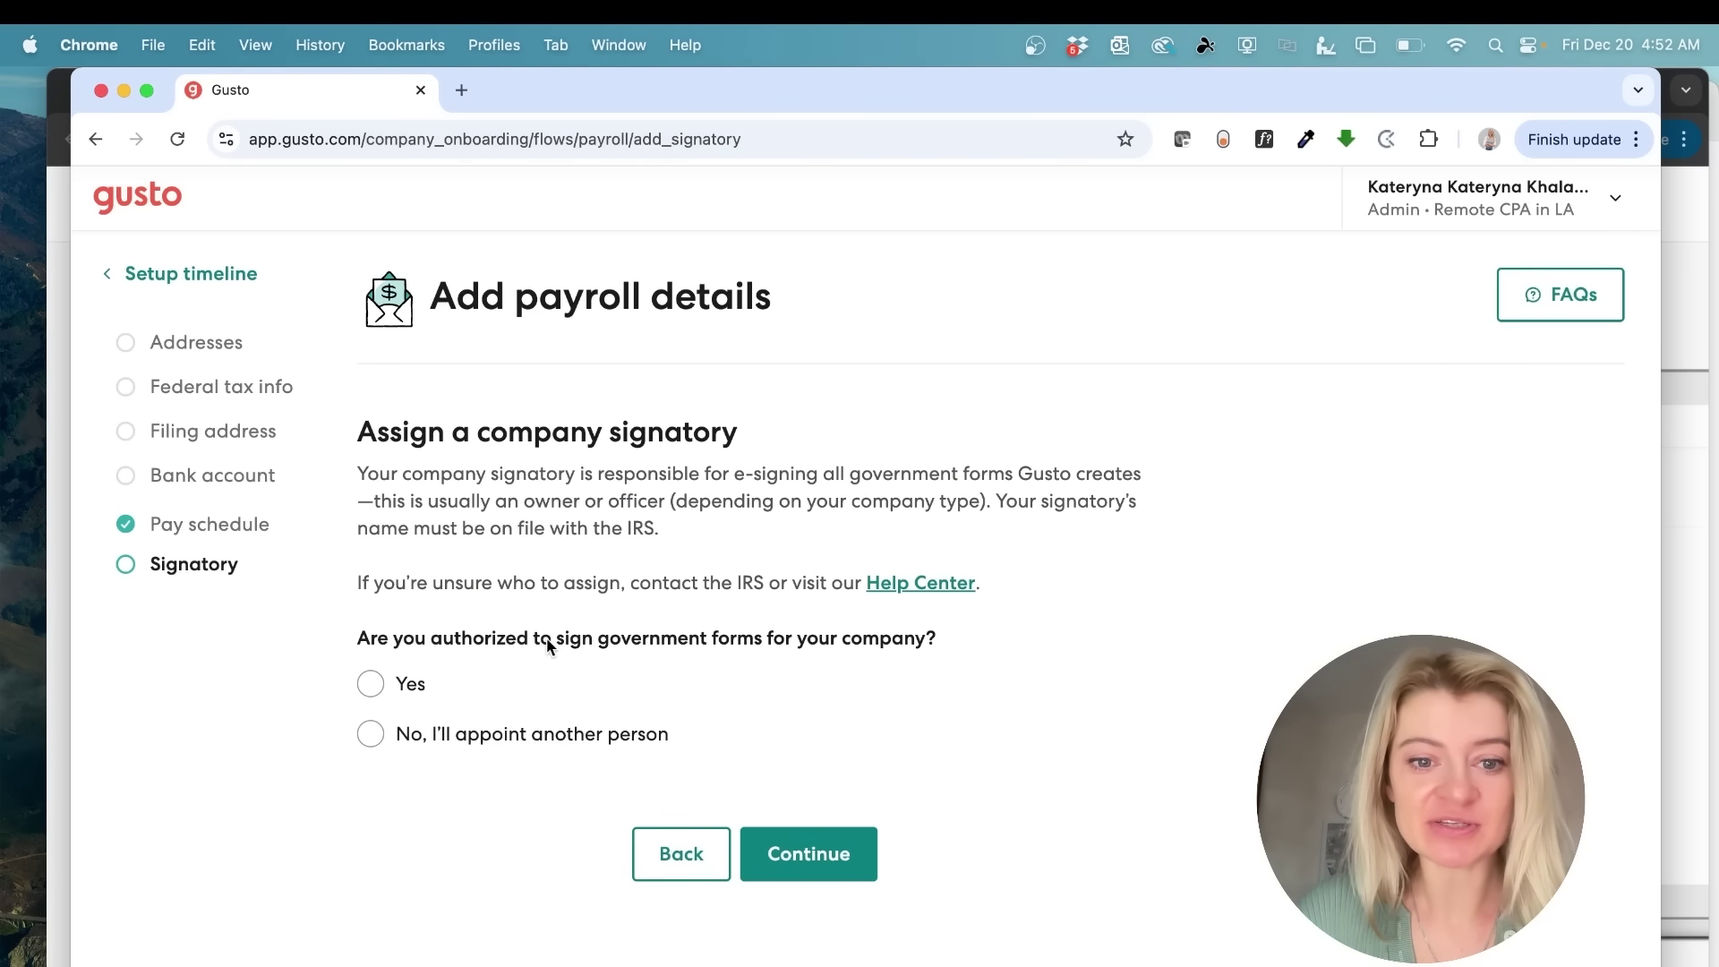
click(374, 685)
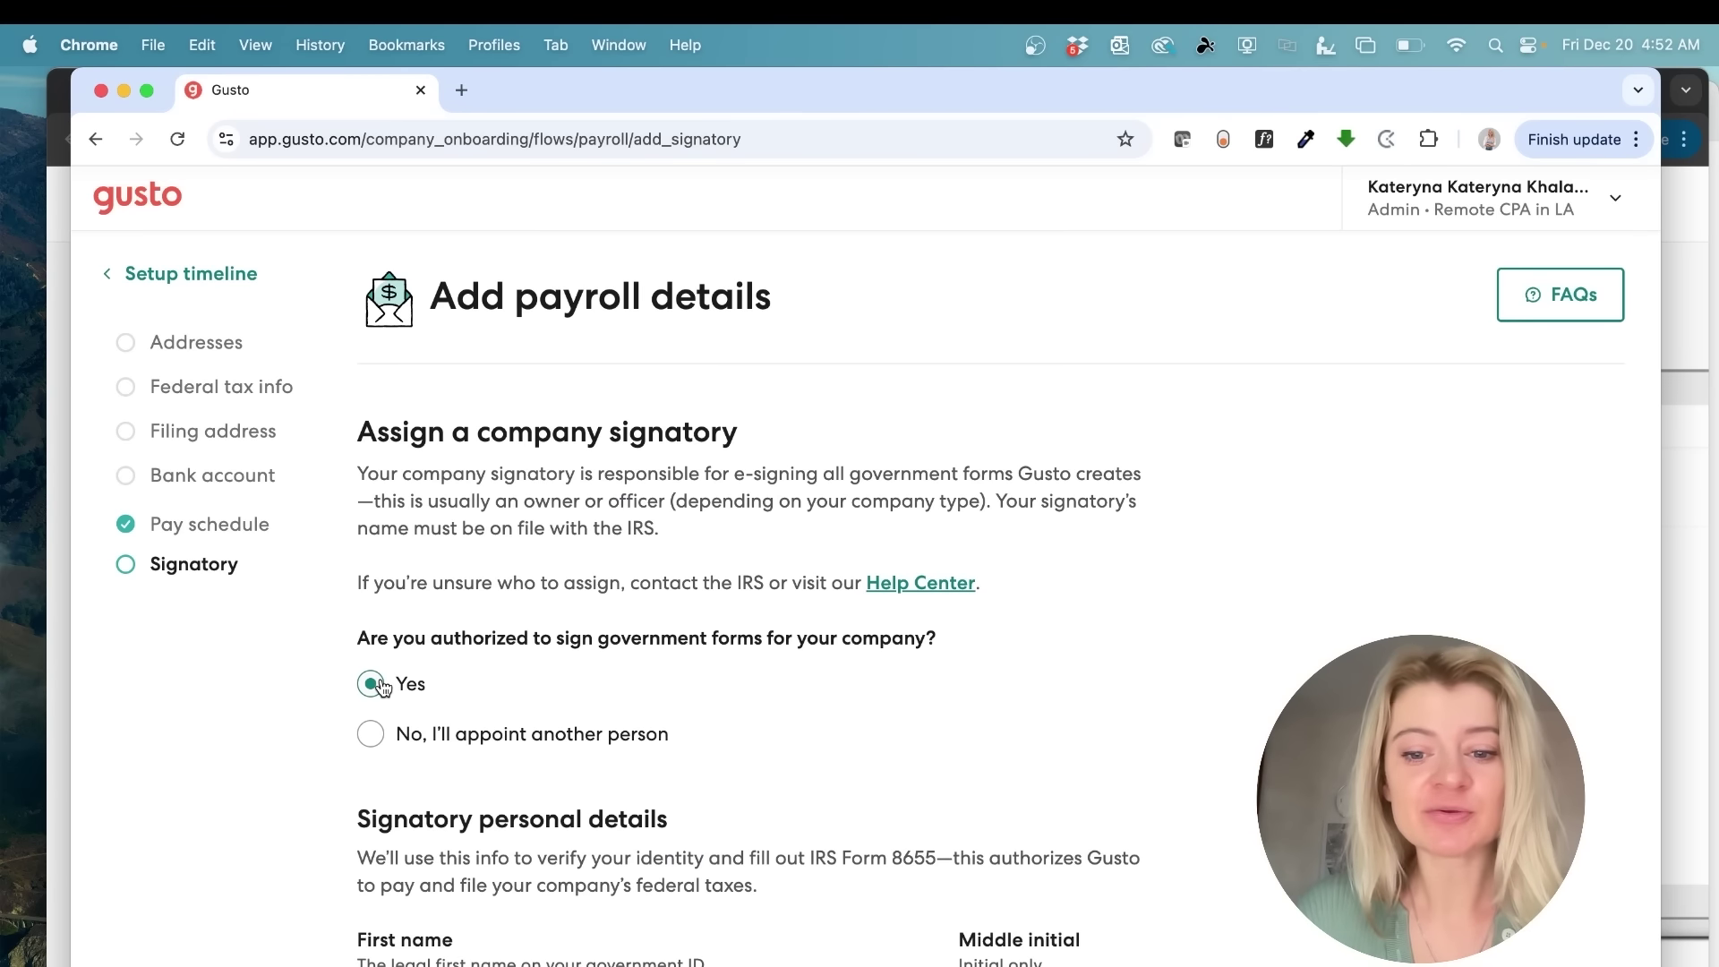
scroll(381, 687, down, 5)
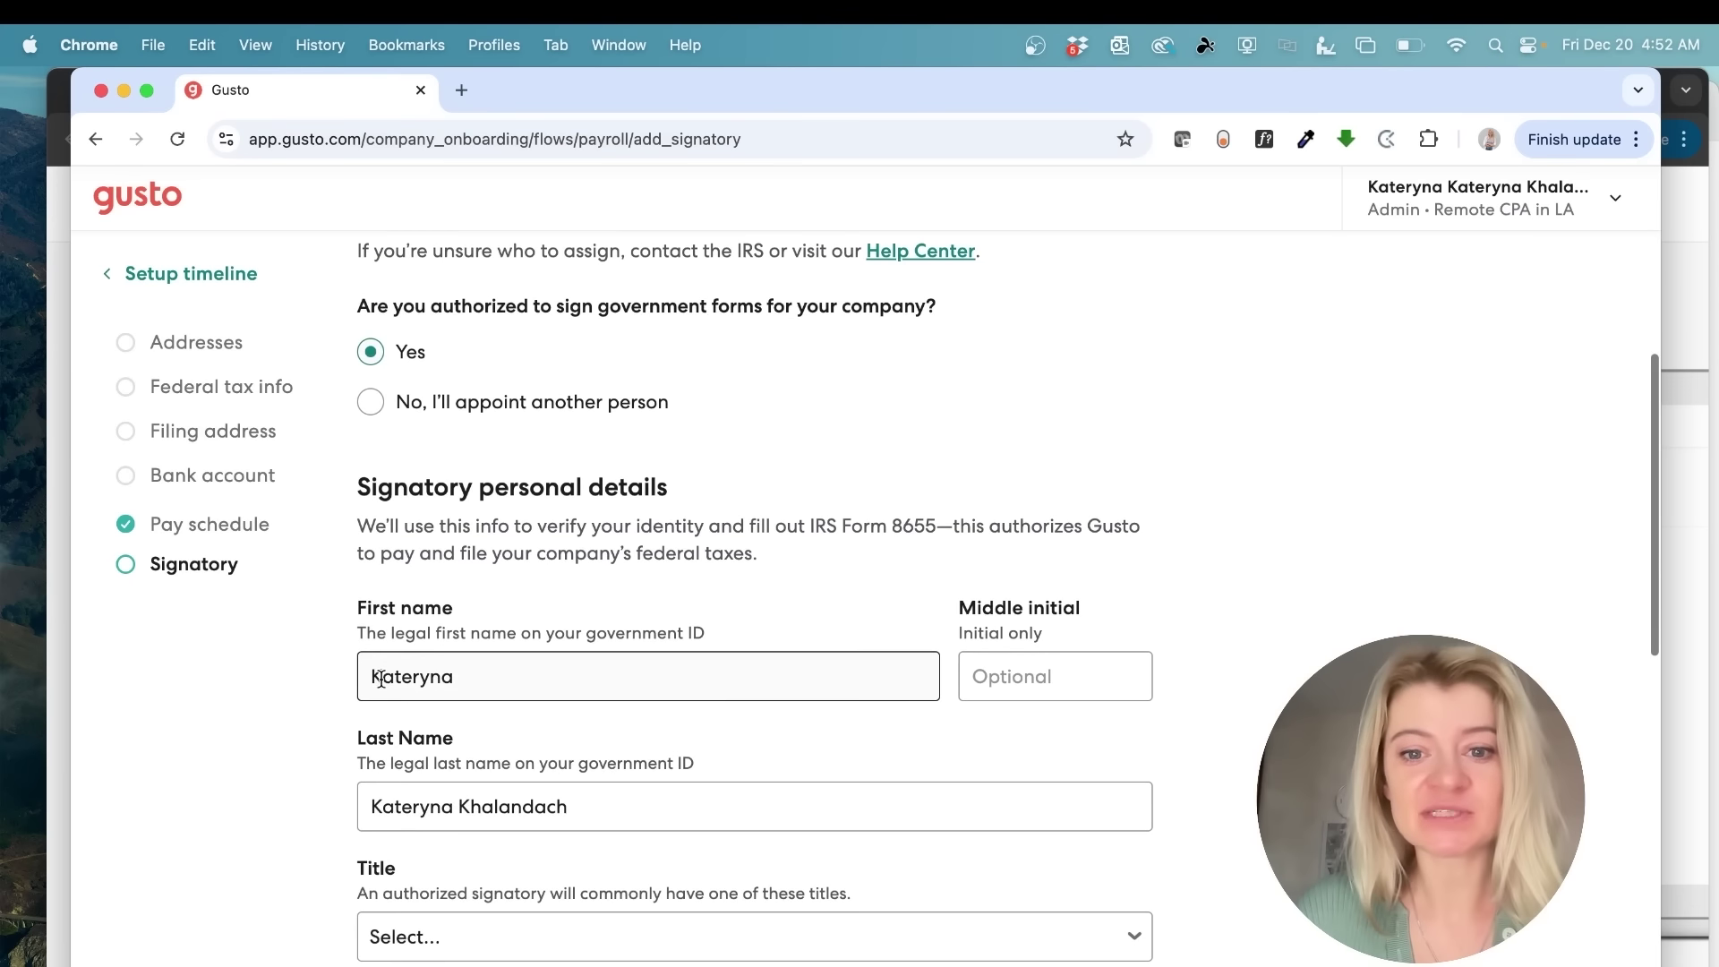
scroll(380, 679, down, 9)
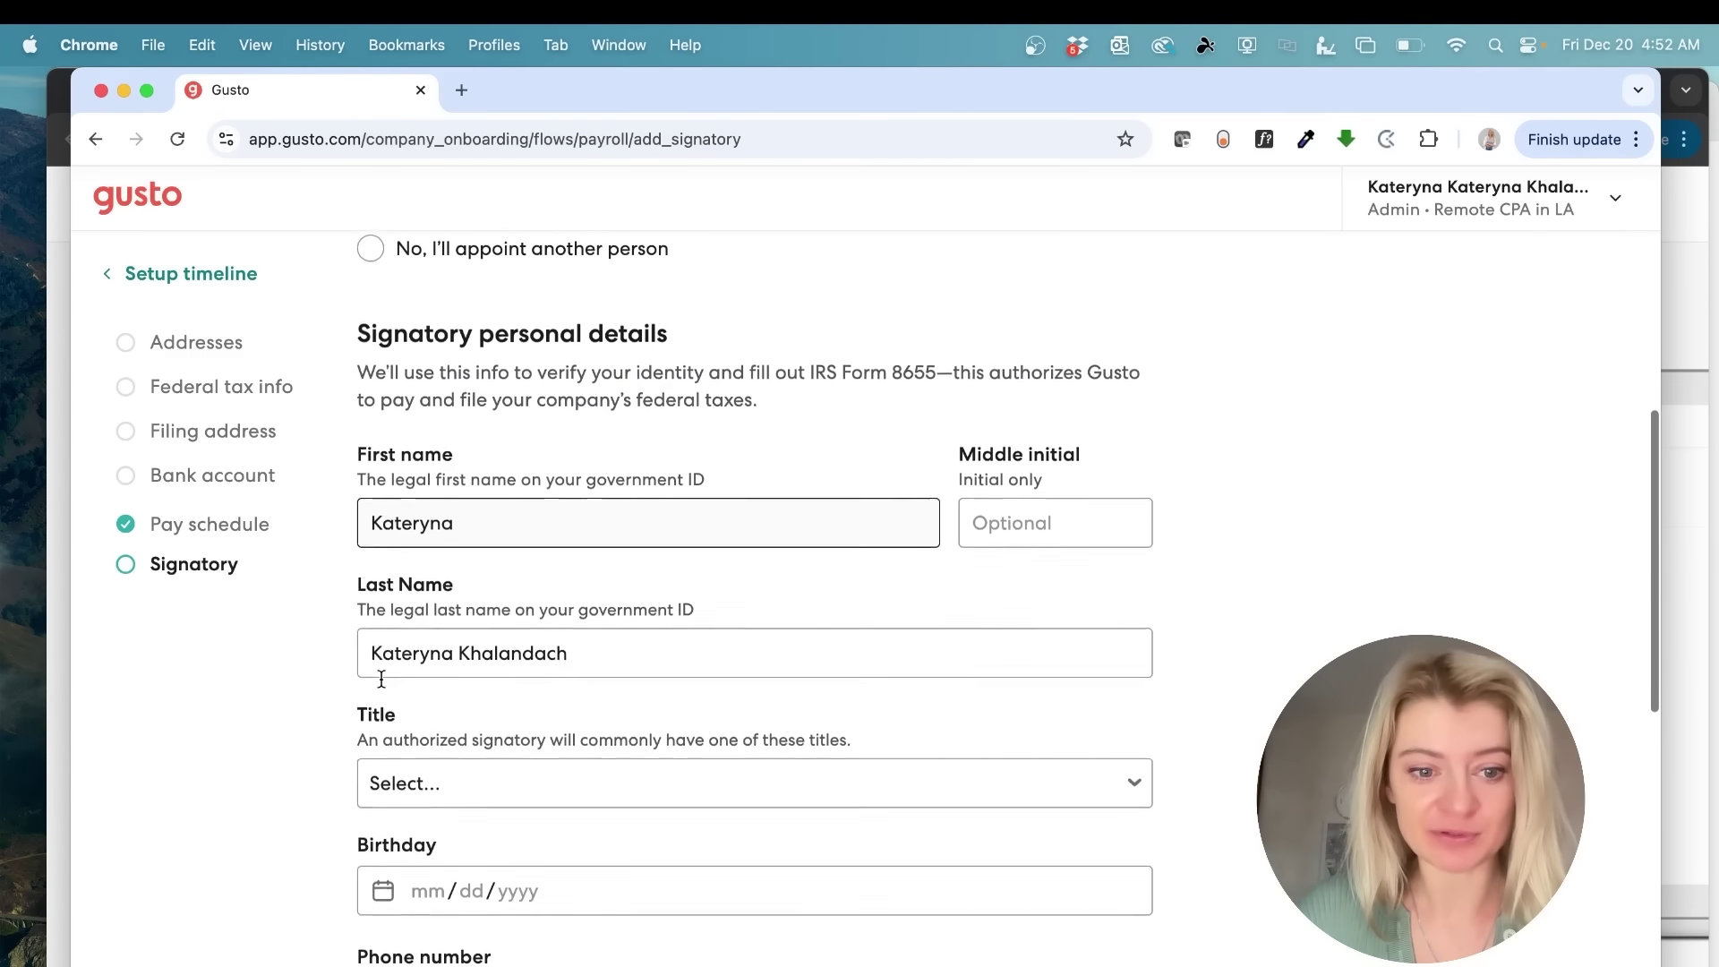
scroll(380, 680, up, 10)
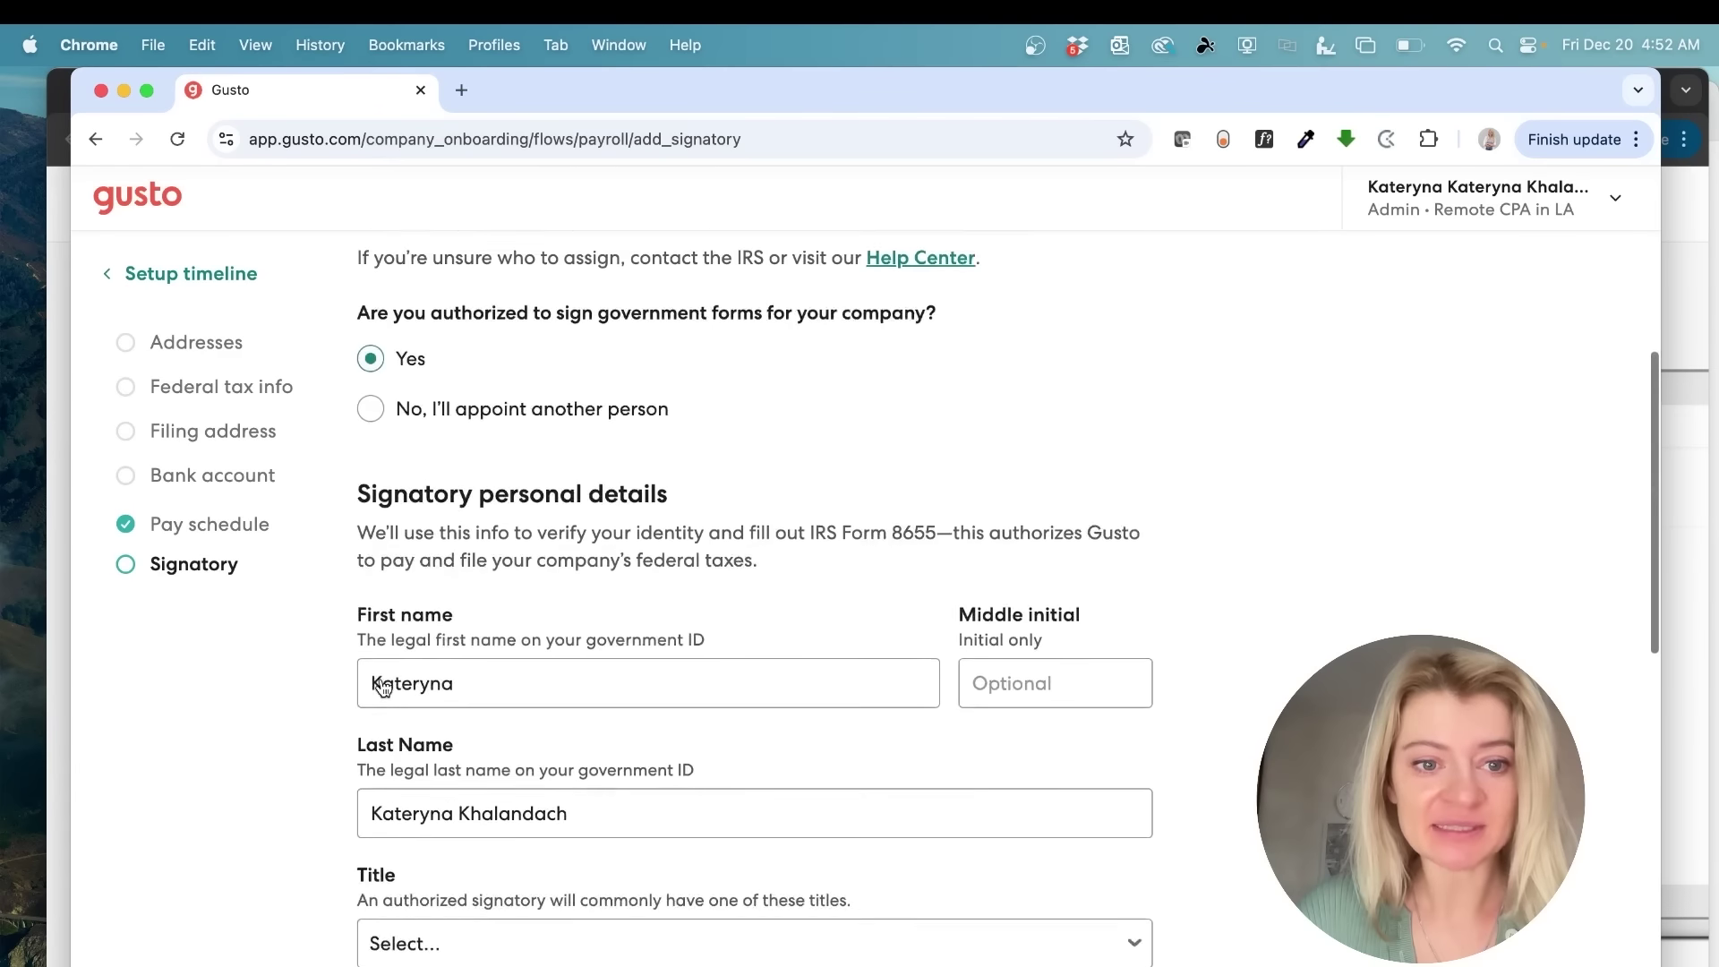
- Set the company signatory's title to Owner in the personal details
scroll(380, 678, down, 4)
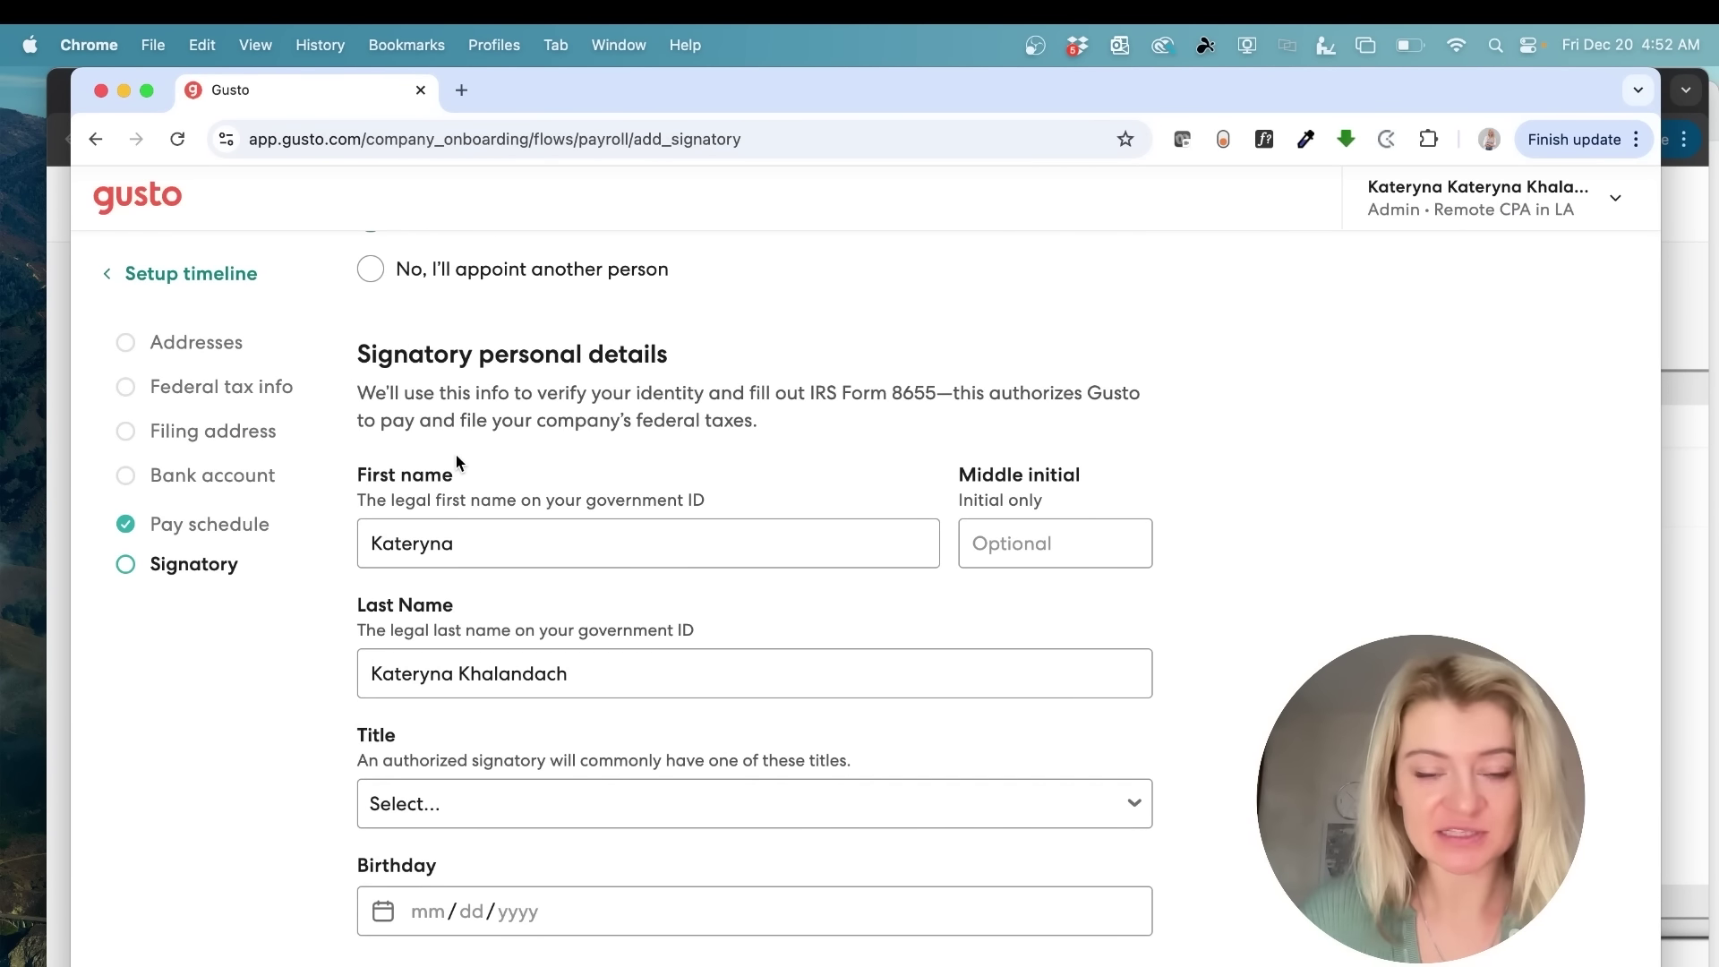
scroll(545, 621, down, 3)
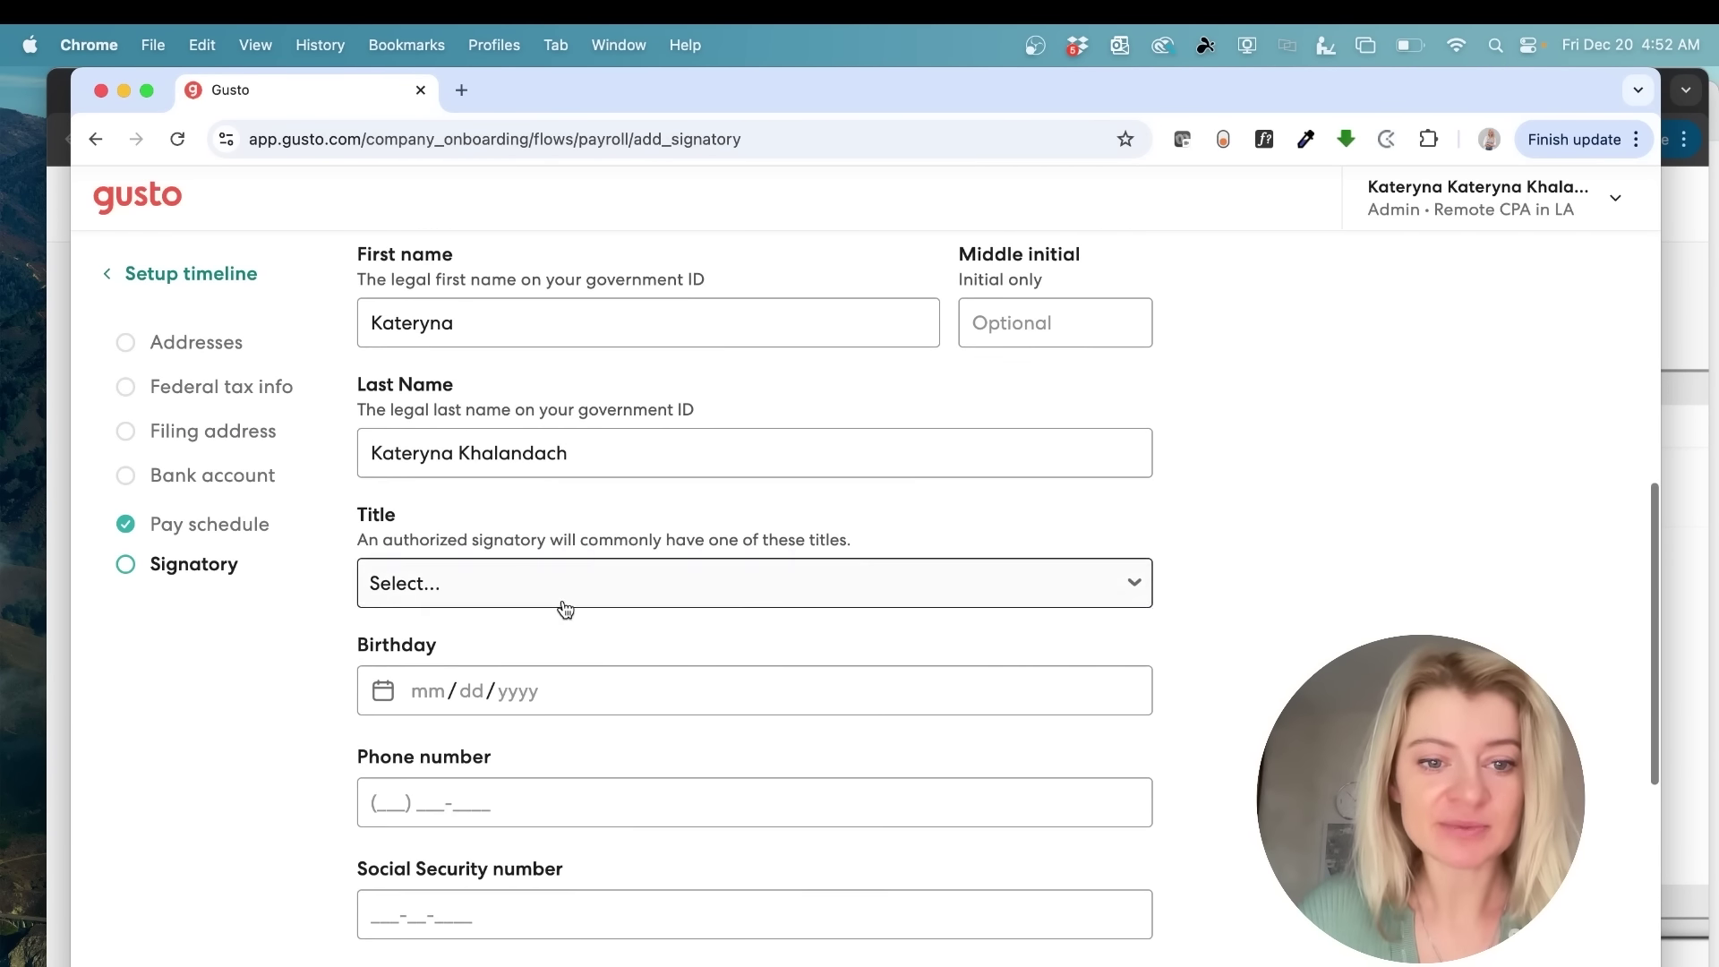
click(563, 598)
click(528, 620)
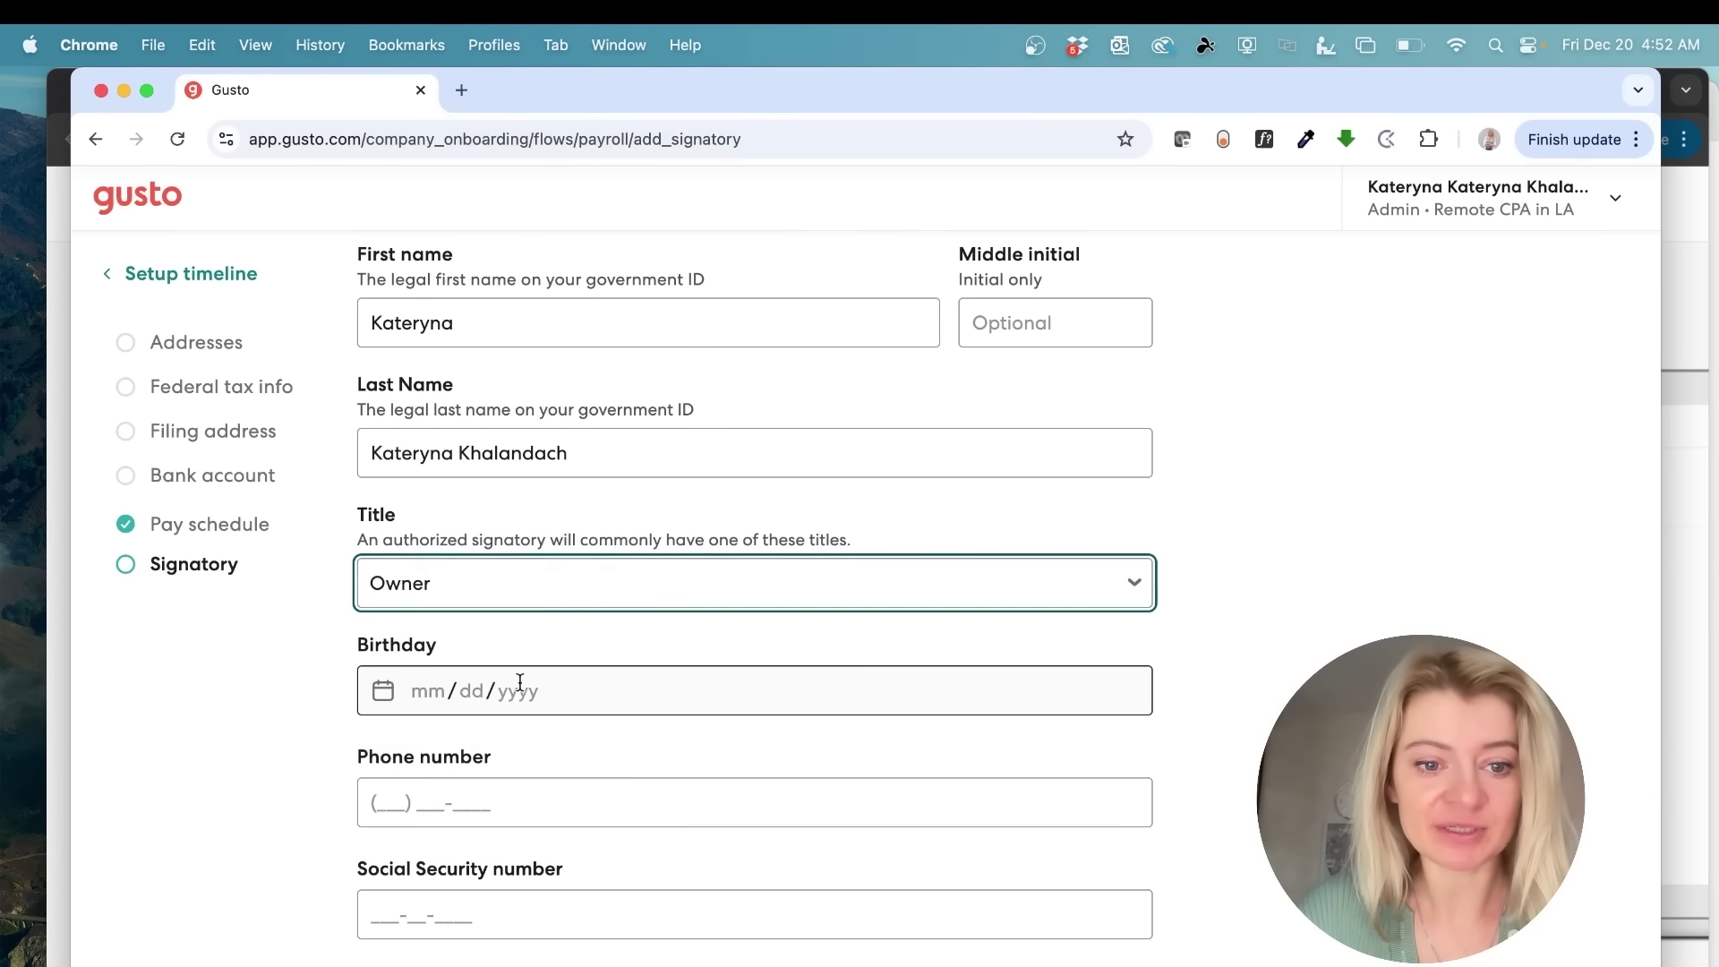
- Examine the signatory's birthday, phone, Social Security number and home address fields, and try to continue with them left blank
scroll(520, 688, down, 1)
scroll(520, 687, down, 7)
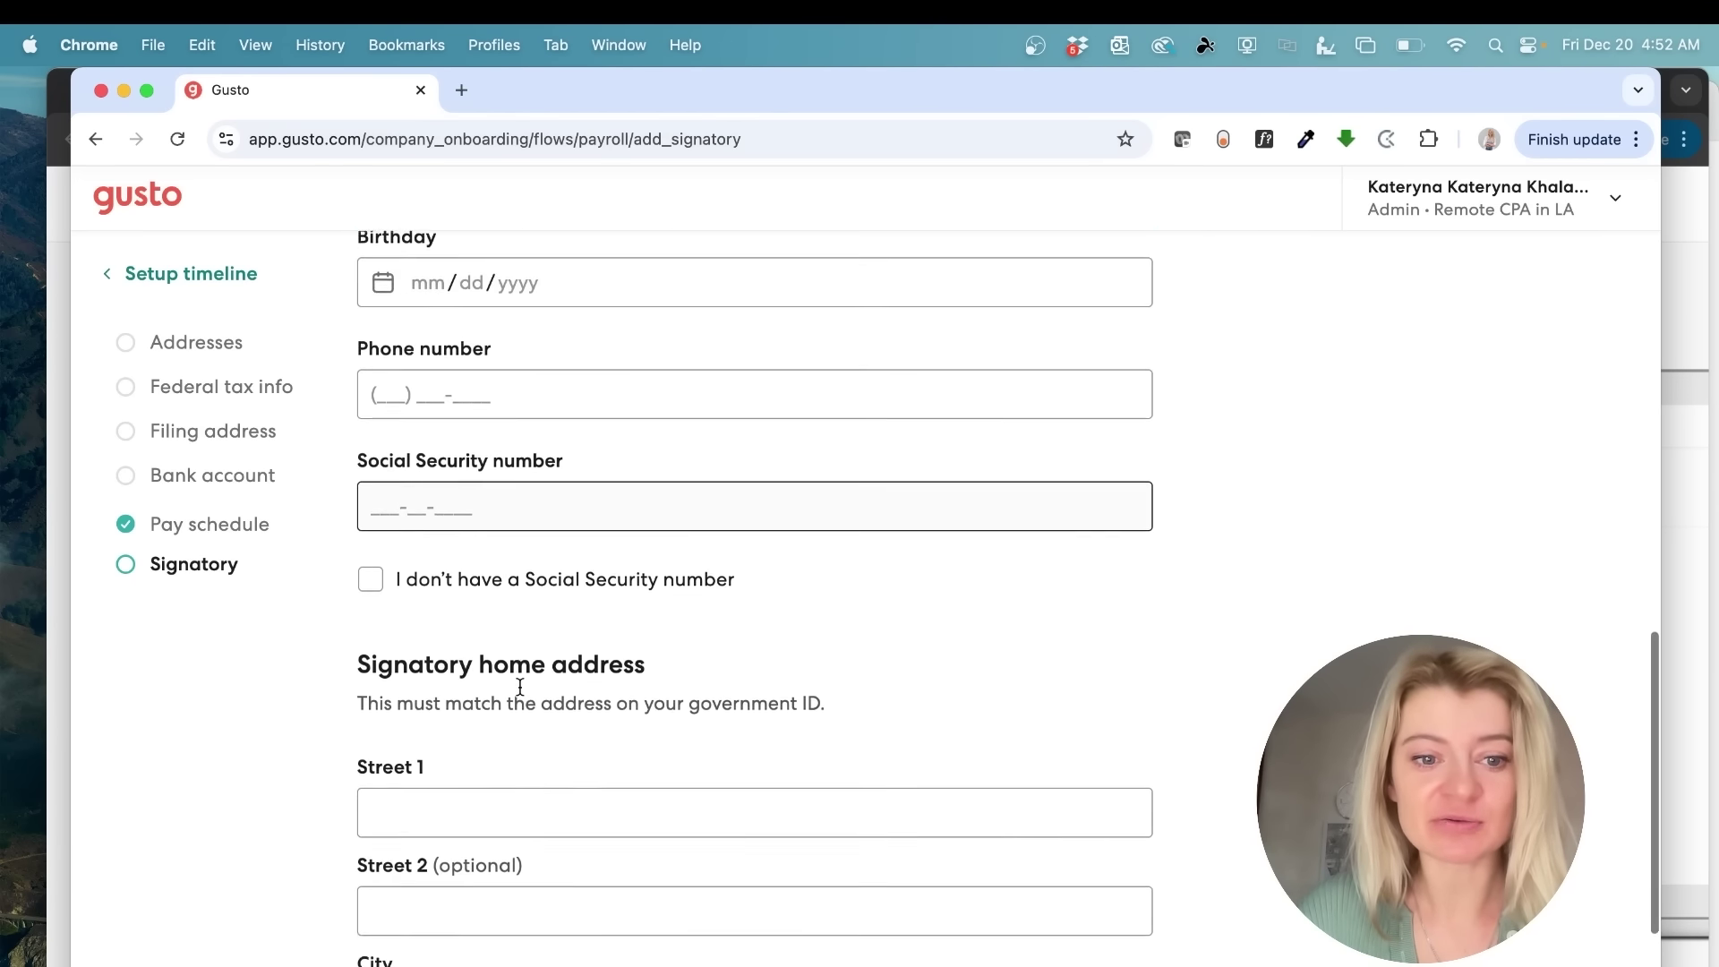
scroll(519, 686, down, 2)
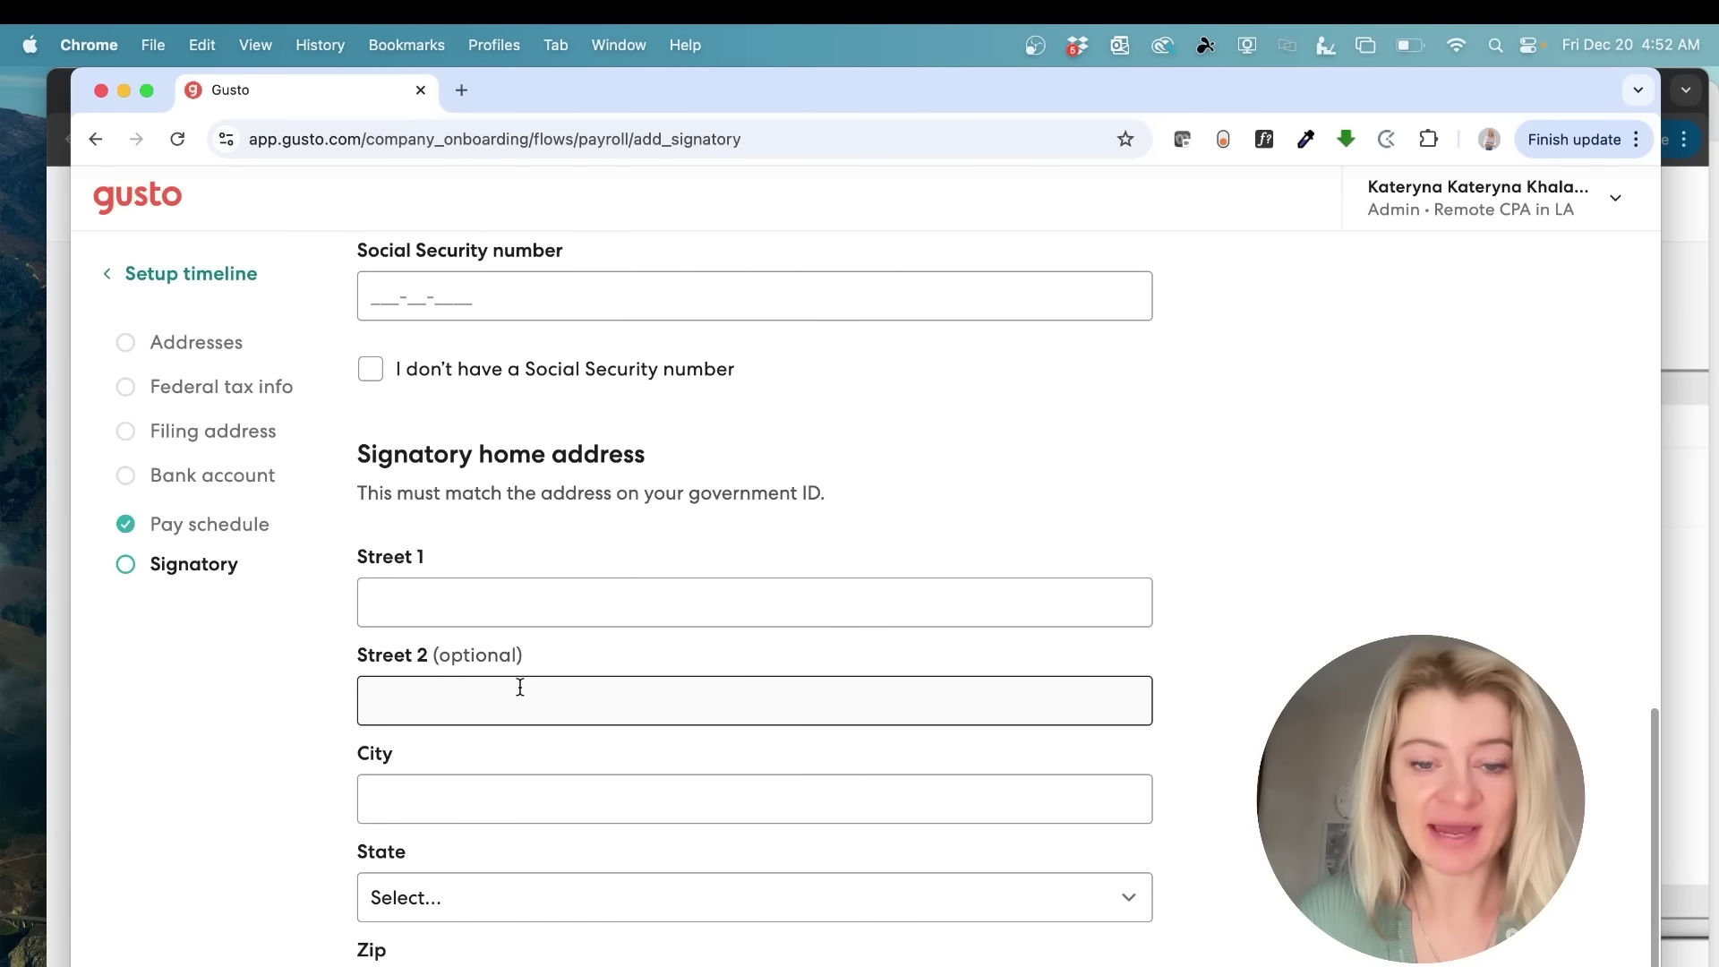
scroll(641, 719, down, 2)
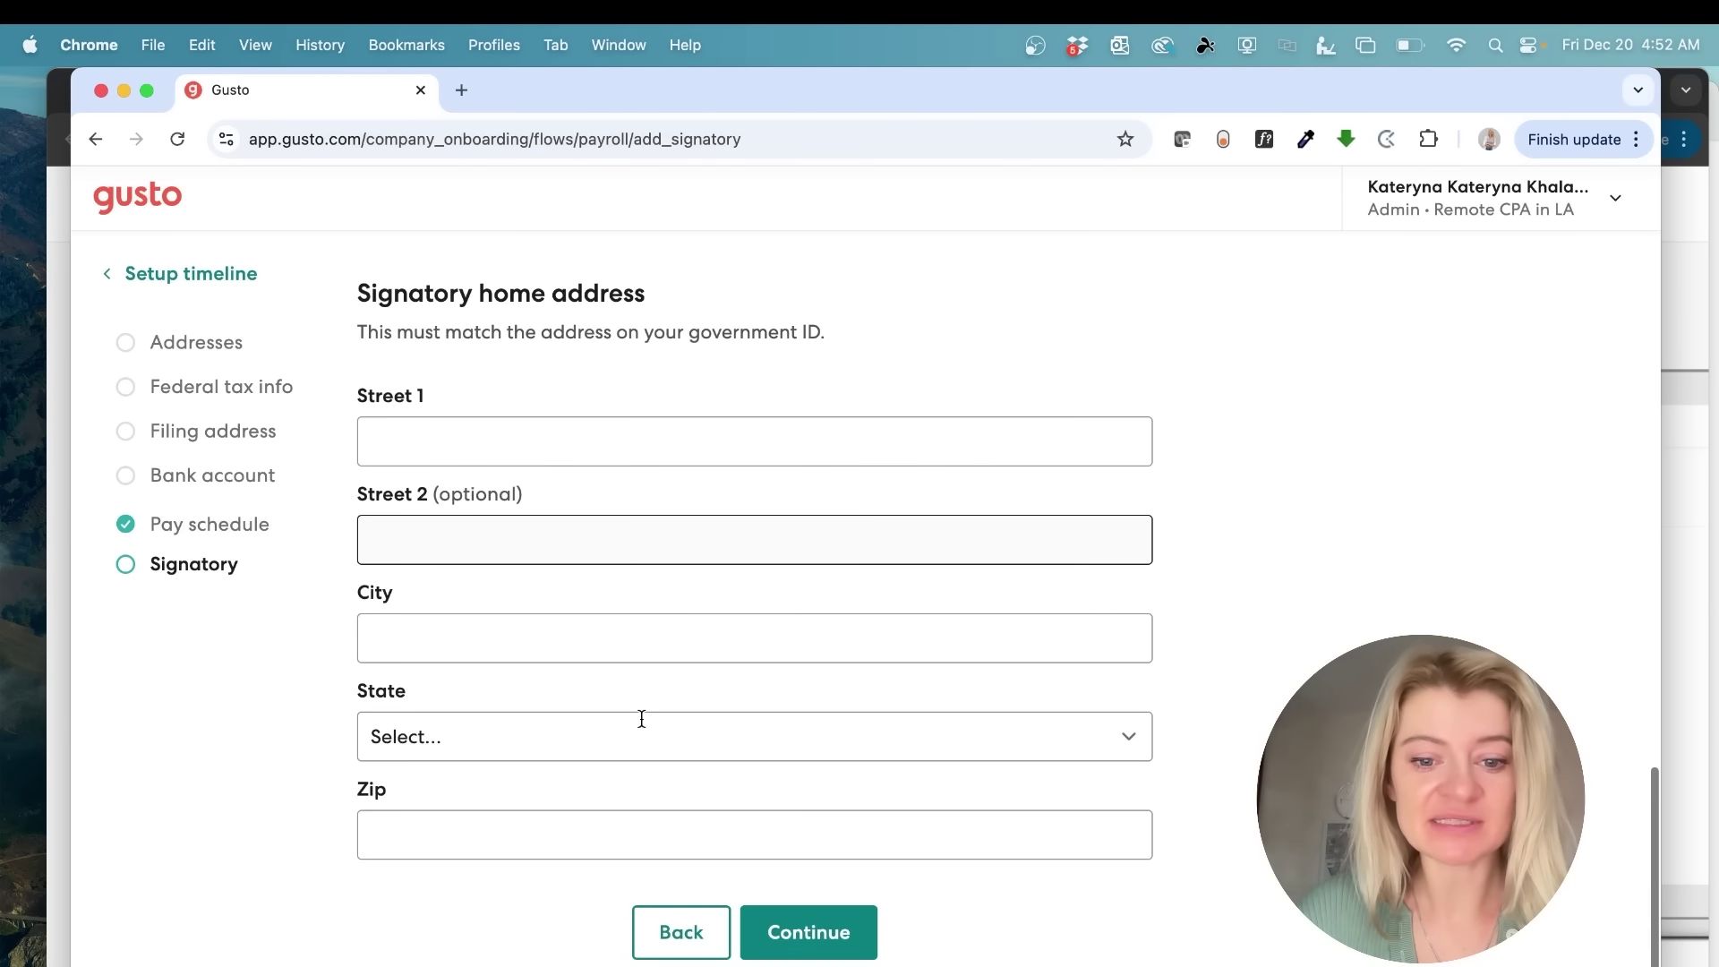
click(797, 936)
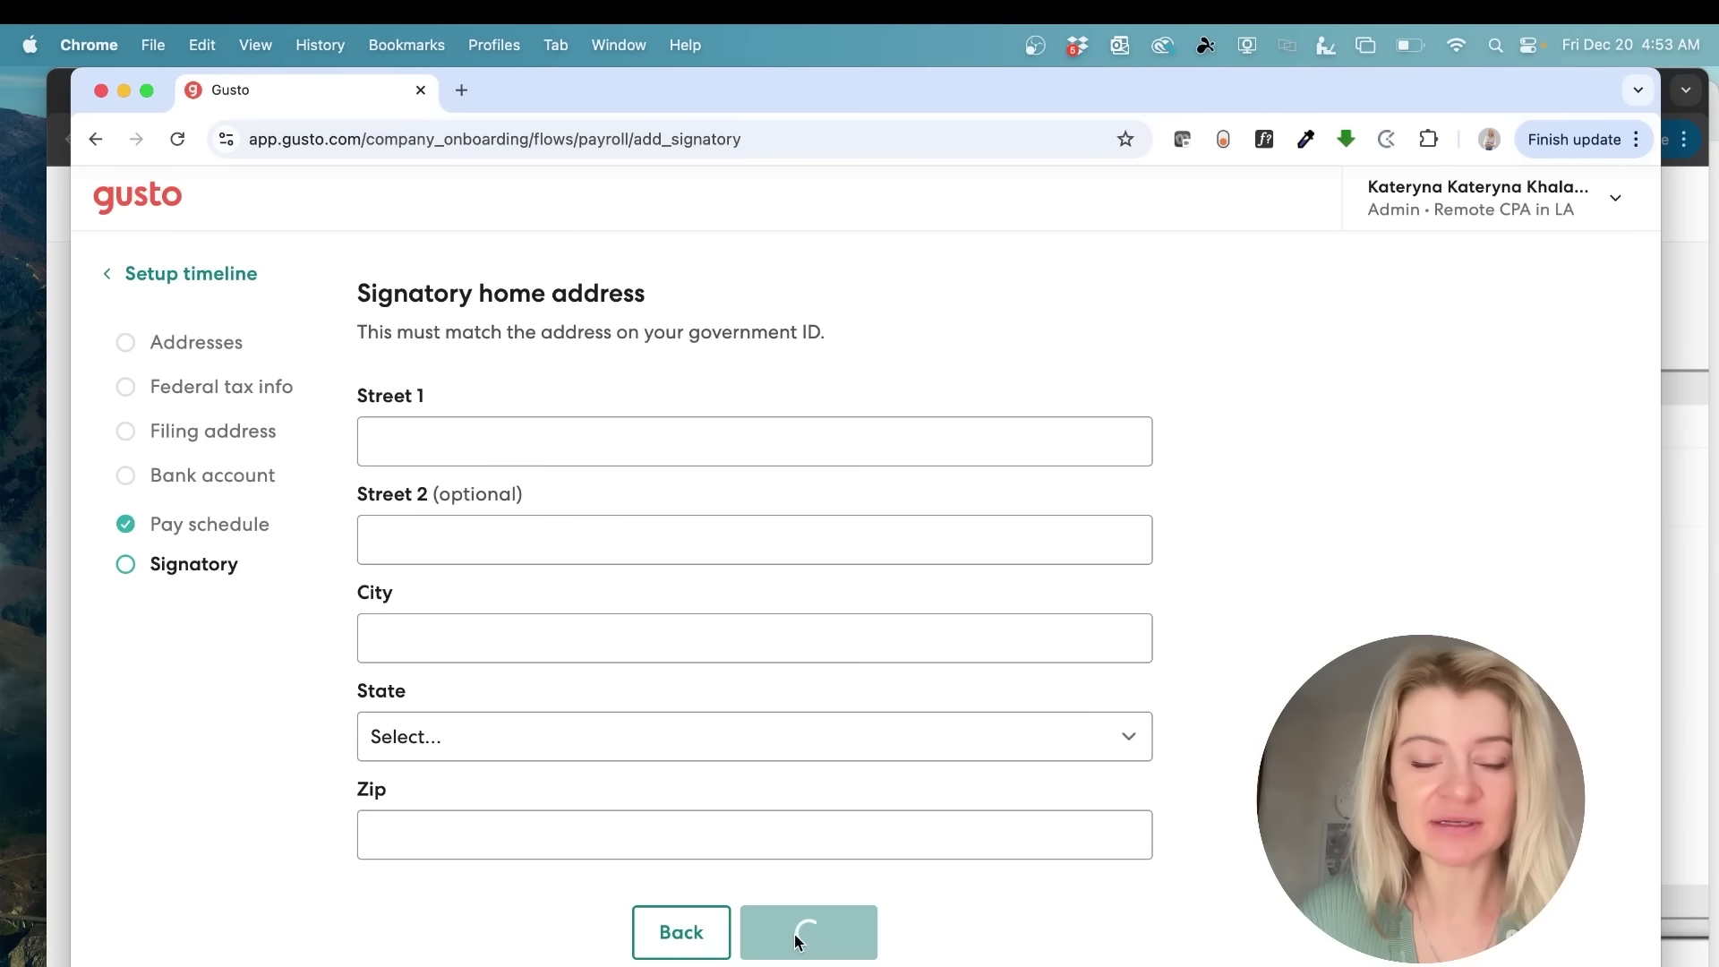
scroll(836, 691, up, 10)
scroll(838, 692, up, 8)
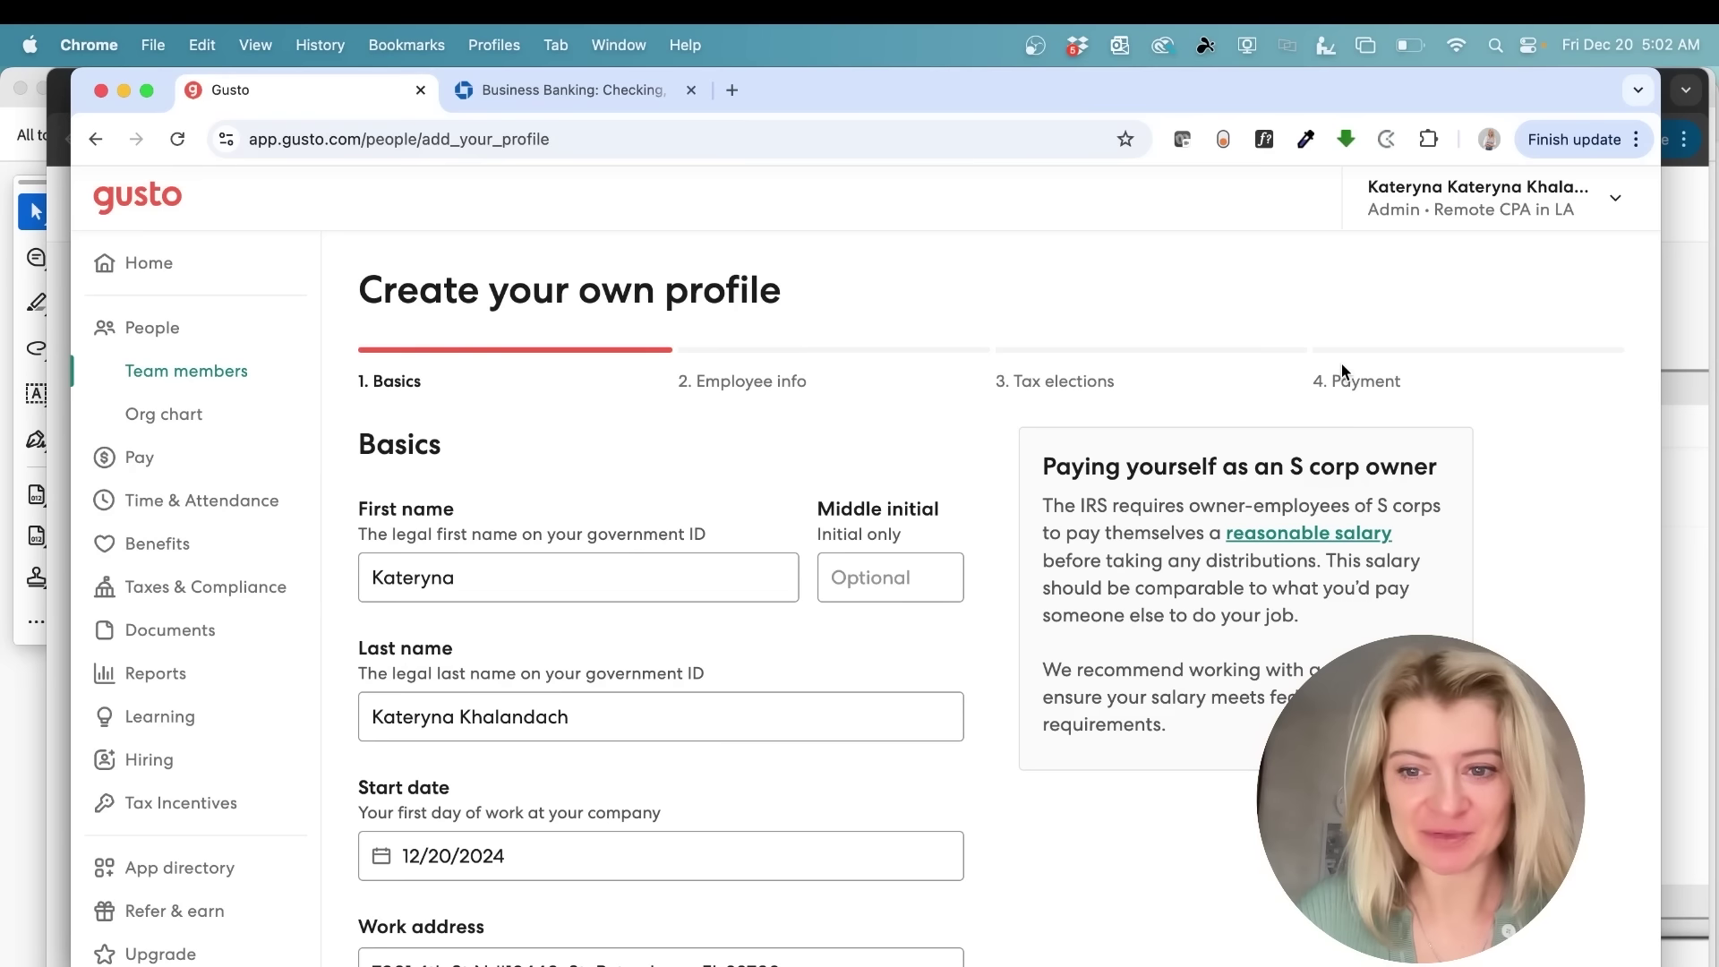
- Review the guidance on paying yourself as an S corp owner and the profile's basic name, start date and work address fields
drag(1094, 464, 1113, 616)
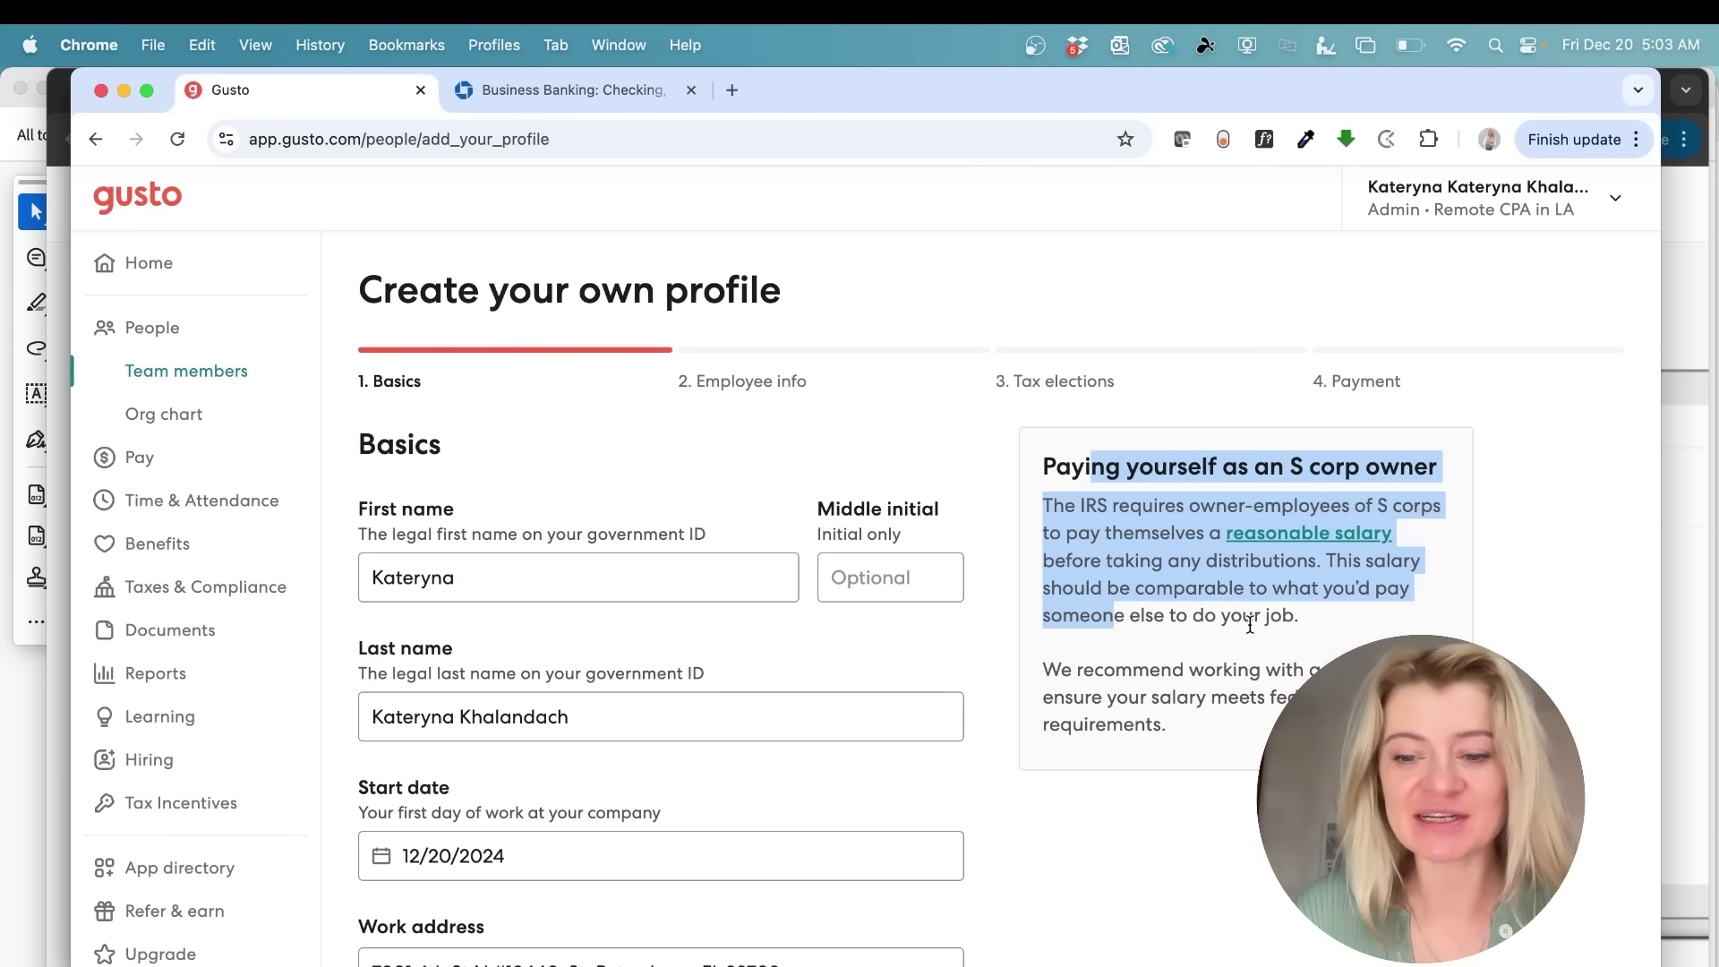
click(1005, 643)
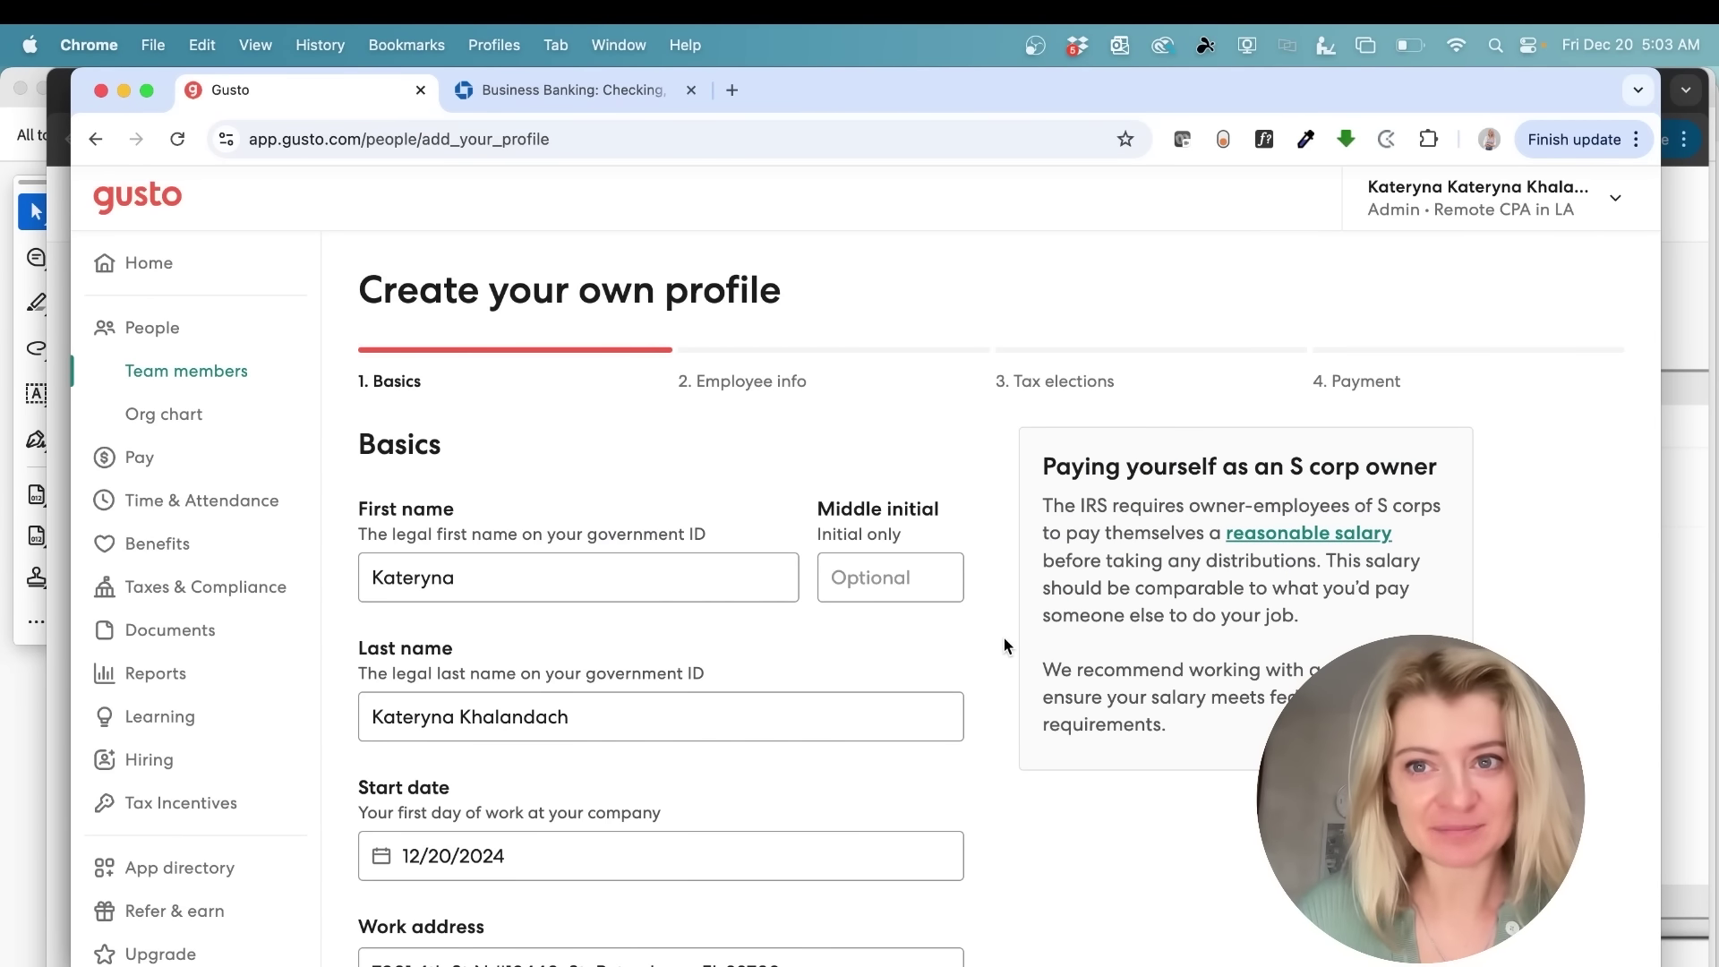
scroll(1004, 643, down, 6)
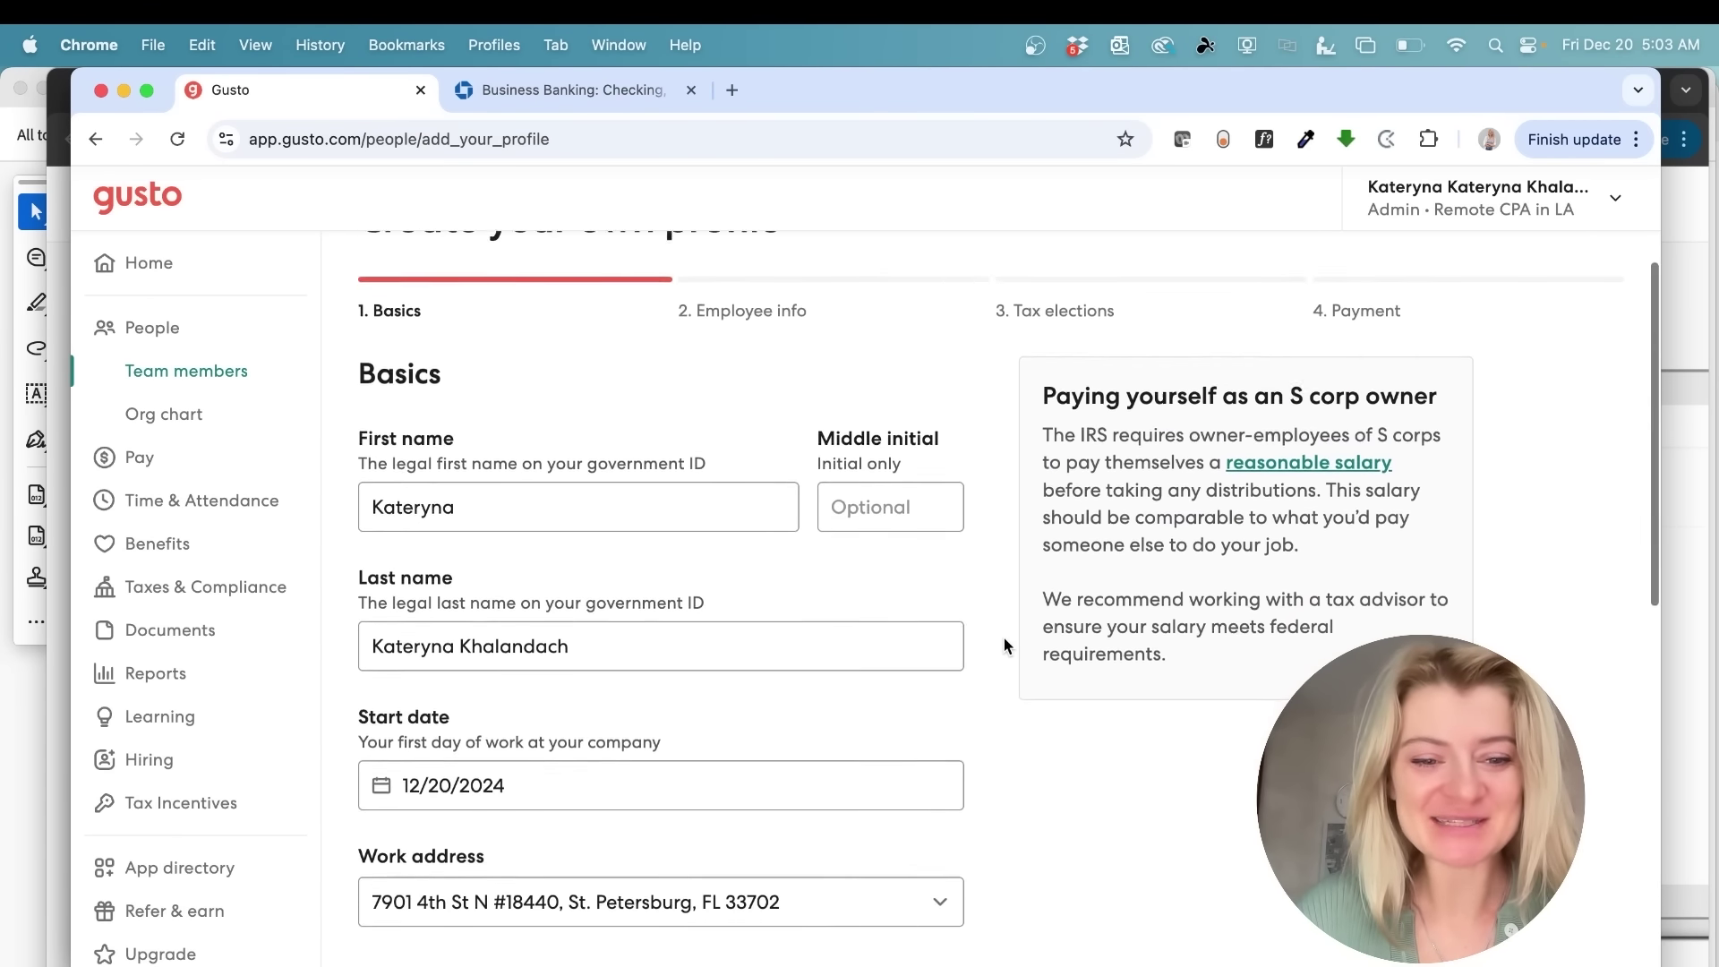
scroll(1002, 637, down, 1)
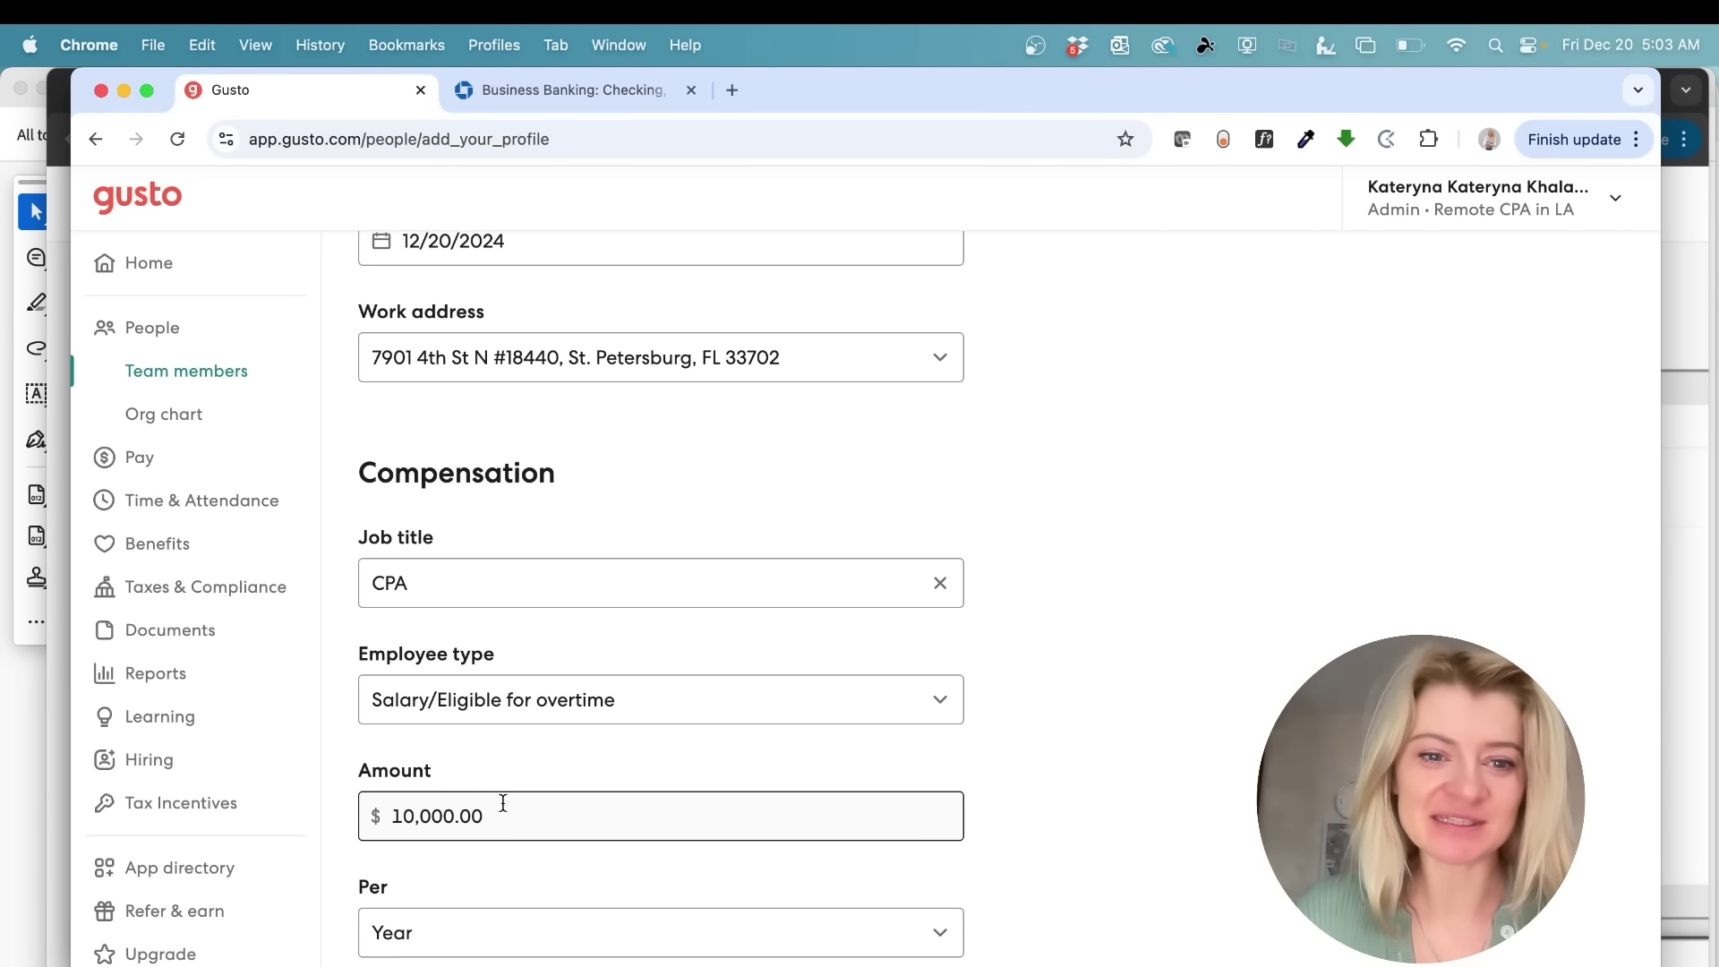
- Try to save the owner's compensation with the employee type set to Salary/No overtime
click(583, 705)
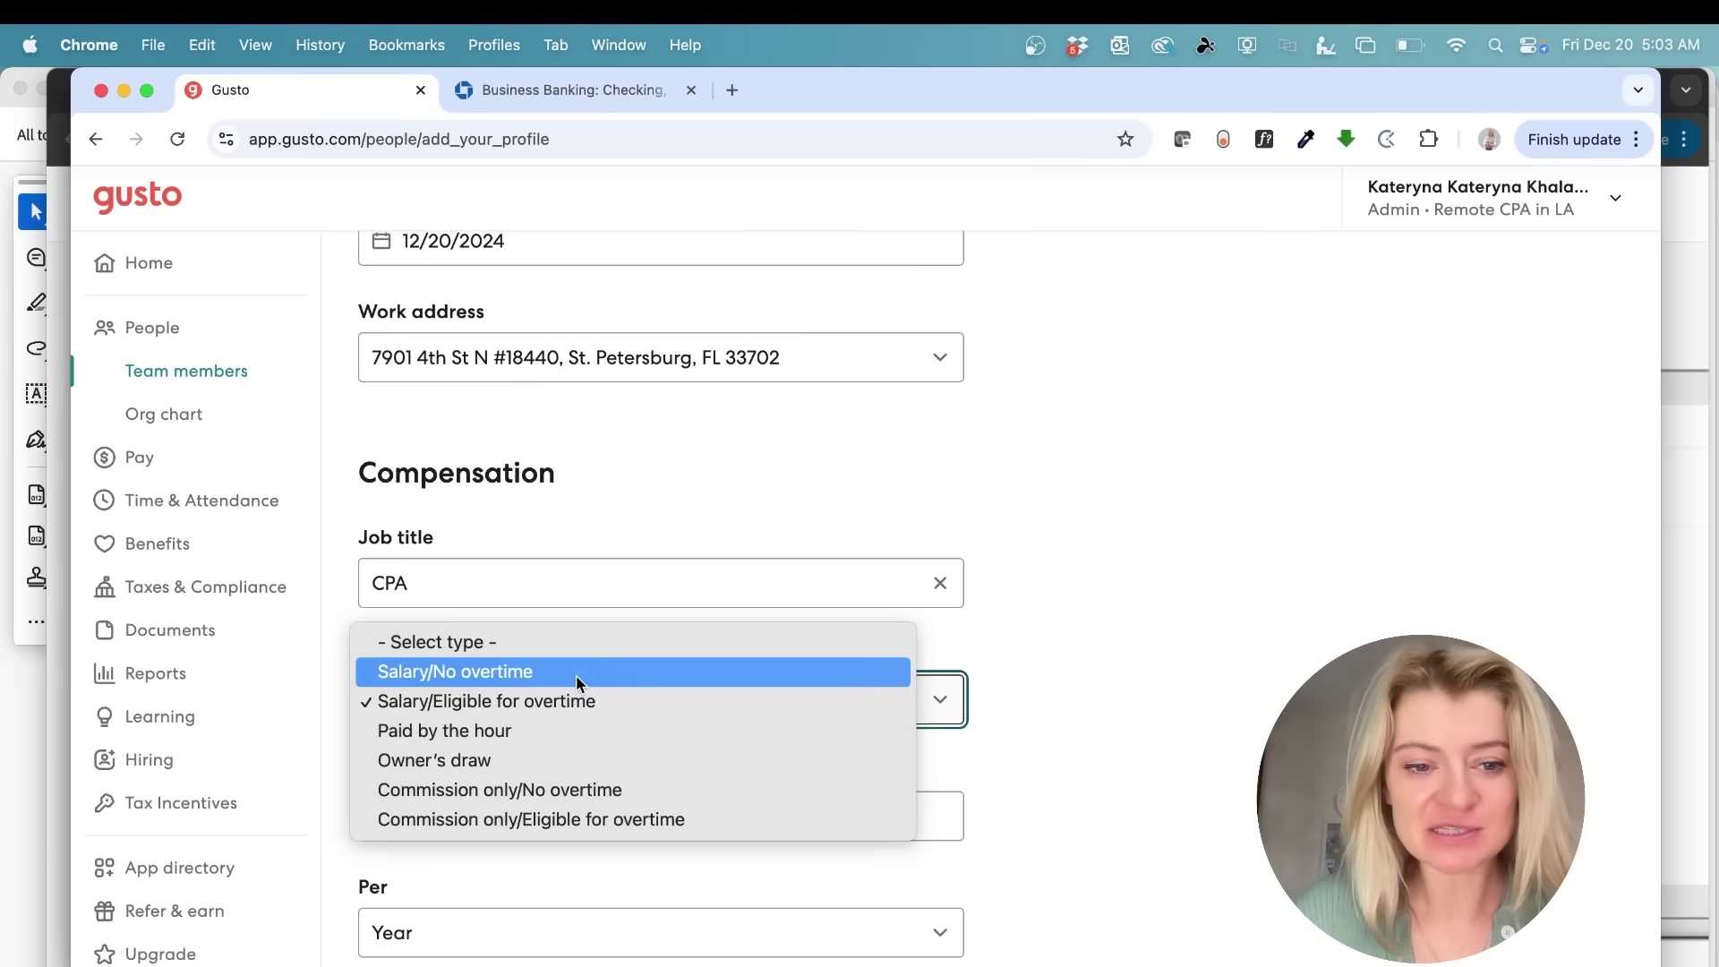
click(576, 675)
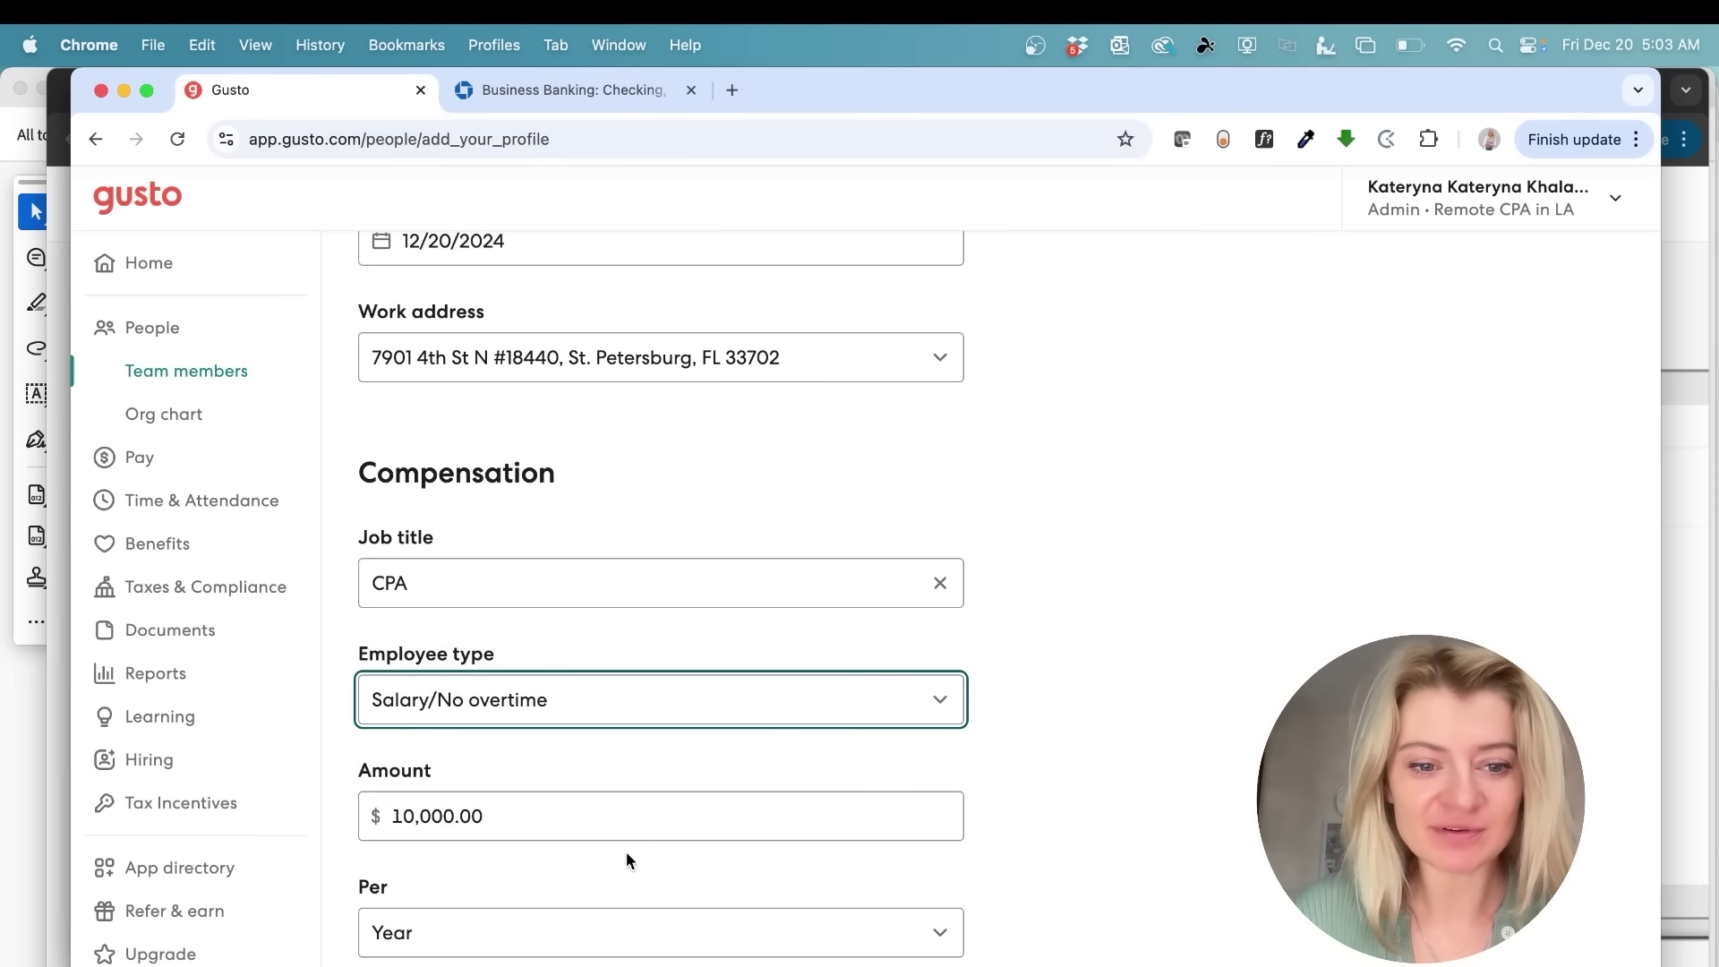
scroll(634, 874, down, 3)
scroll(634, 874, down, 5)
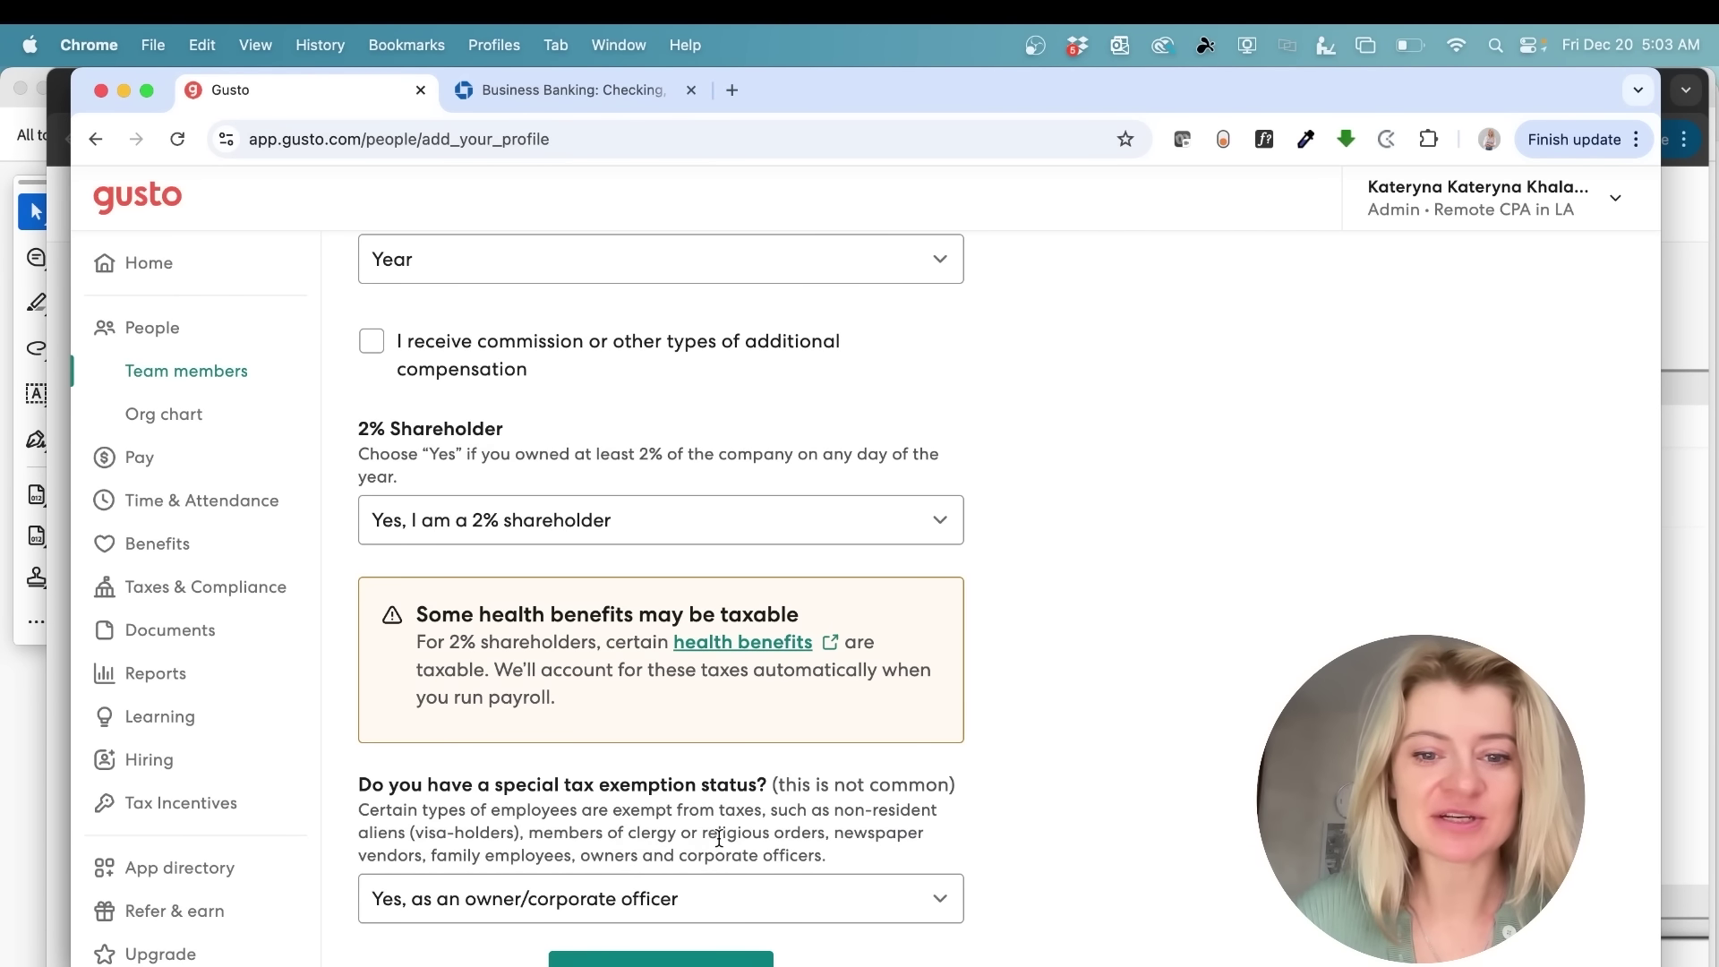
scroll(719, 837, up, 8)
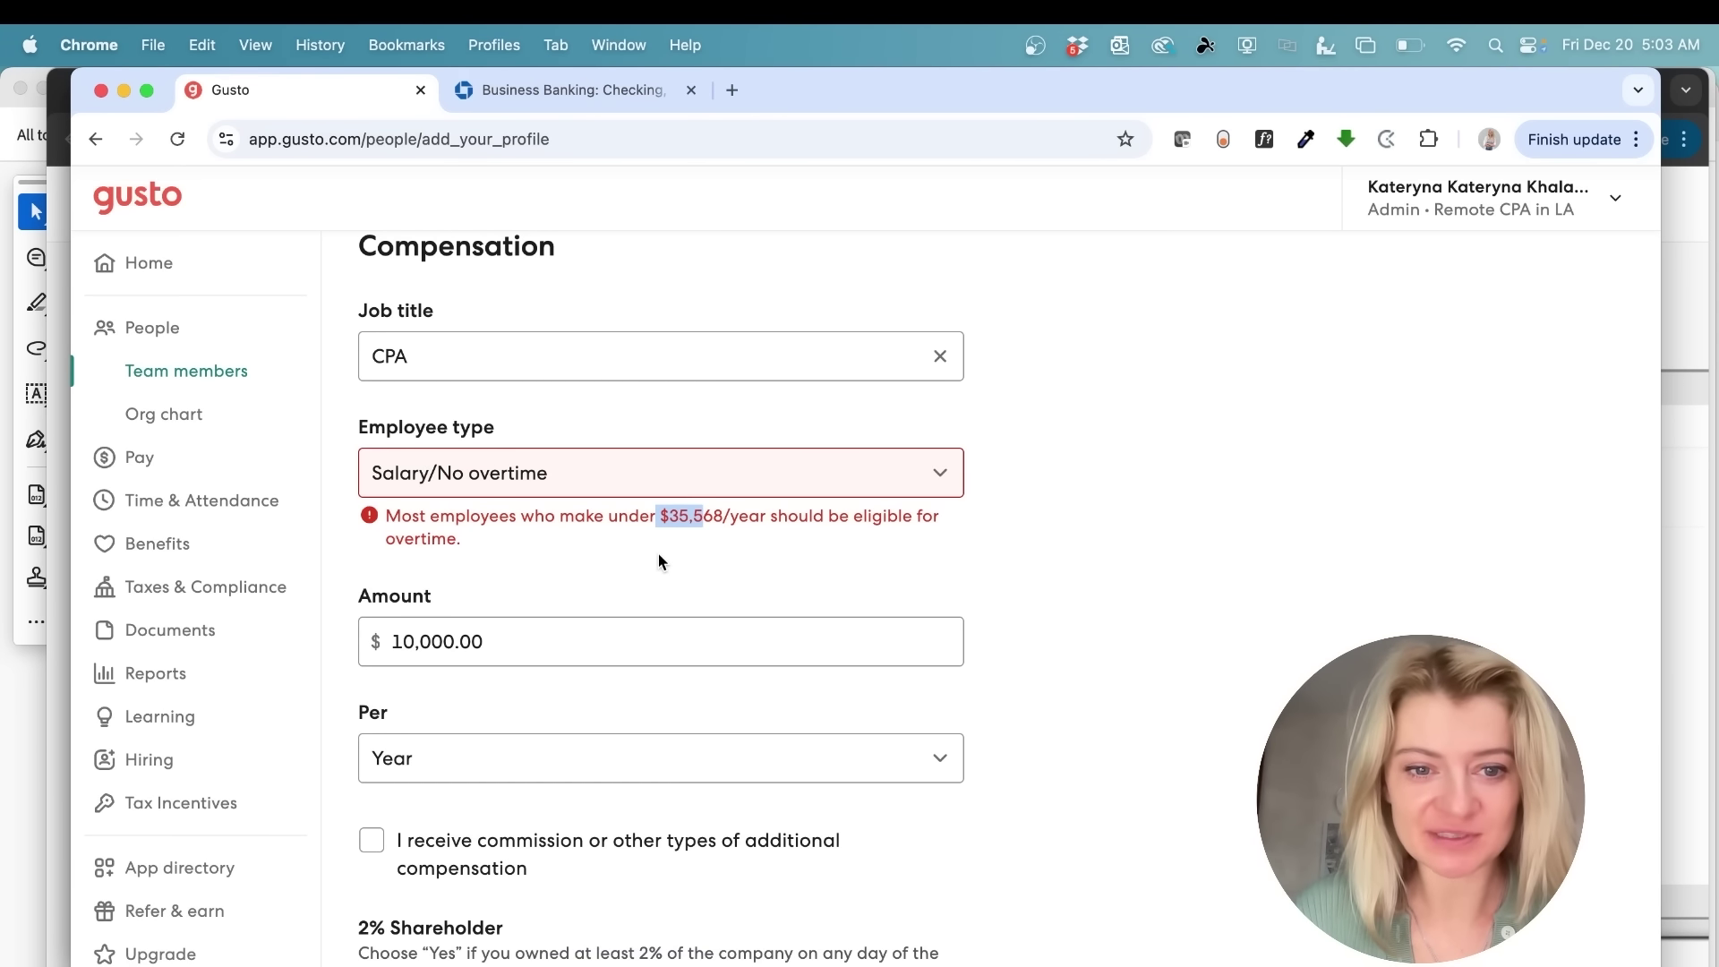
drag(655, 520, 722, 522)
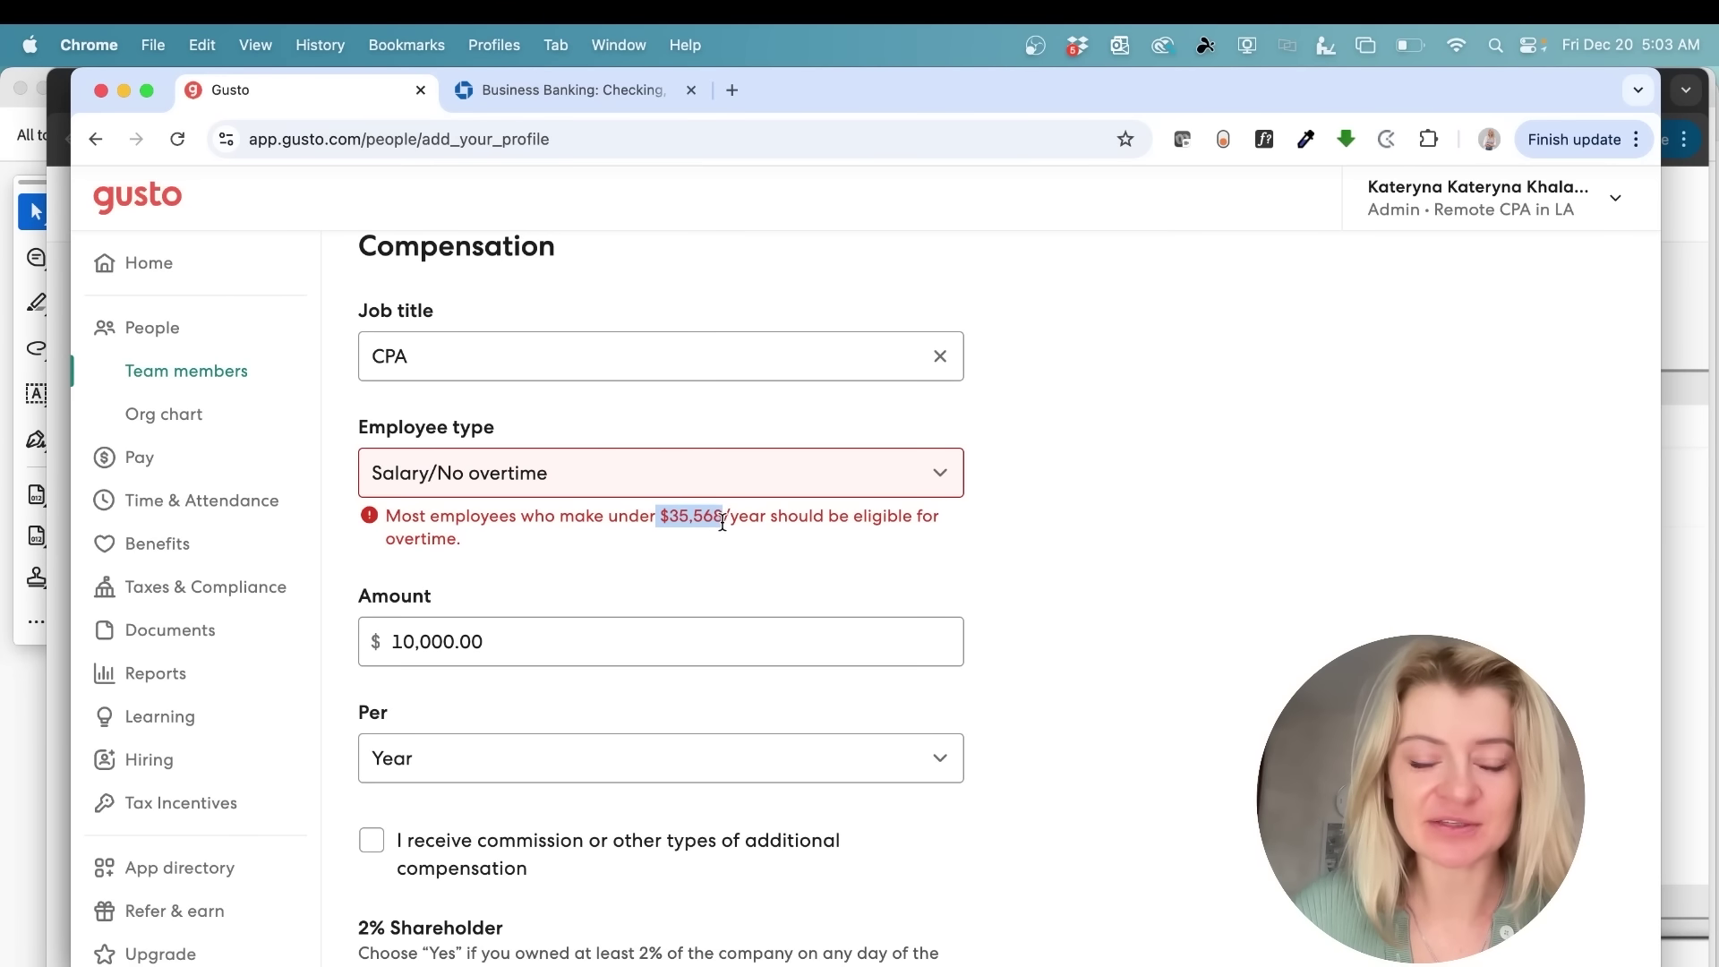
- Set the employee type to Salary/Eligible for overtime and keep the special tax exemption status as an owner/corporate officer
click(573, 475)
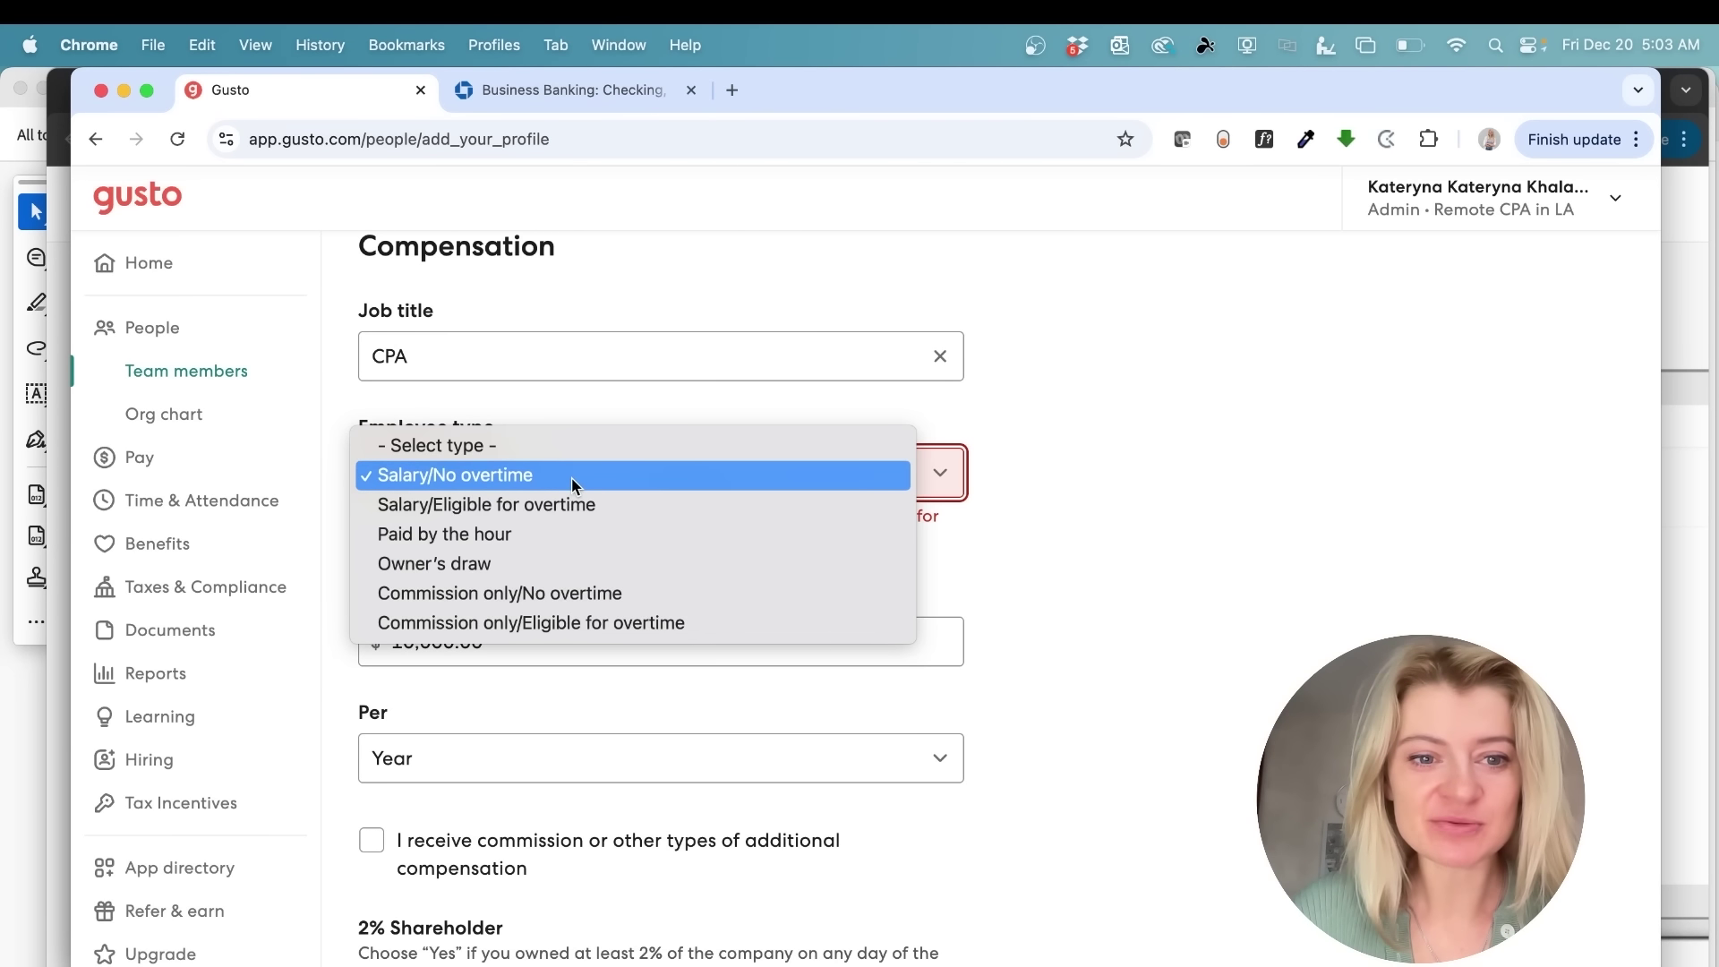
click(575, 505)
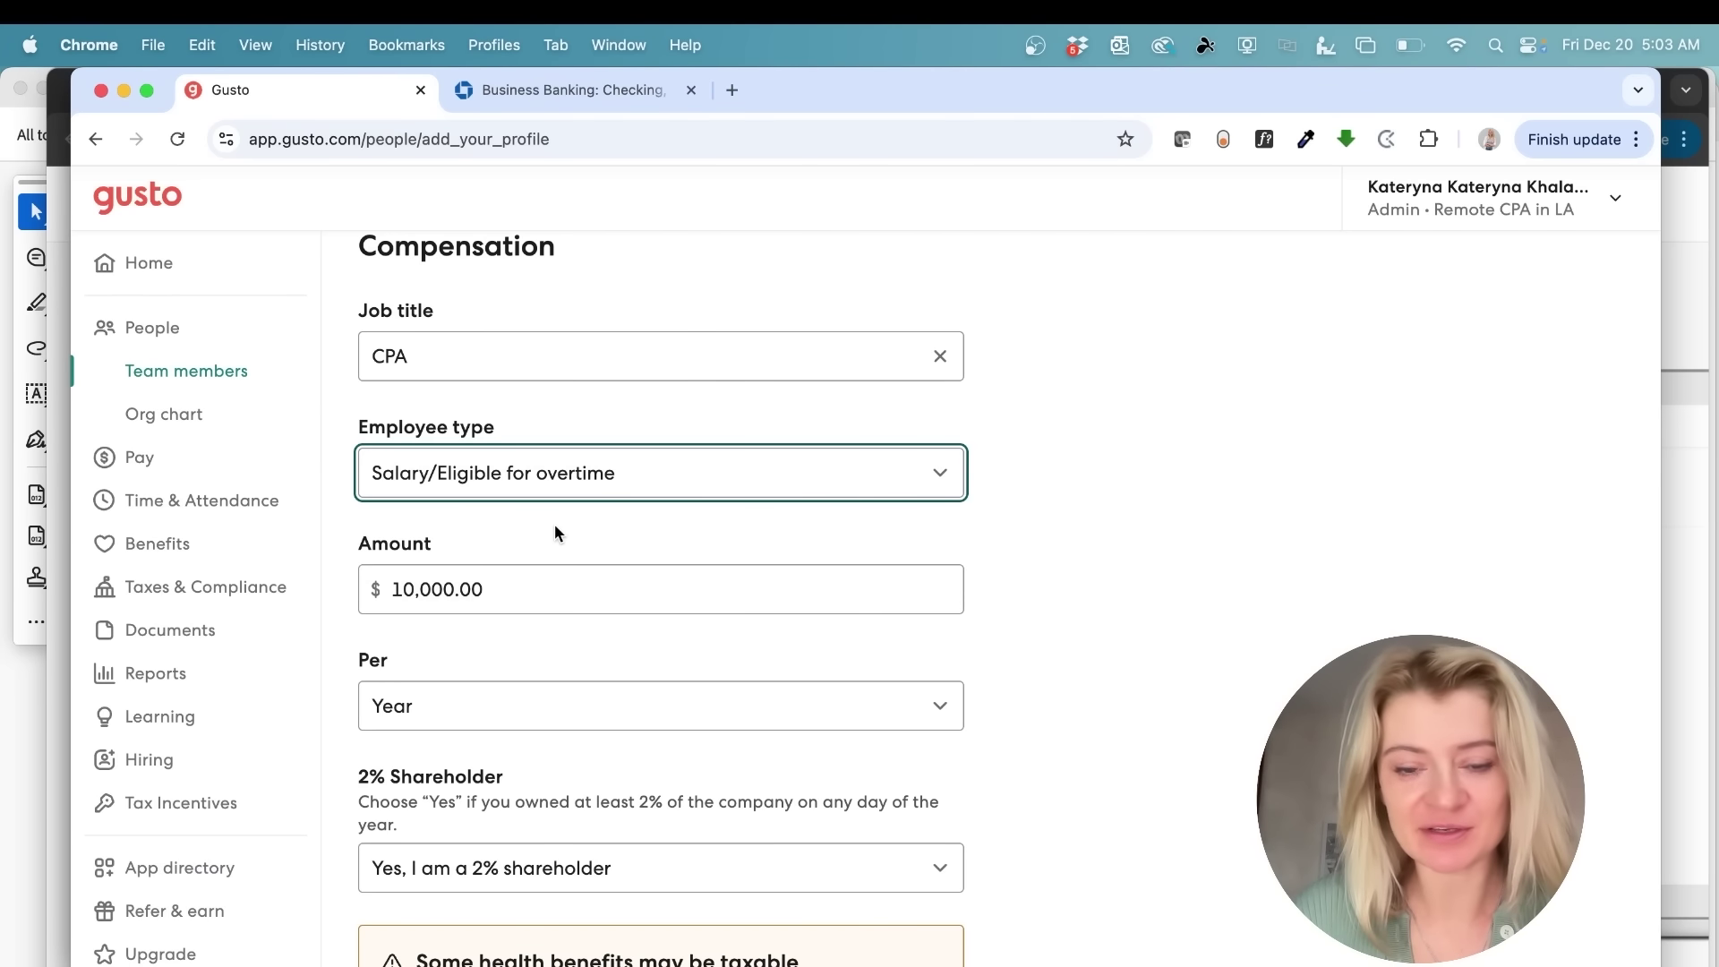
scroll(555, 524, down, 4)
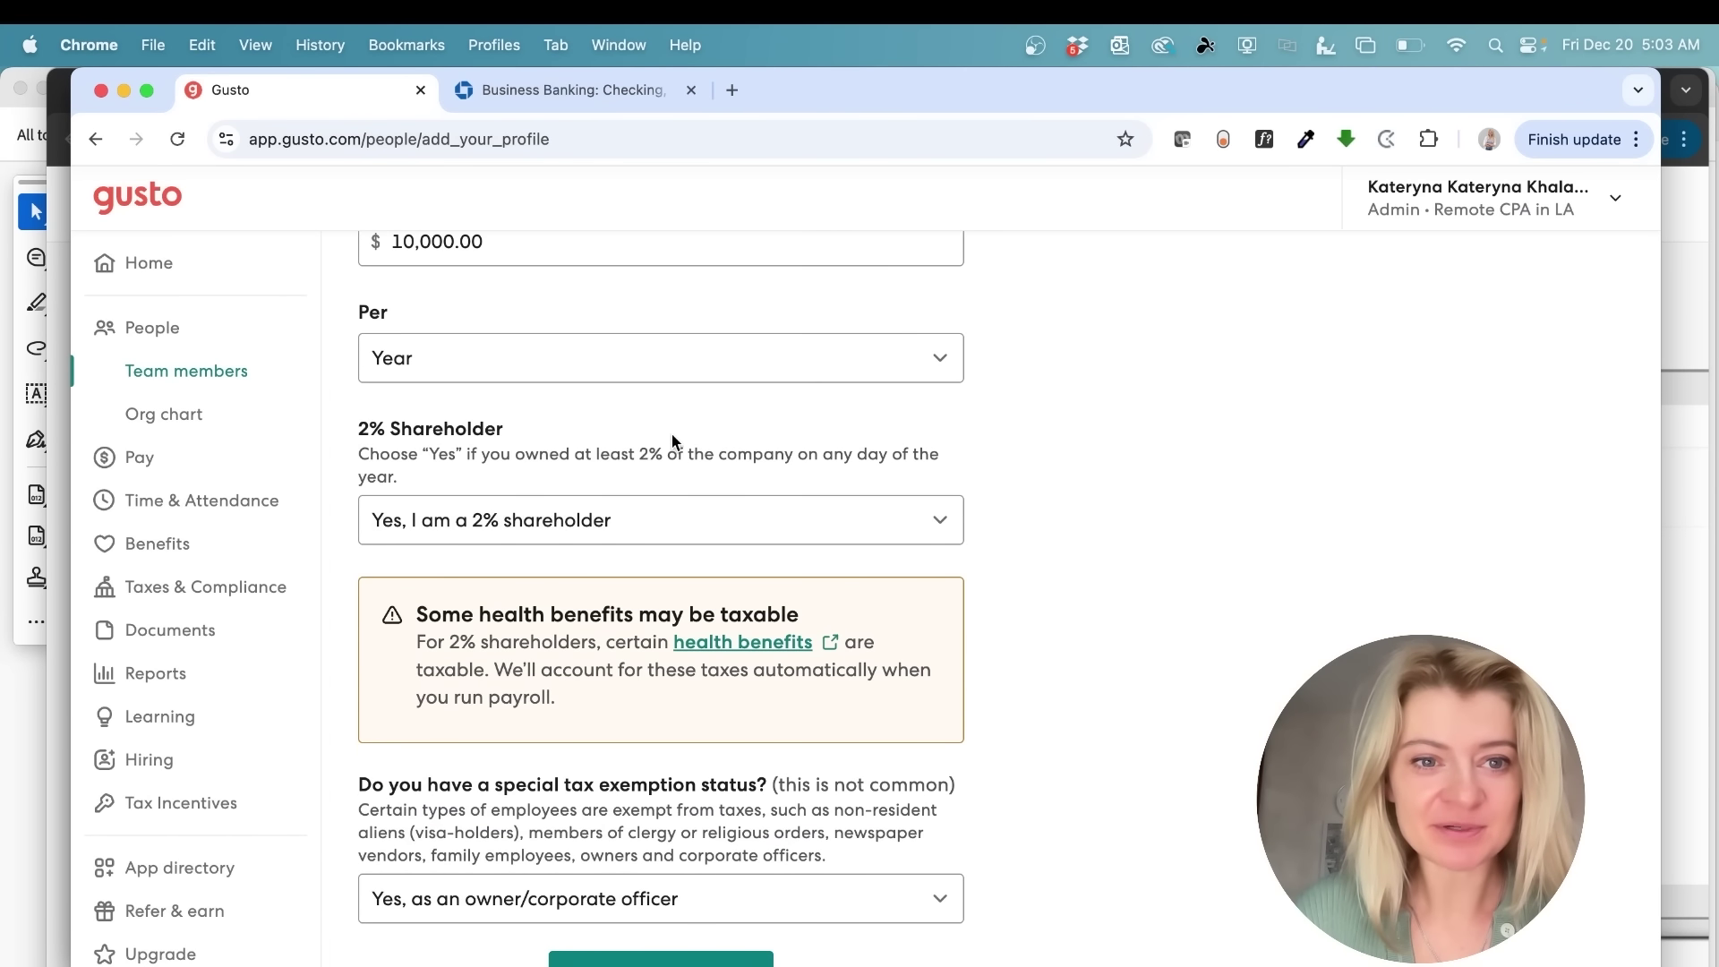
scroll(671, 445, up, 1)
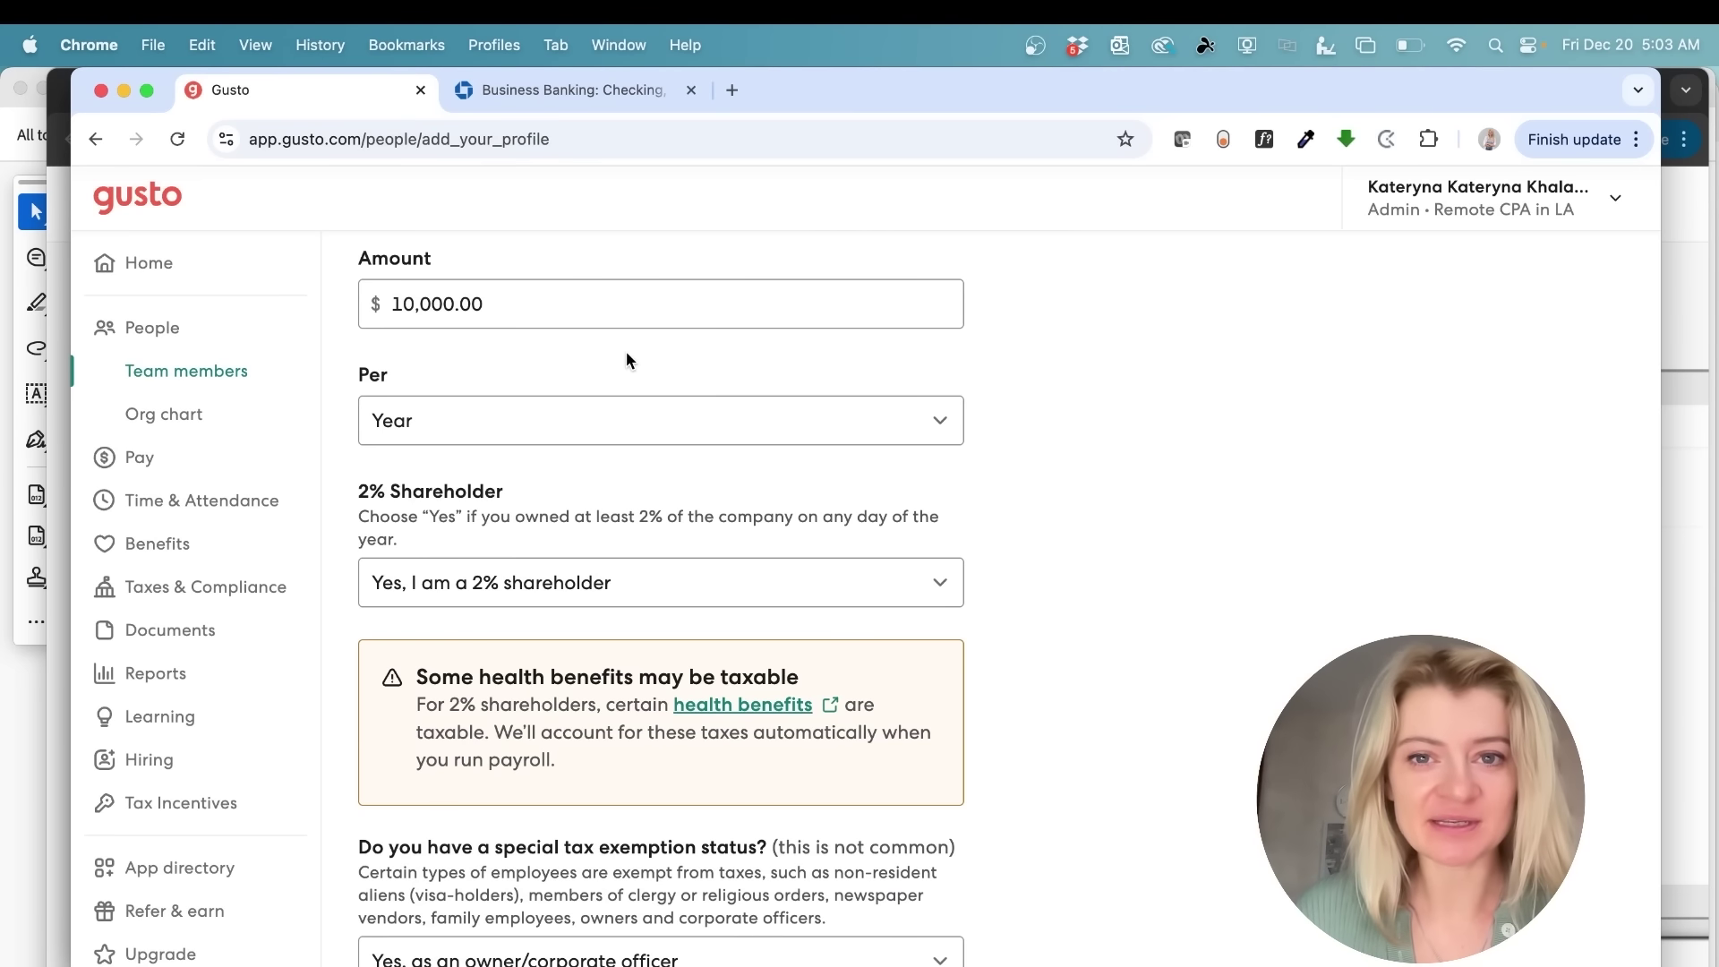
scroll(626, 358, down, 1)
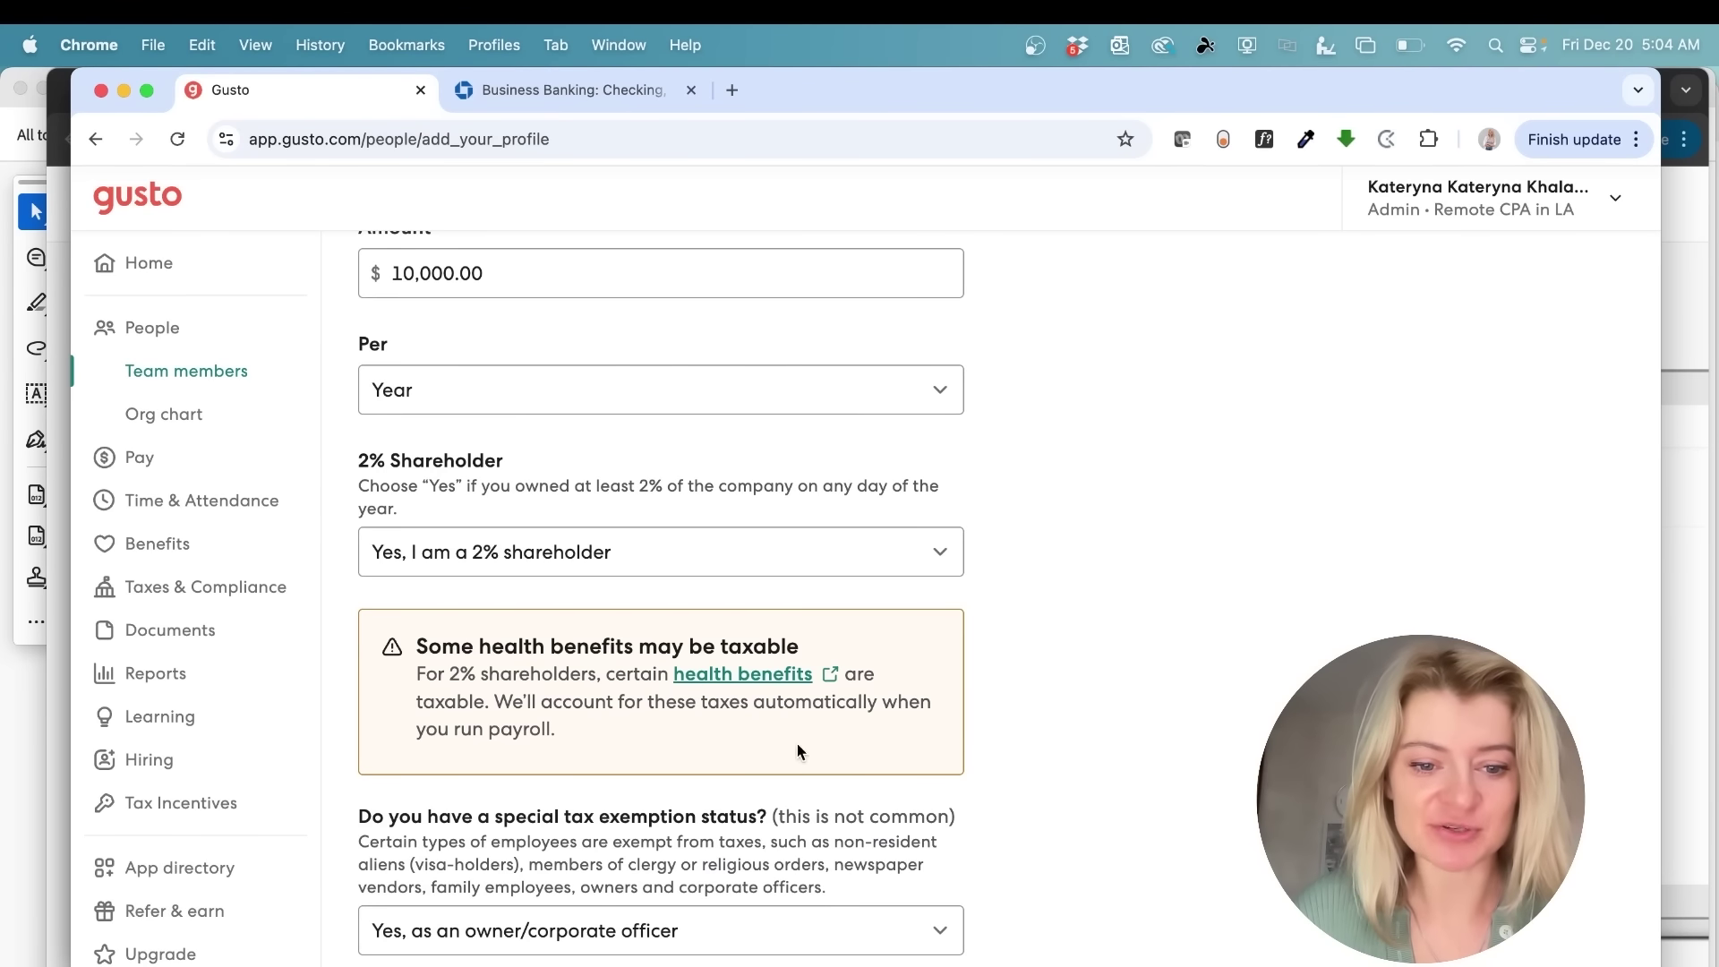
click(590, 934)
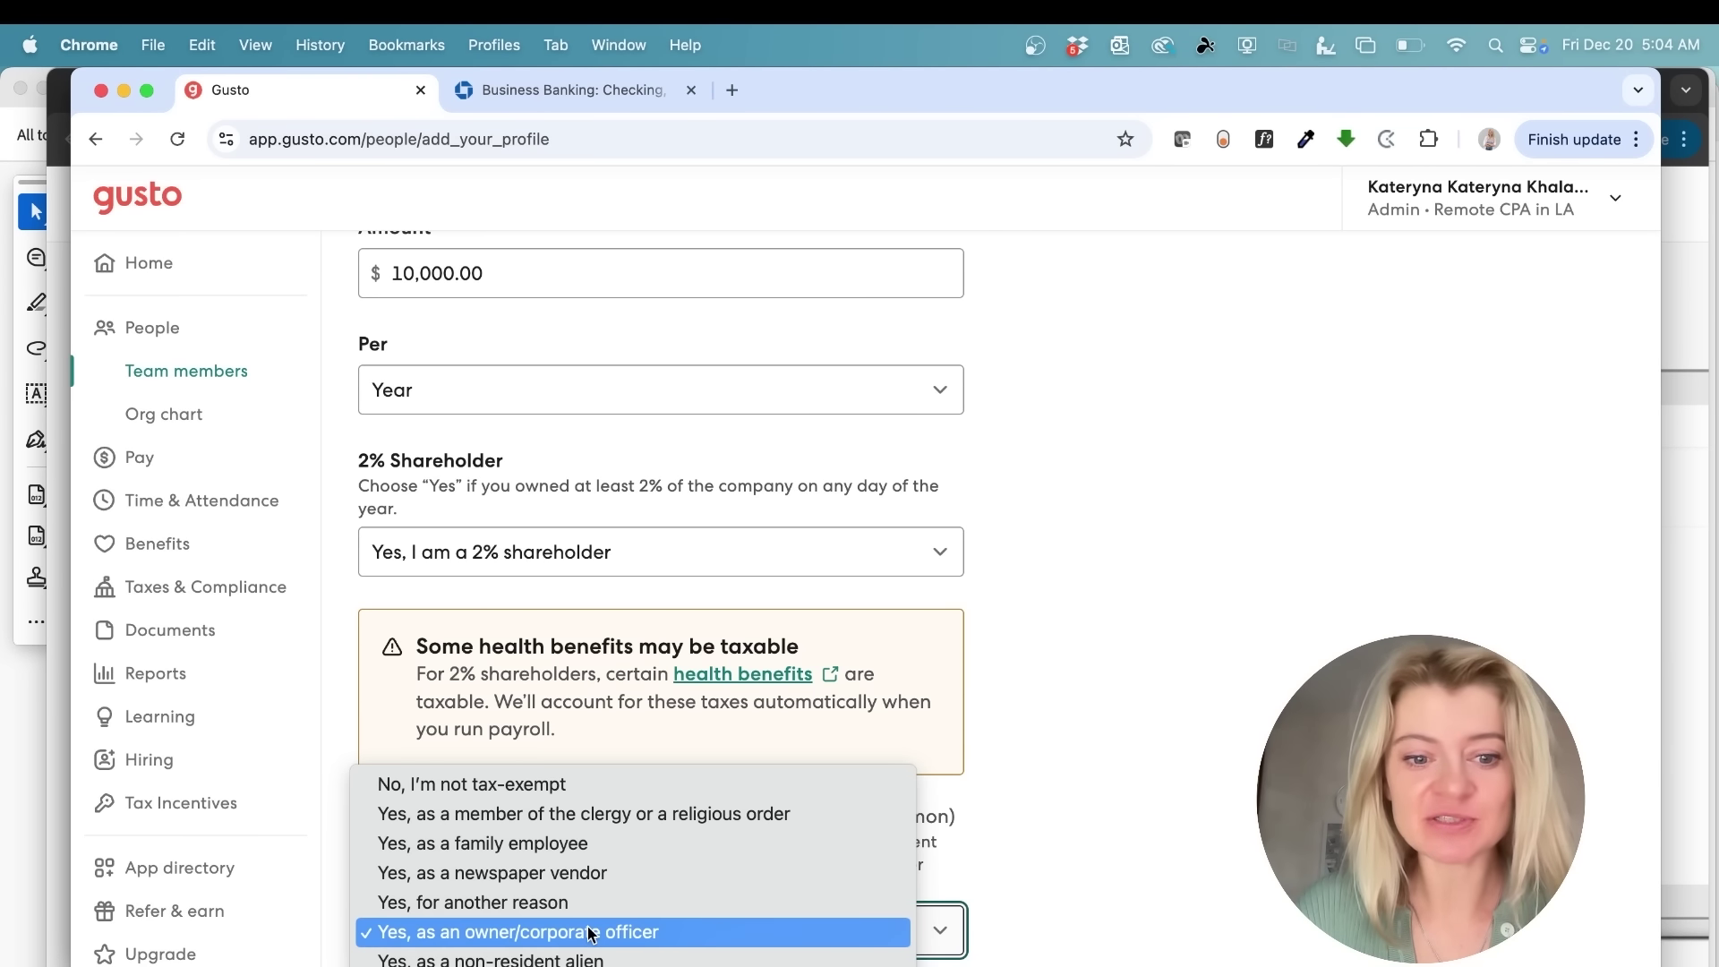
click(591, 932)
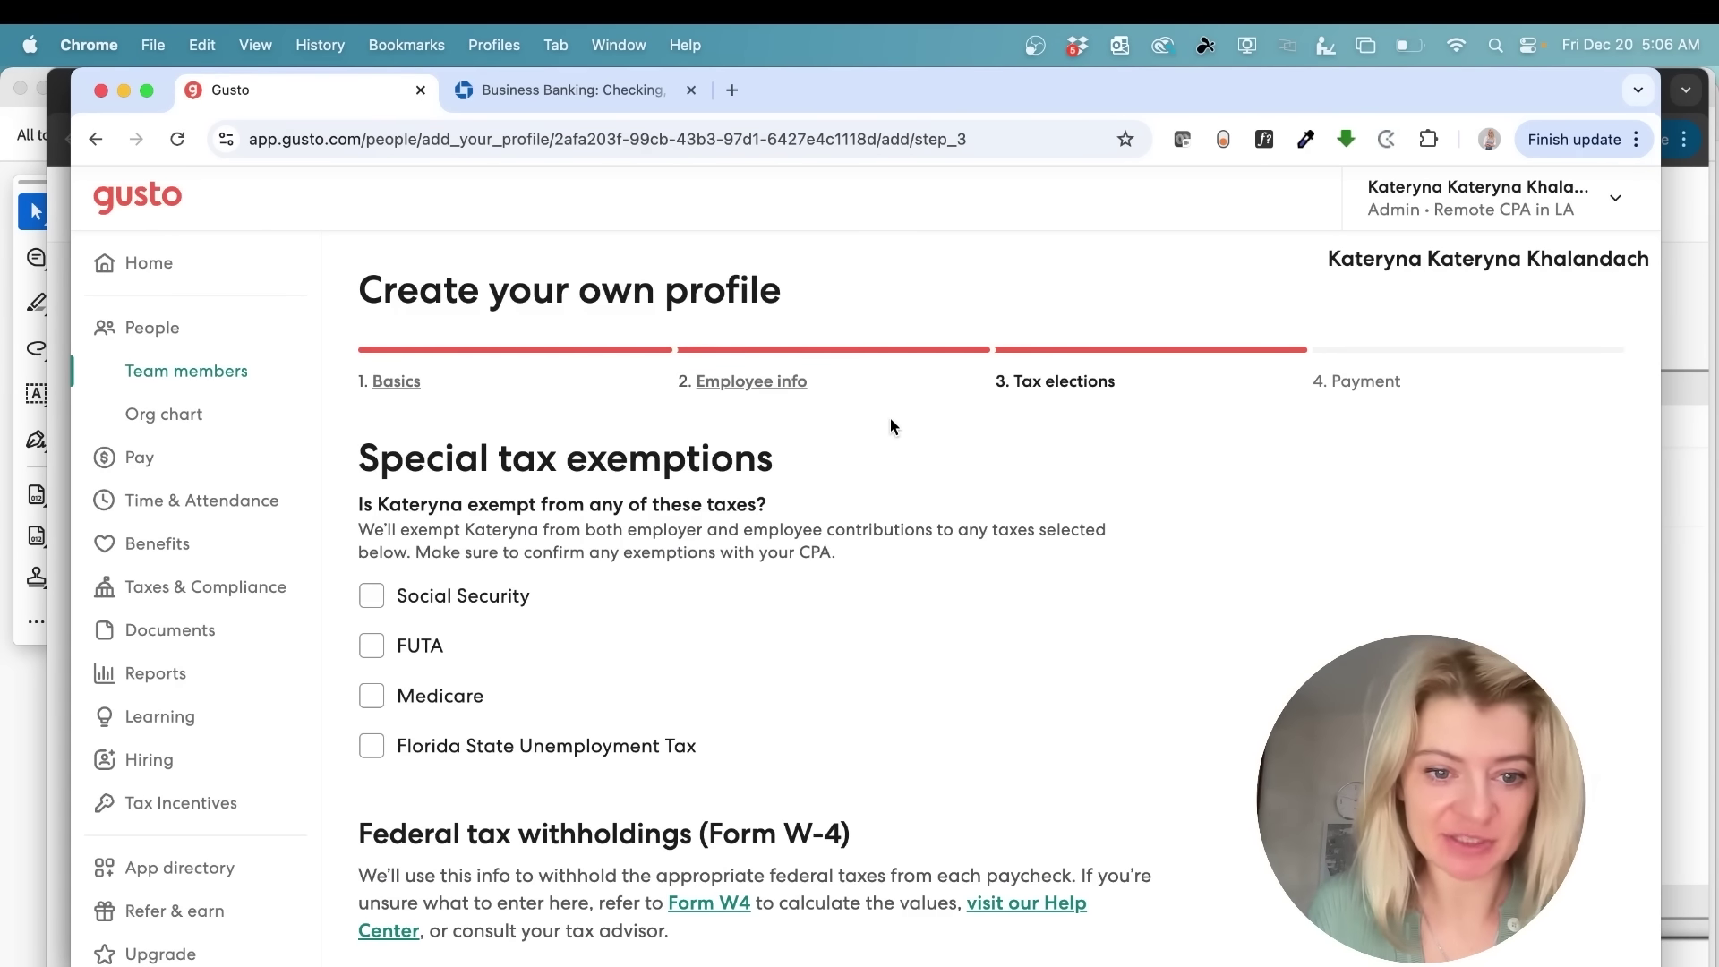
- Examine the special tax exemptions and the available federal filing status options in the tax elections, leaving them unselected
scroll(890, 417, down, 2)
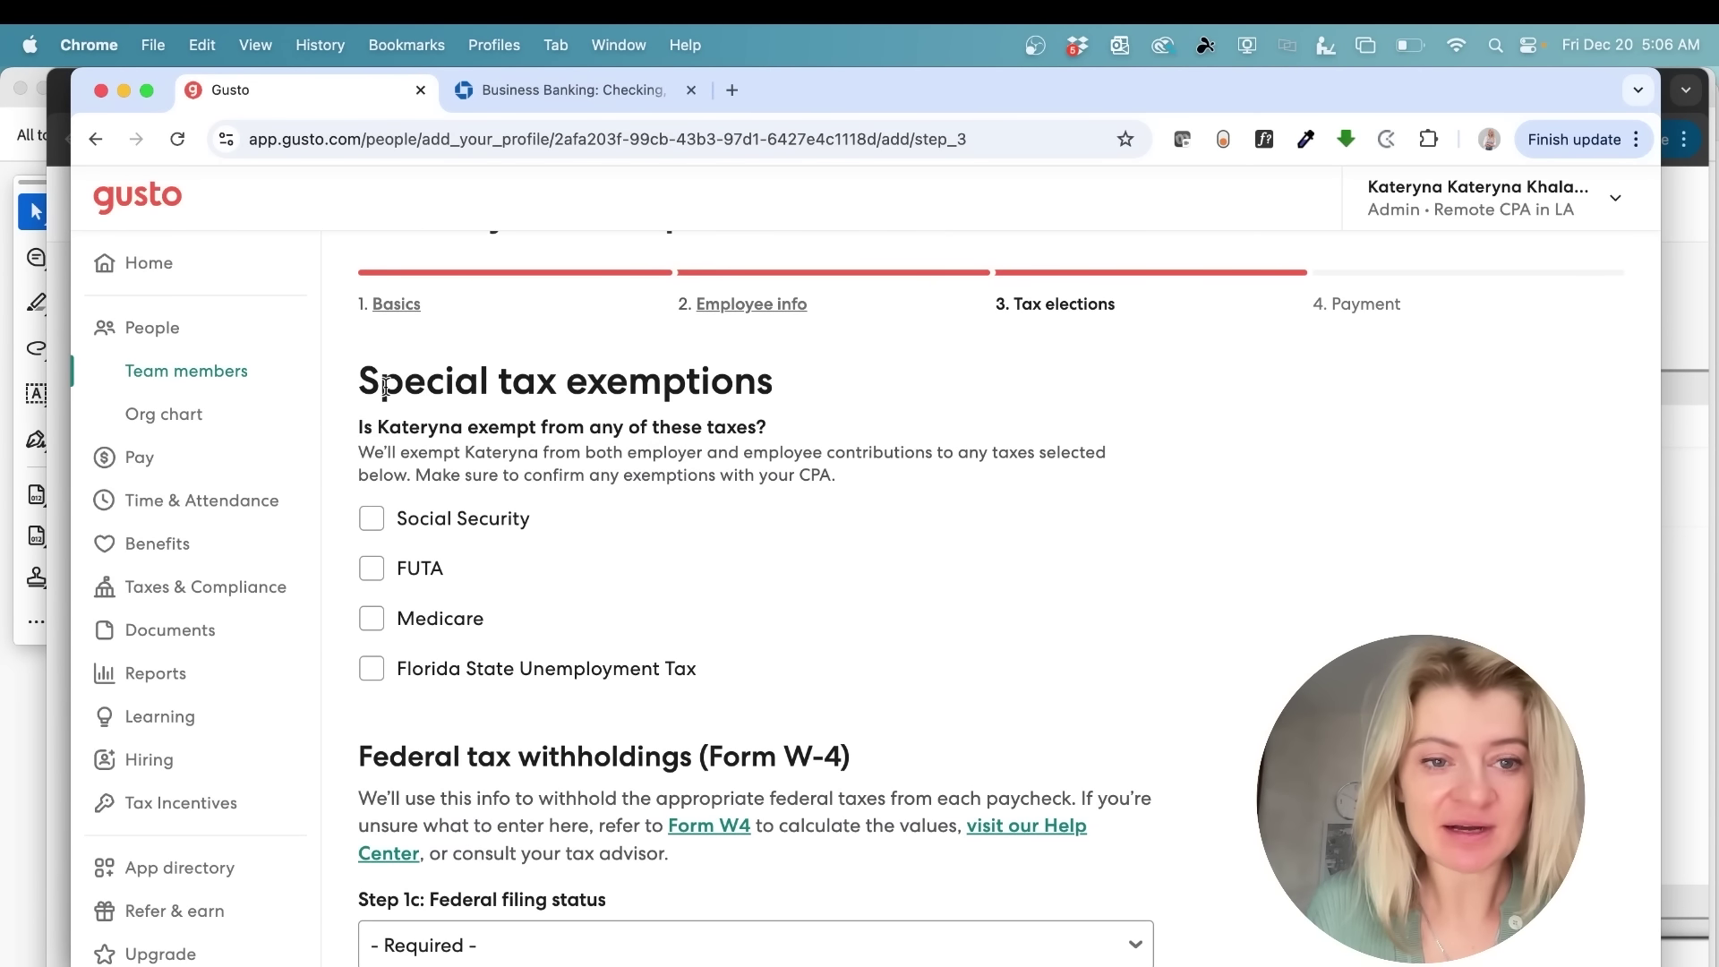
drag(380, 383, 658, 370)
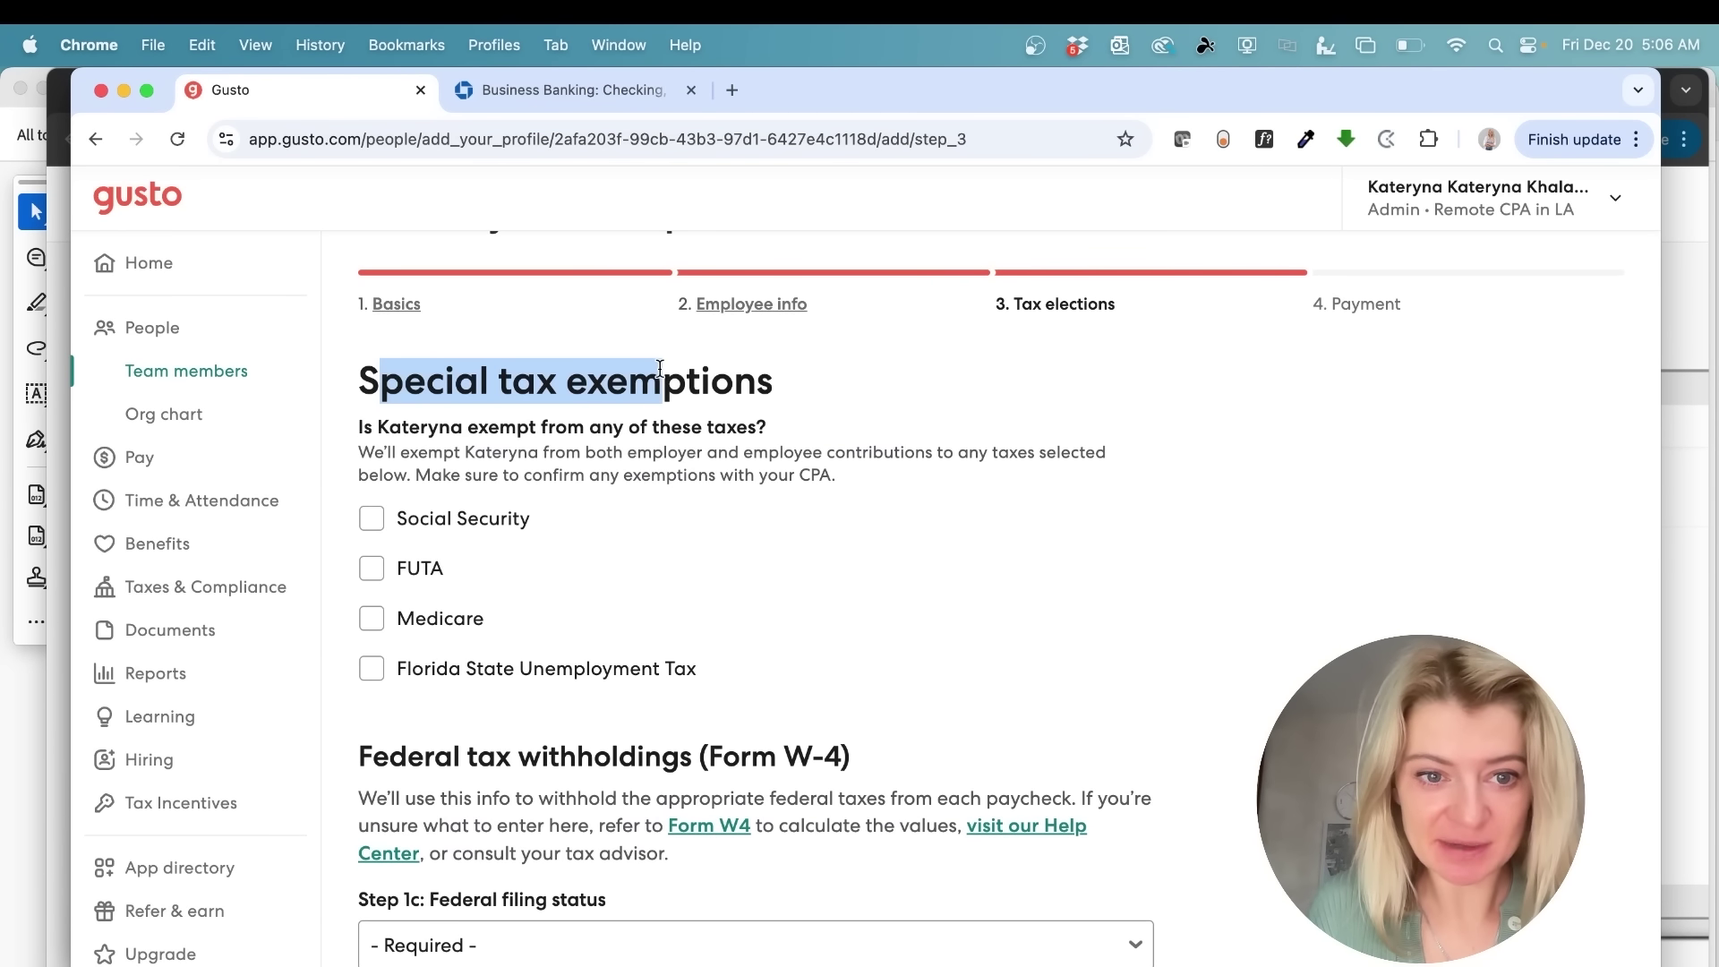
scroll(661, 372, down, 1)
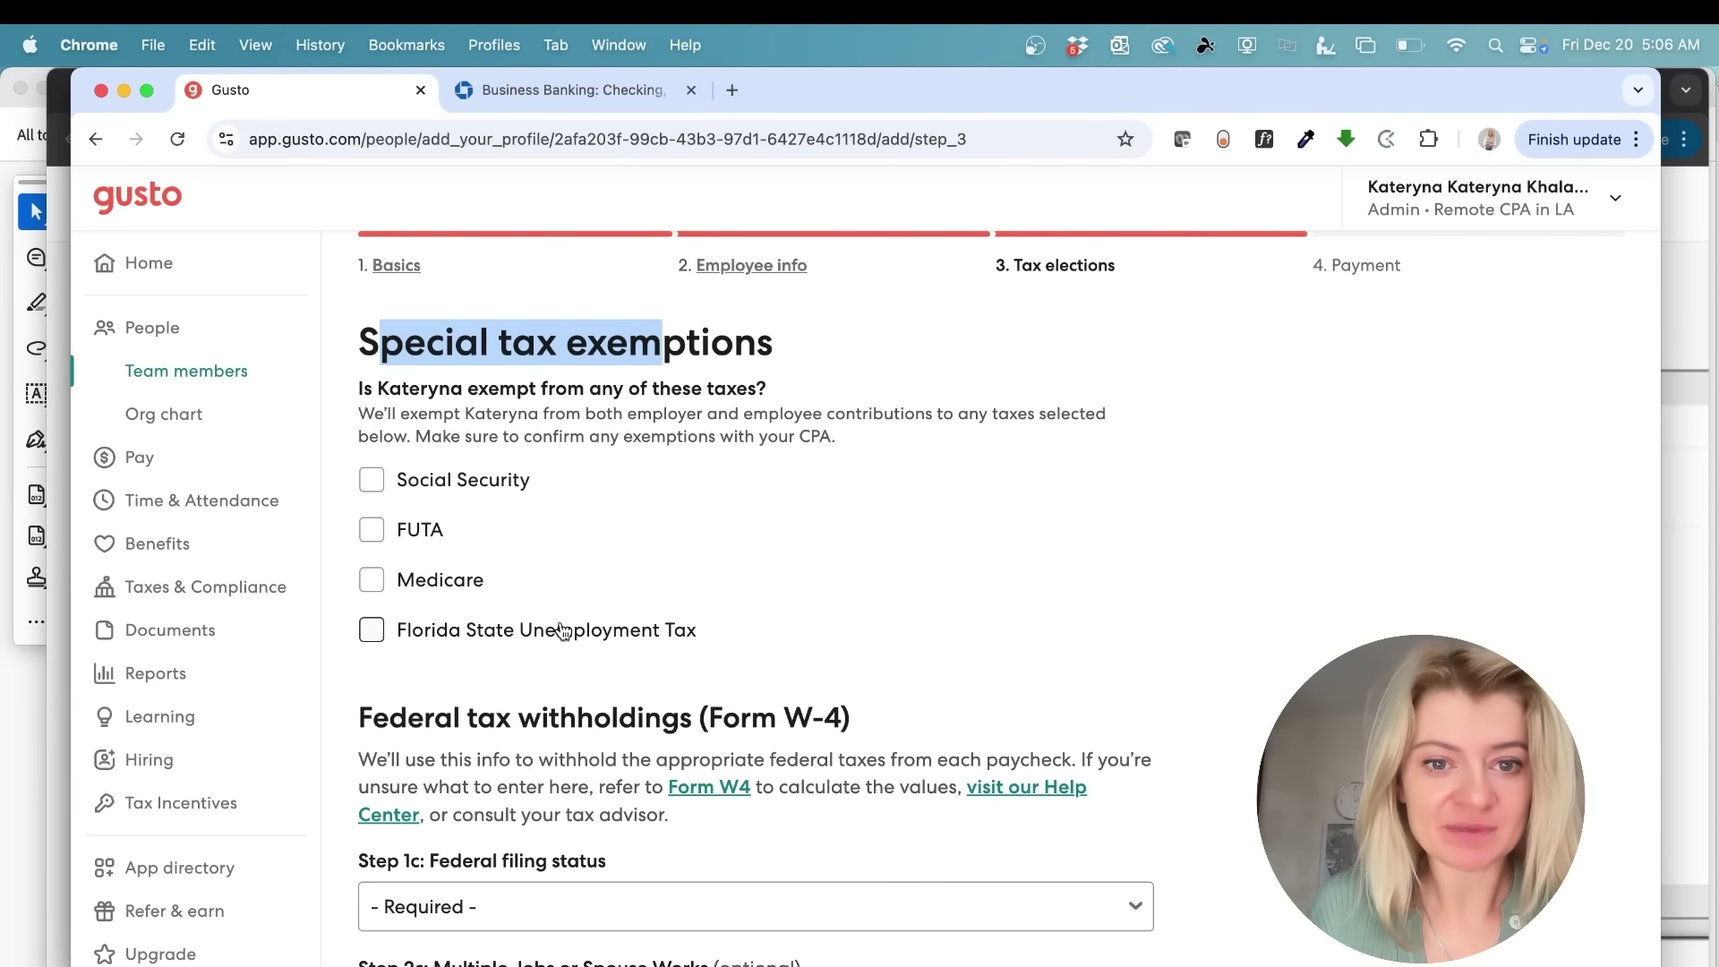
scroll(562, 632, down, 5)
scroll(562, 631, down, 3)
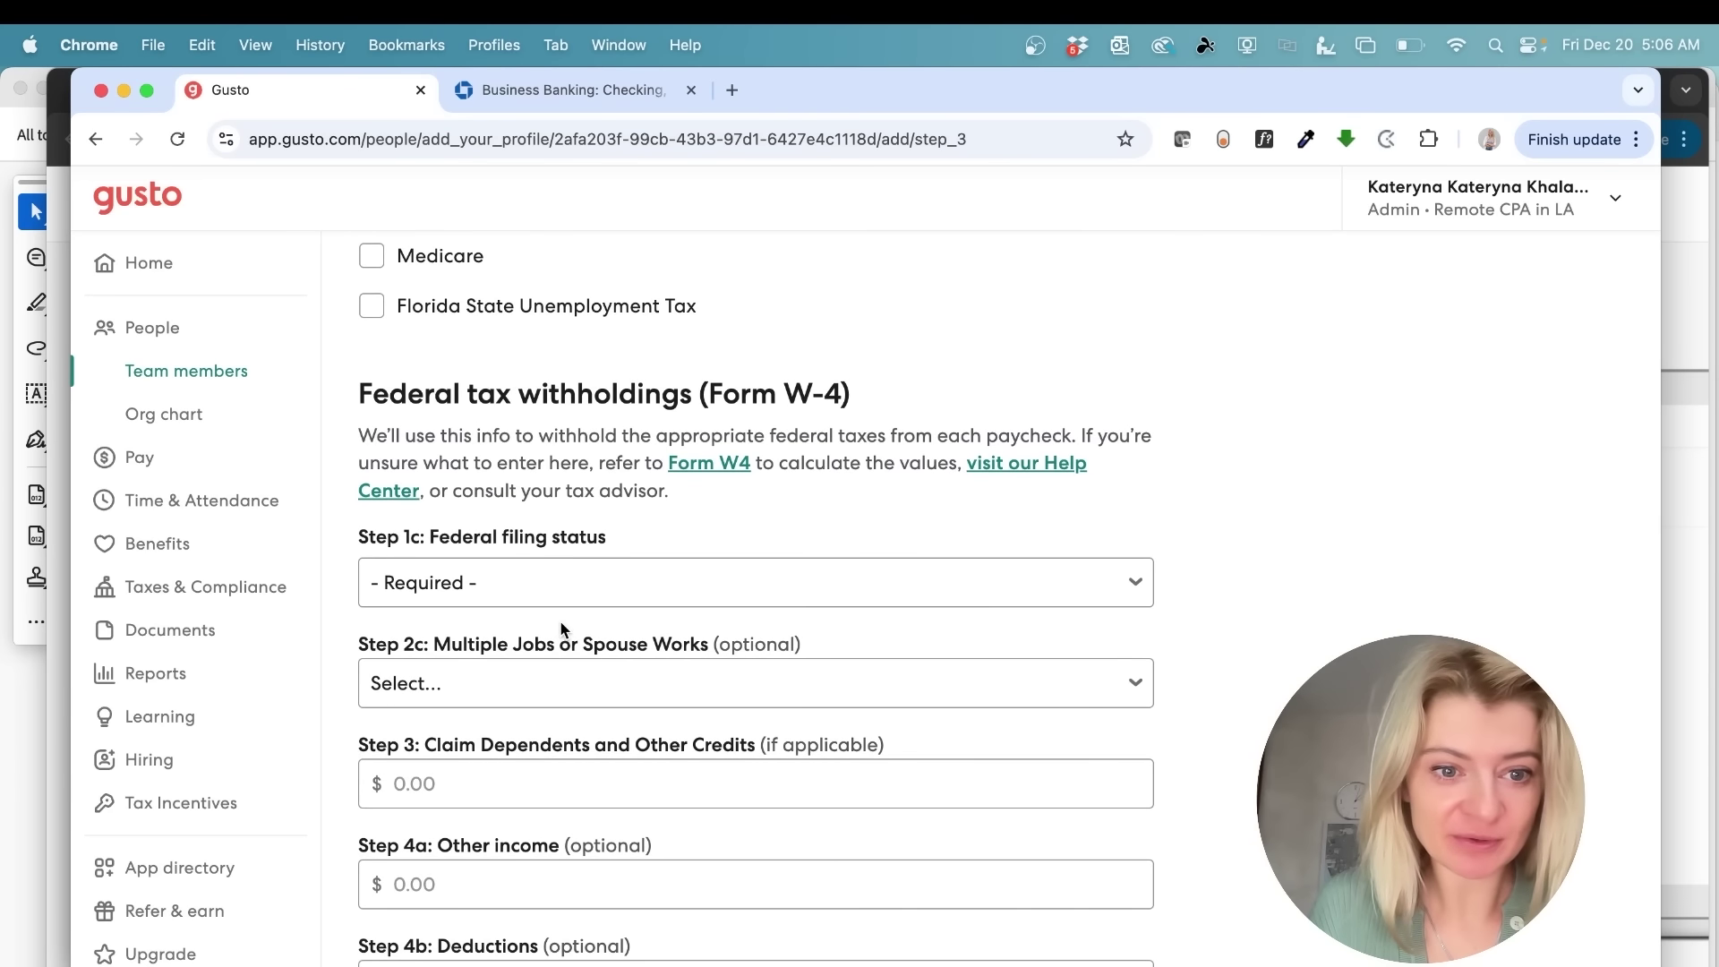
click(663, 586)
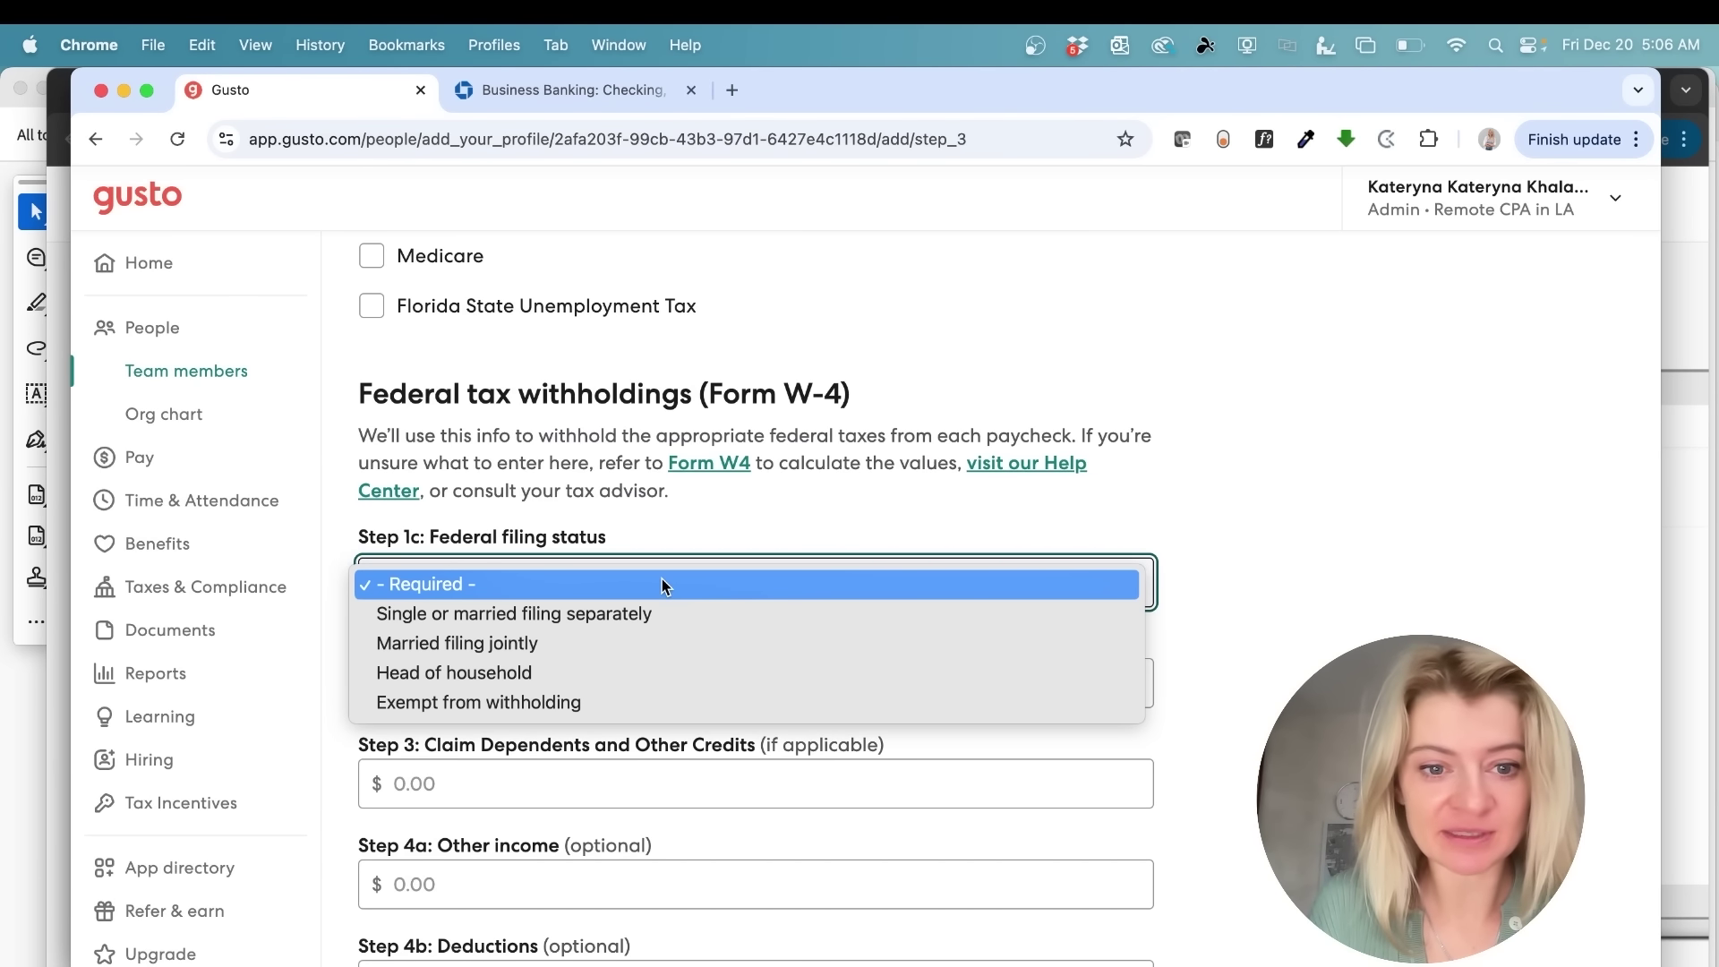
click(701, 526)
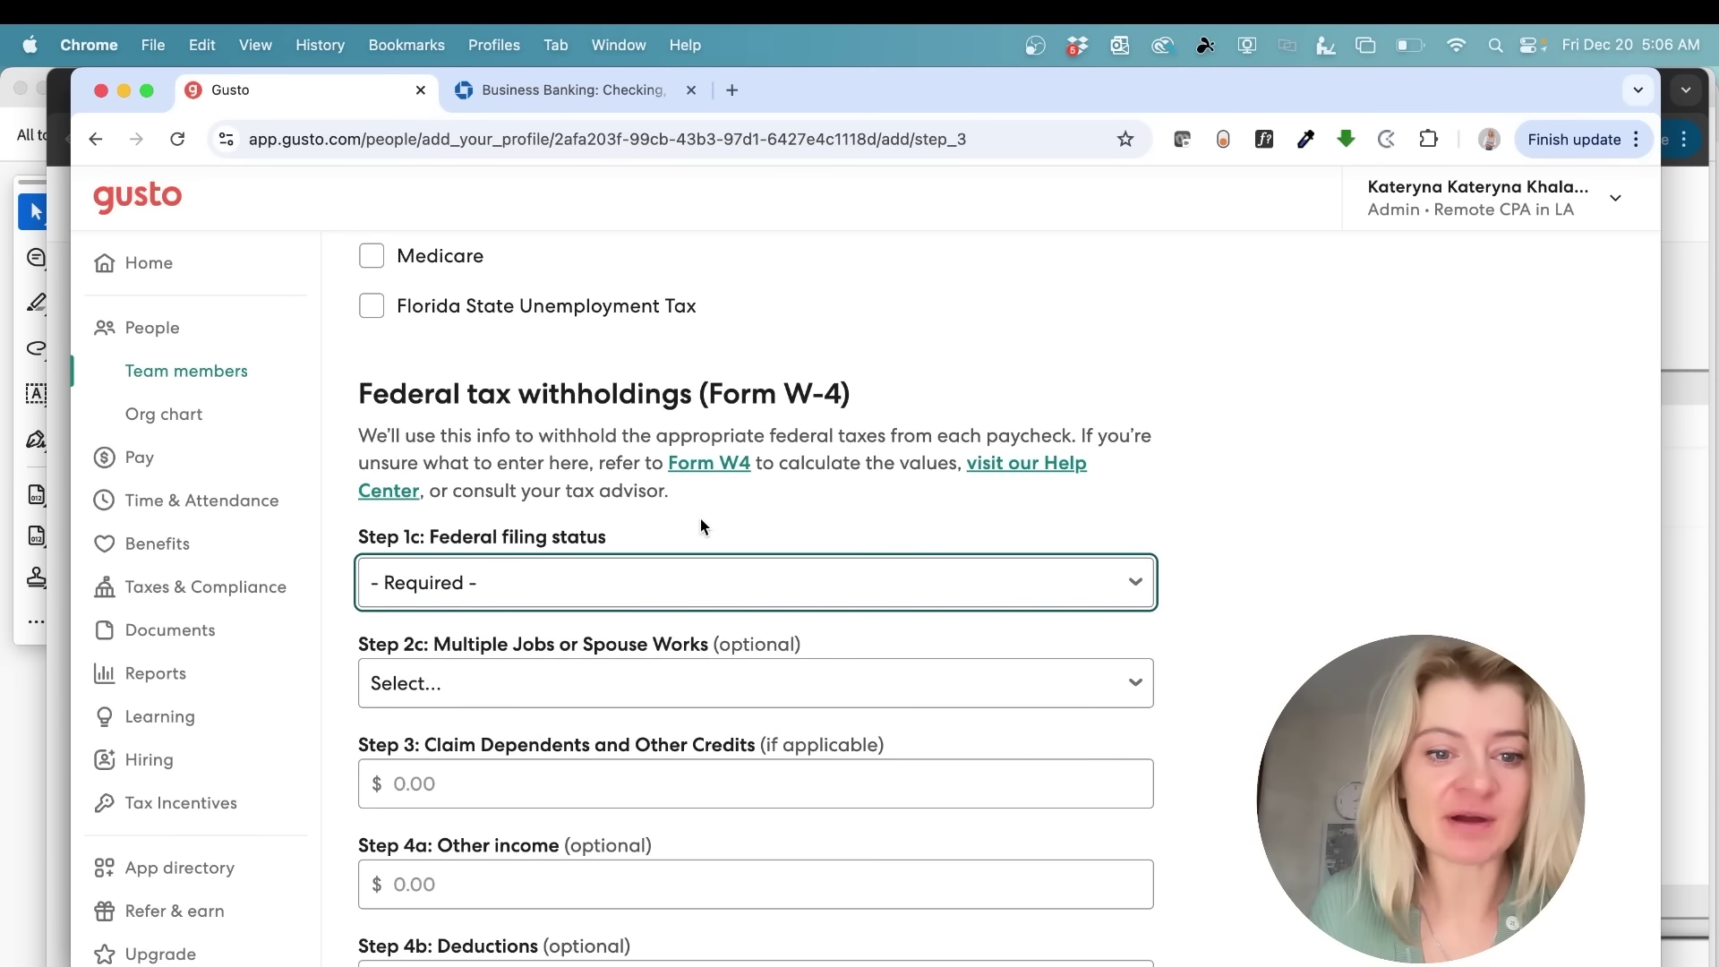
- Review the remaining Form W-4 fields and the California withholding filing status options without choosing one
scroll(700, 525, down, 4)
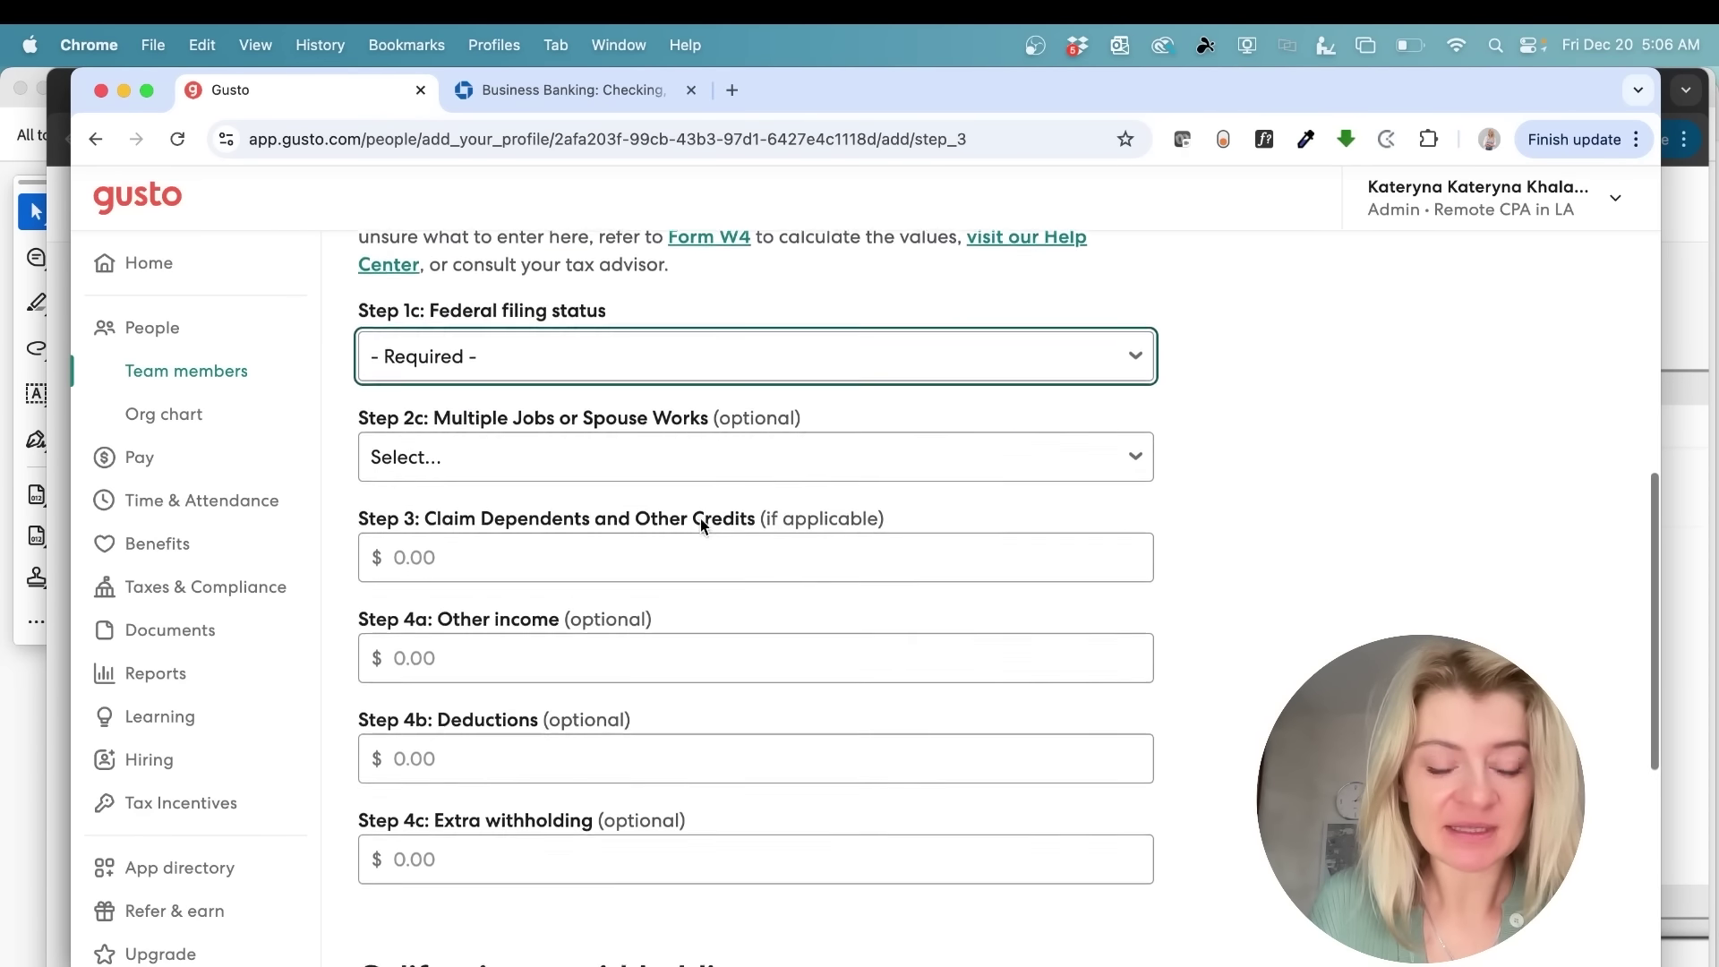
scroll(700, 526, down, 4)
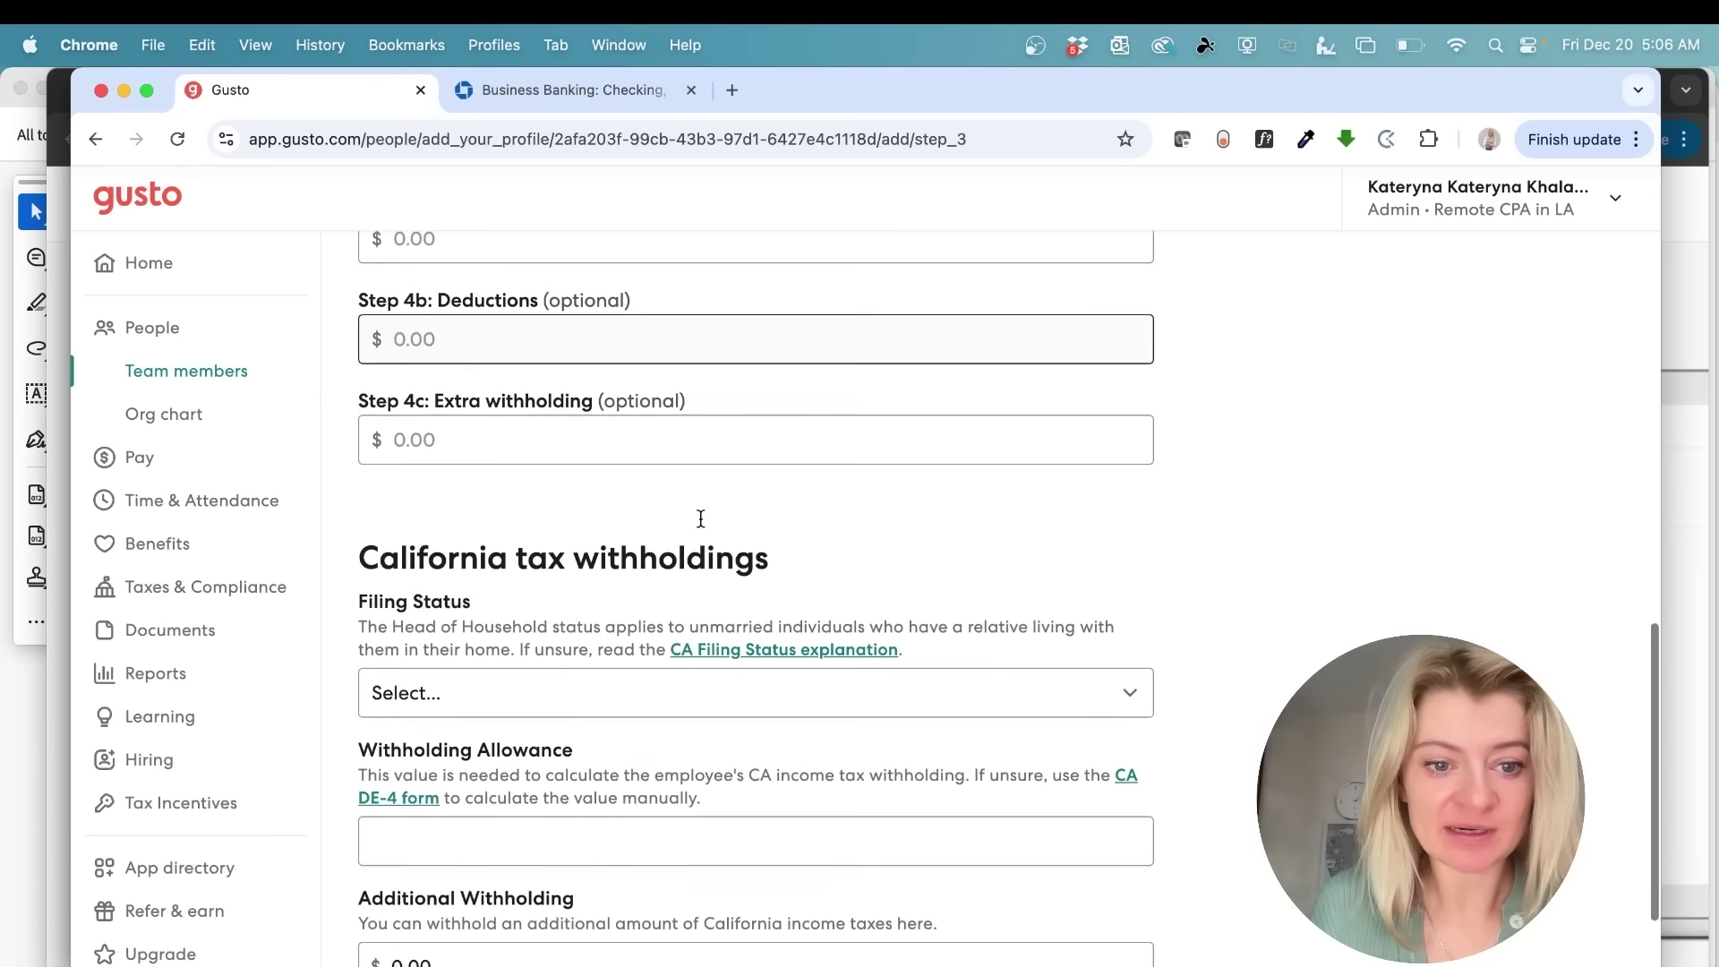
scroll(700, 518, down, 1)
click(577, 607)
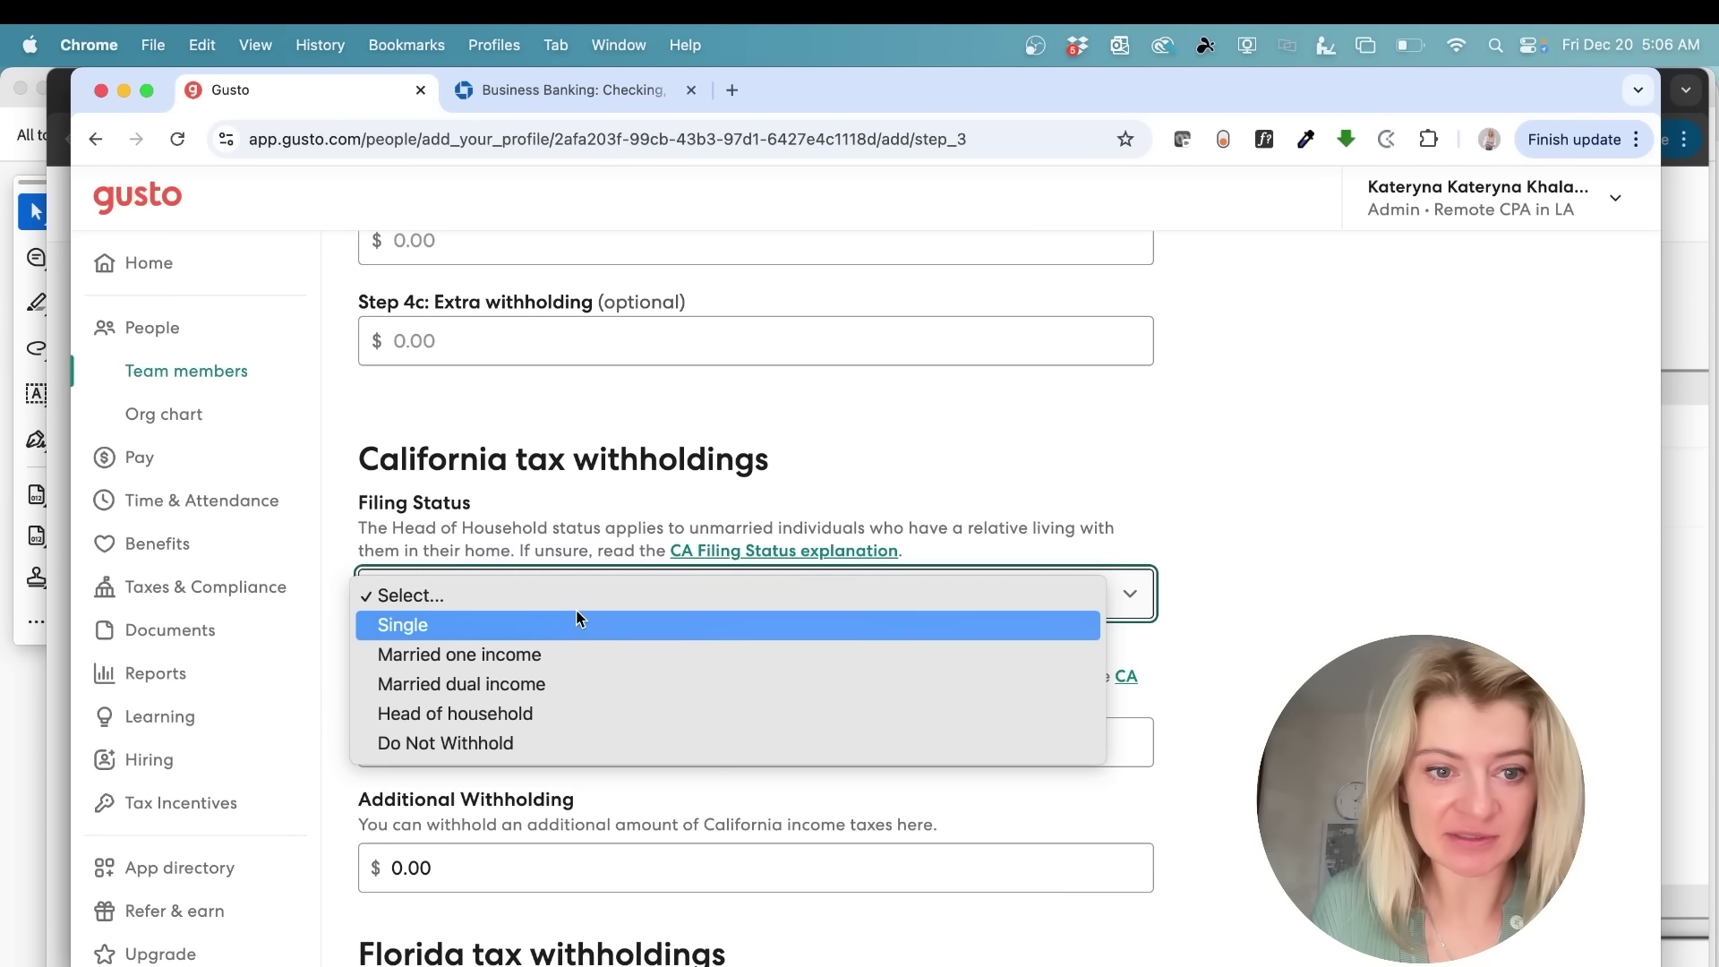
click(591, 512)
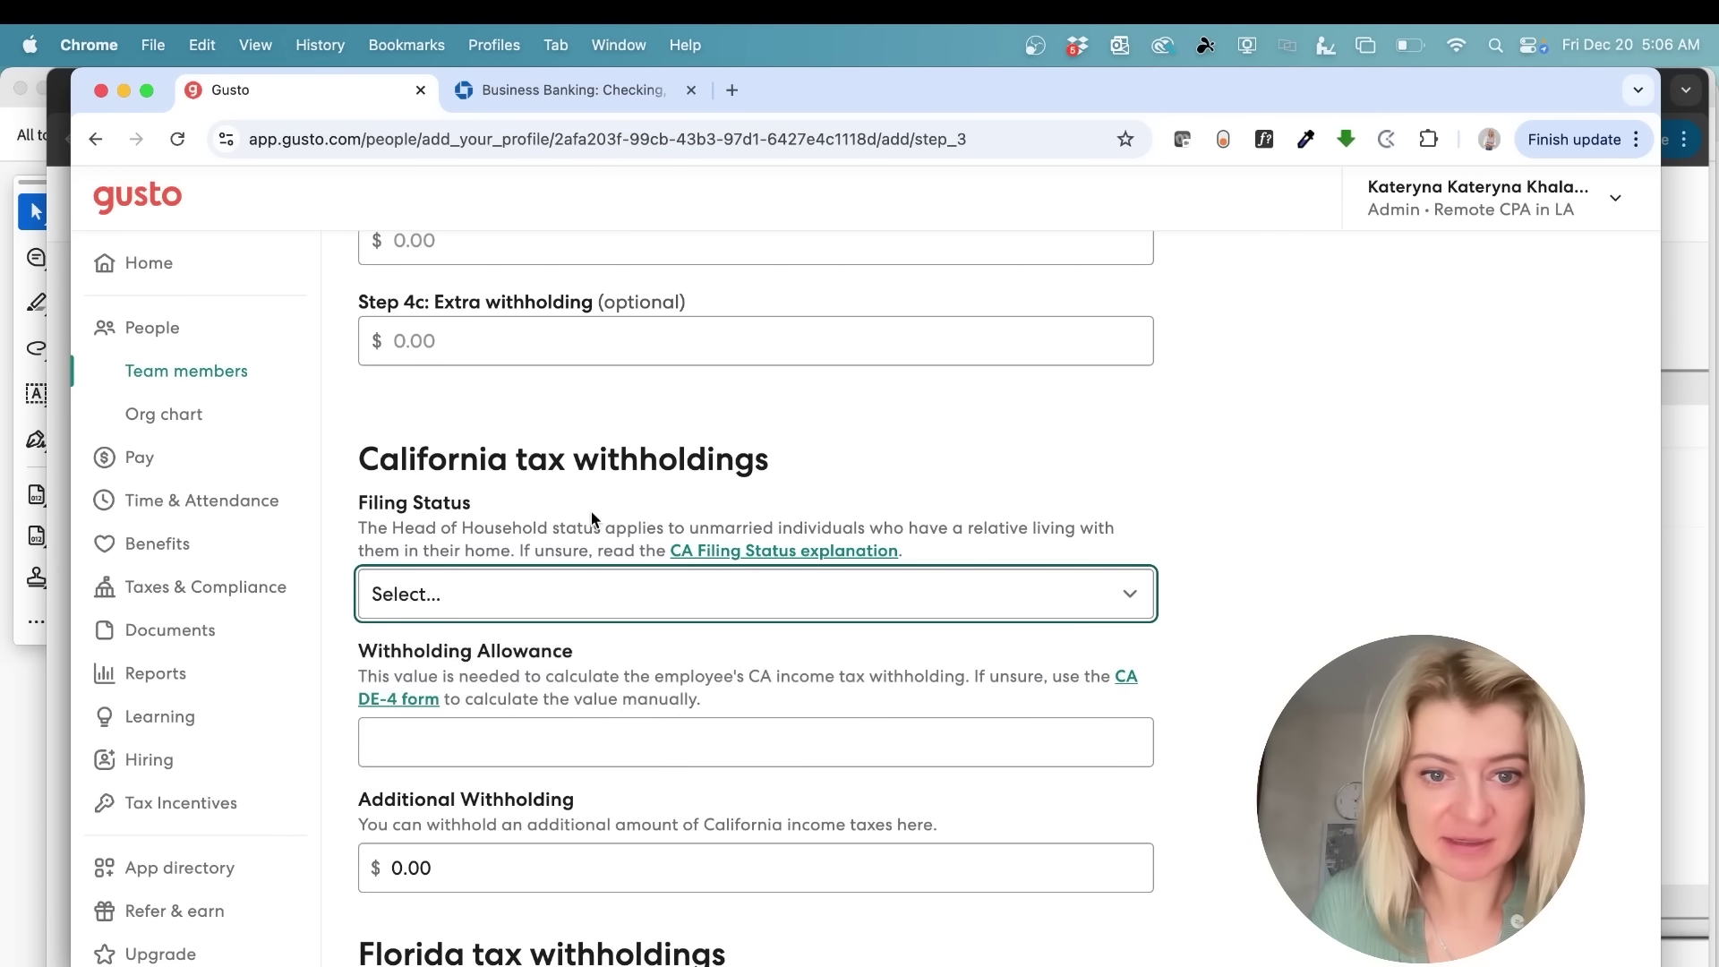
scroll(591, 512, down, 3)
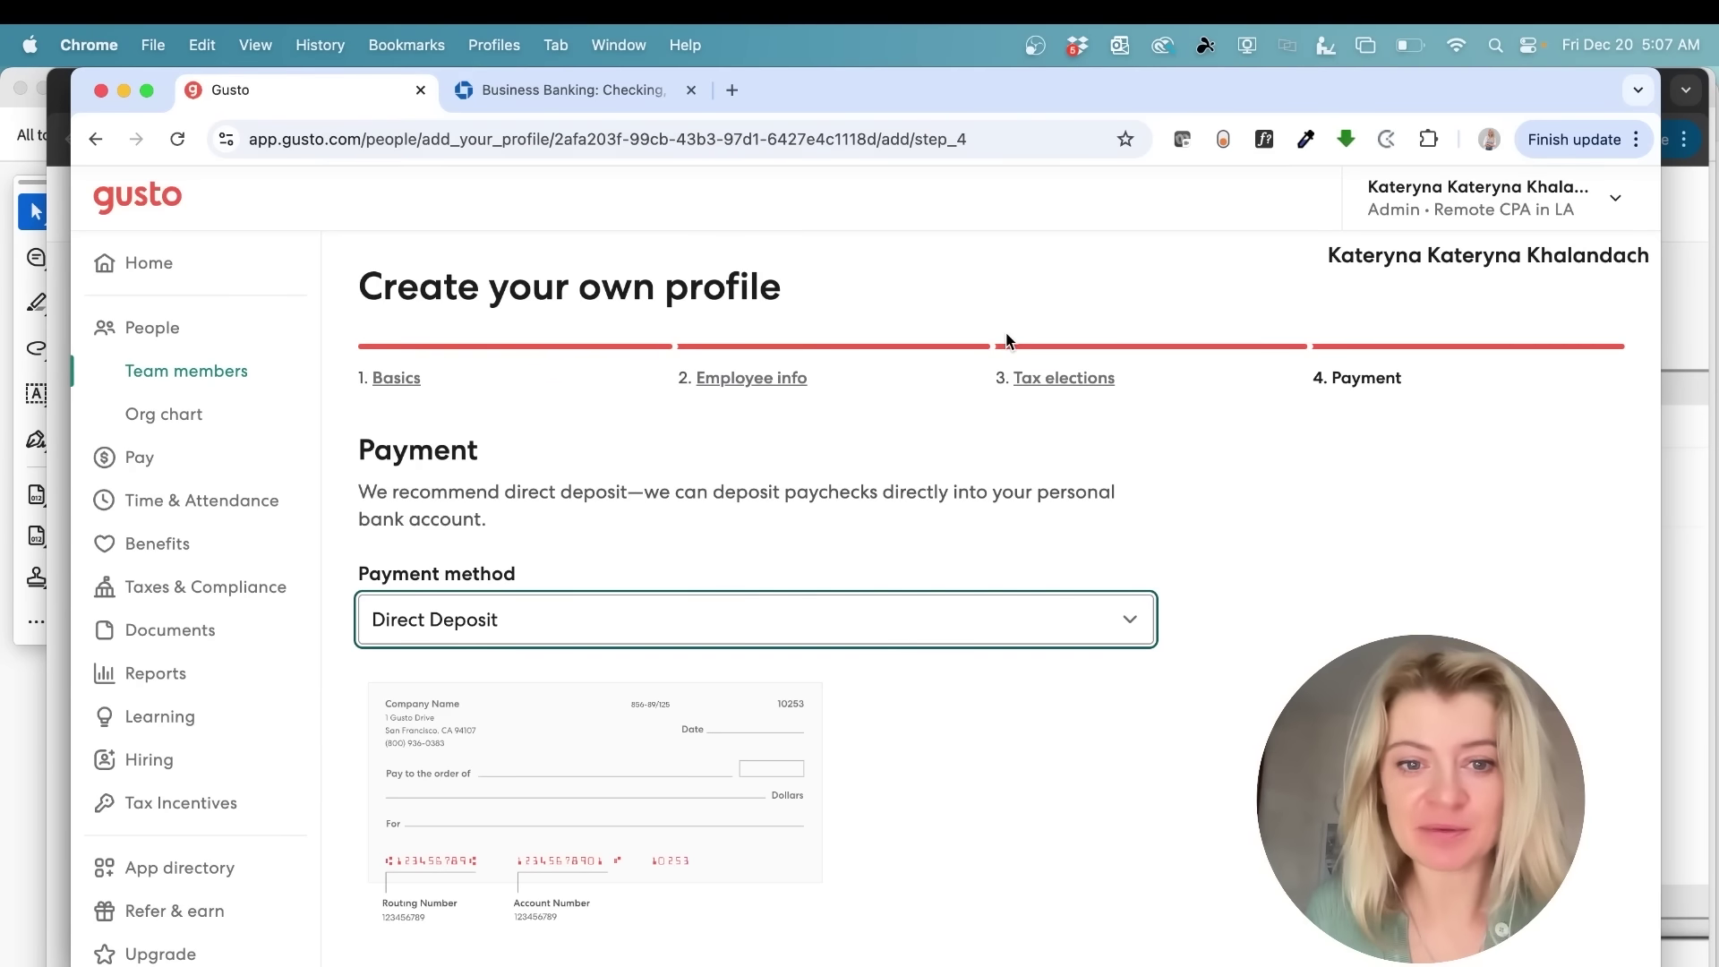
- Set the owner's payment method to Check, save it, and continue past the profile's completion page
click(661, 612)
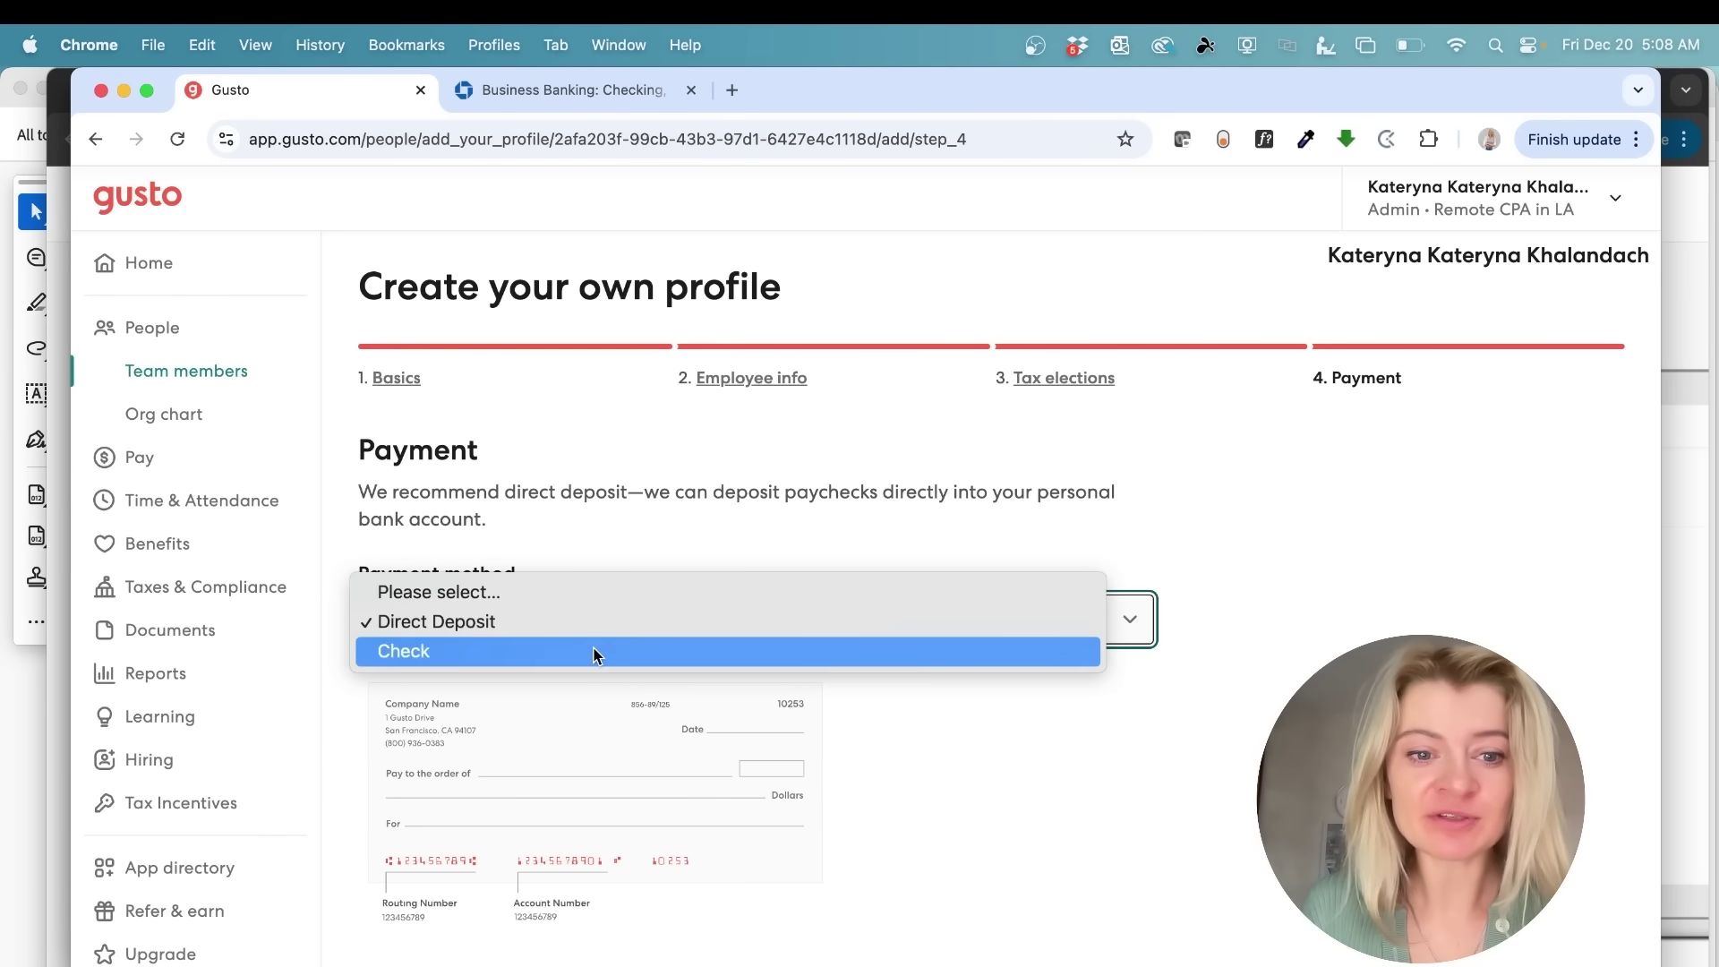
click(595, 654)
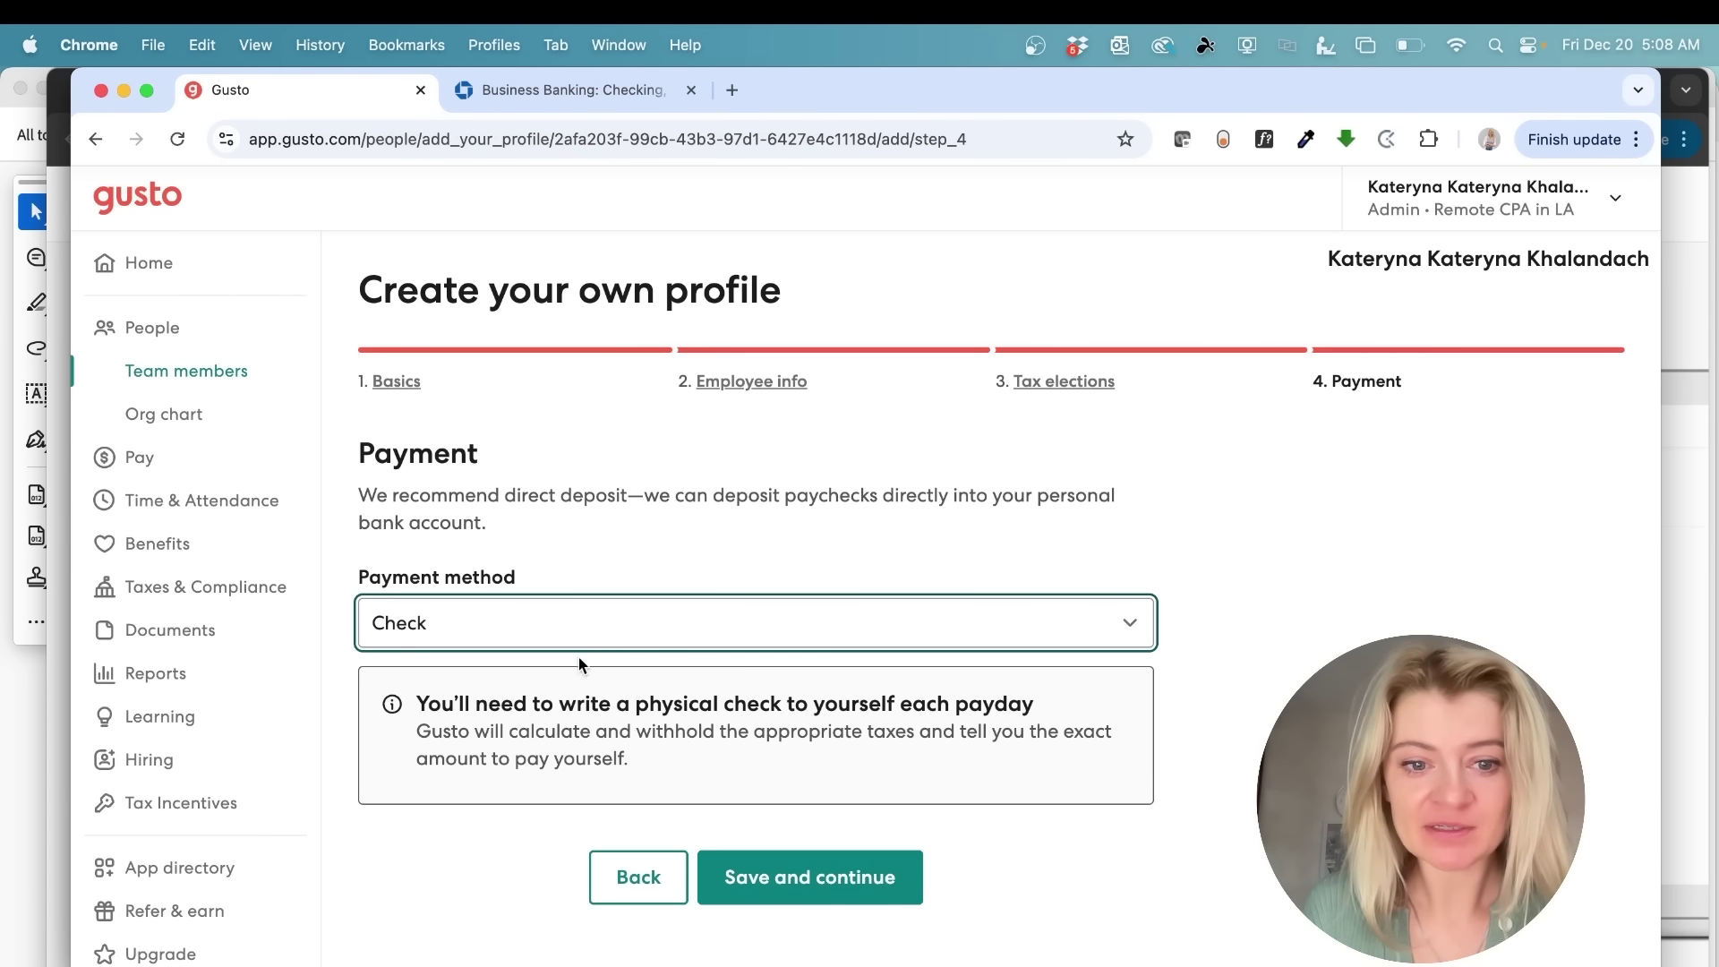
drag(439, 707, 821, 711)
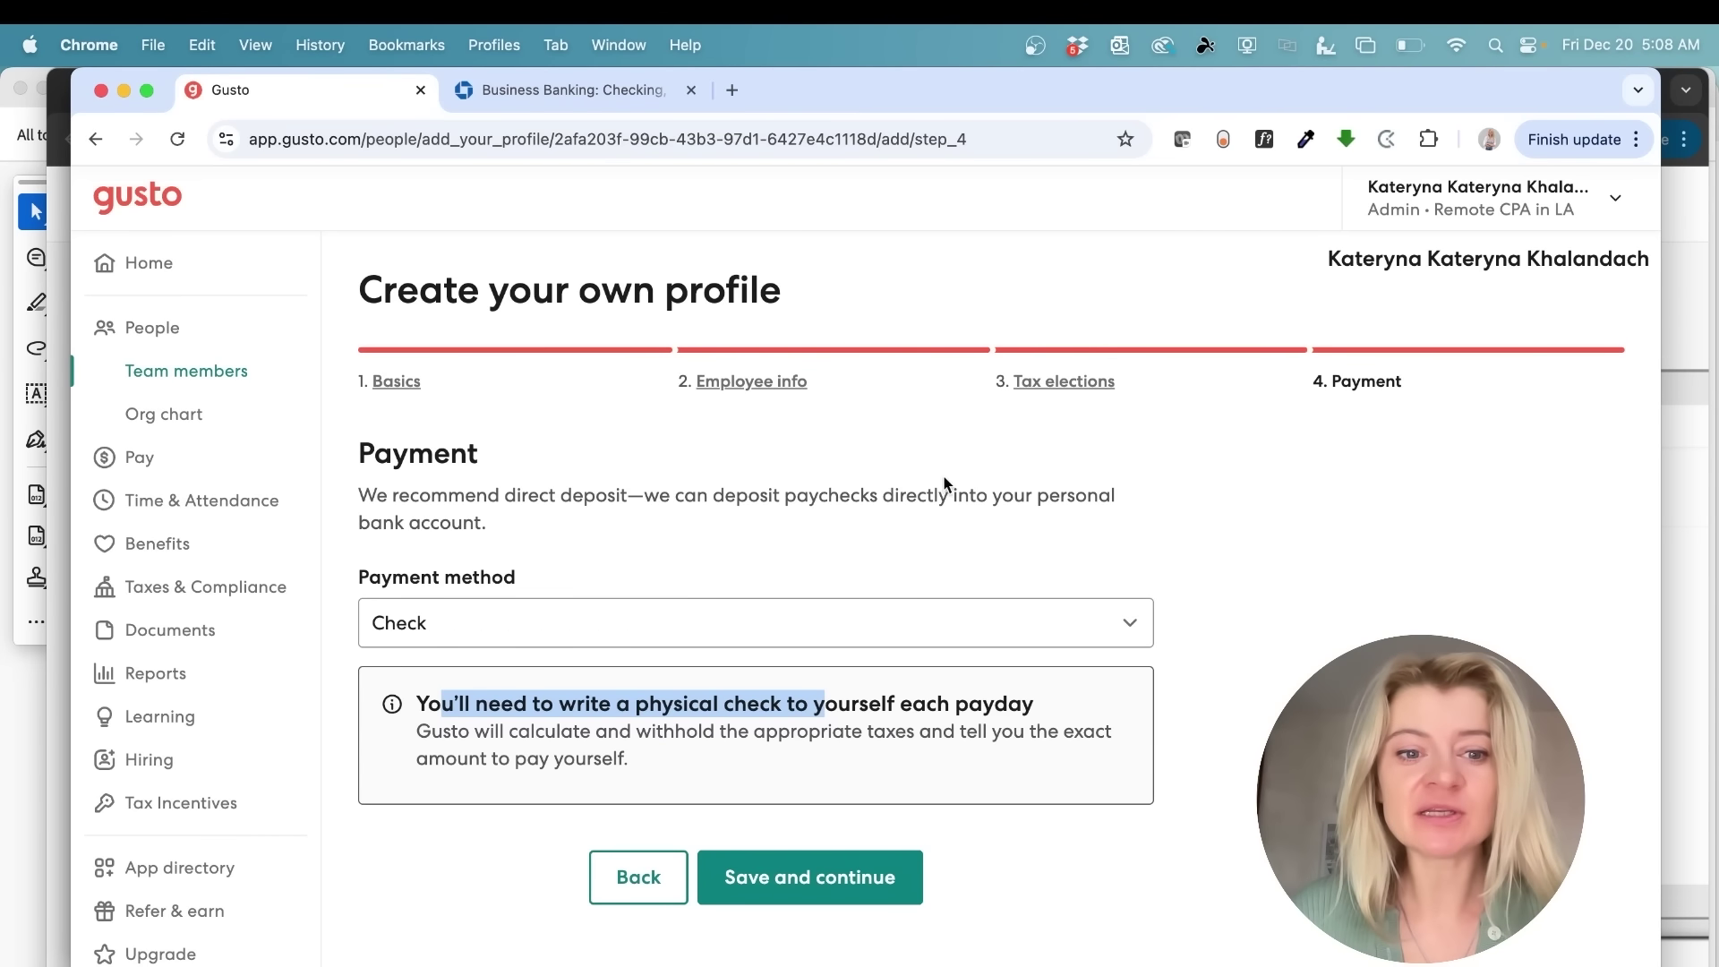
click(847, 887)
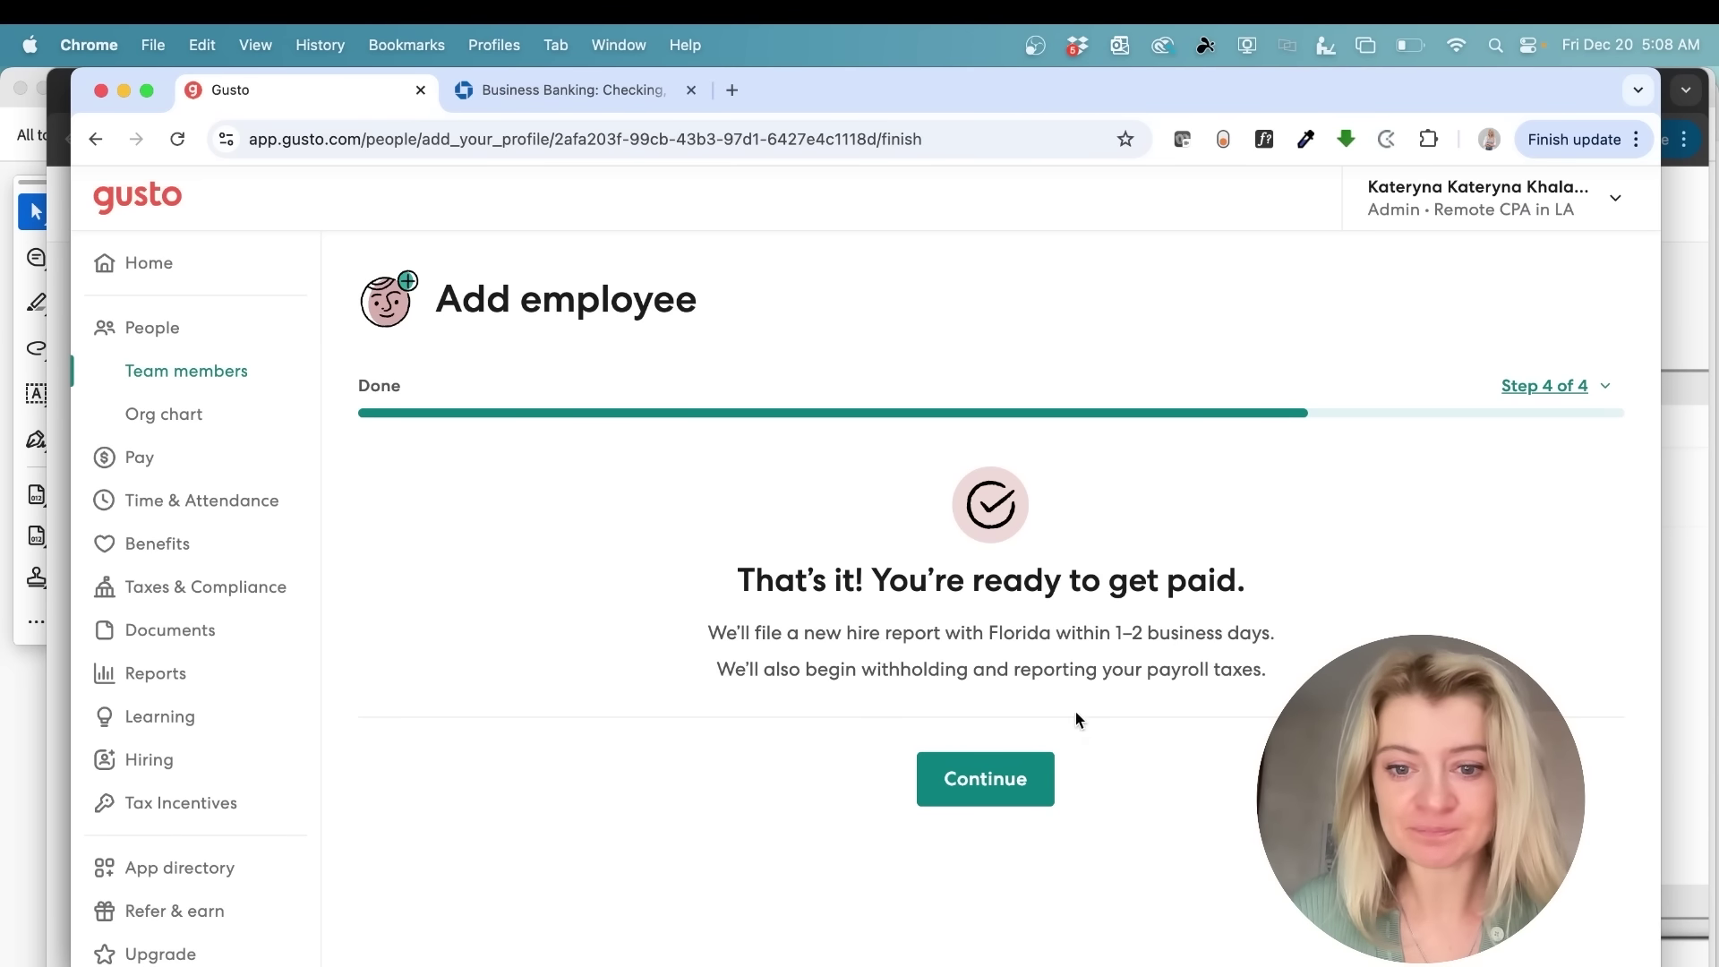
click(1010, 779)
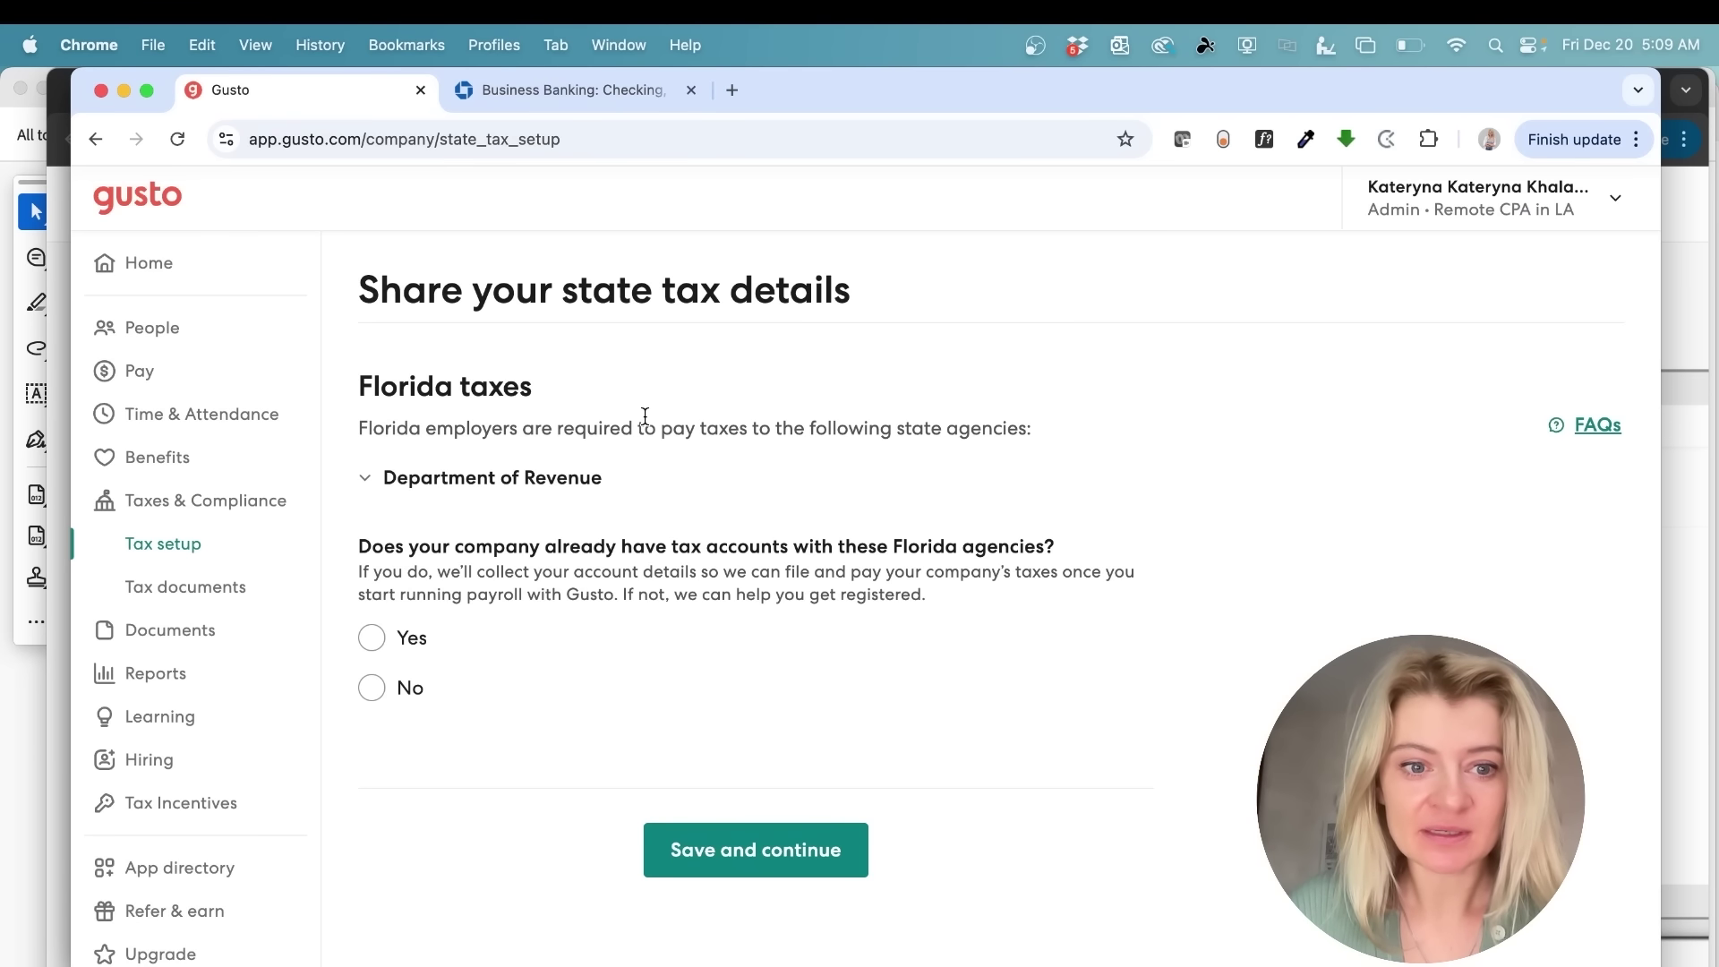
- Answer No to already having tax accounts with the Florida agencies and review the registration notes and temporary tax details
drag(608, 547, 601, 576)
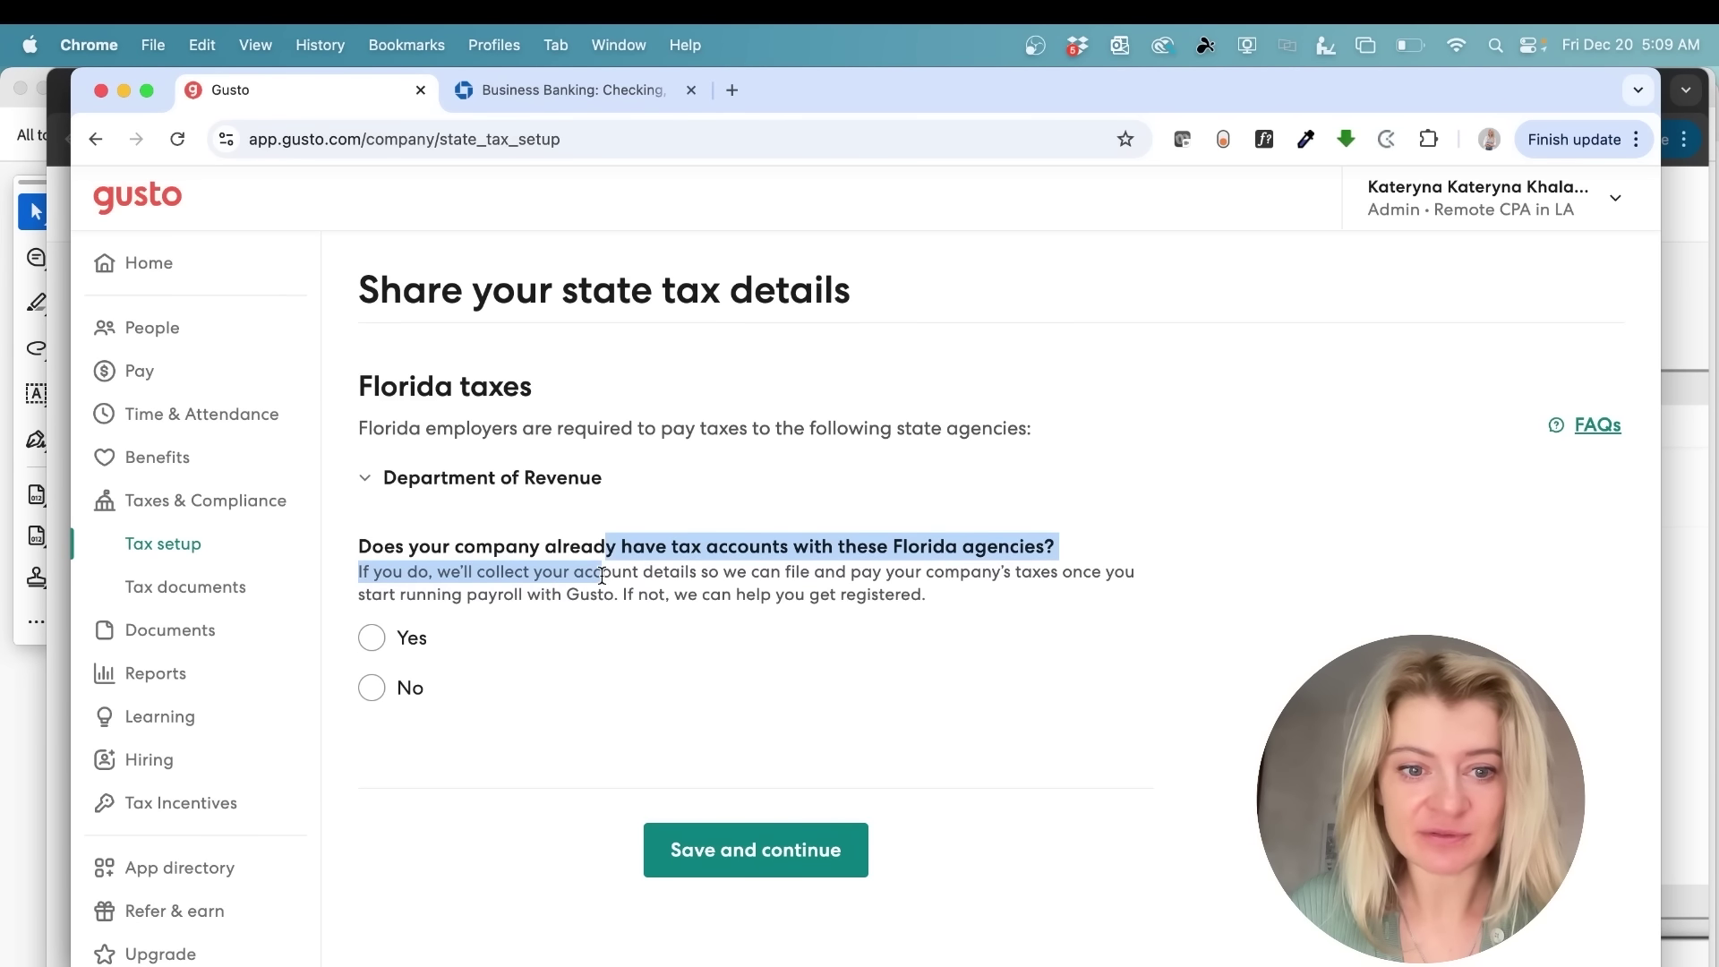
click(370, 689)
scroll(457, 690, down, 2)
scroll(457, 690, down, 4)
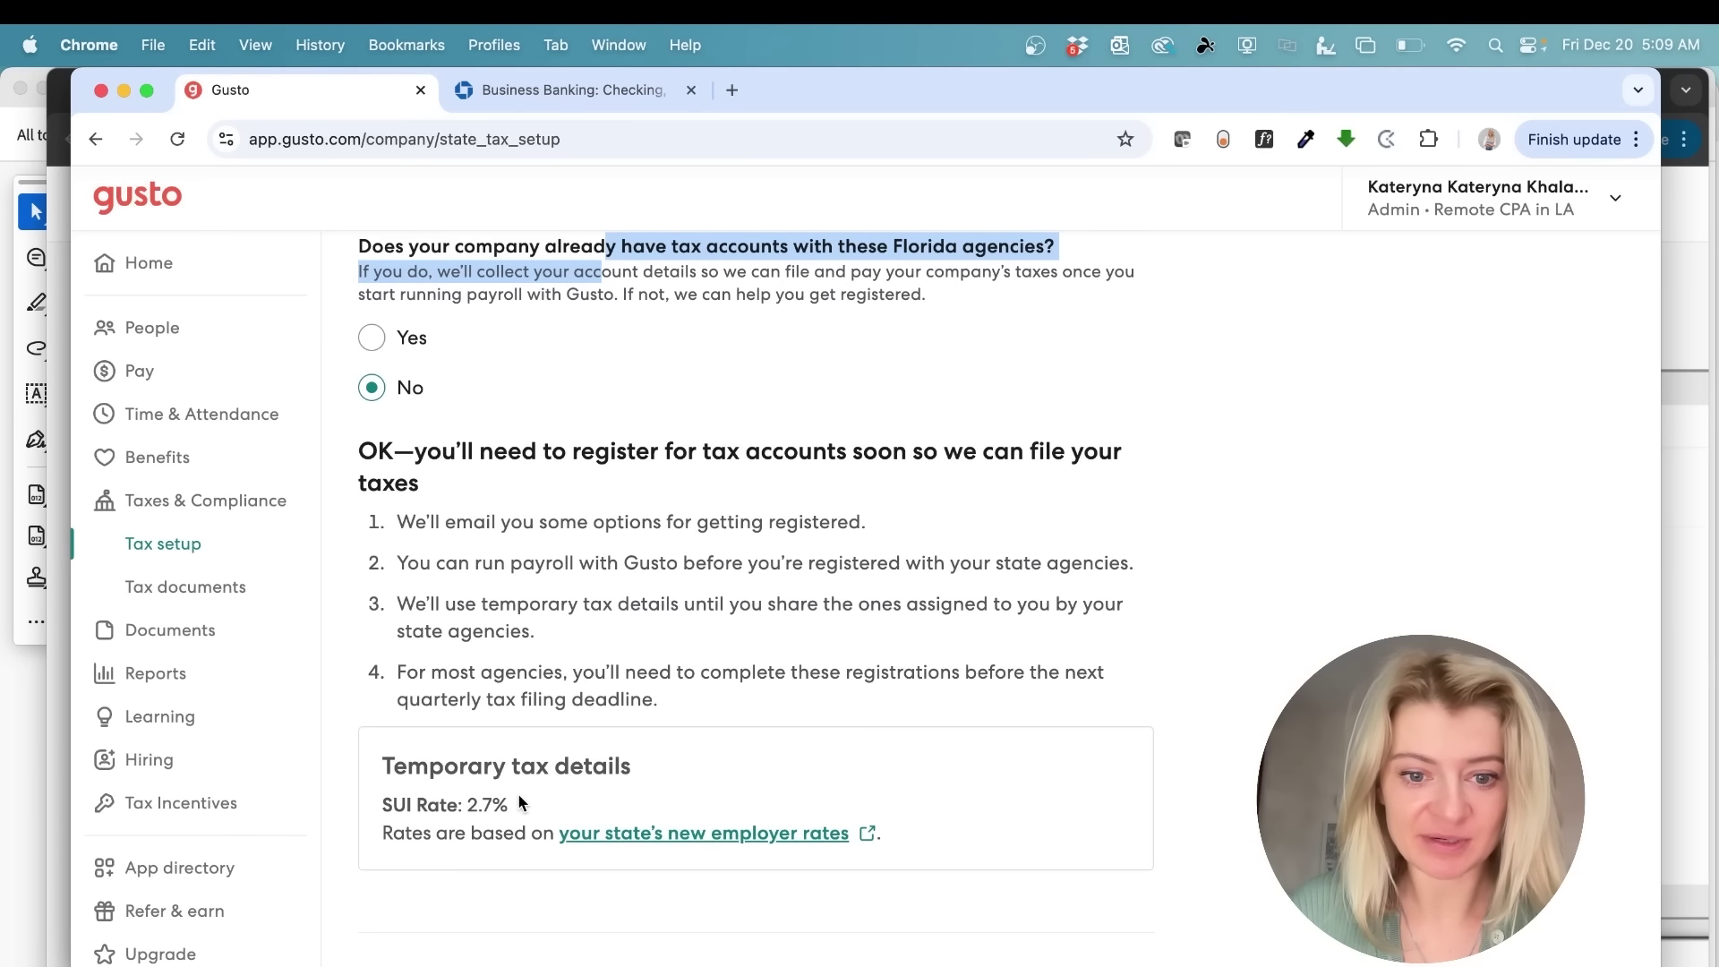
drag(866, 522, 604, 535)
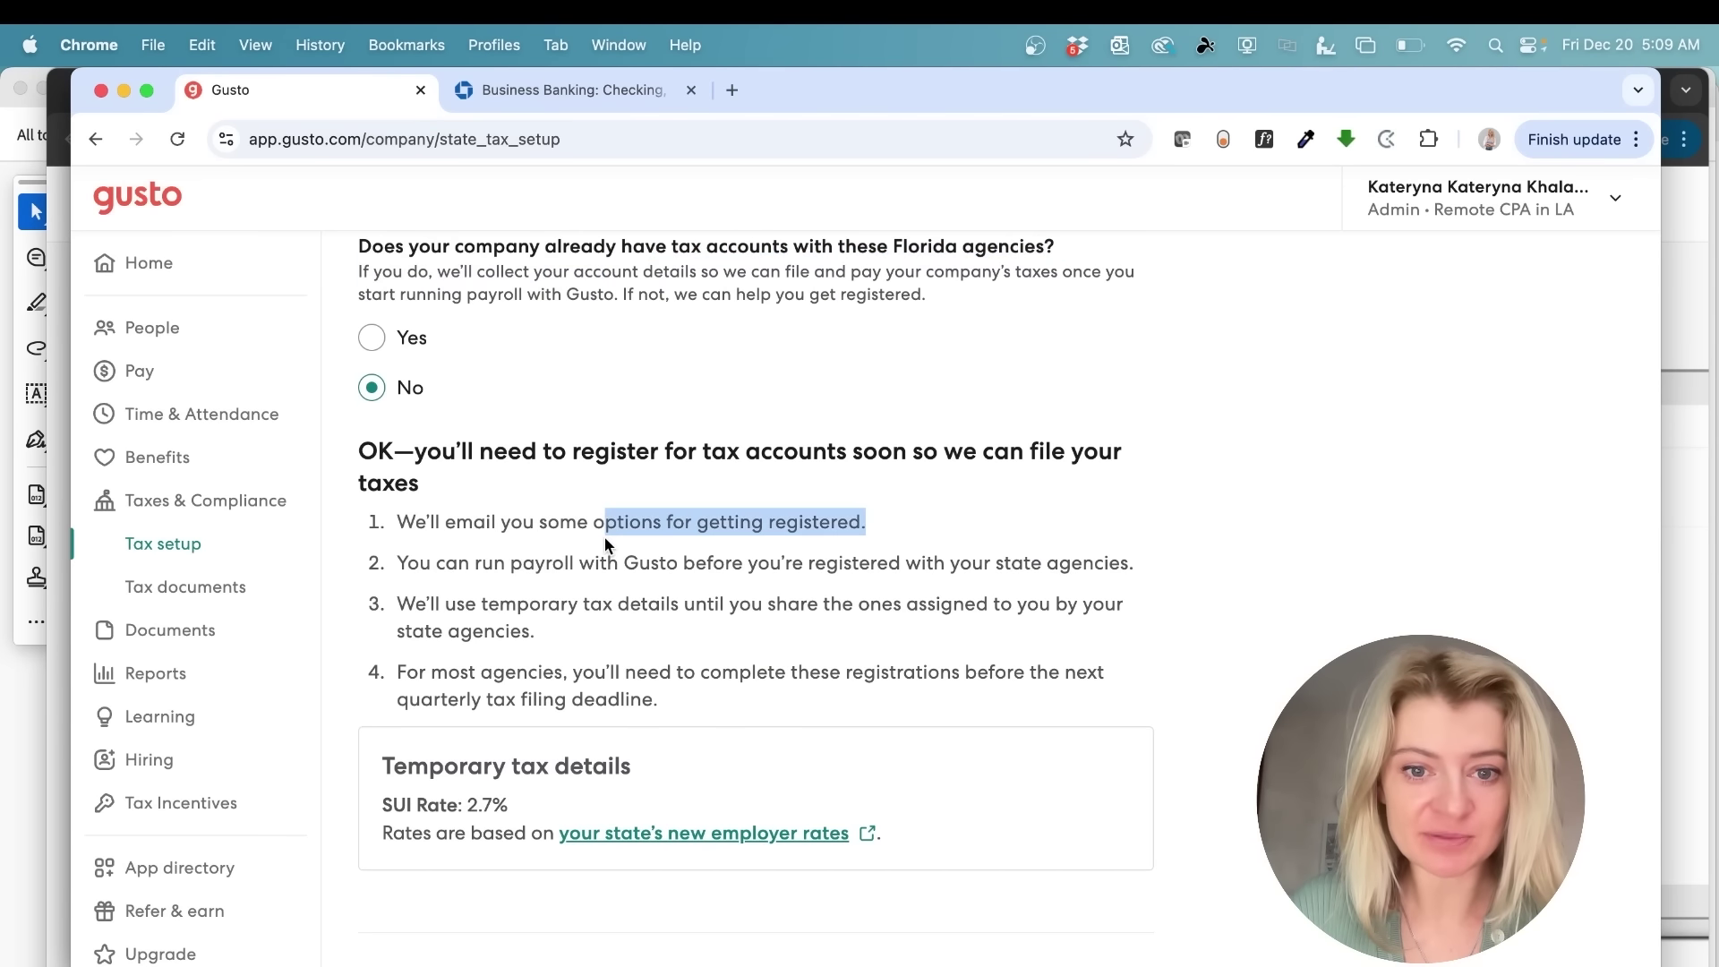
- Read the remaining Florida registration notes on running payroll and temporary tax details, and proceed to the company documents
click(564, 582)
key(super+shift+Right)
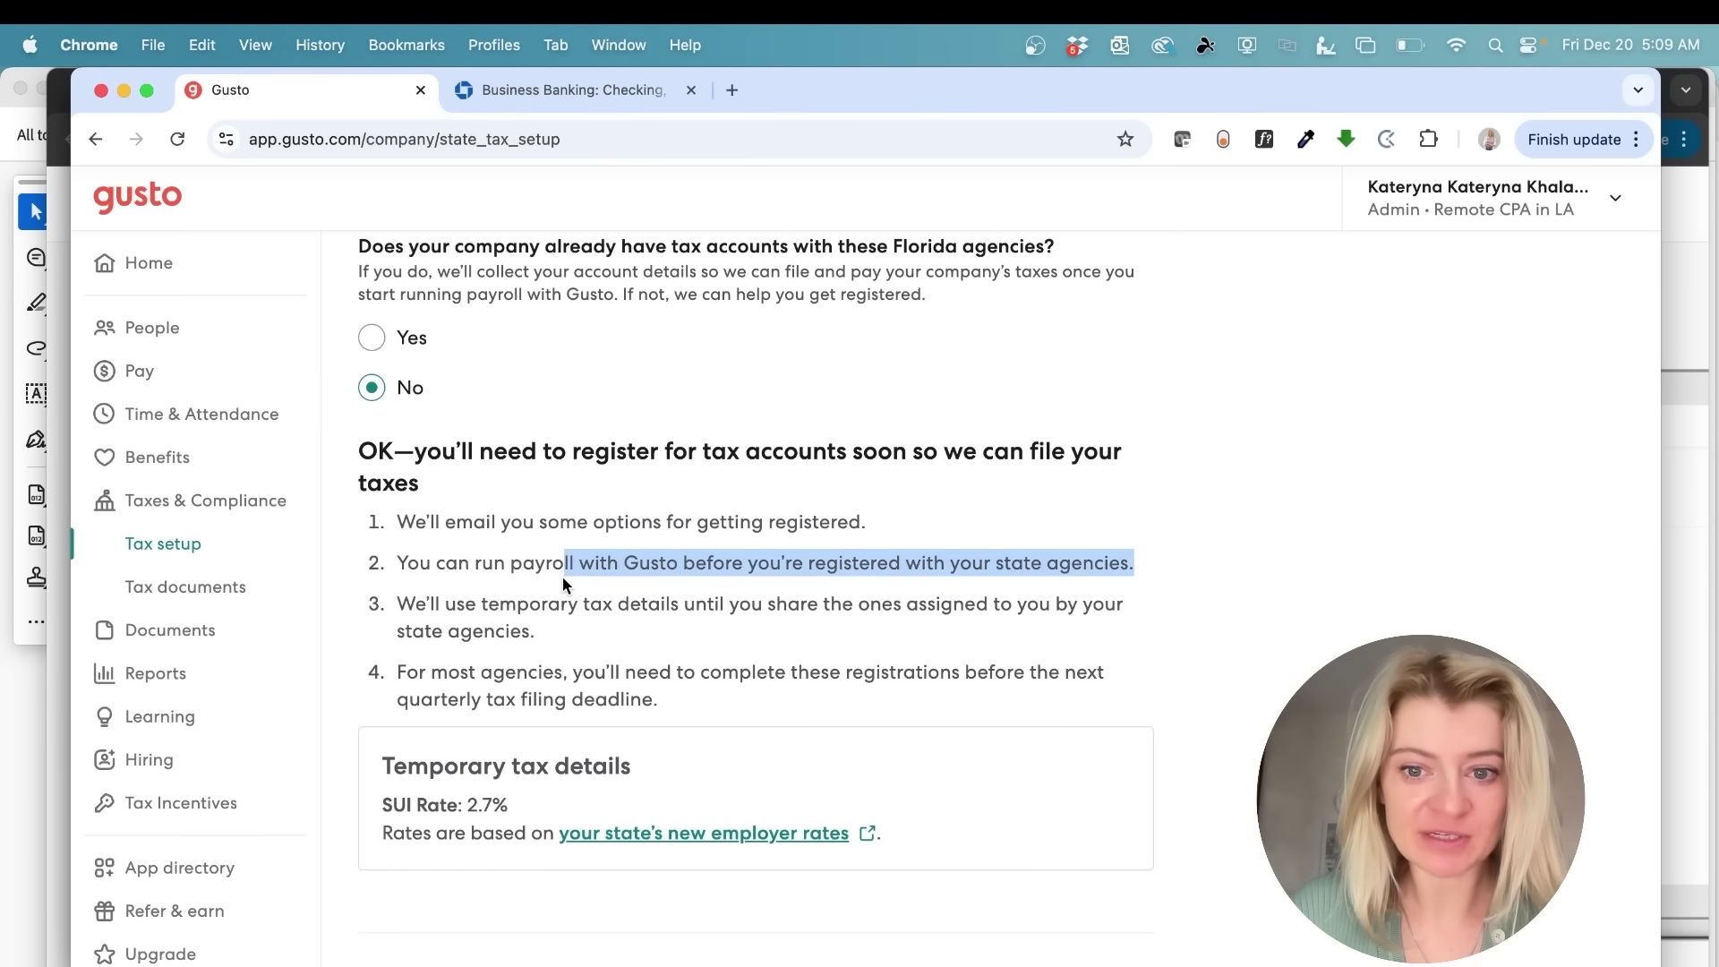
click(562, 603)
shift+click(555, 634)
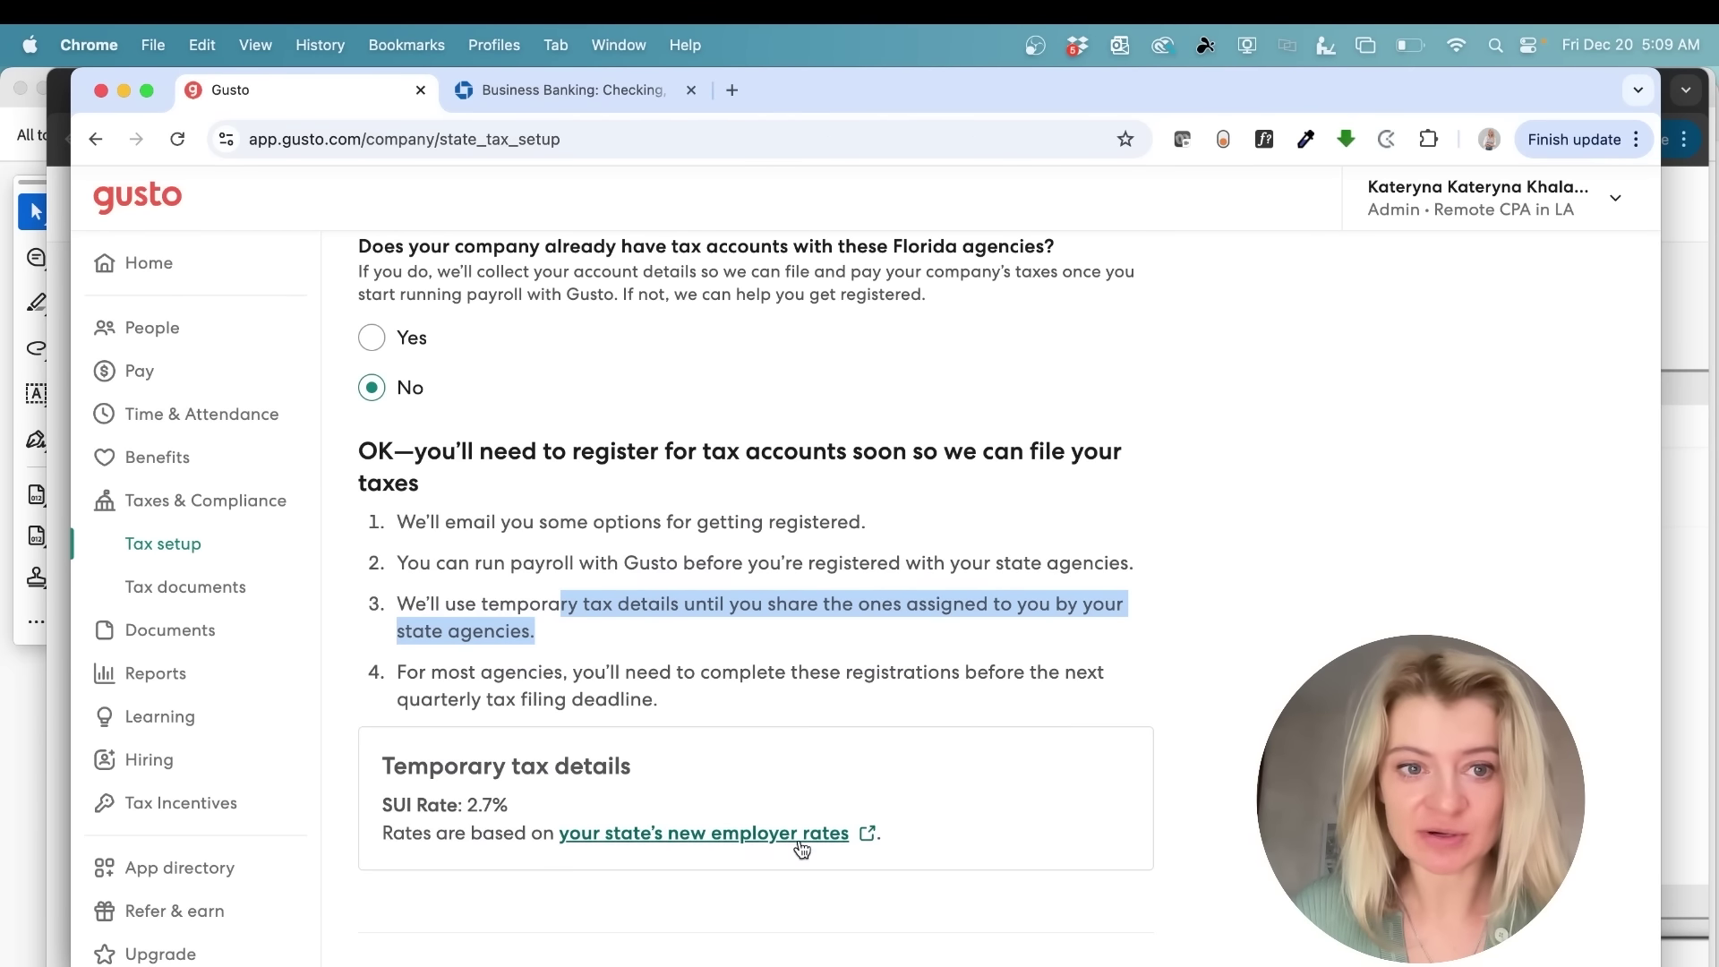
key(super+bracketleft)
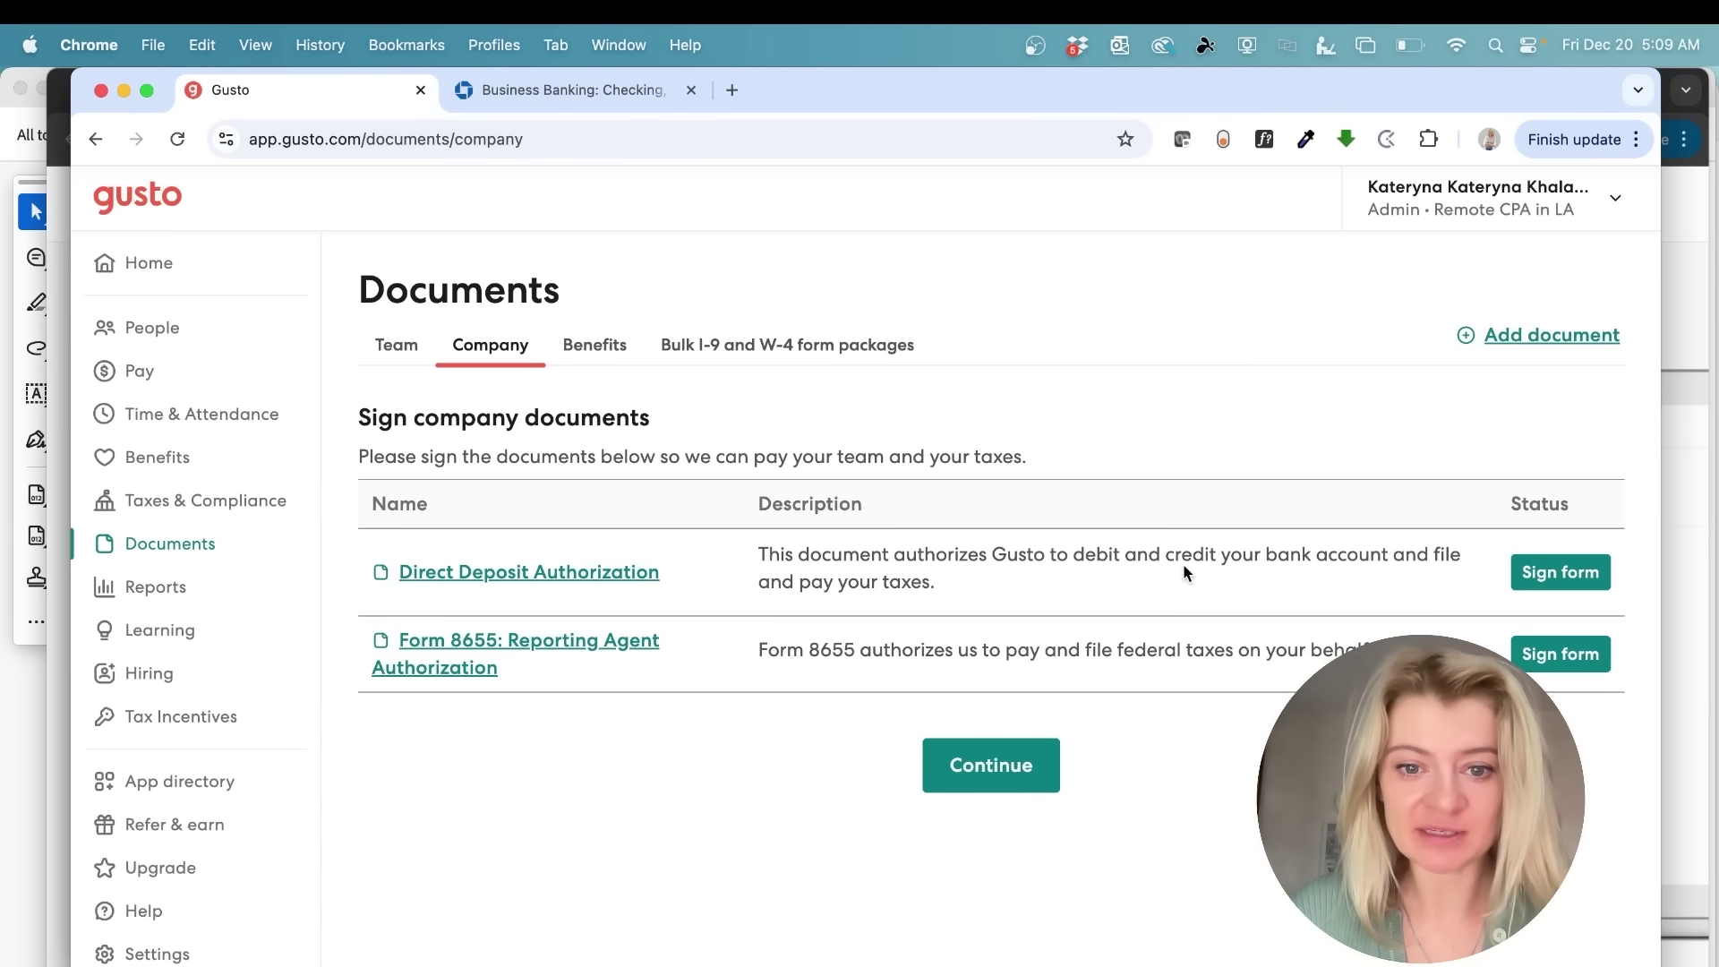
- Sign the Direct Deposit Authorization with the owner's full name, agreeing to sign it electronically
click(1565, 573)
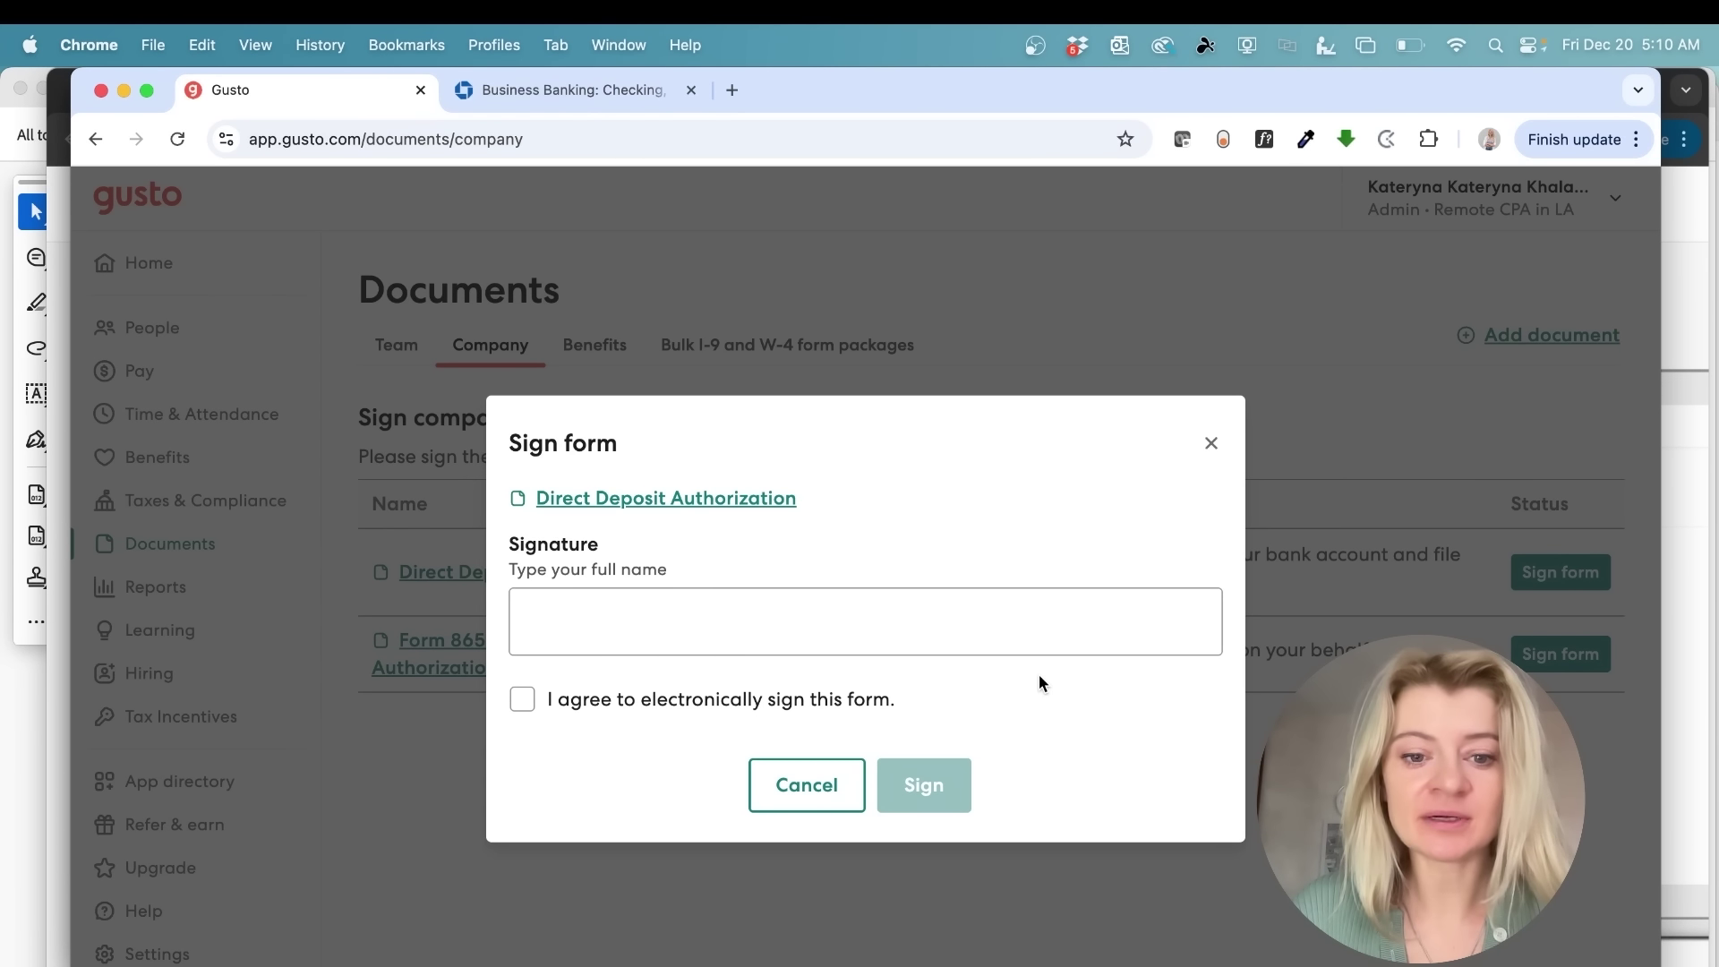
click(940, 622)
text(Kateryna Khalandach)
click(557, 708)
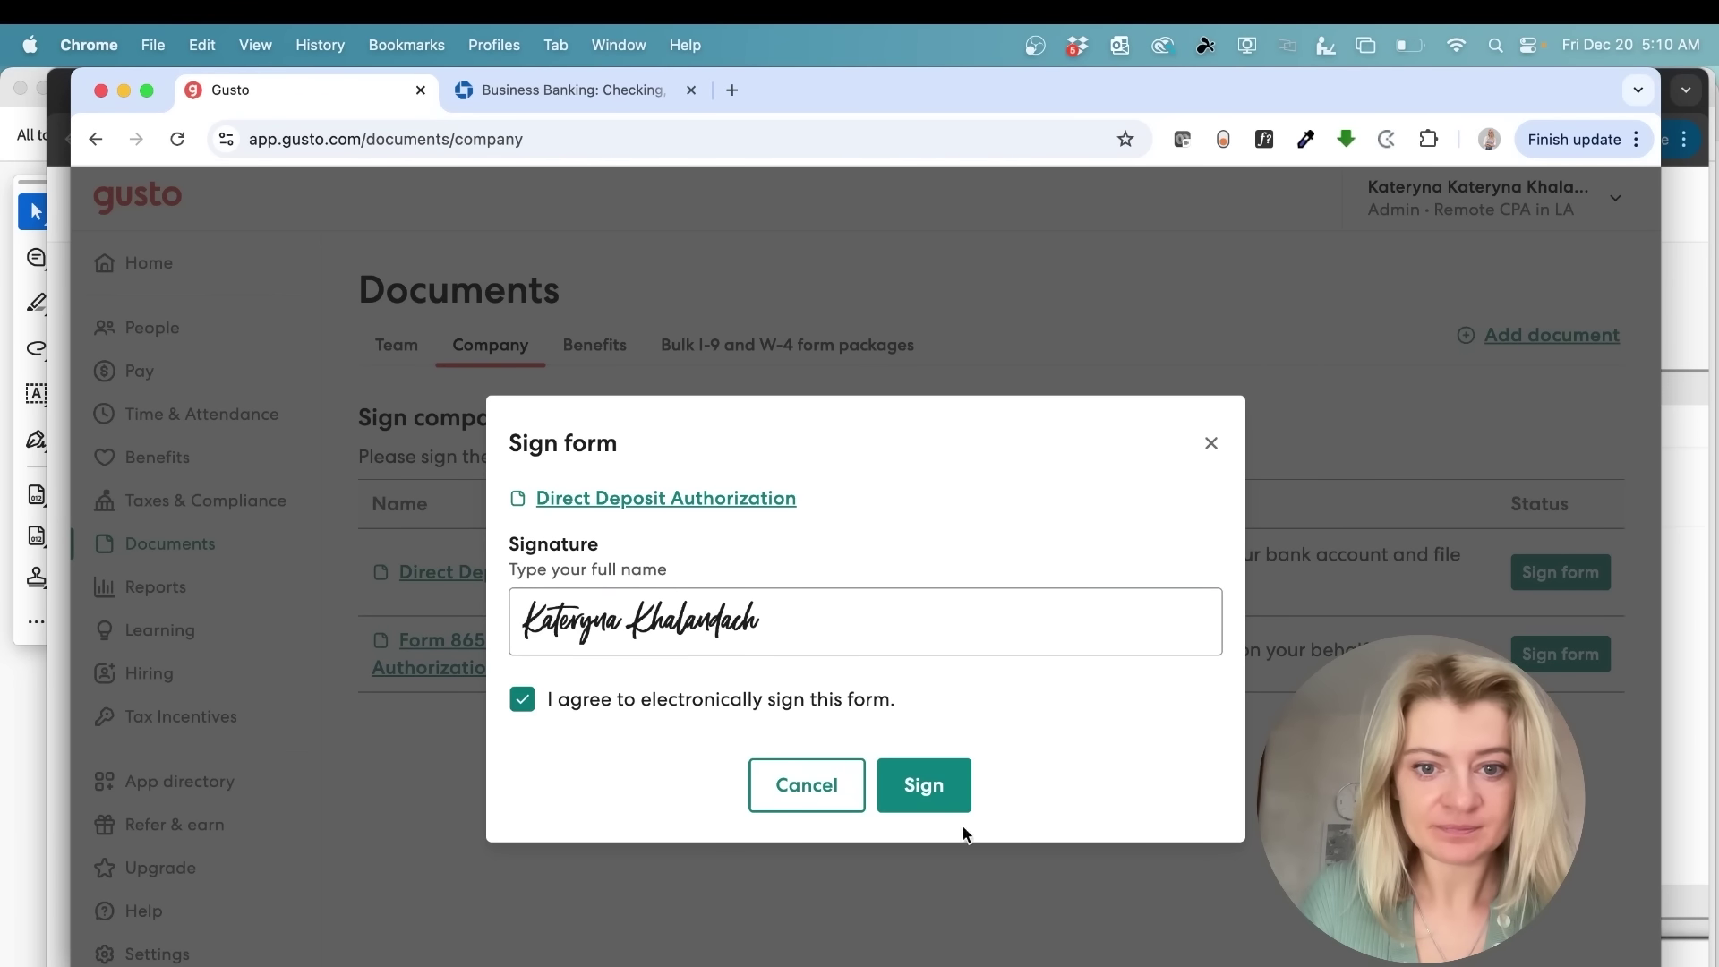
click(931, 782)
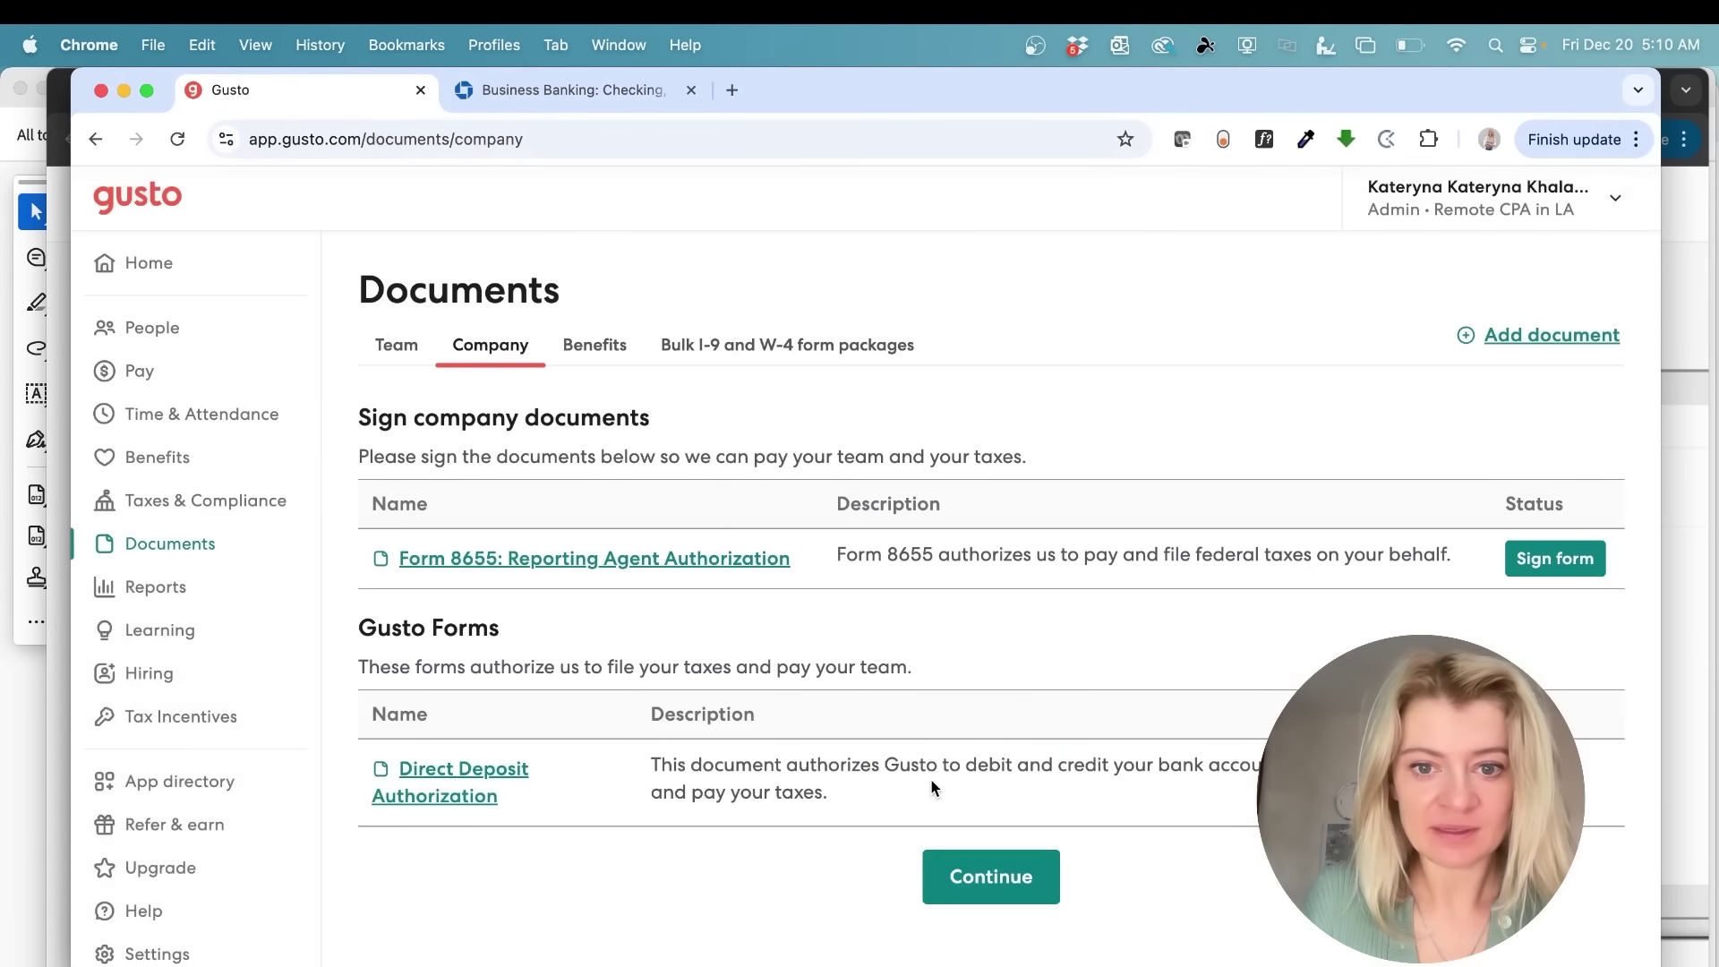
- Sign Form 8655: Reporting Agent Authorization with the owner's full name, agreeing to the electronic signature
click(1555, 558)
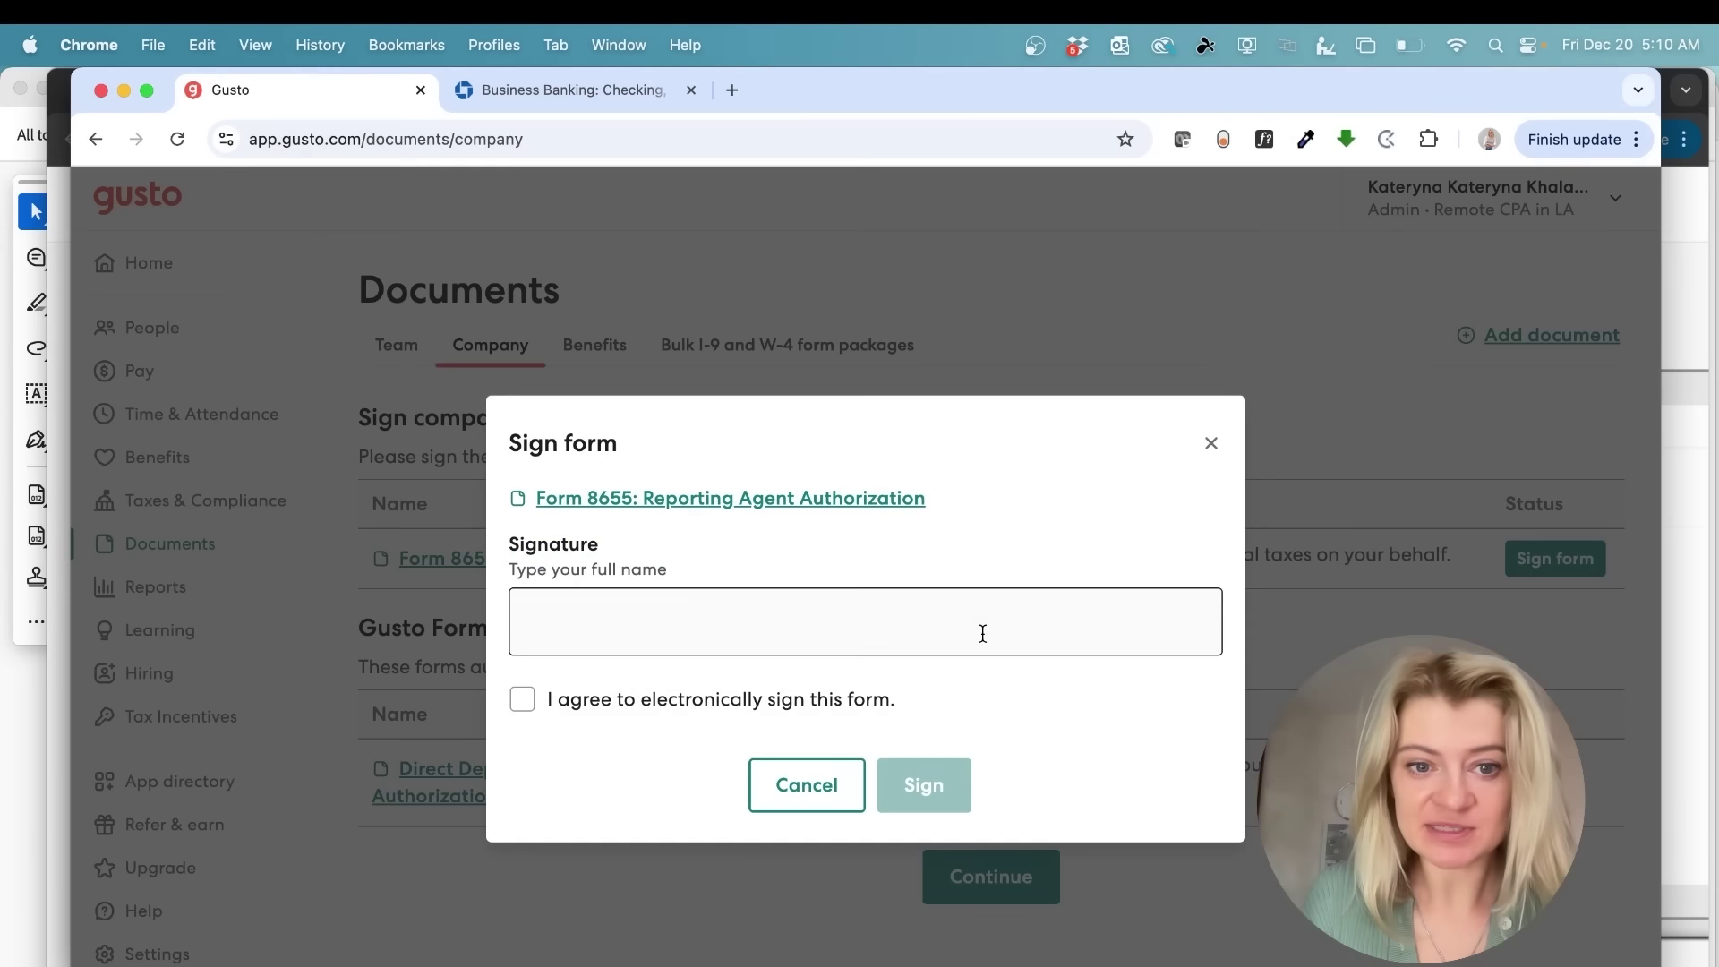
click(925, 630)
text(Kateryna Khalandach)
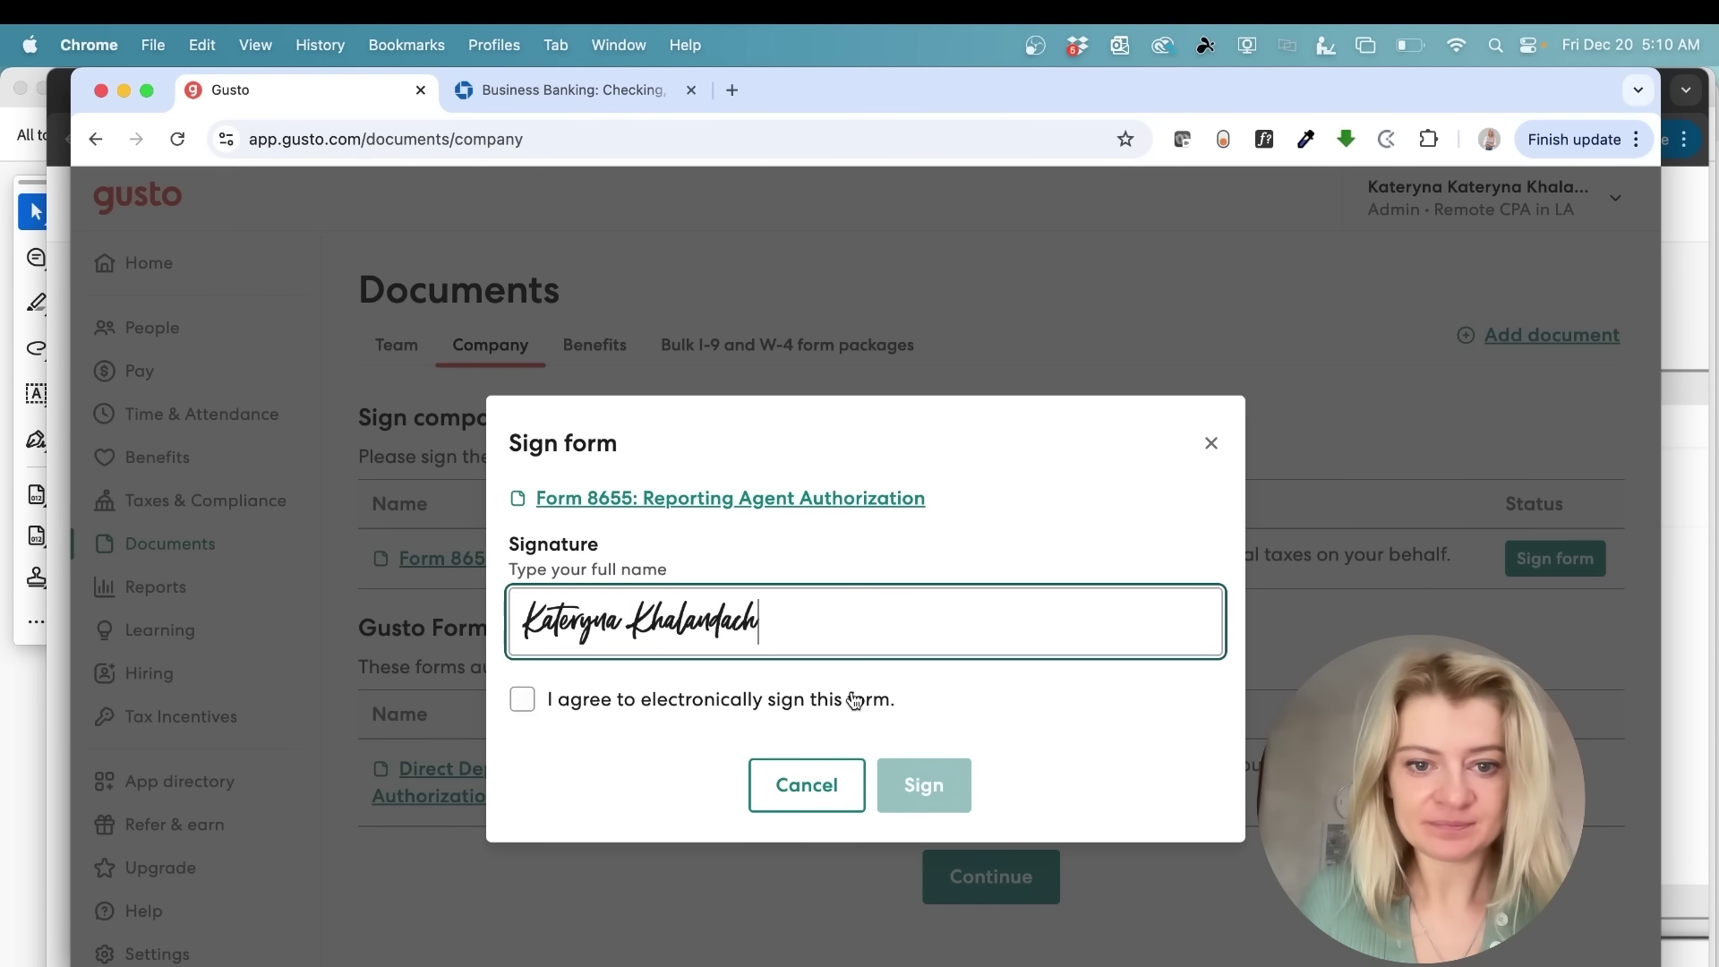
click(522, 700)
click(920, 793)
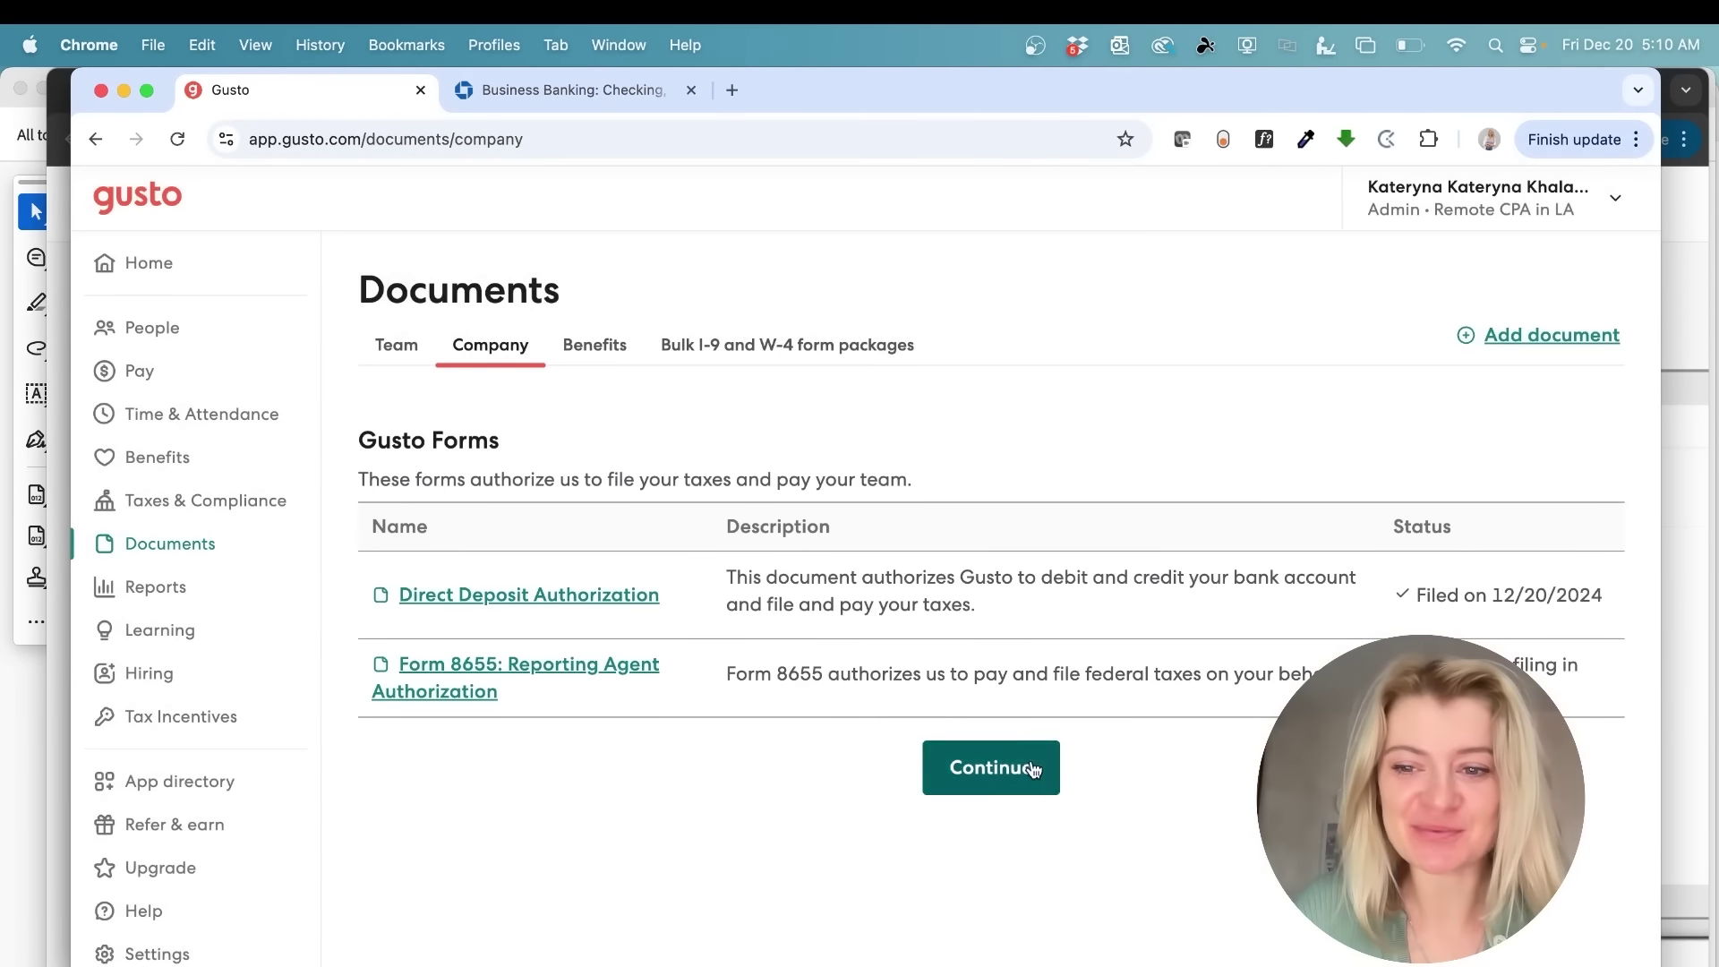
- Continue past the signed documents, acknowledge the account review notice, and dismiss the help prompt on the home page
click(1026, 770)
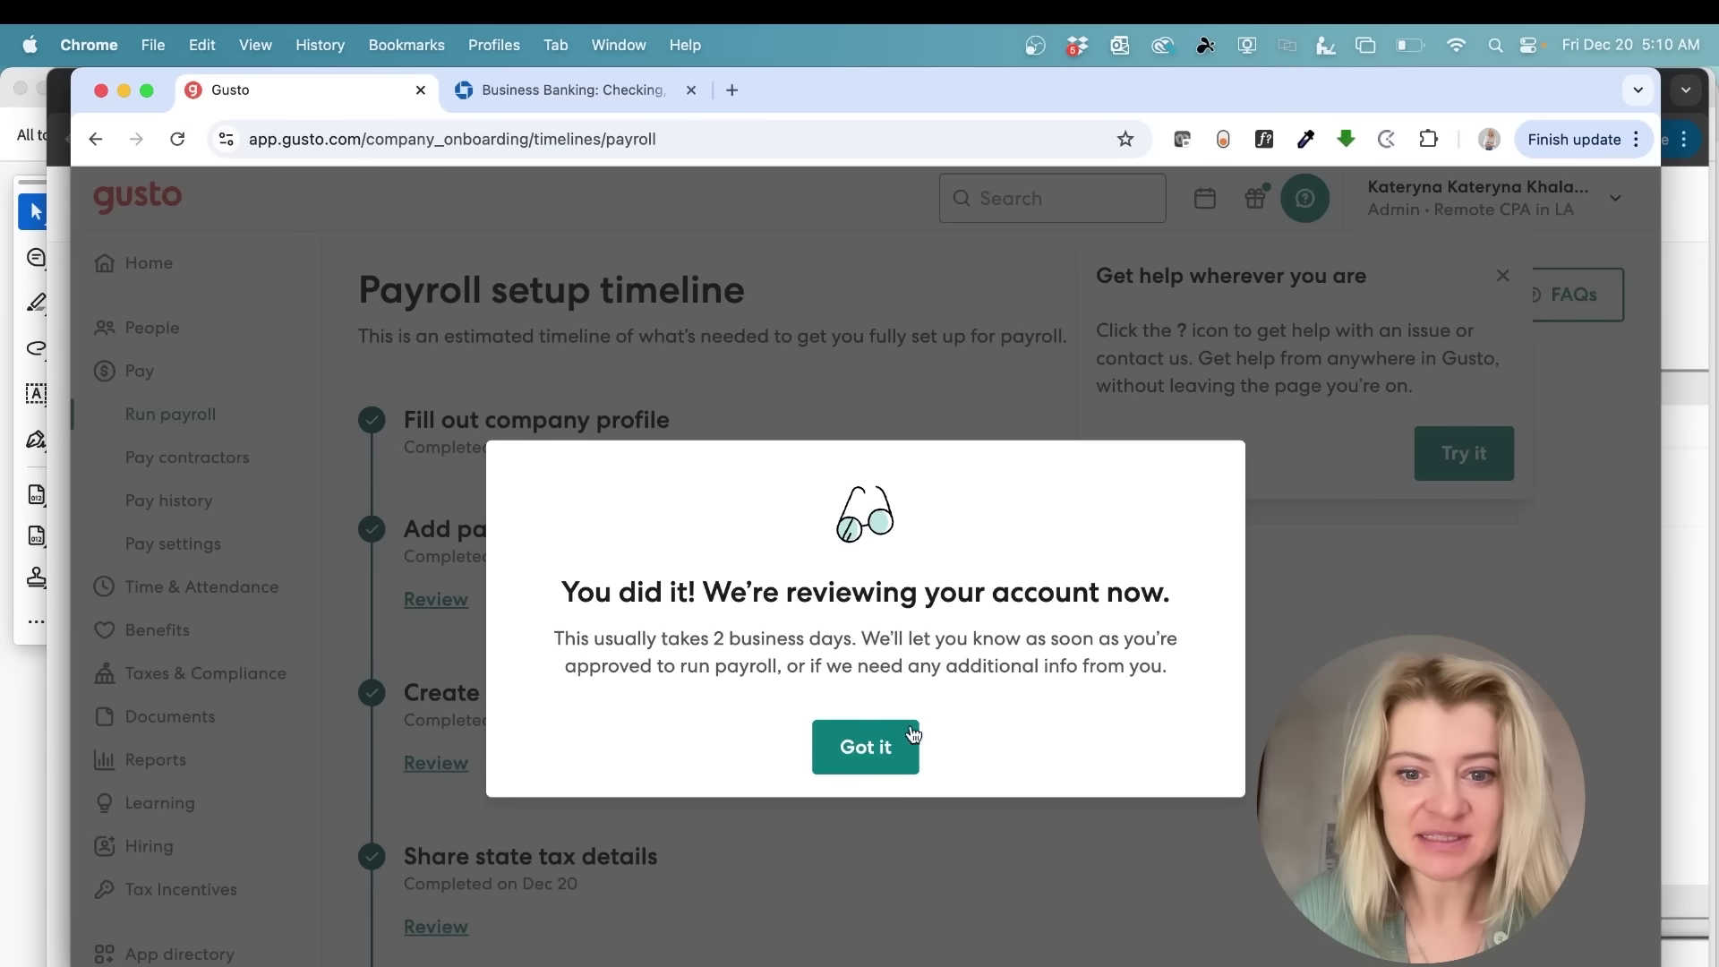
click(869, 754)
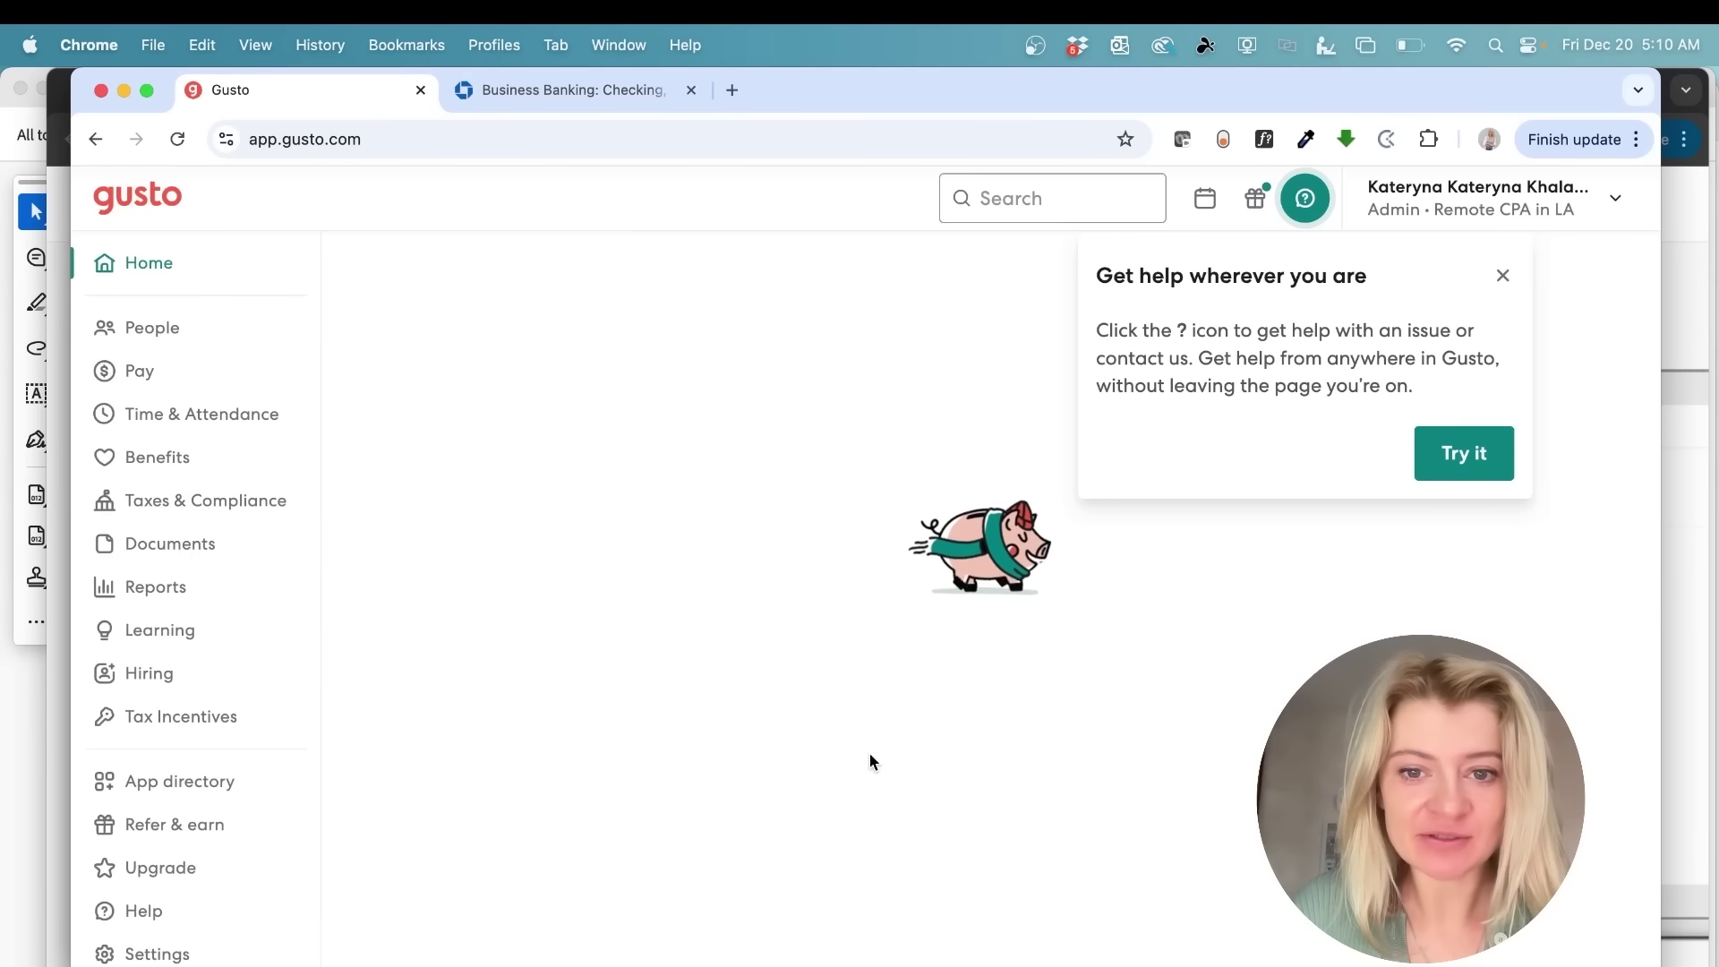
click(1464, 453)
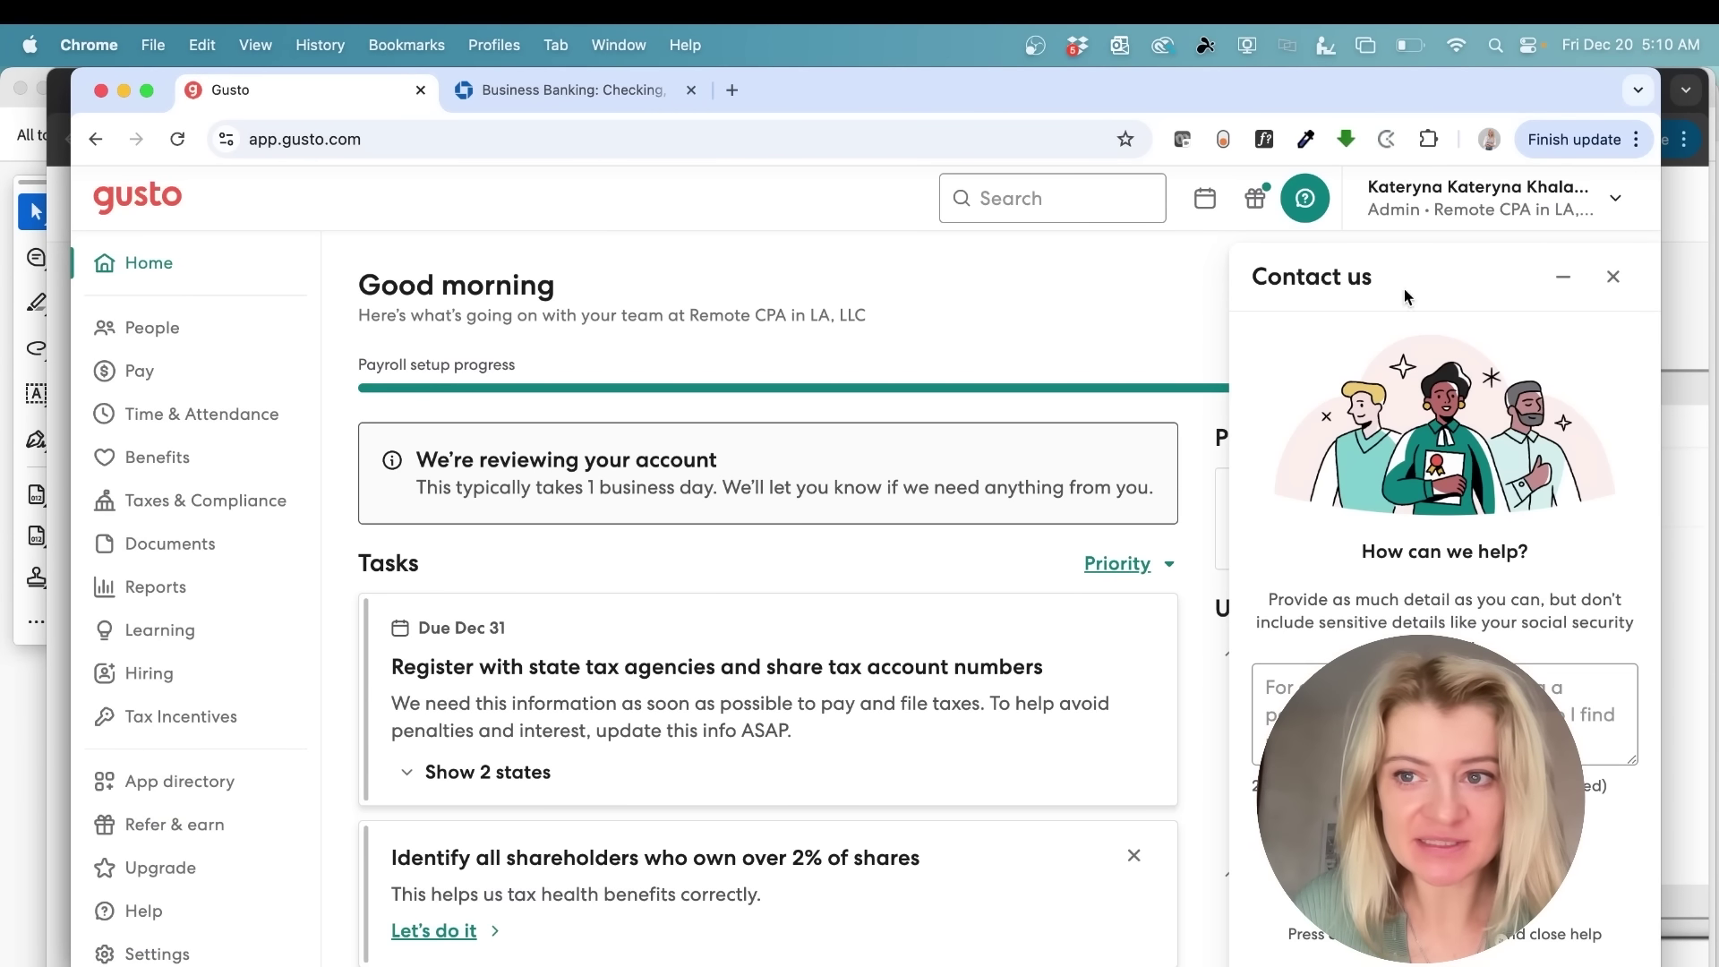
click(1612, 276)
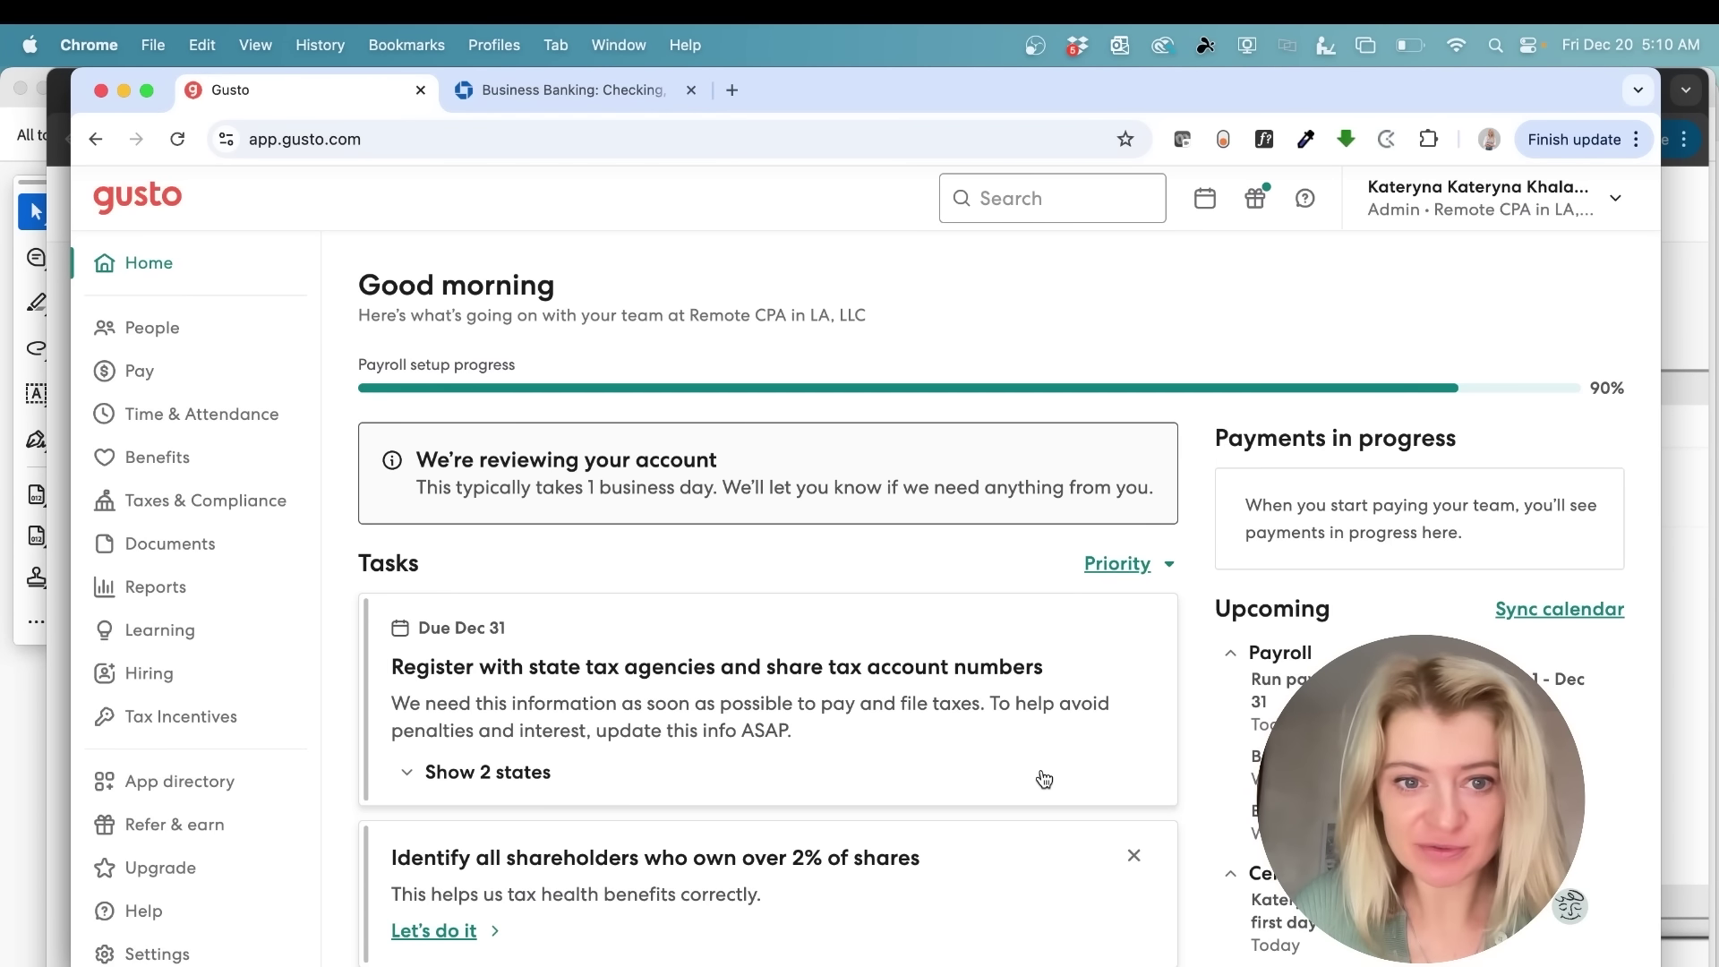
drag(417, 460, 748, 460)
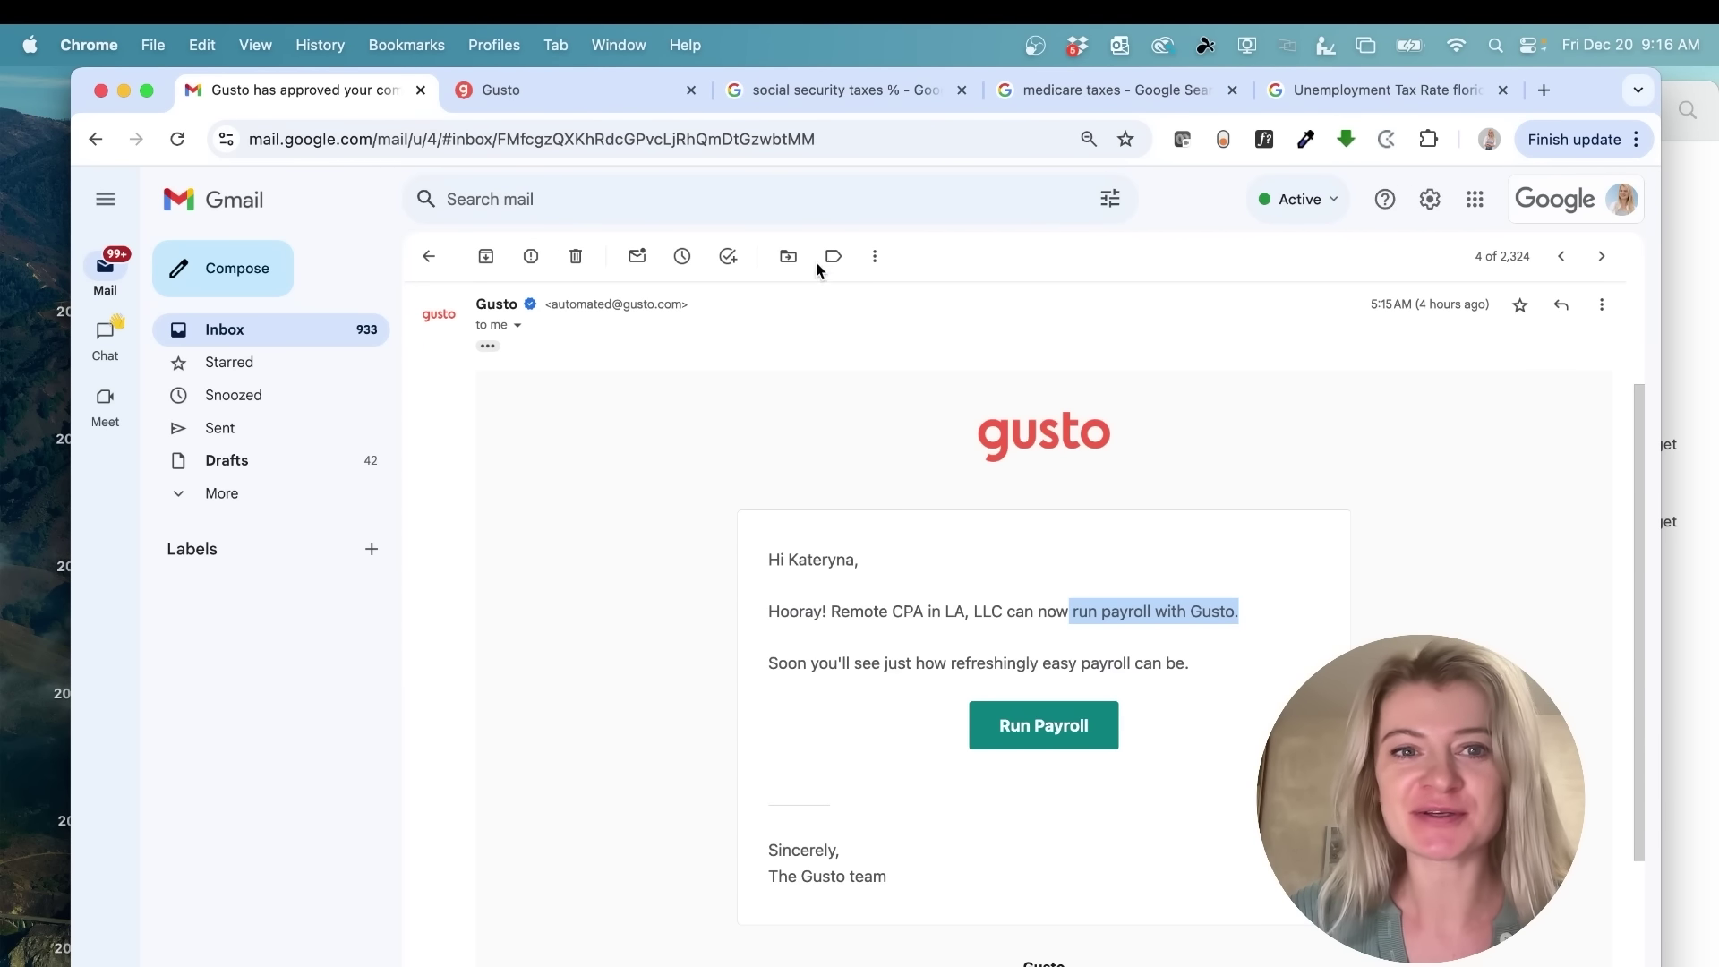
- Switch from the Gmail approval message to Gusto and start the regular payroll for Jan 1 – Dec 31, 2024
click(640, 93)
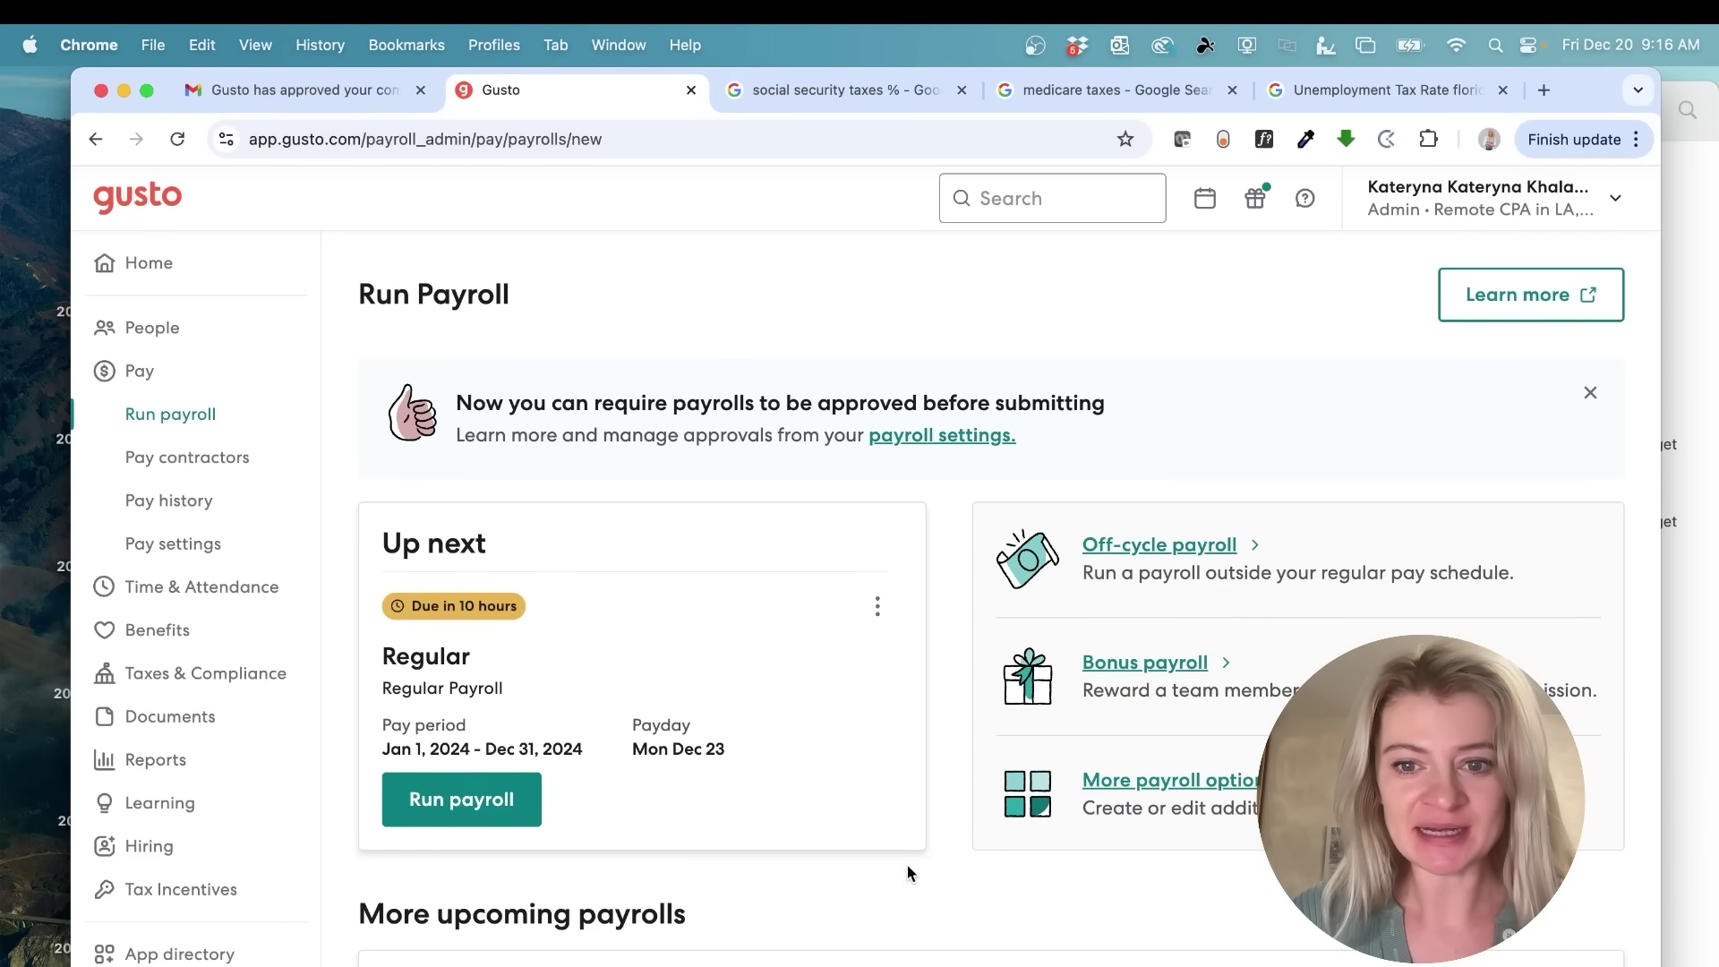
scroll(932, 820, down, 1)
click(470, 750)
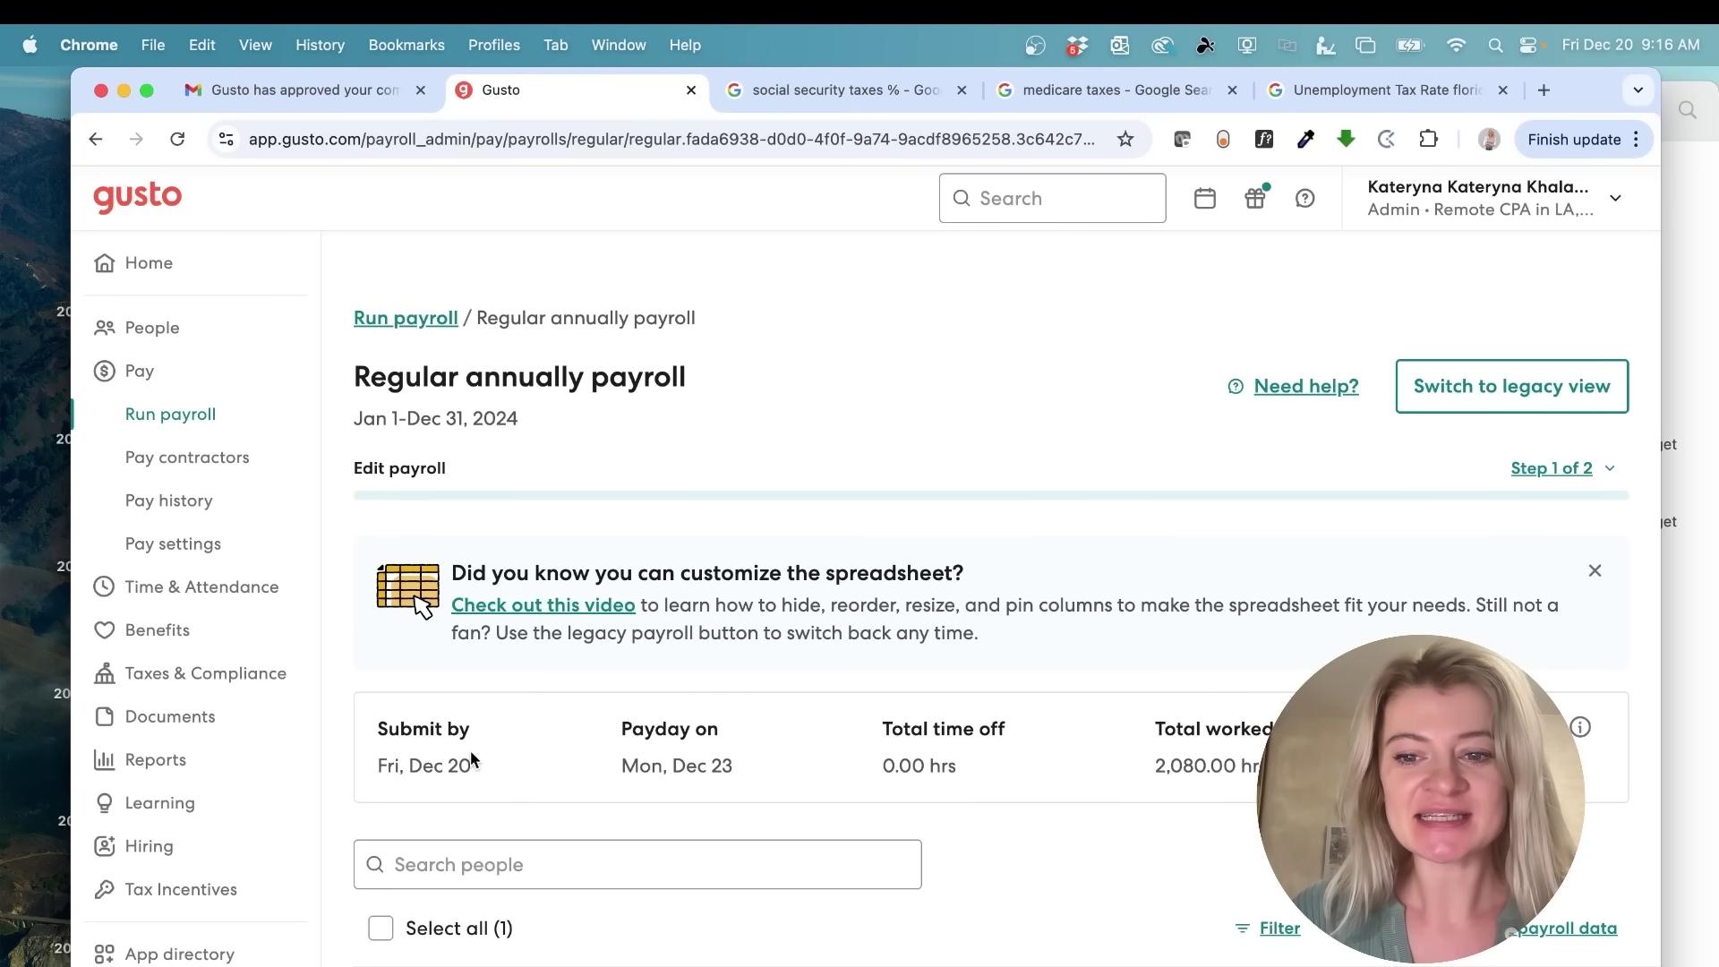
- Select the owner's row in the payroll spreadsheet, check its pay columns, and proceed to the payroll's review and submit stage
scroll(470, 750, down, 5)
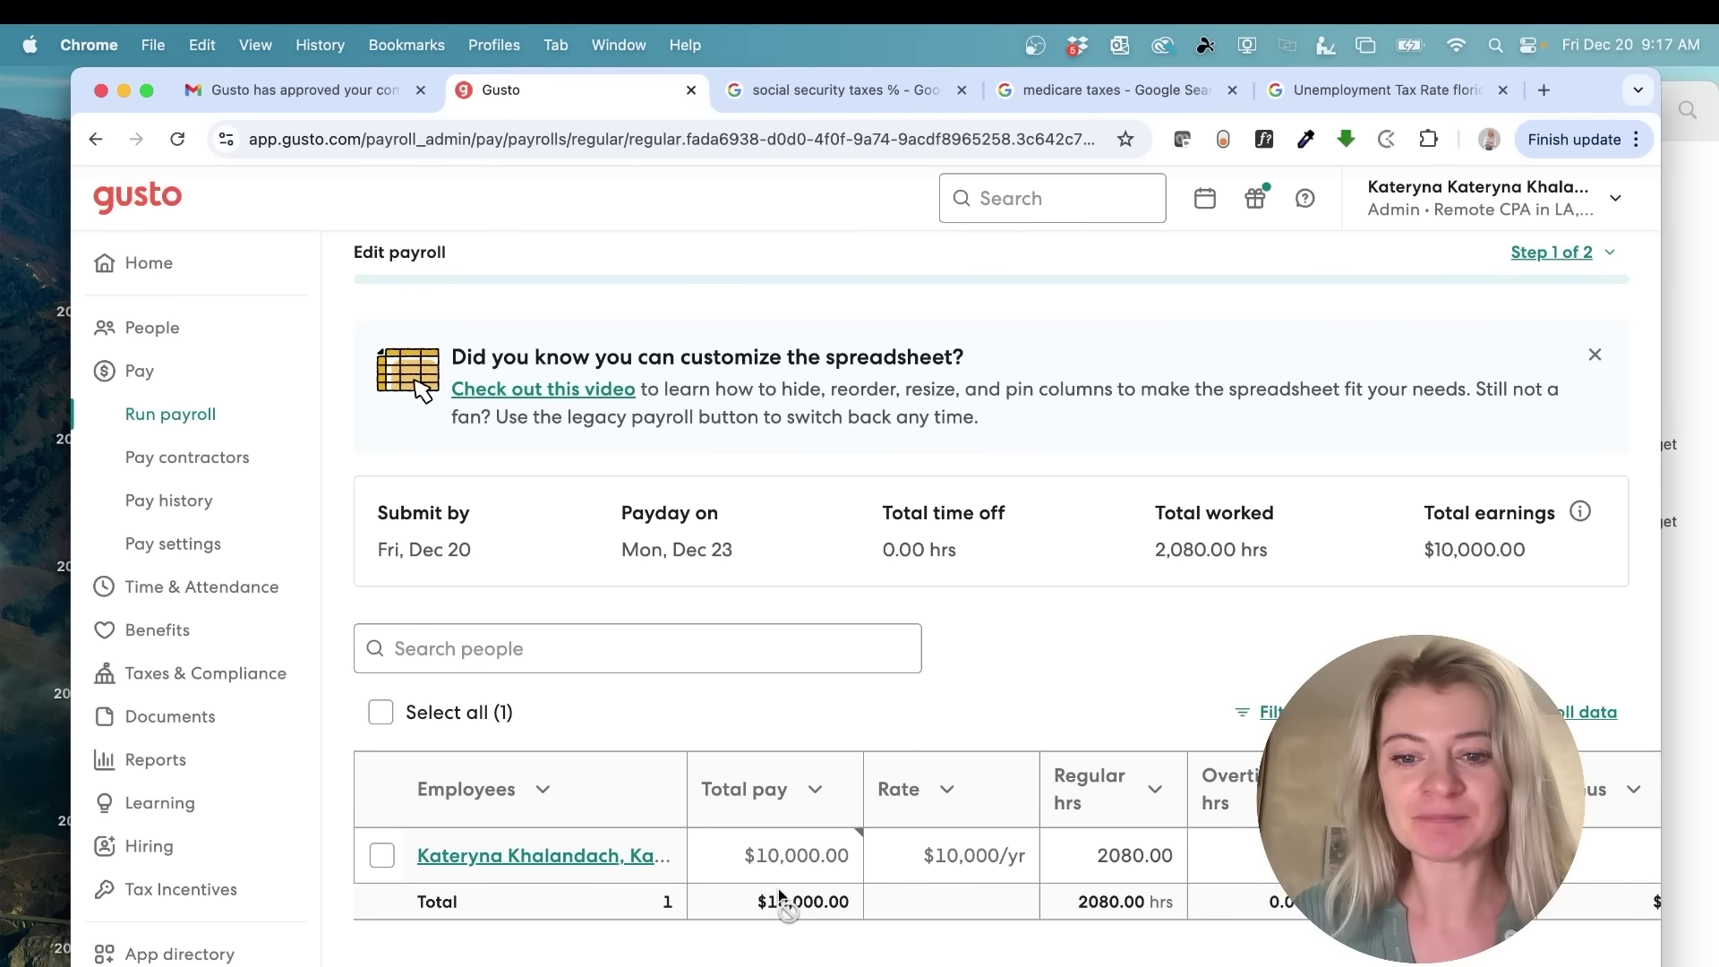
click(382, 855)
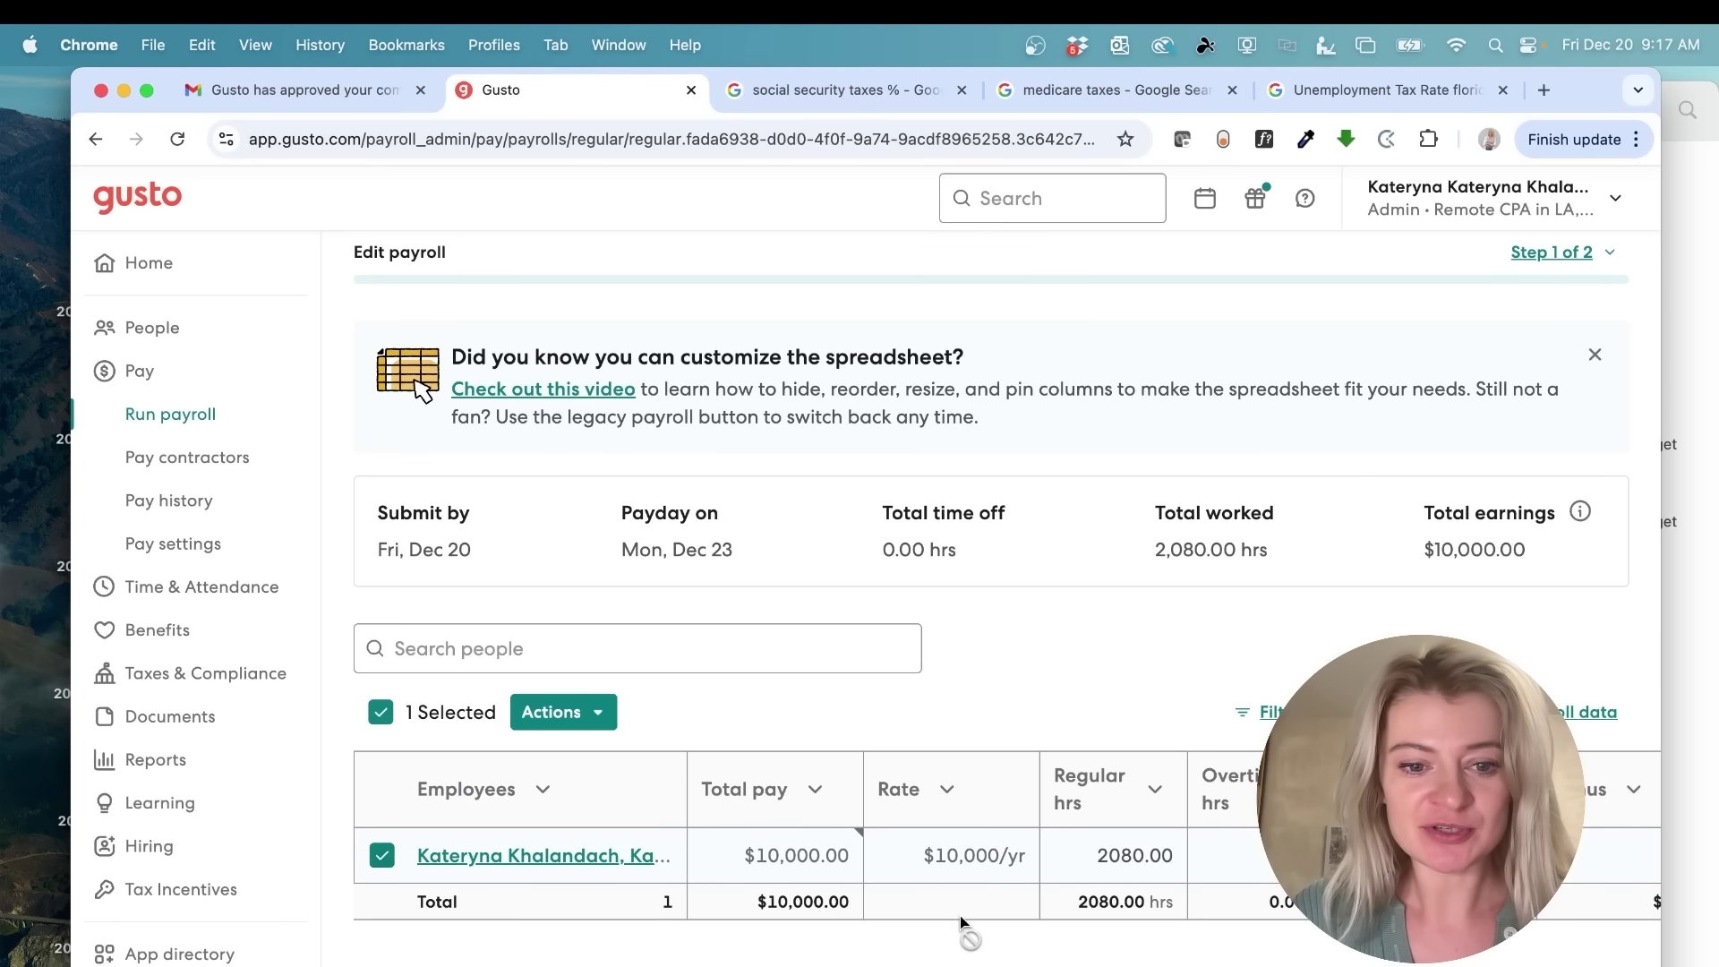
scroll(1242, 875, right, 10)
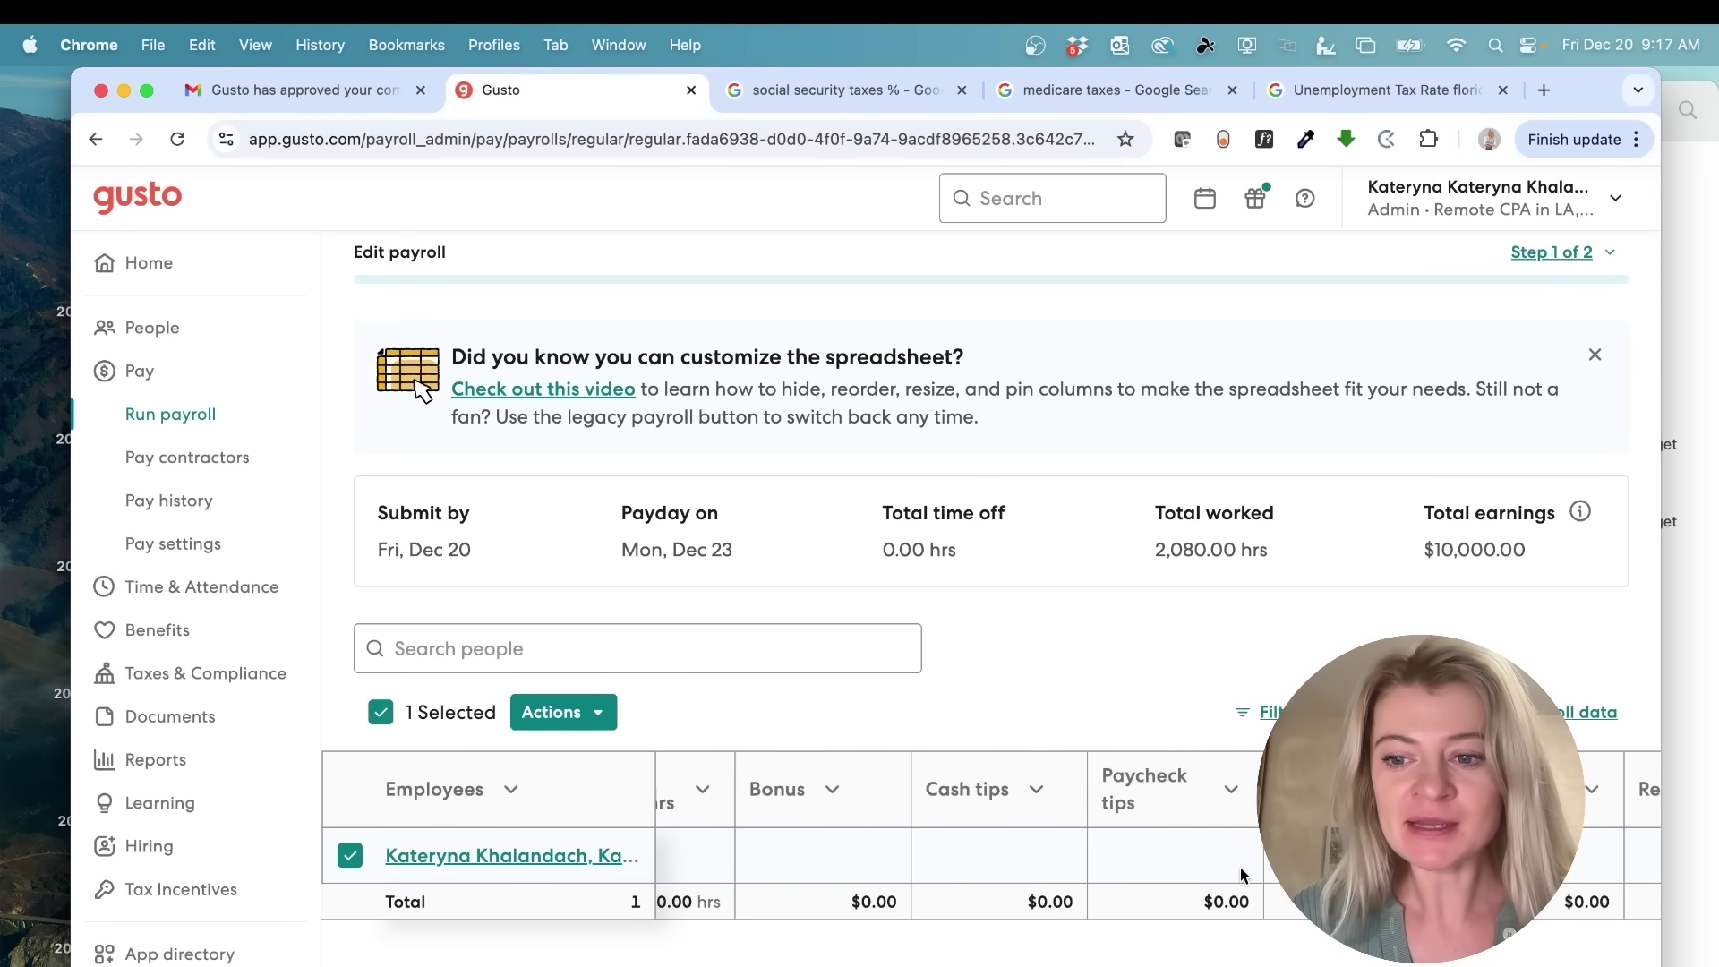
scroll(1243, 875, right, 8)
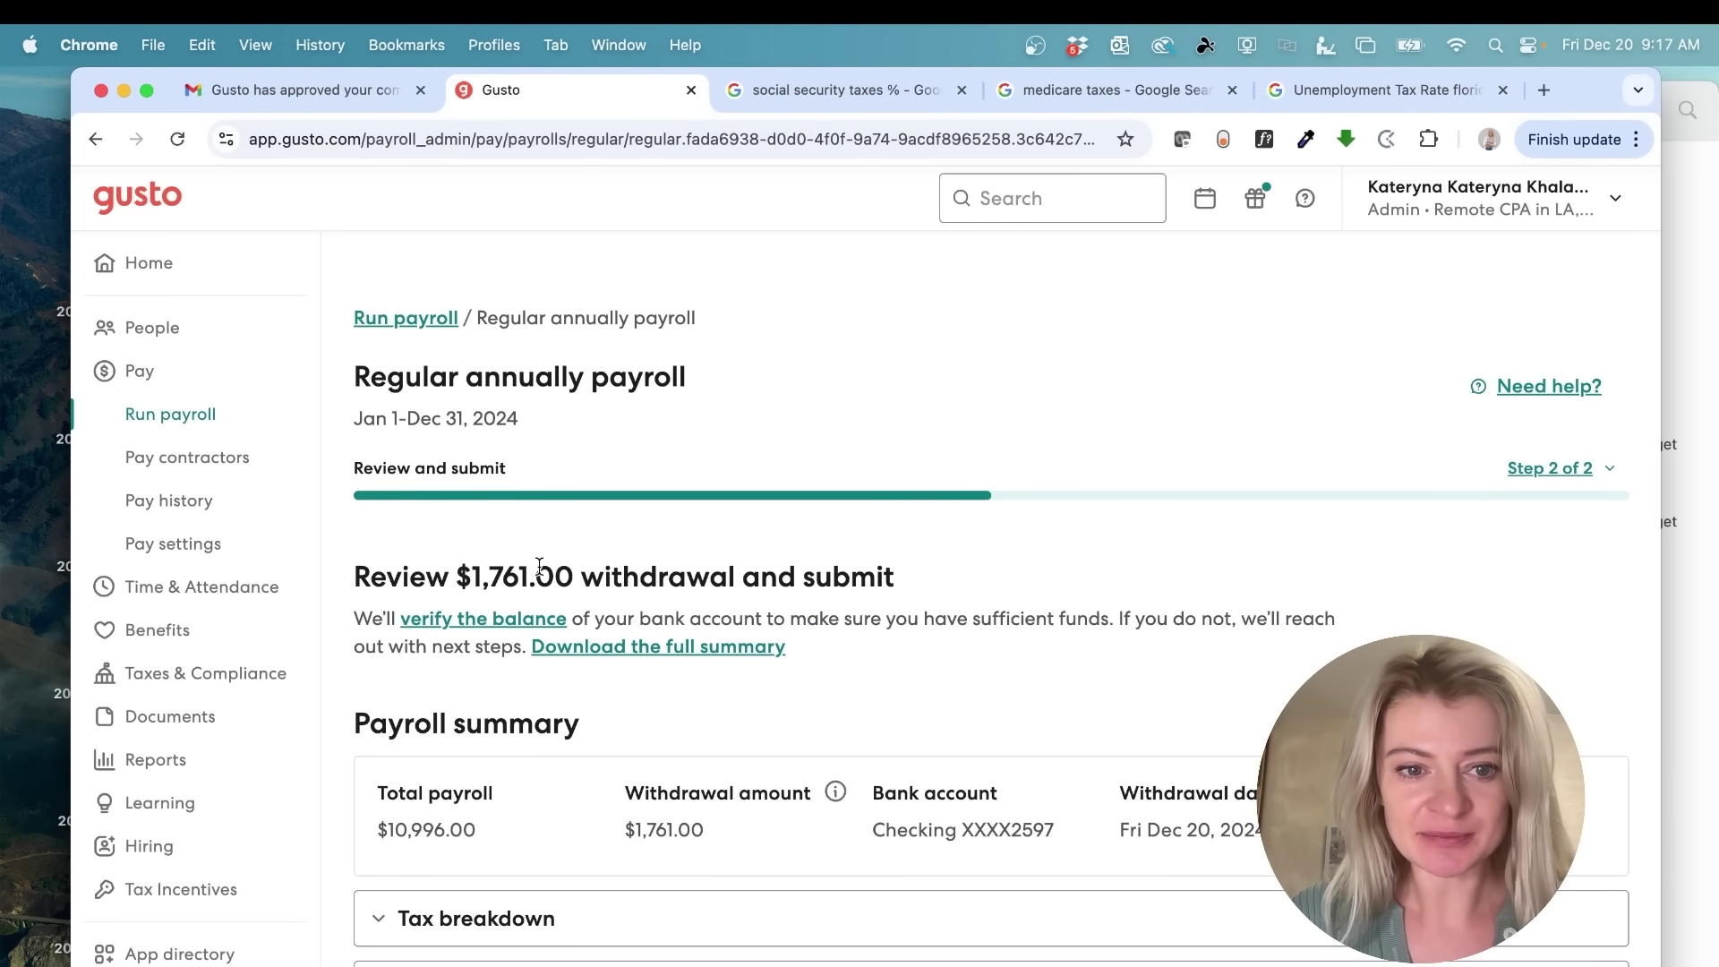
- Examine the withdrawal amount and payroll summary, and expand the tax breakdown
drag(474, 576, 558, 574)
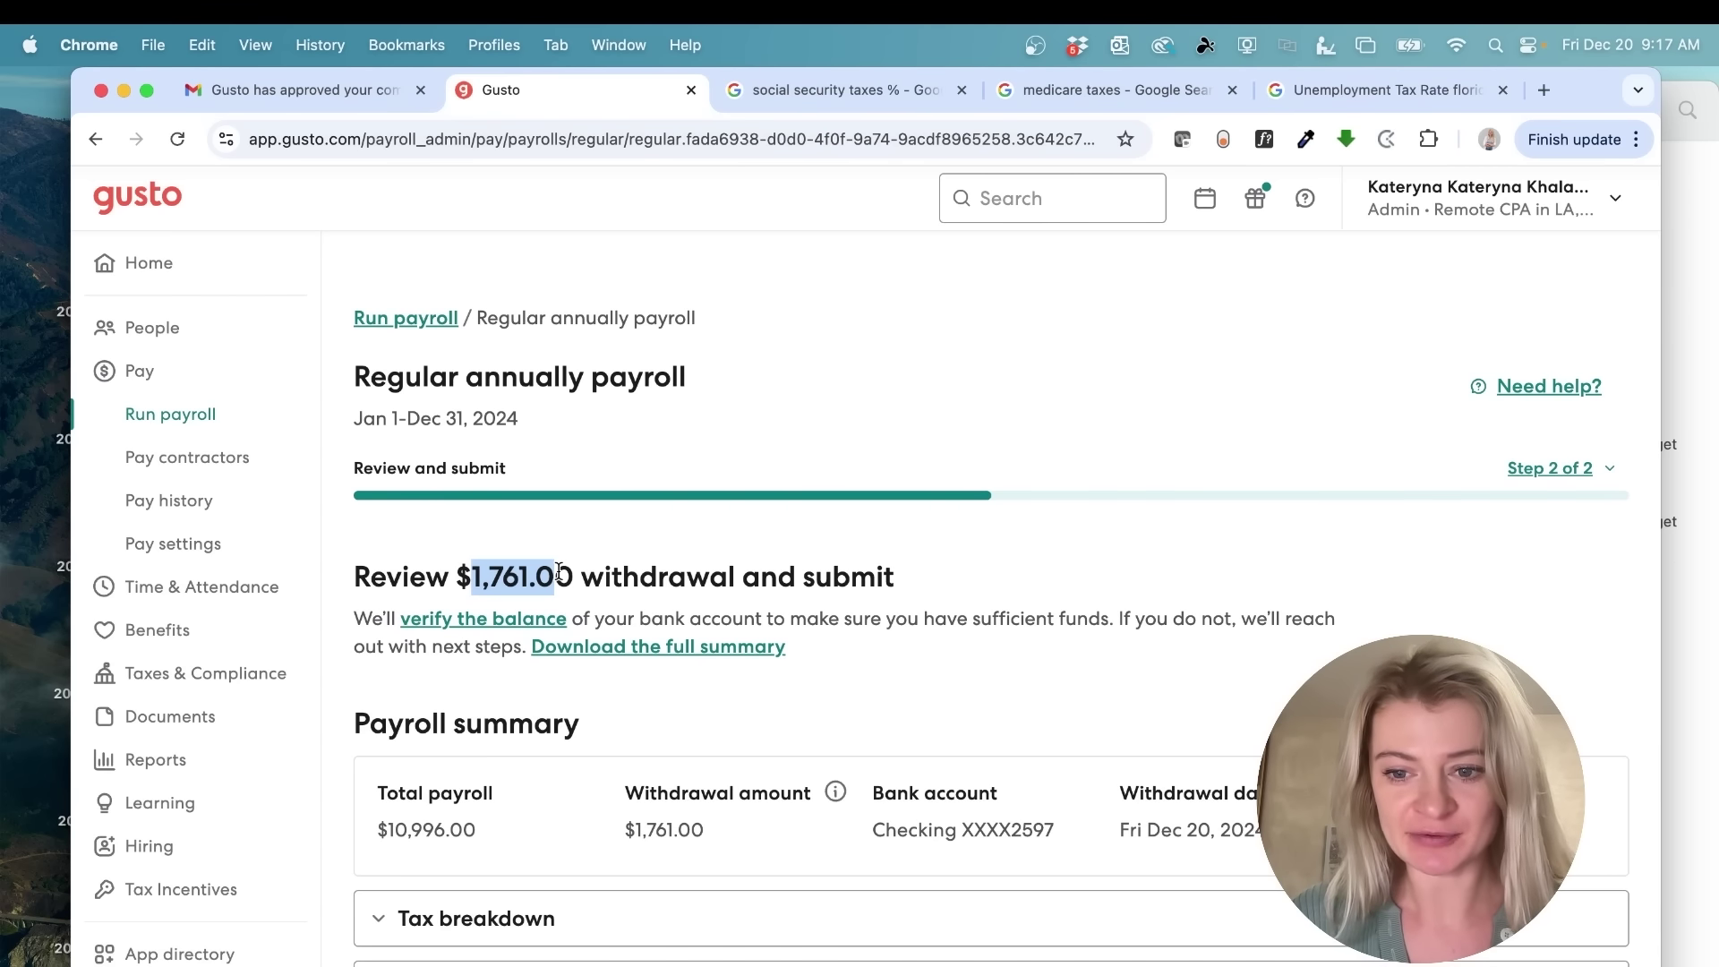
scroll(558, 573, down, 3)
click(472, 671)
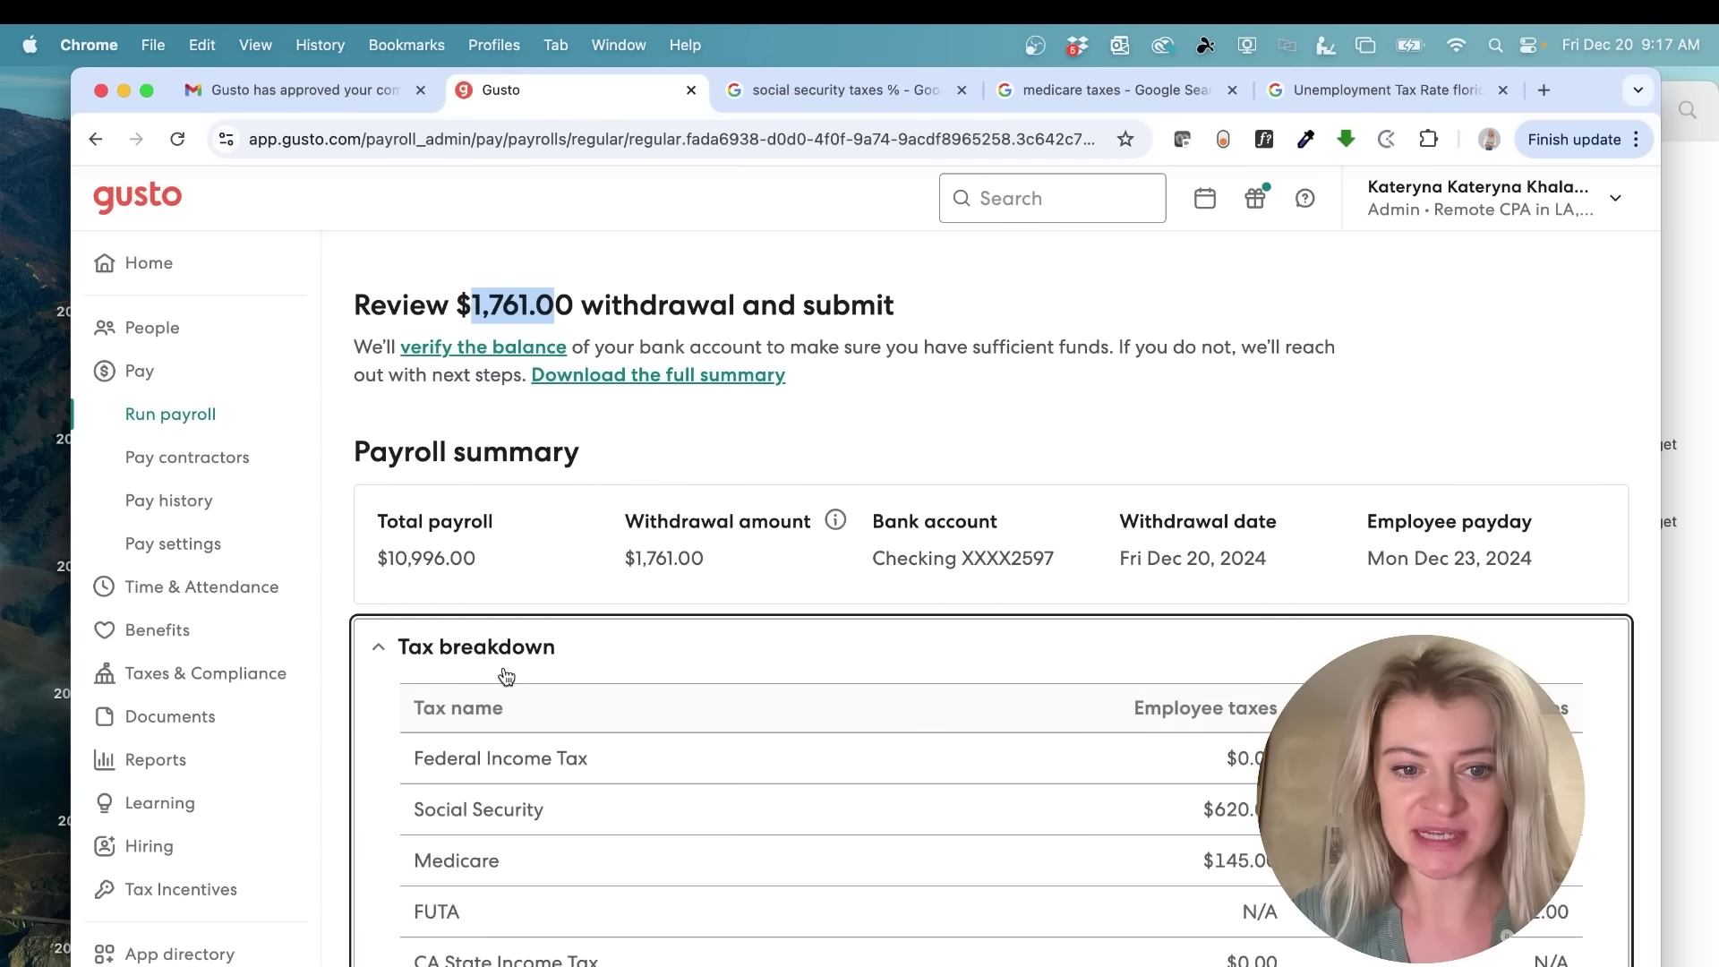
scroll(844, 783, up, 1)
scroll(890, 821, down, 3)
scroll(890, 824, up, 3)
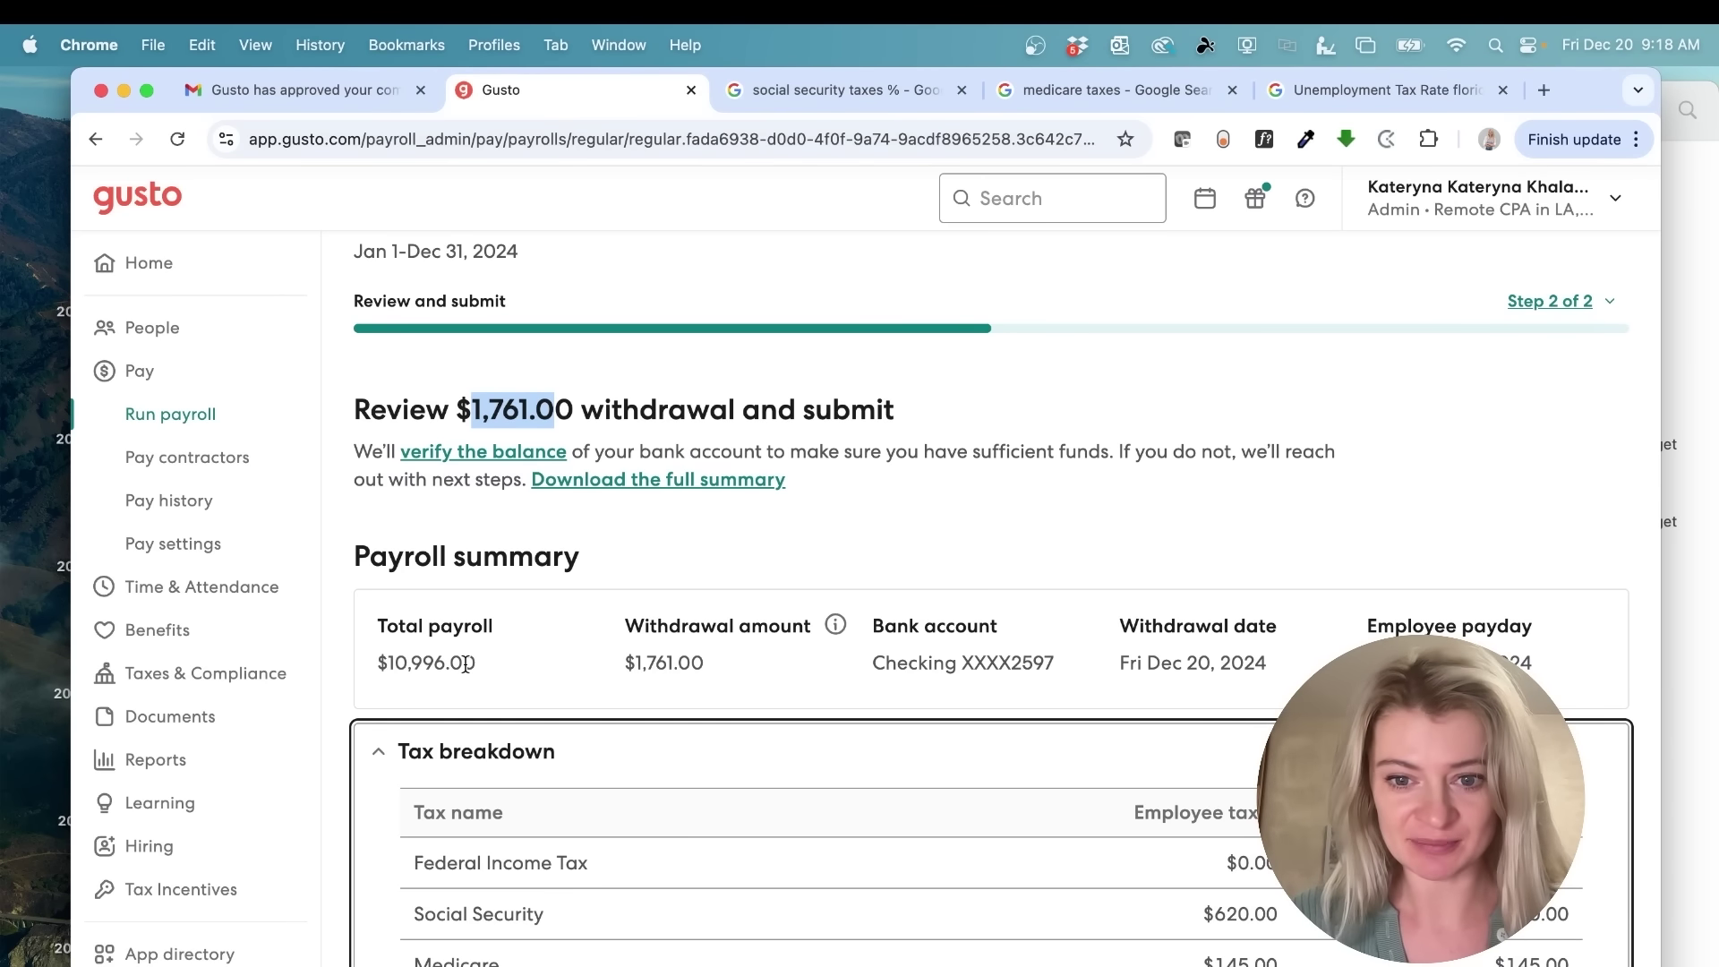
scroll(464, 663, down, 3)
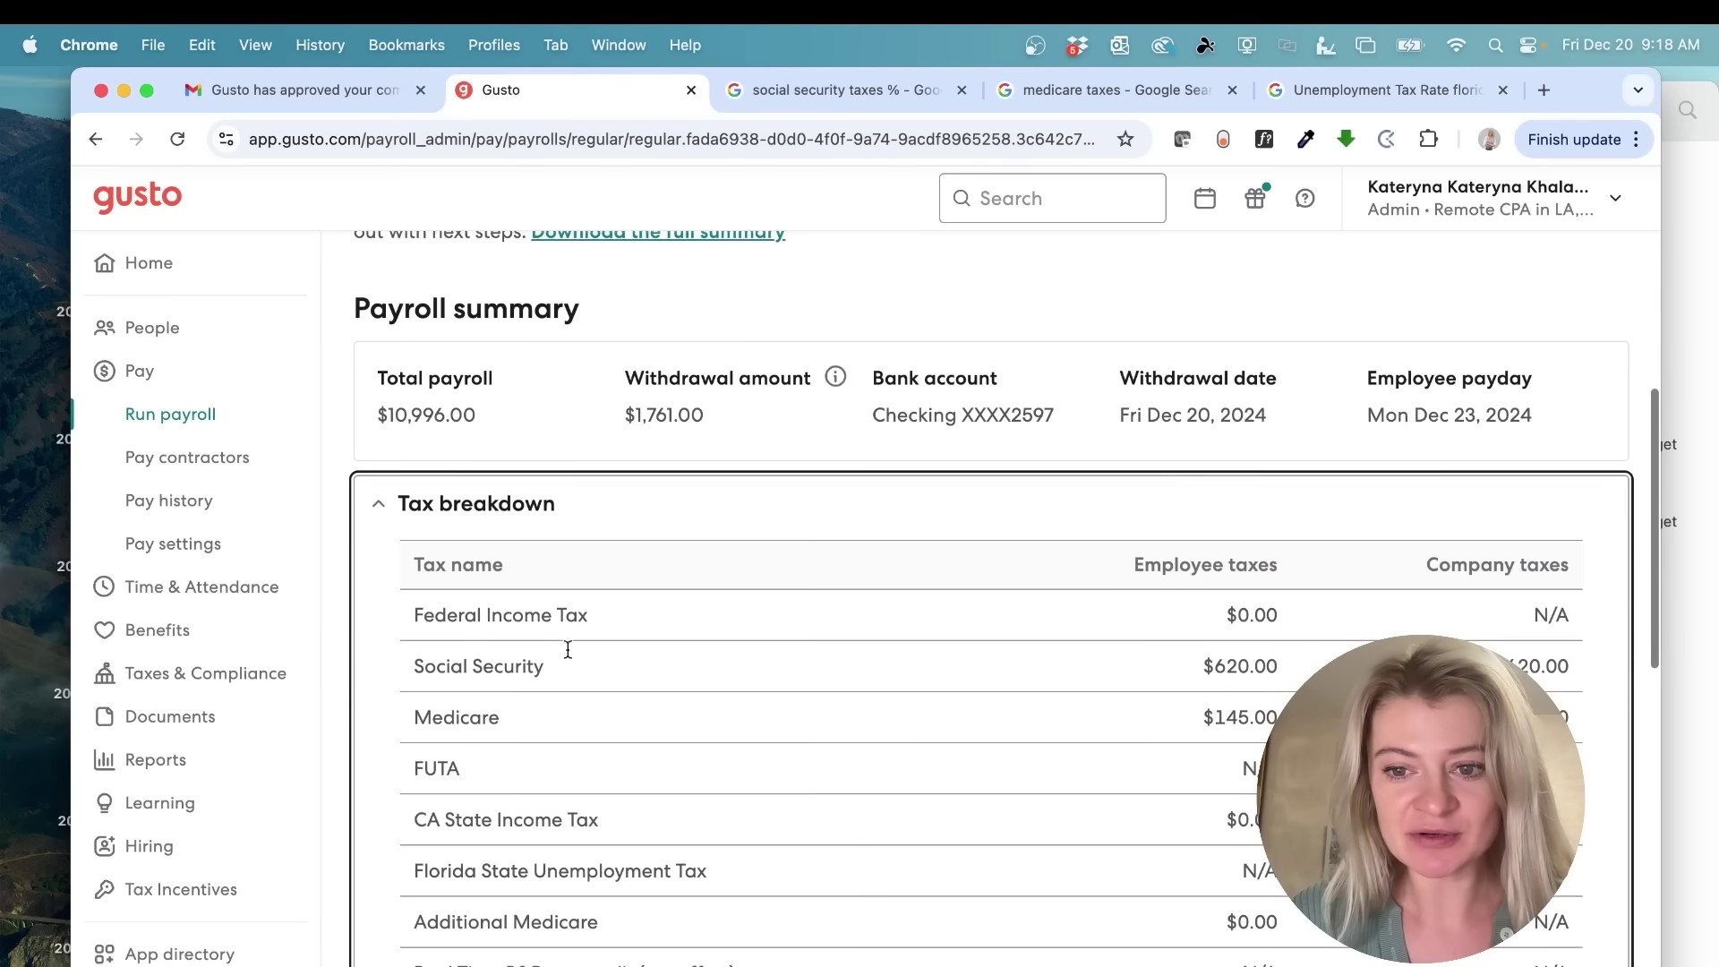
- Check the federal income tax entry for the employee and the other lines of the tax breakdown
drag(1278, 616, 1217, 617)
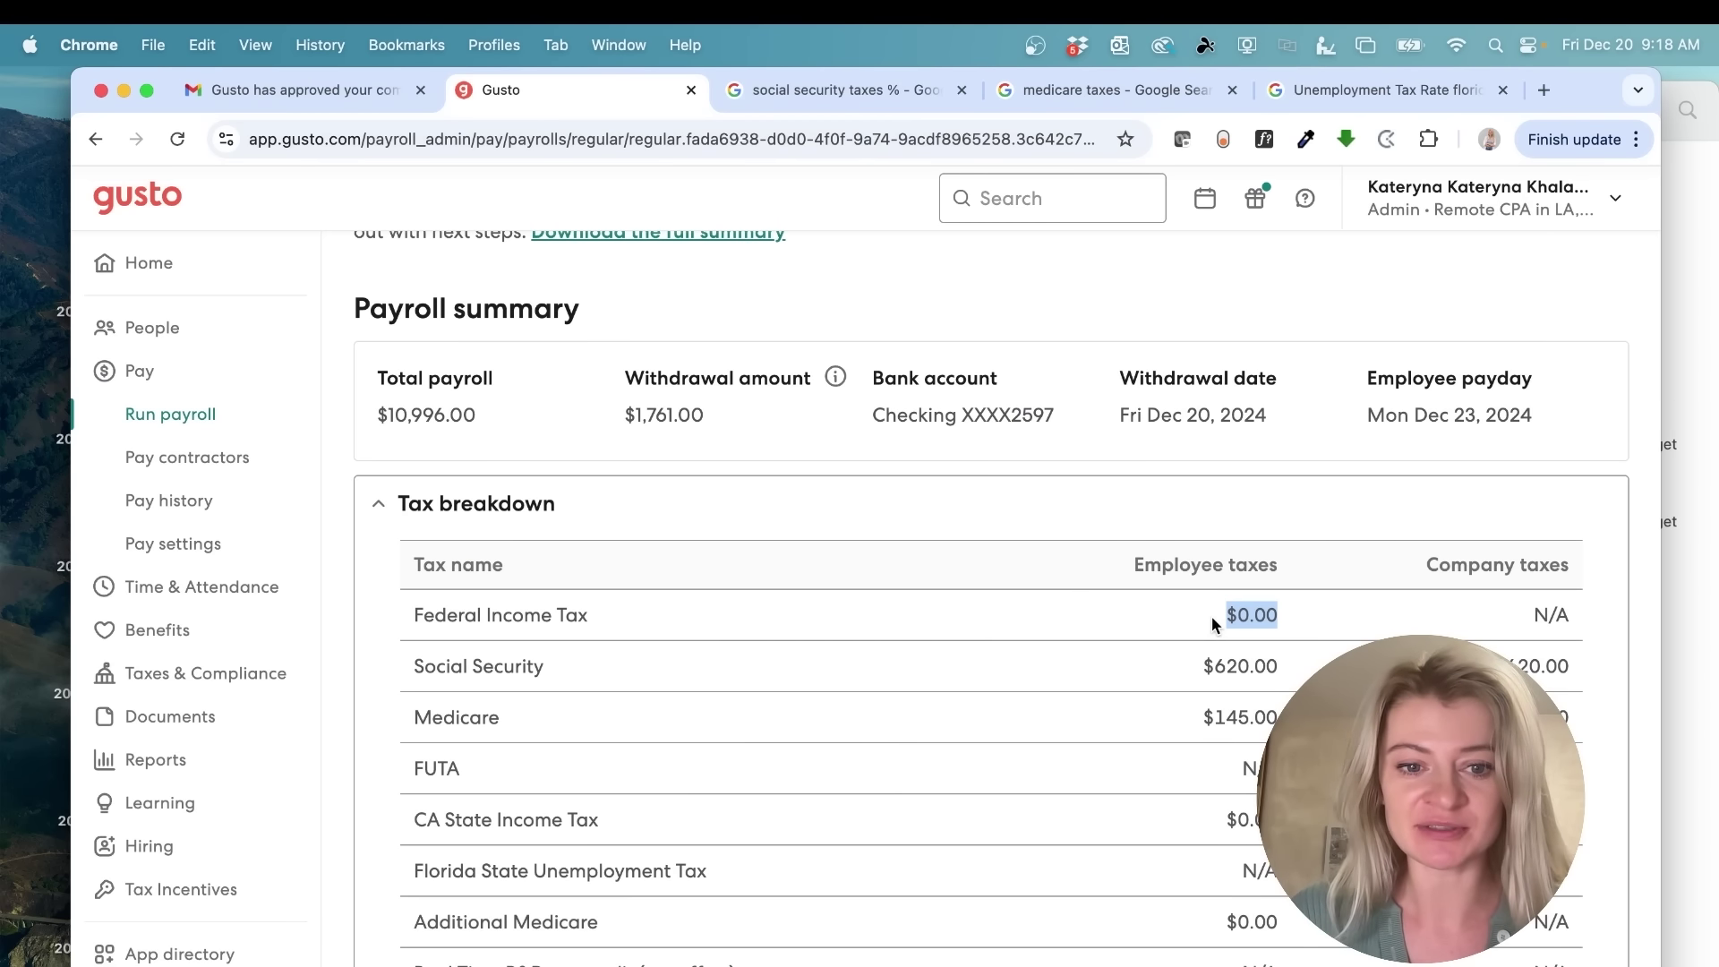
scroll(1211, 616, down, 3)
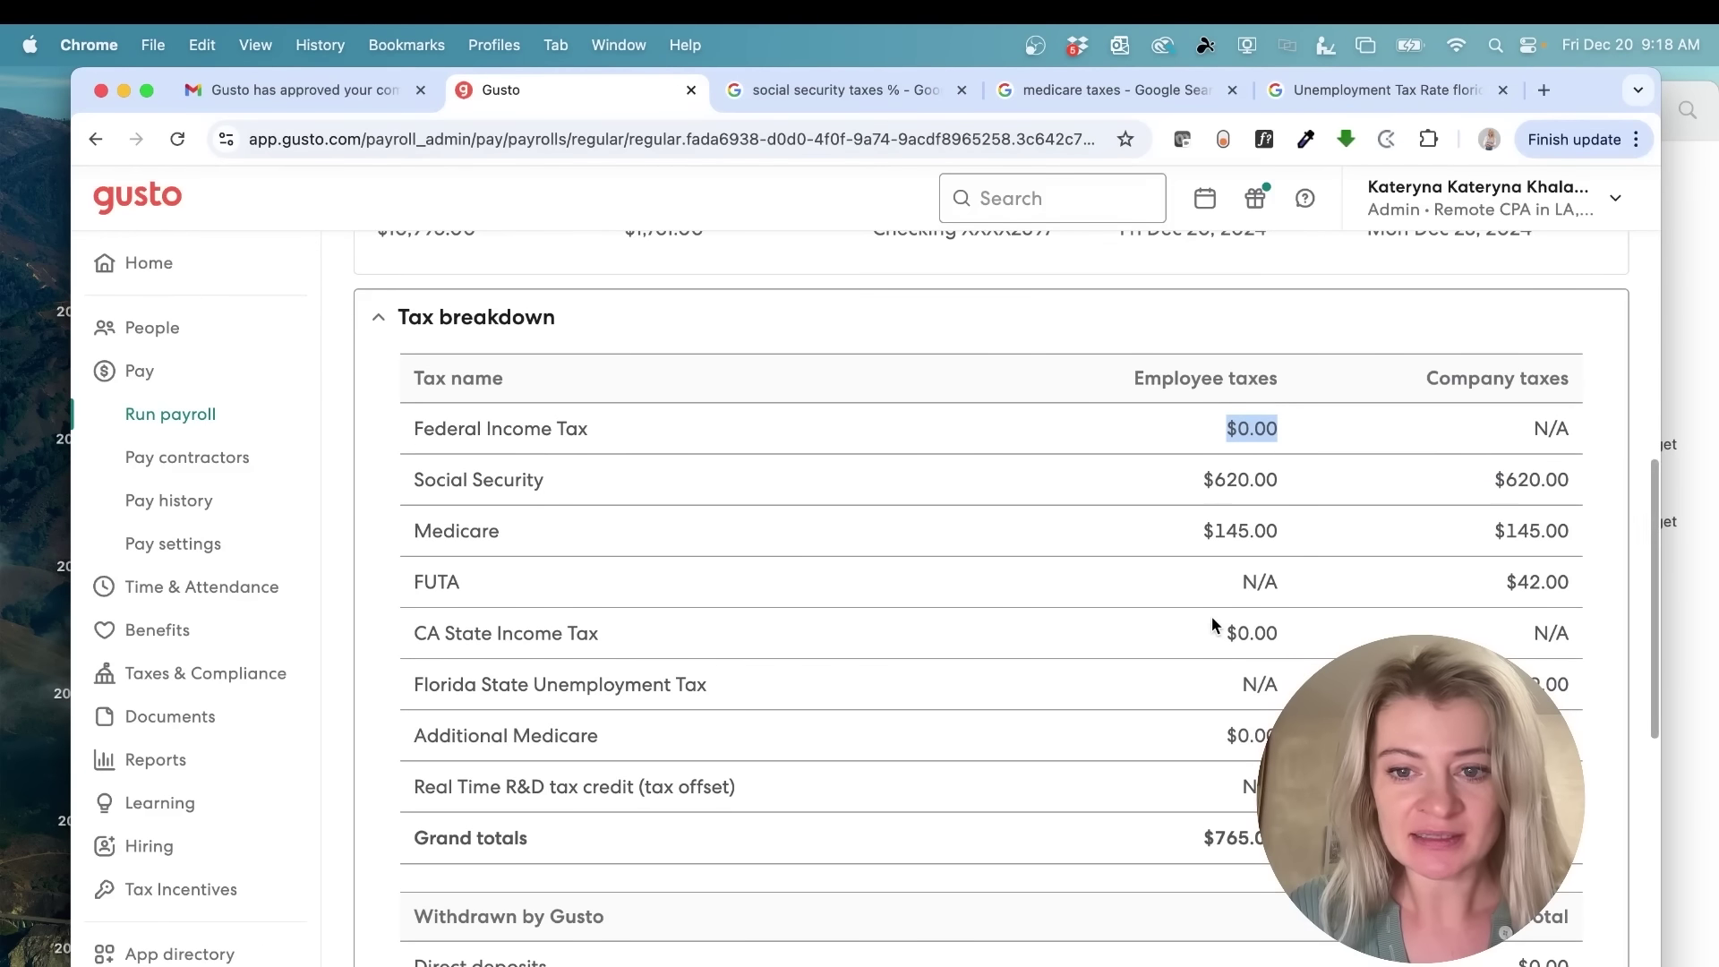
scroll(1264, 497, up, 5)
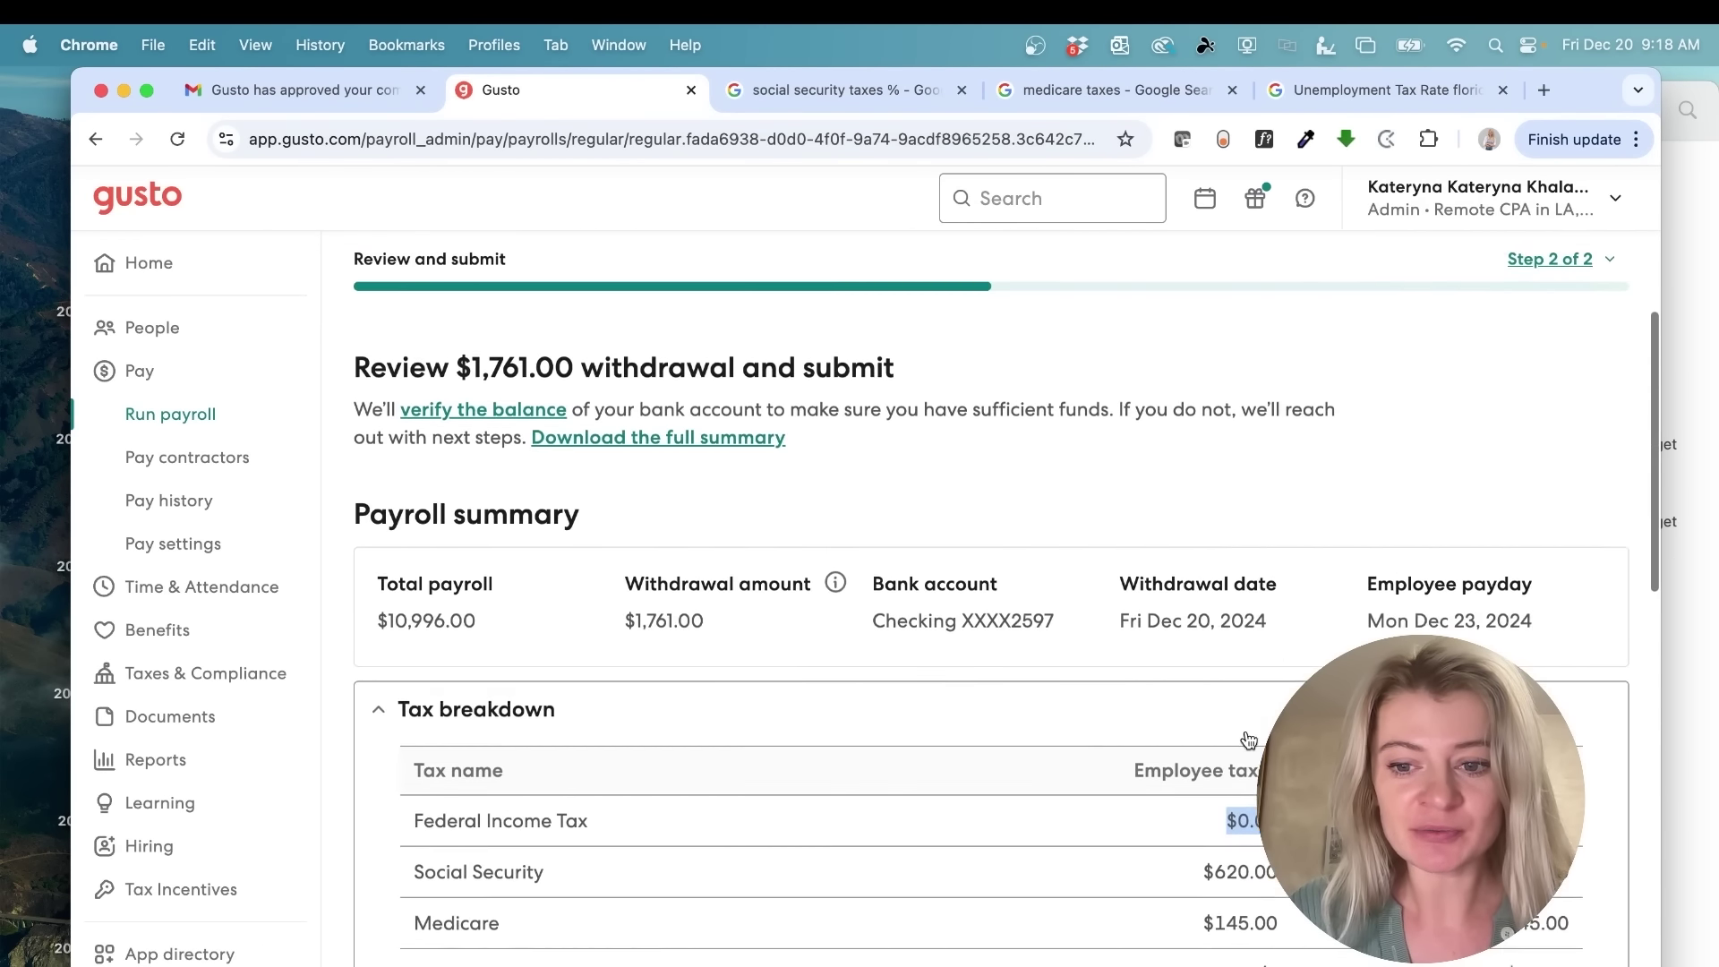
scroll(1248, 739, down, 2)
- Compare the employee's Social Security amount in the tax breakdown with the rate in the Google results for "social security taxes %"
click(460, 722)
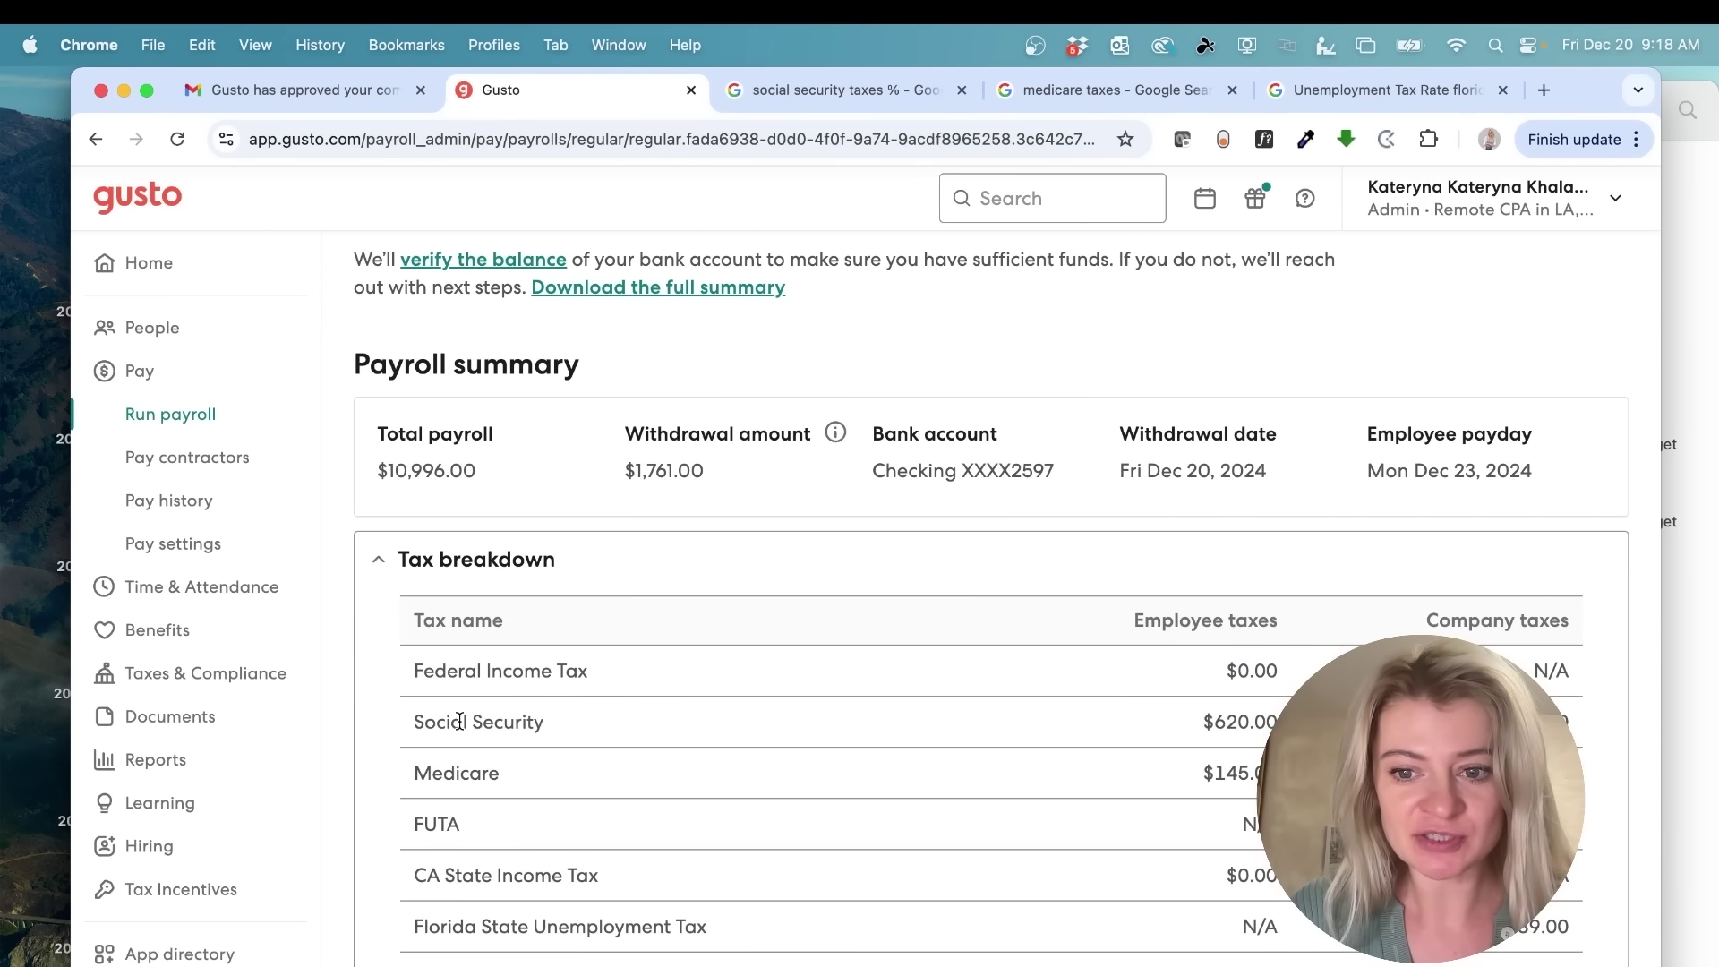
click(900, 90)
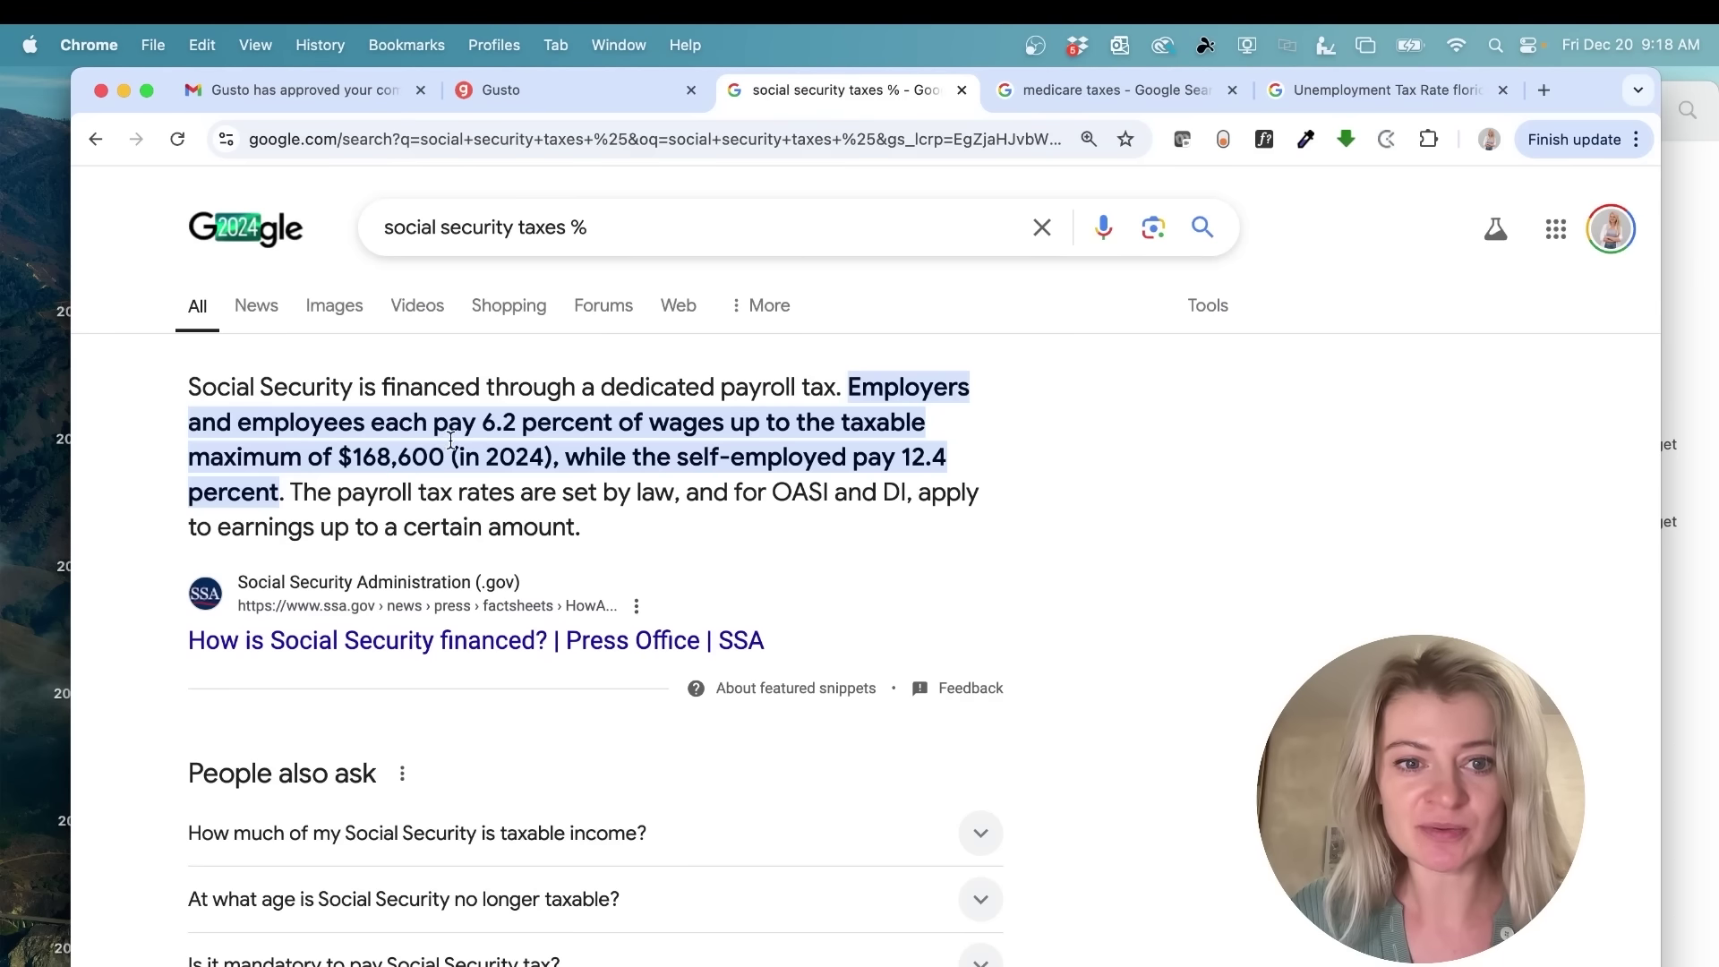
click(565, 93)
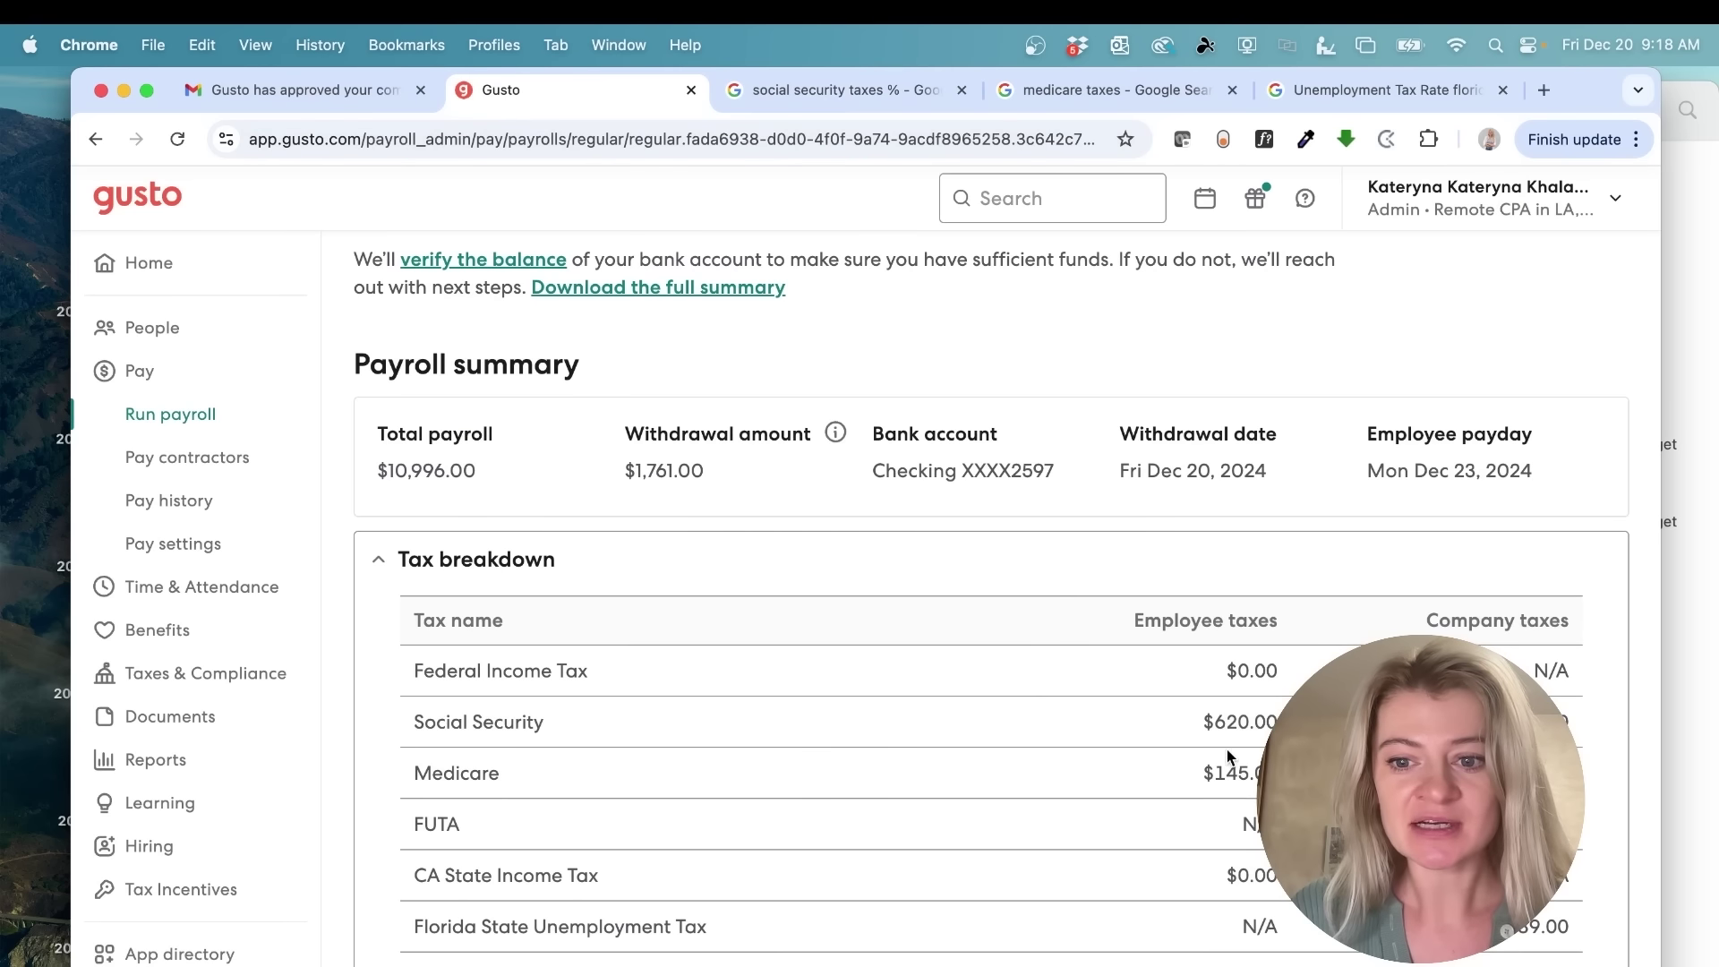
drag(1278, 723, 1200, 723)
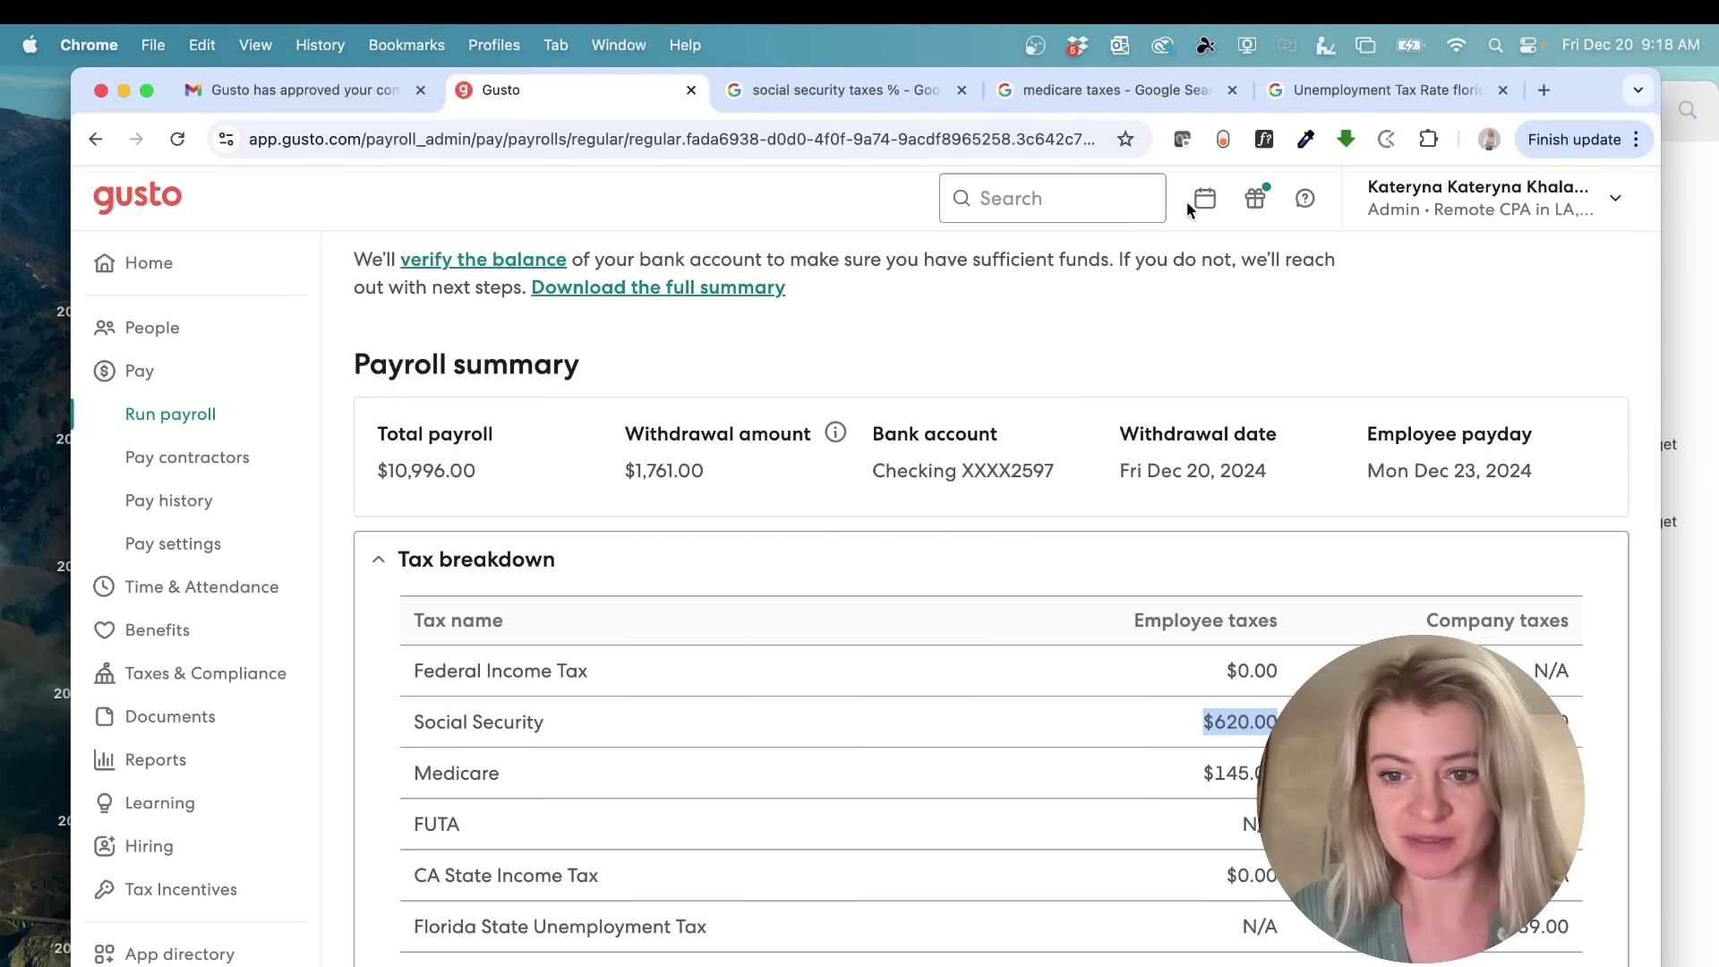
- Consult the Google results for the Medicare and Social Security rates and return to the Medicare line in Gusto's tax breakdown
click(1101, 88)
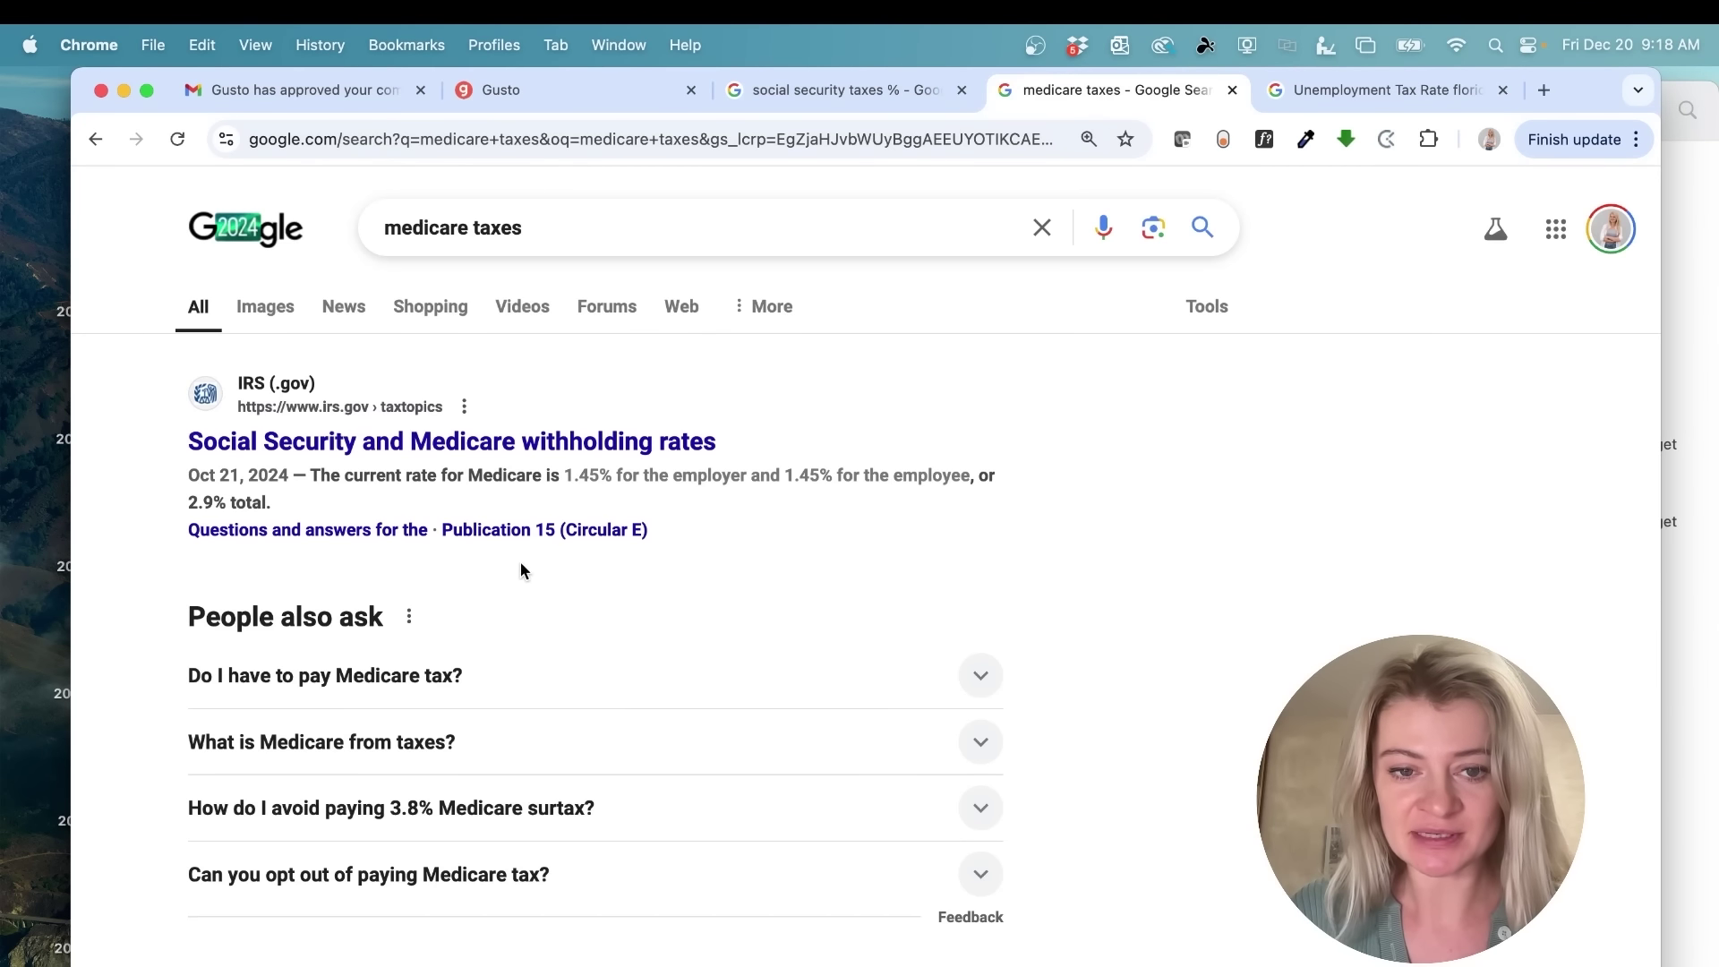
click(811, 95)
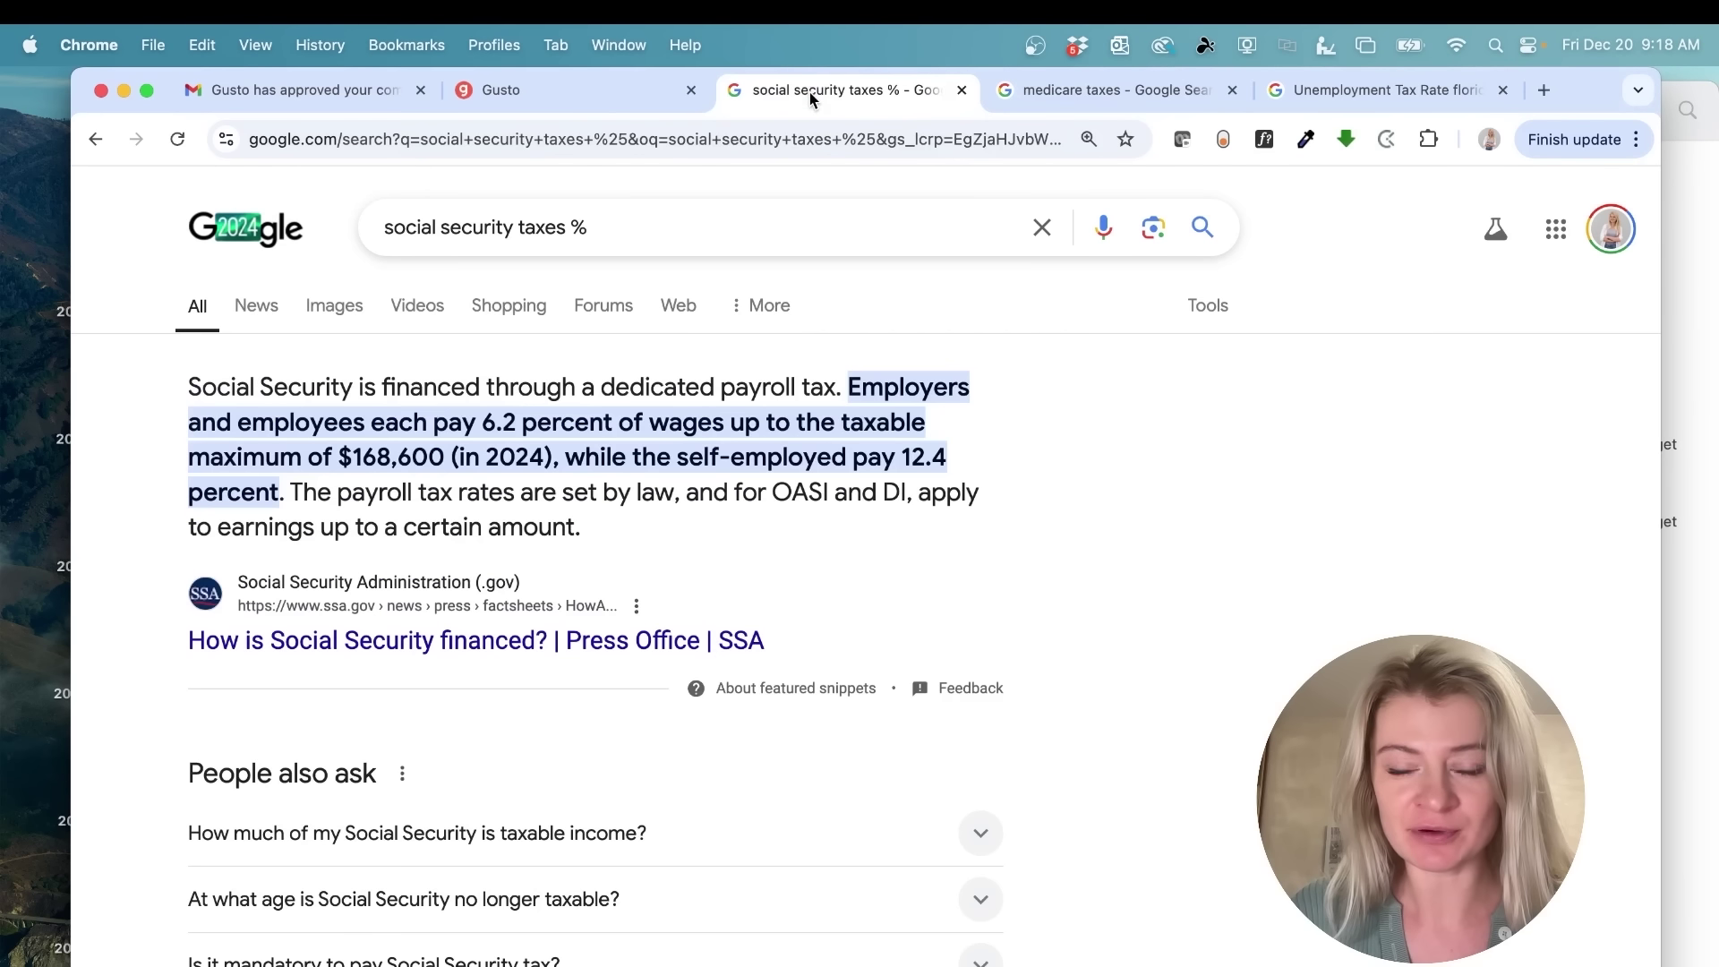
click(596, 104)
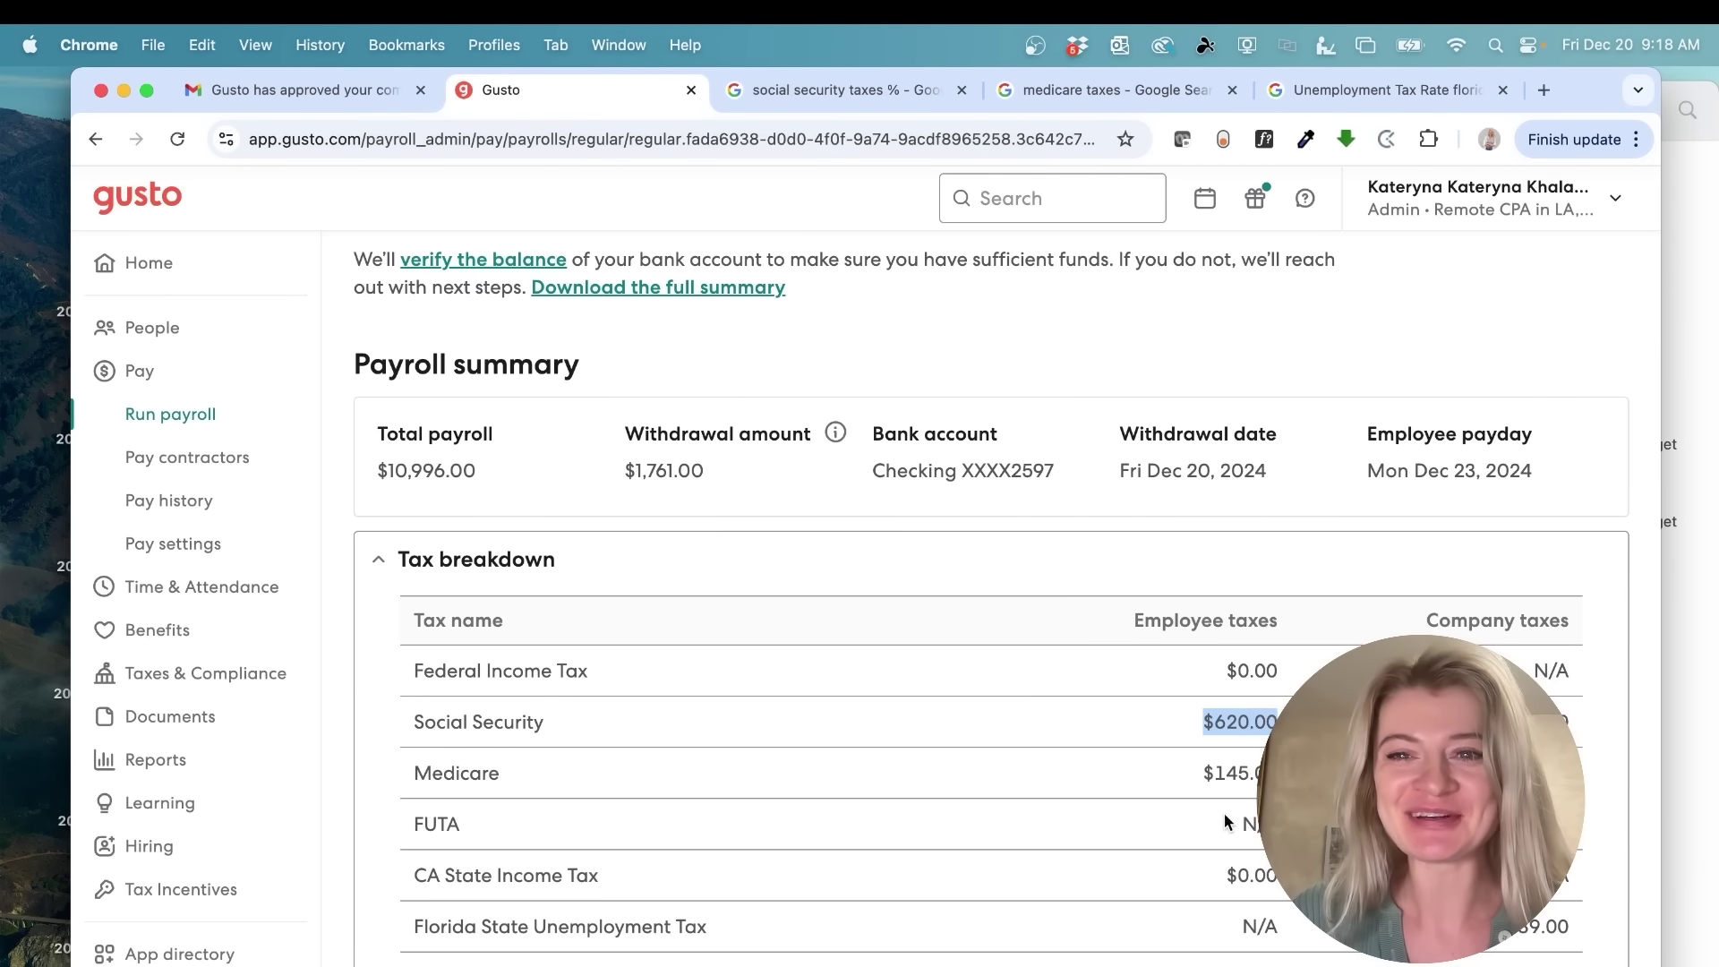
scroll(1225, 822, down, 1)
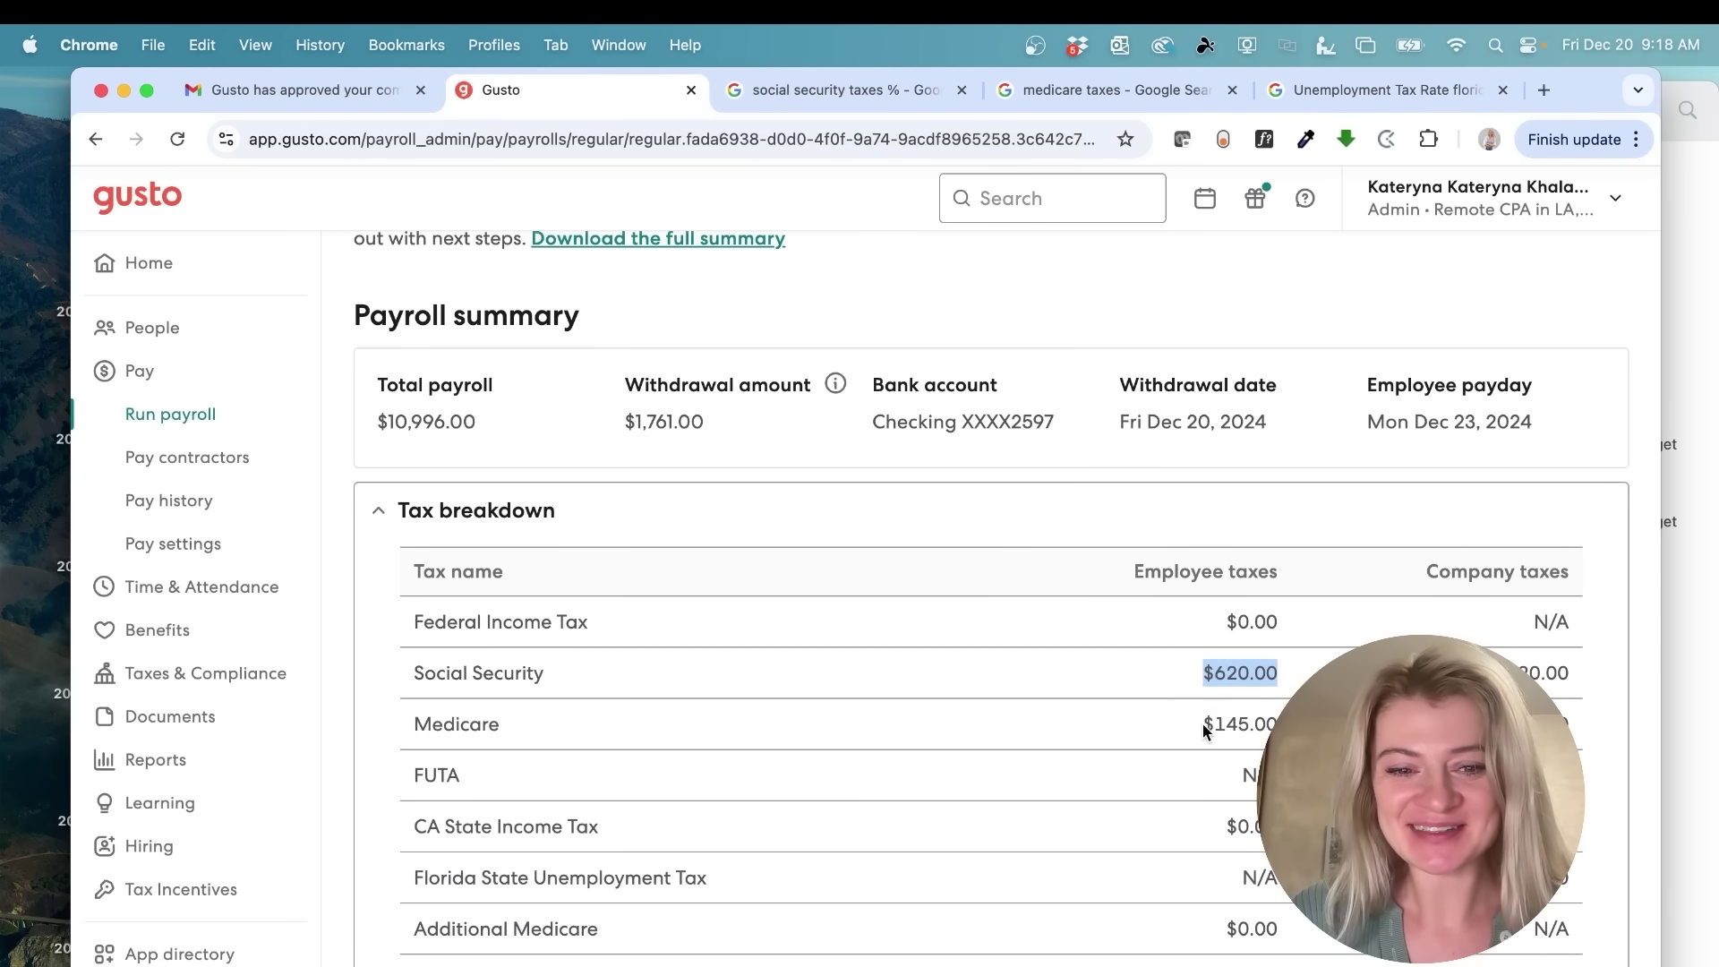
- Check the employee's Medicare amount, the company's FUTA amount and the employee grand total in the tax breakdown
drag(1201, 730, 1260, 727)
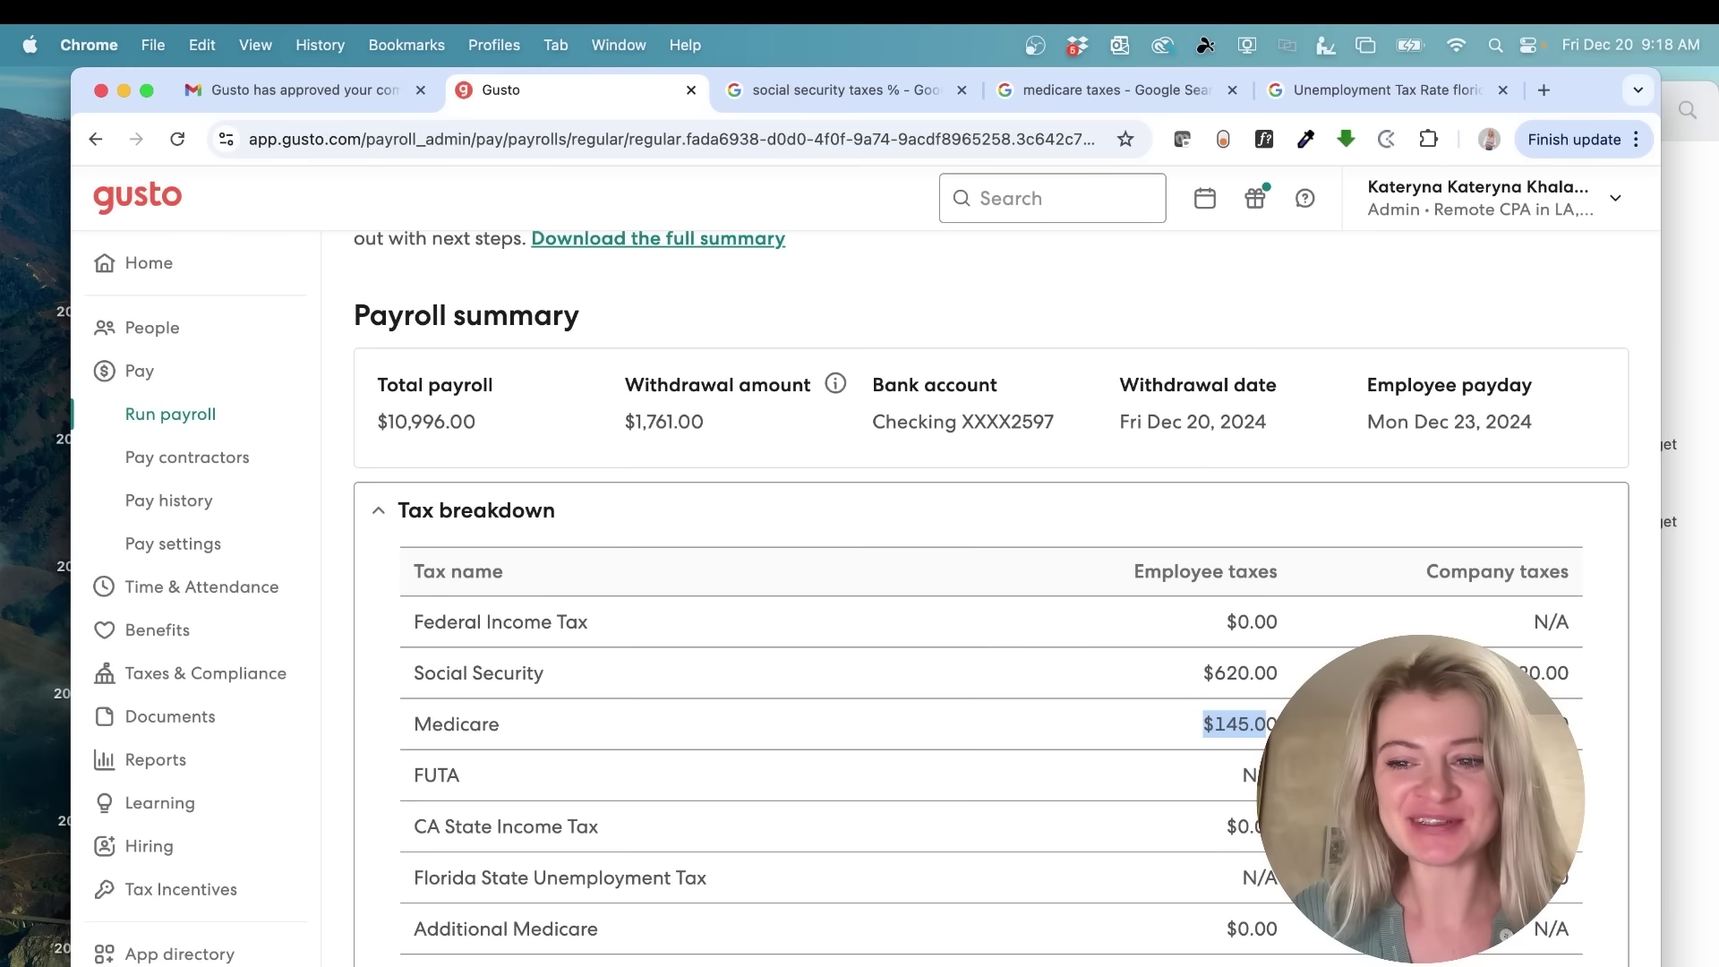
click(1261, 727)
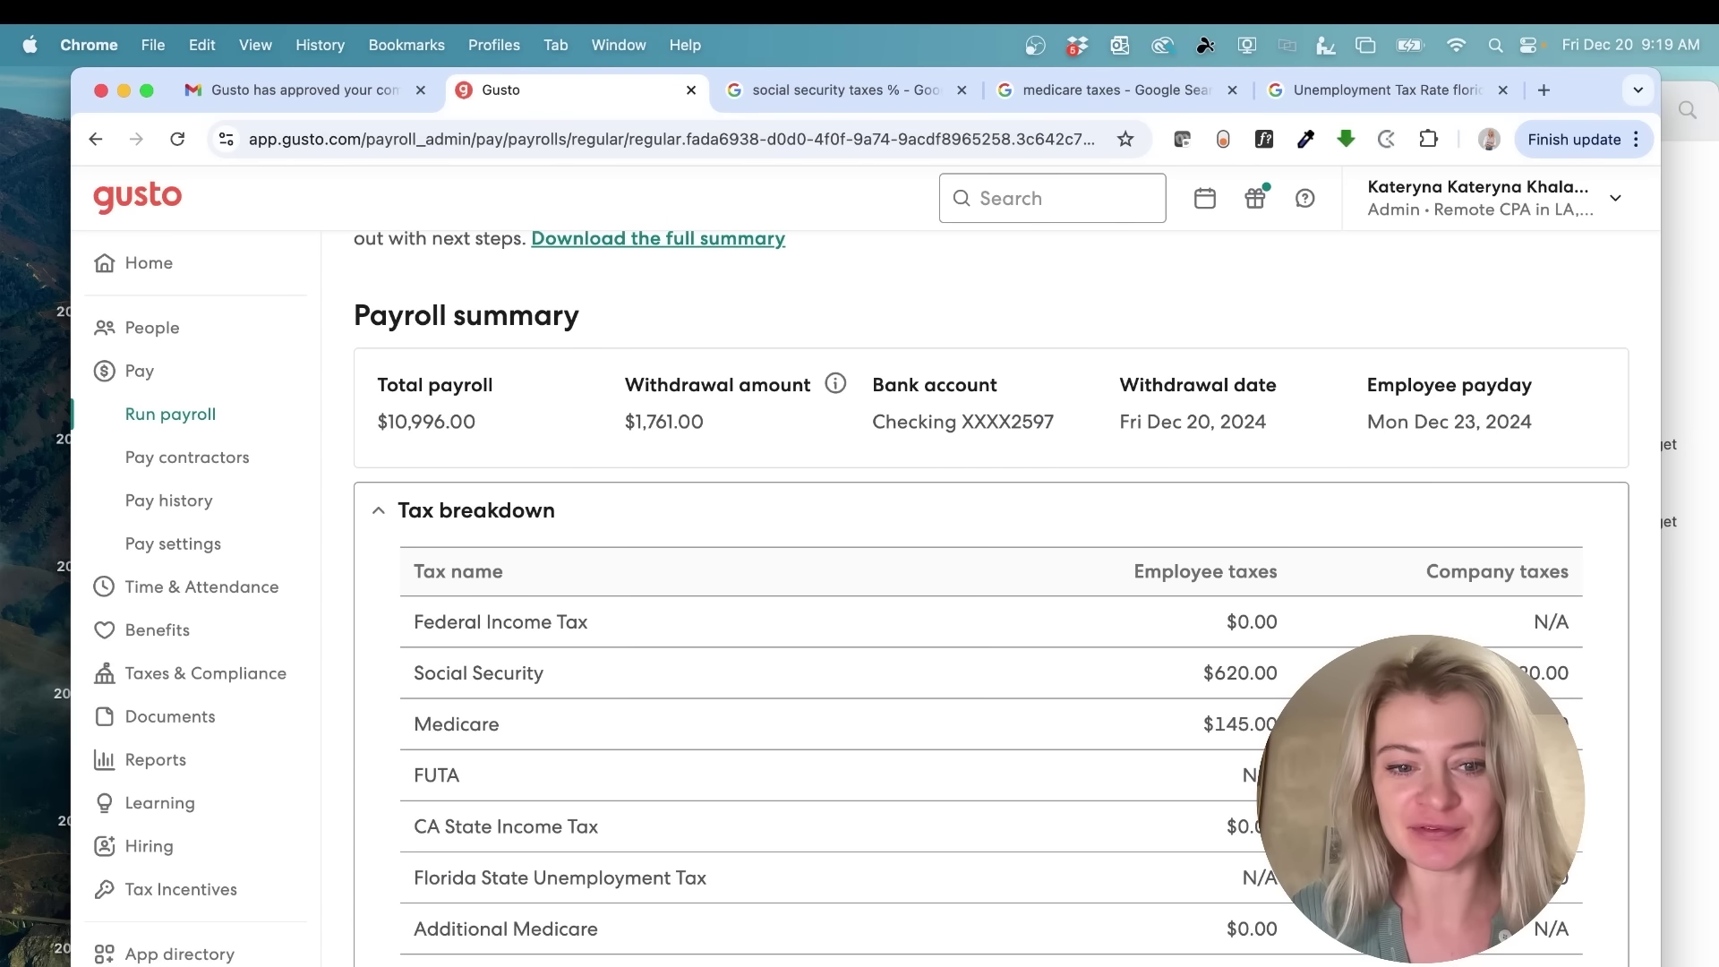
scroll(695, 772, down, 2)
double_click(1535, 672)
click(1536, 672)
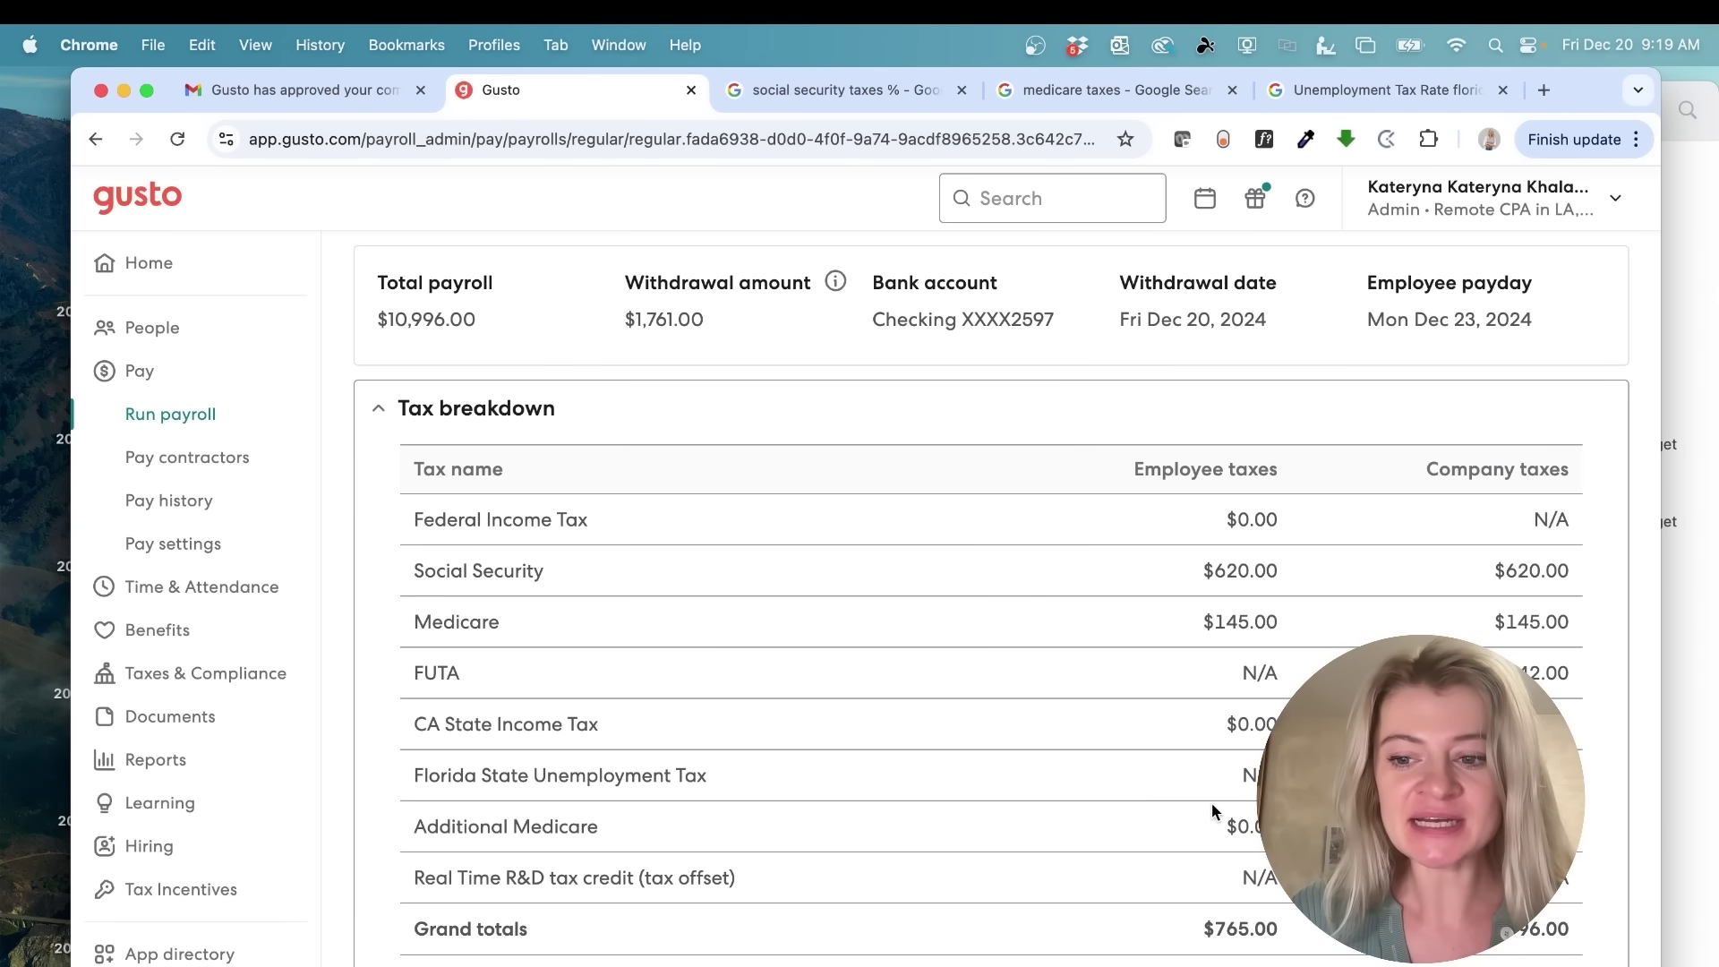
drag(1271, 929, 1198, 930)
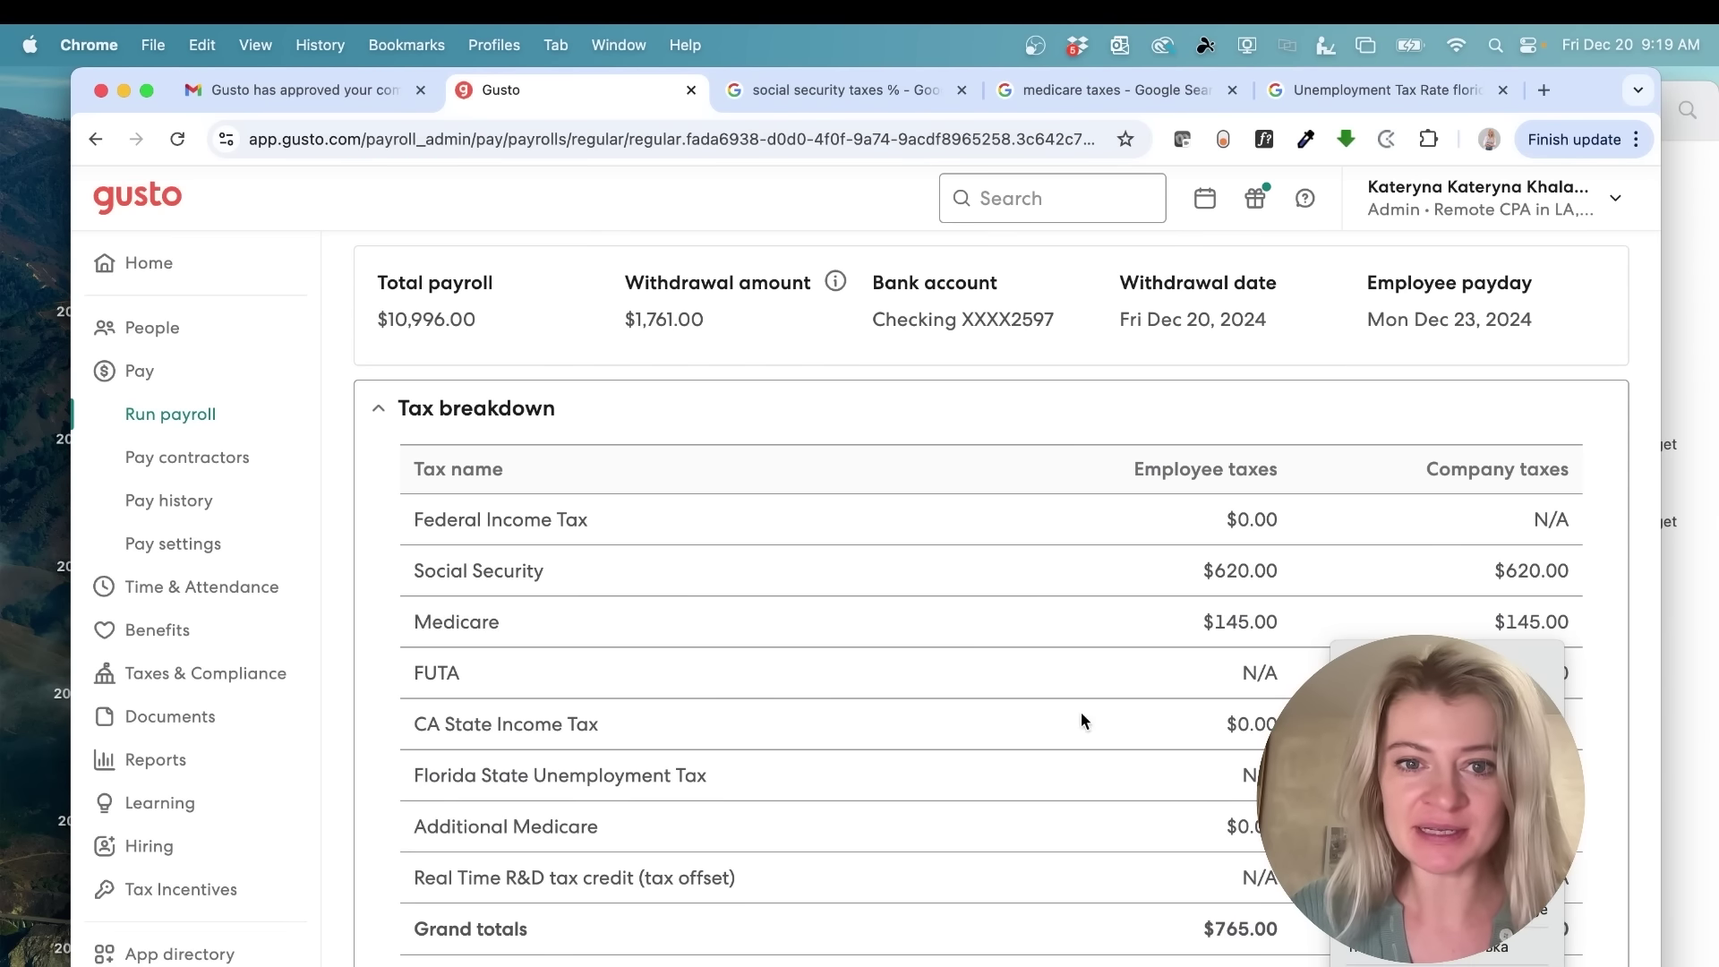
- Compare the withdrawal amount in the payroll summary with the tax grand totals, the Withdrawn by Gusto section and the company costs
scroll(954, 648, up, 3)
drag(705, 548, 625, 550)
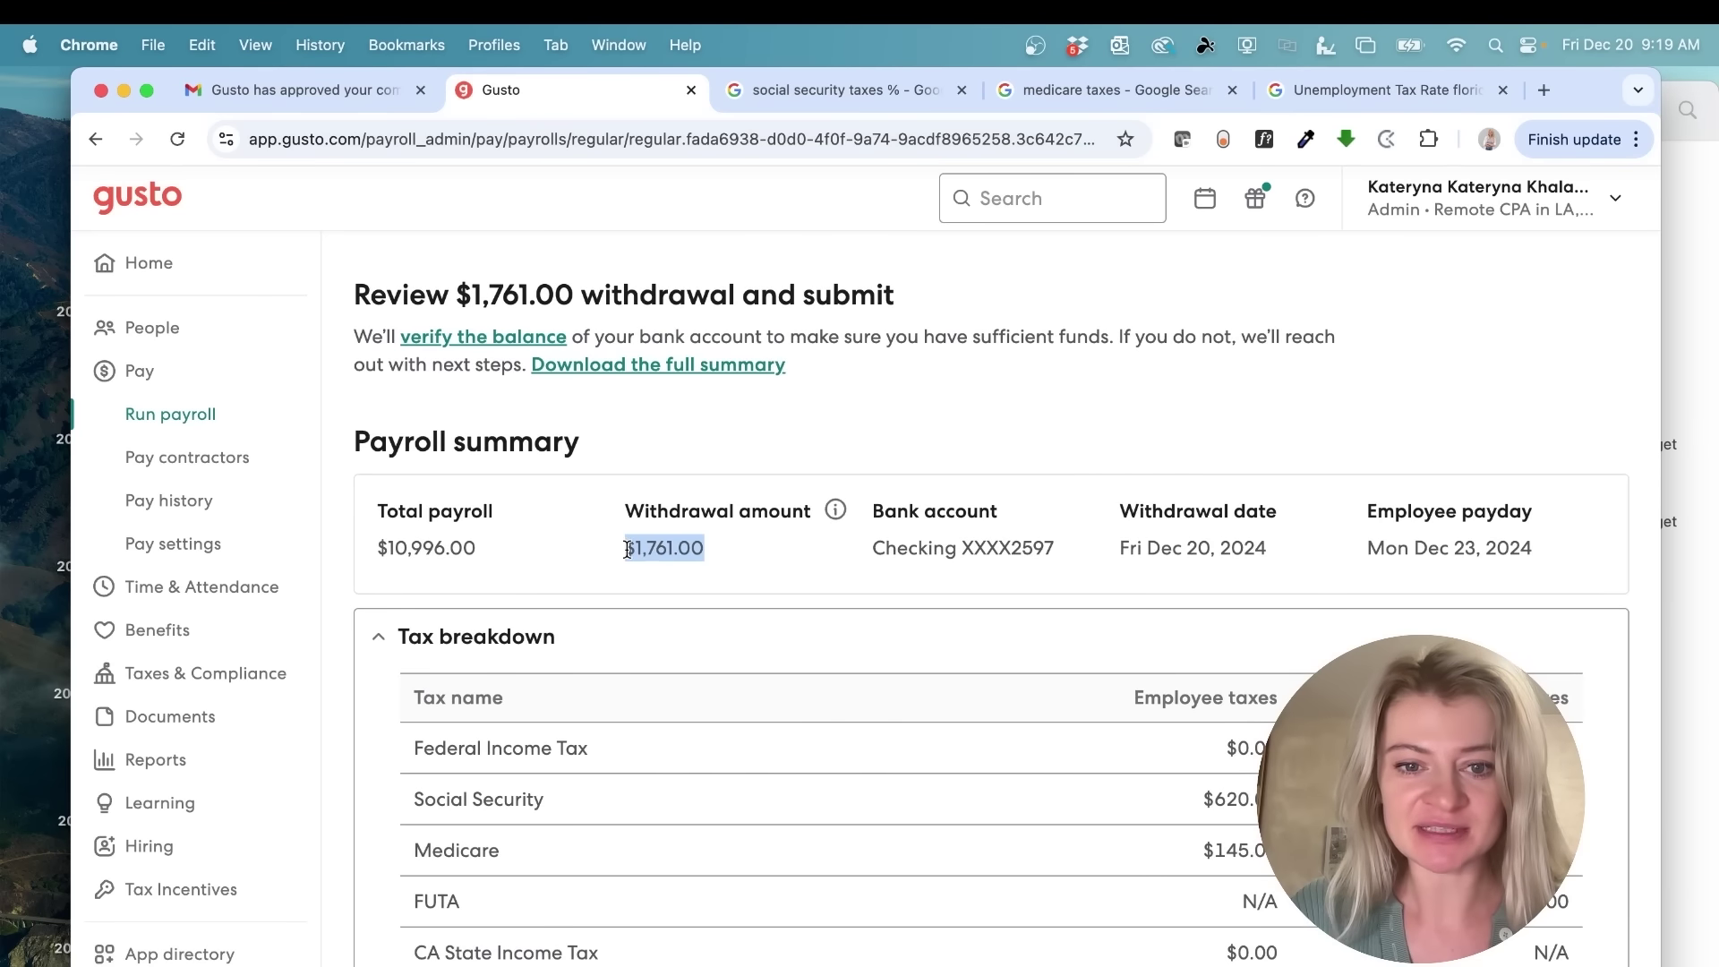
scroll(625, 550, down, 10)
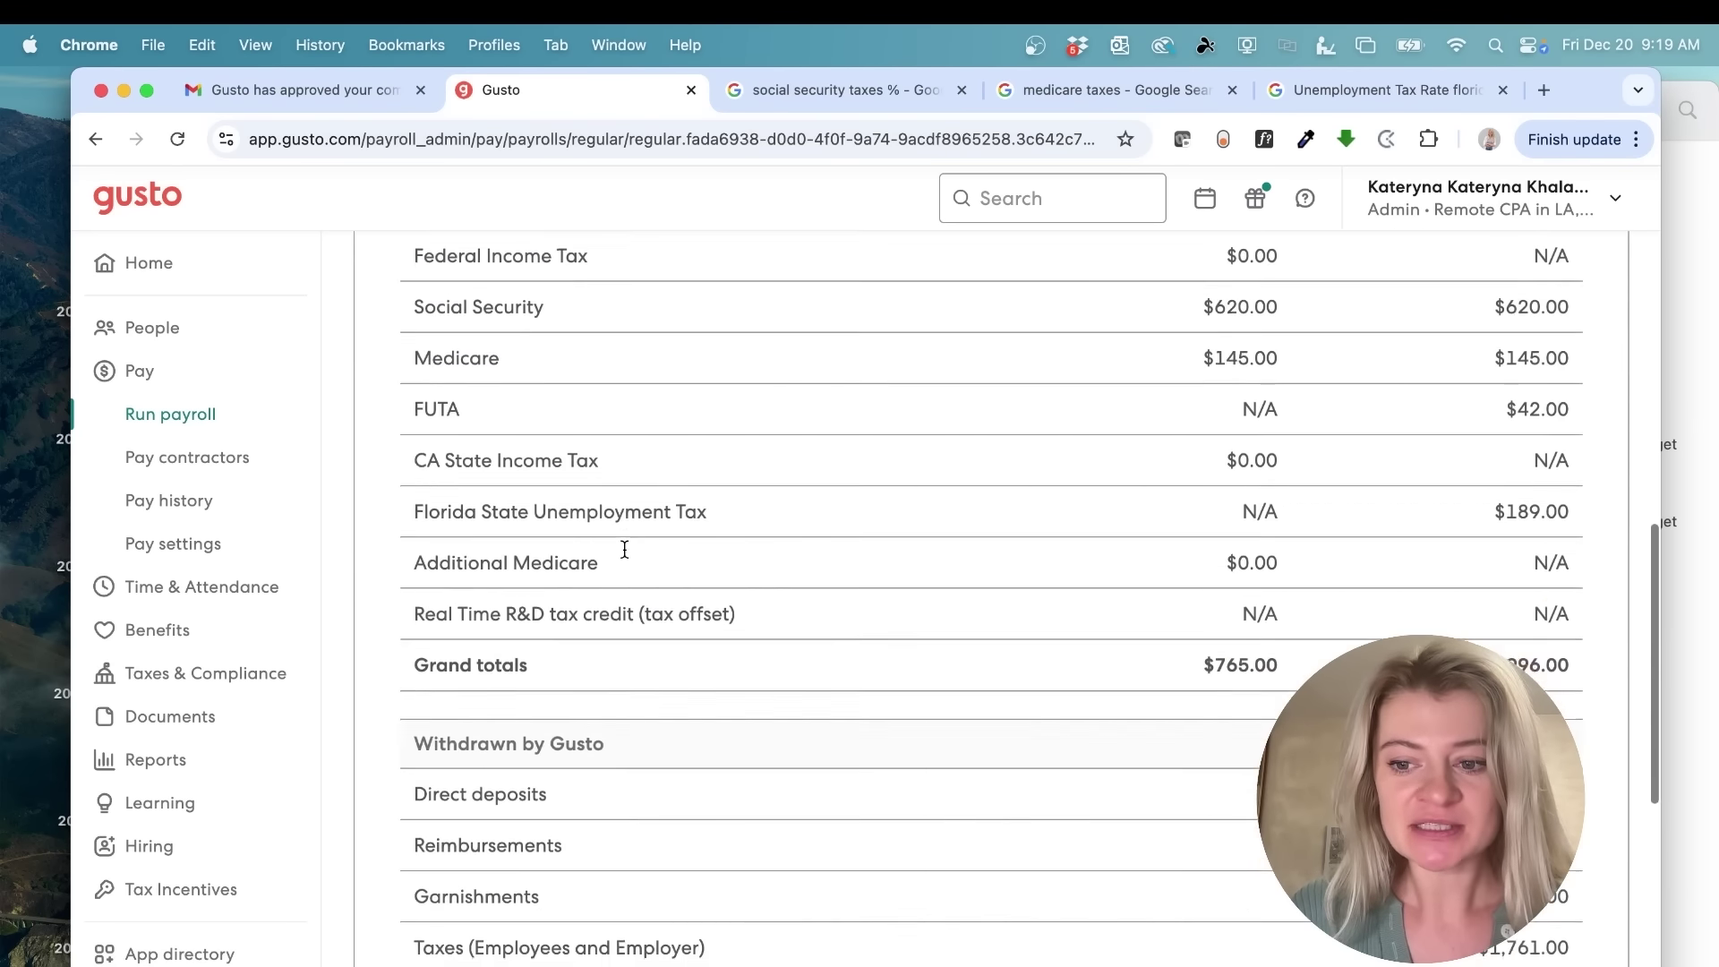
scroll(681, 549, down, 1)
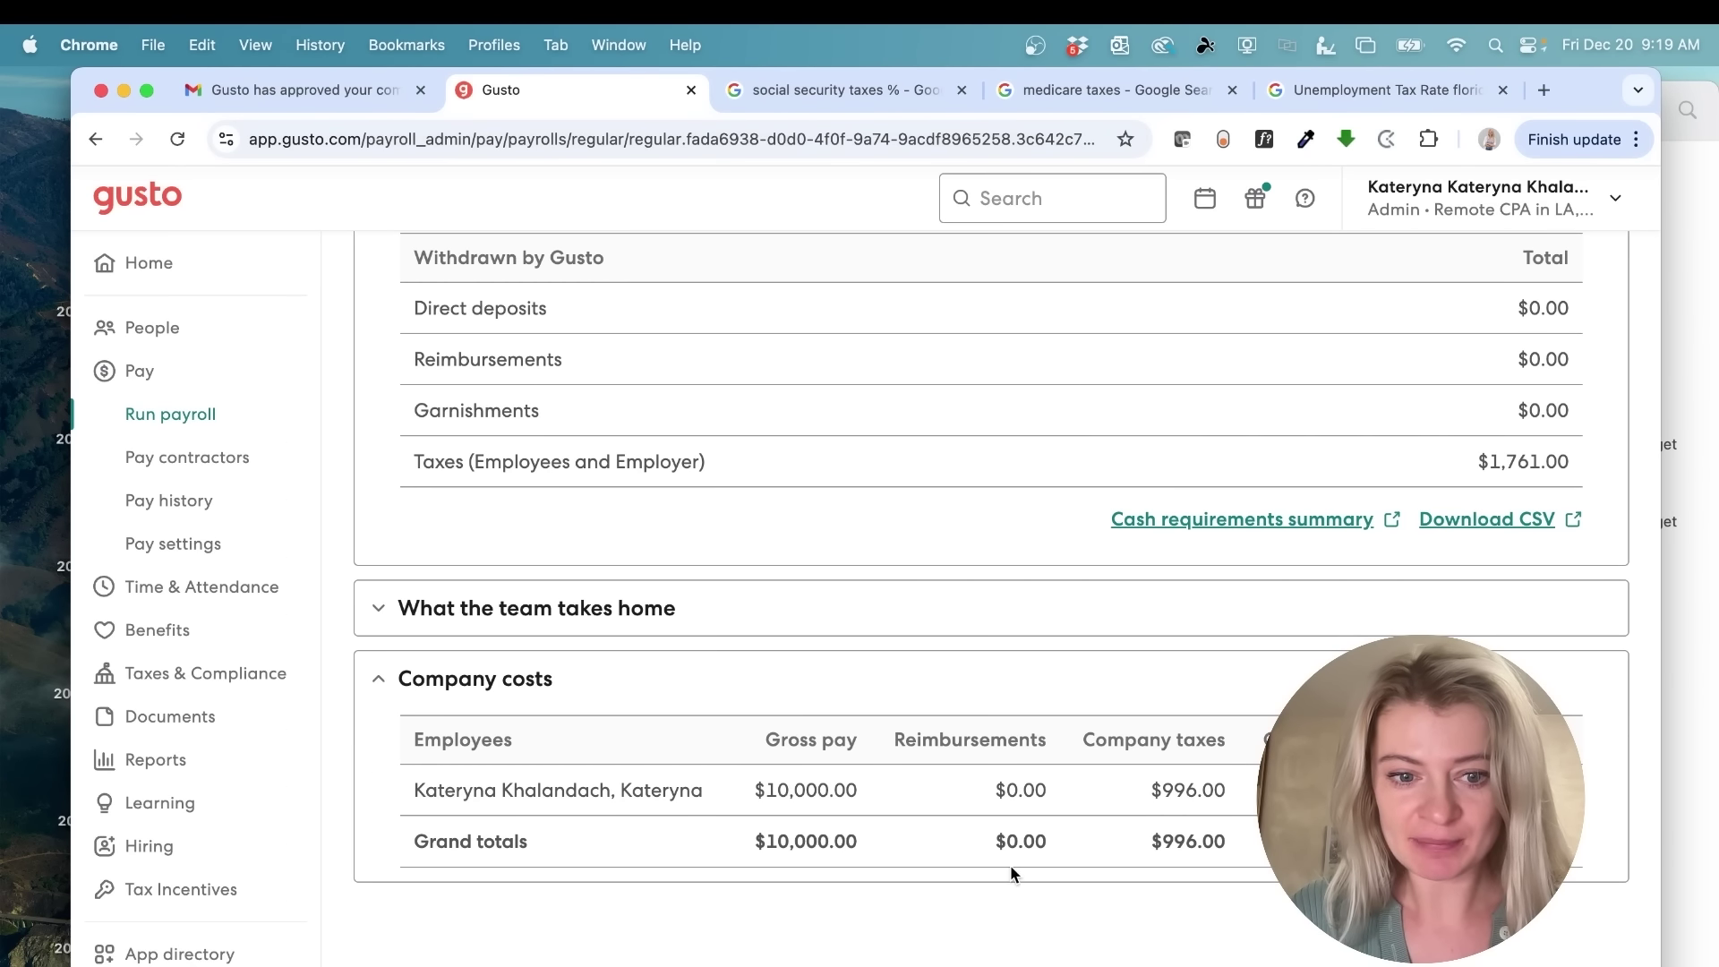
- Recheck the payroll summary's withdrawal details and payday, and review the tax totals and withdrawn amounts down to the company costs
scroll(1011, 868, up, 2)
scroll(1011, 868, up, 6)
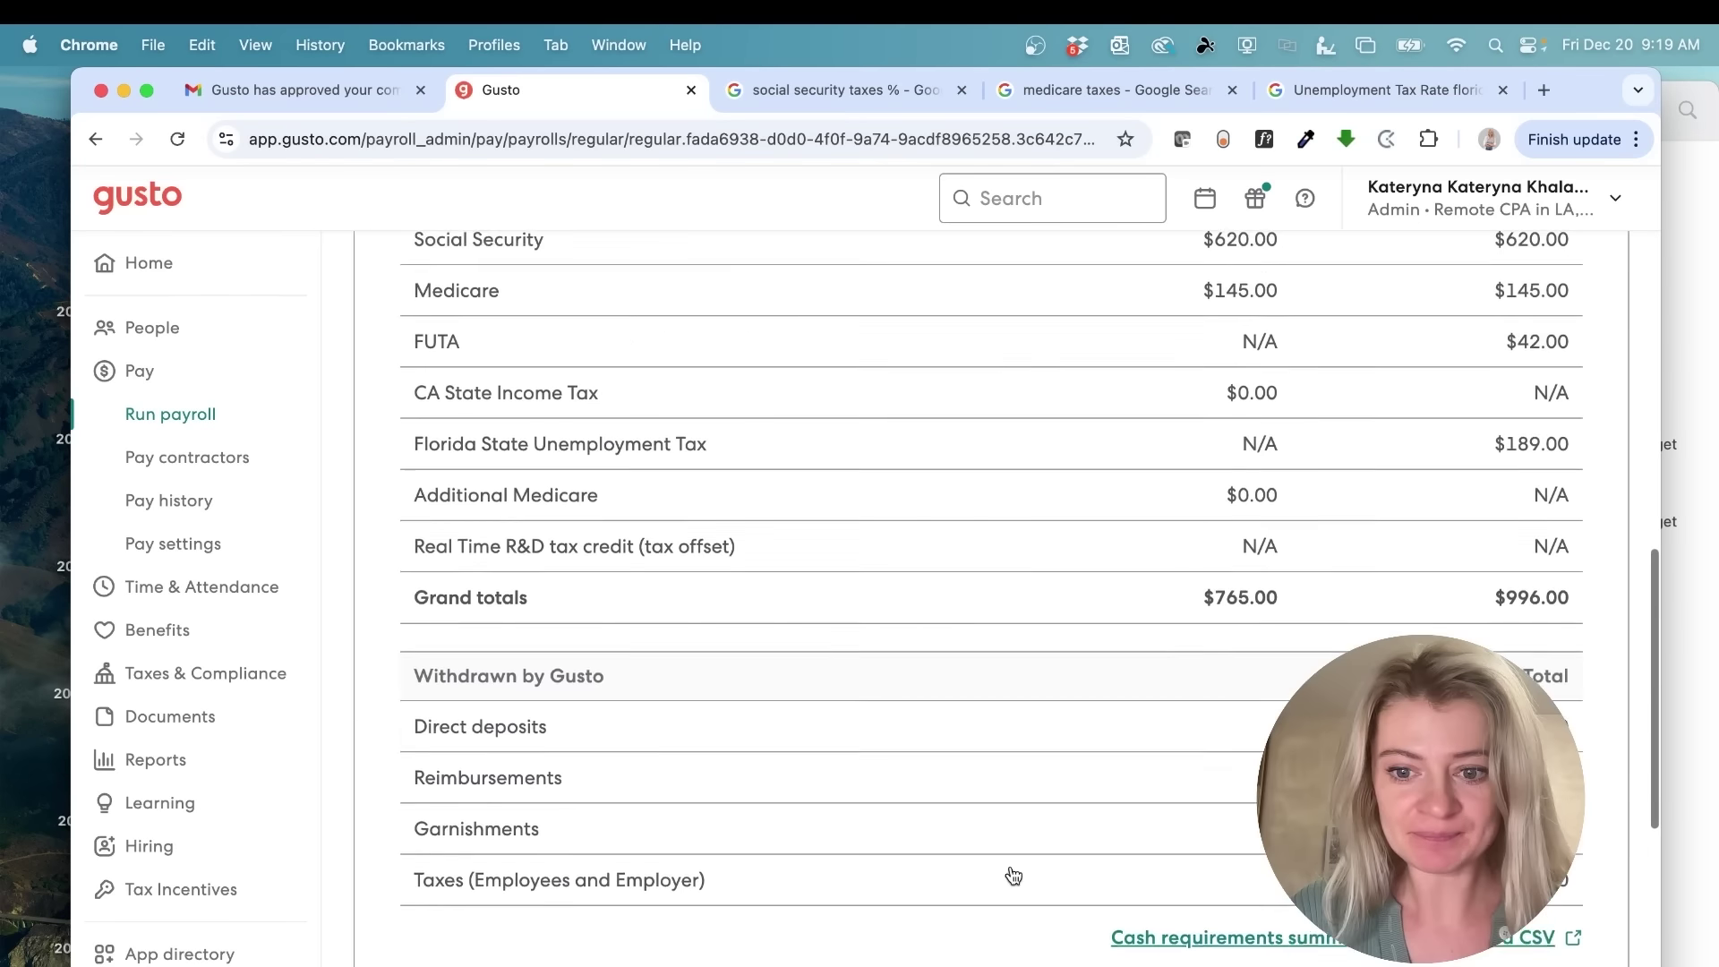
scroll(1010, 865, up, 2)
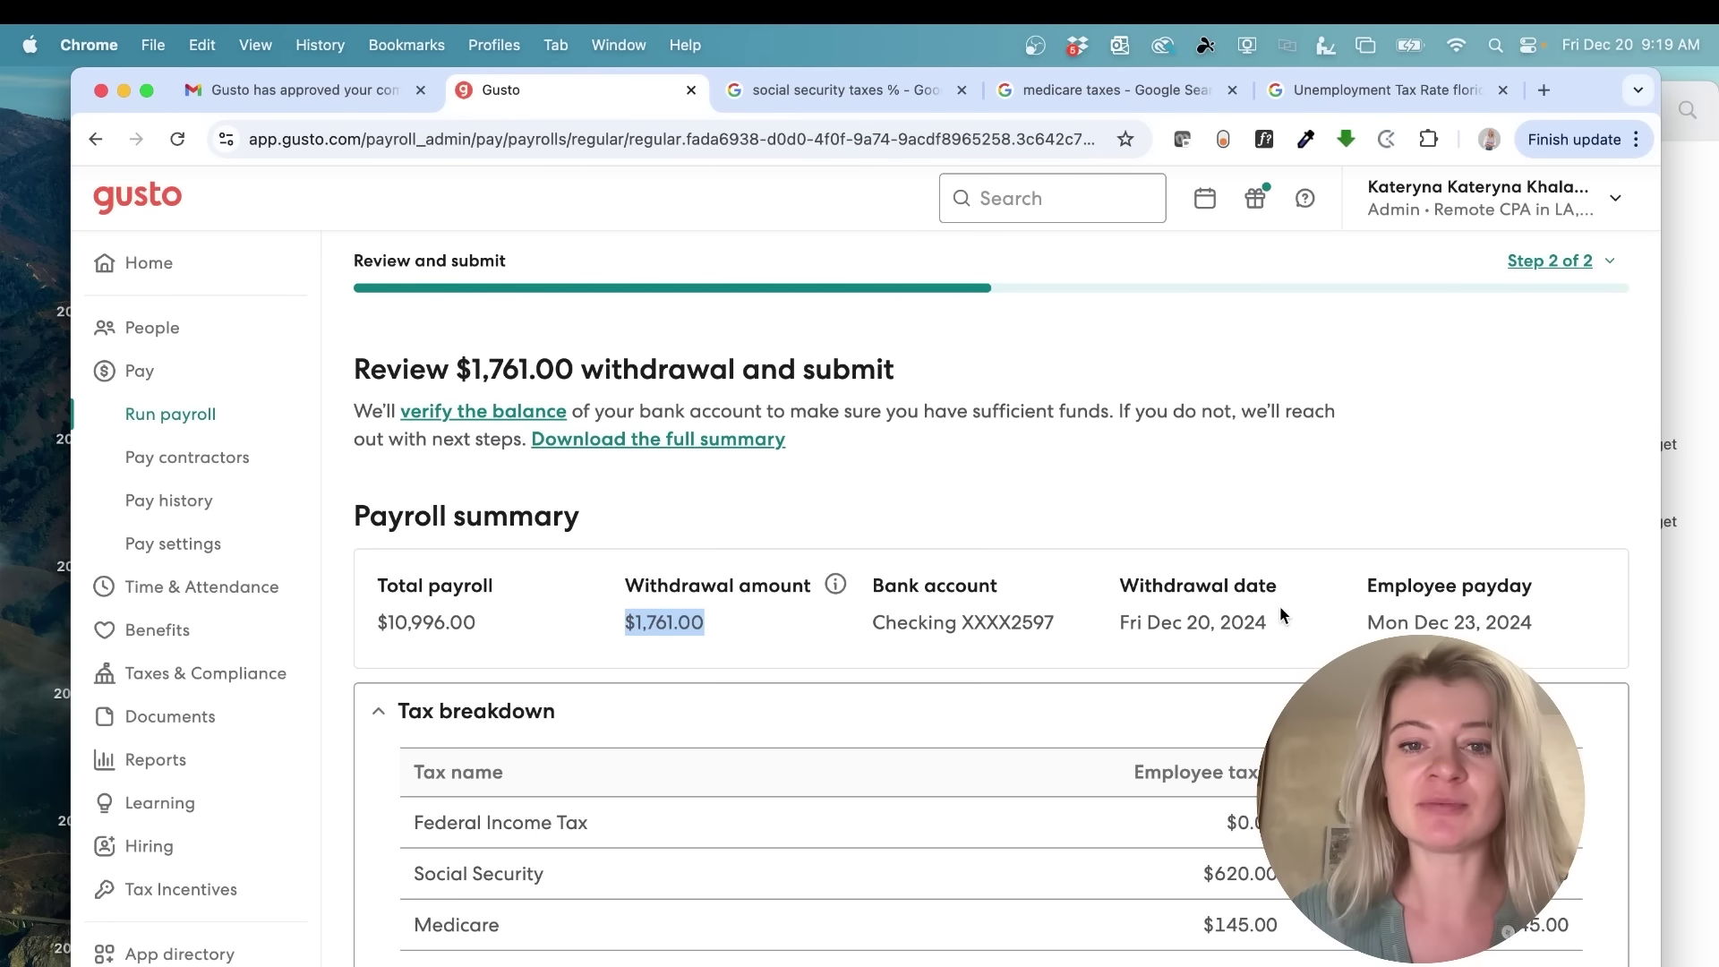
scroll(1650, 530, down, 10)
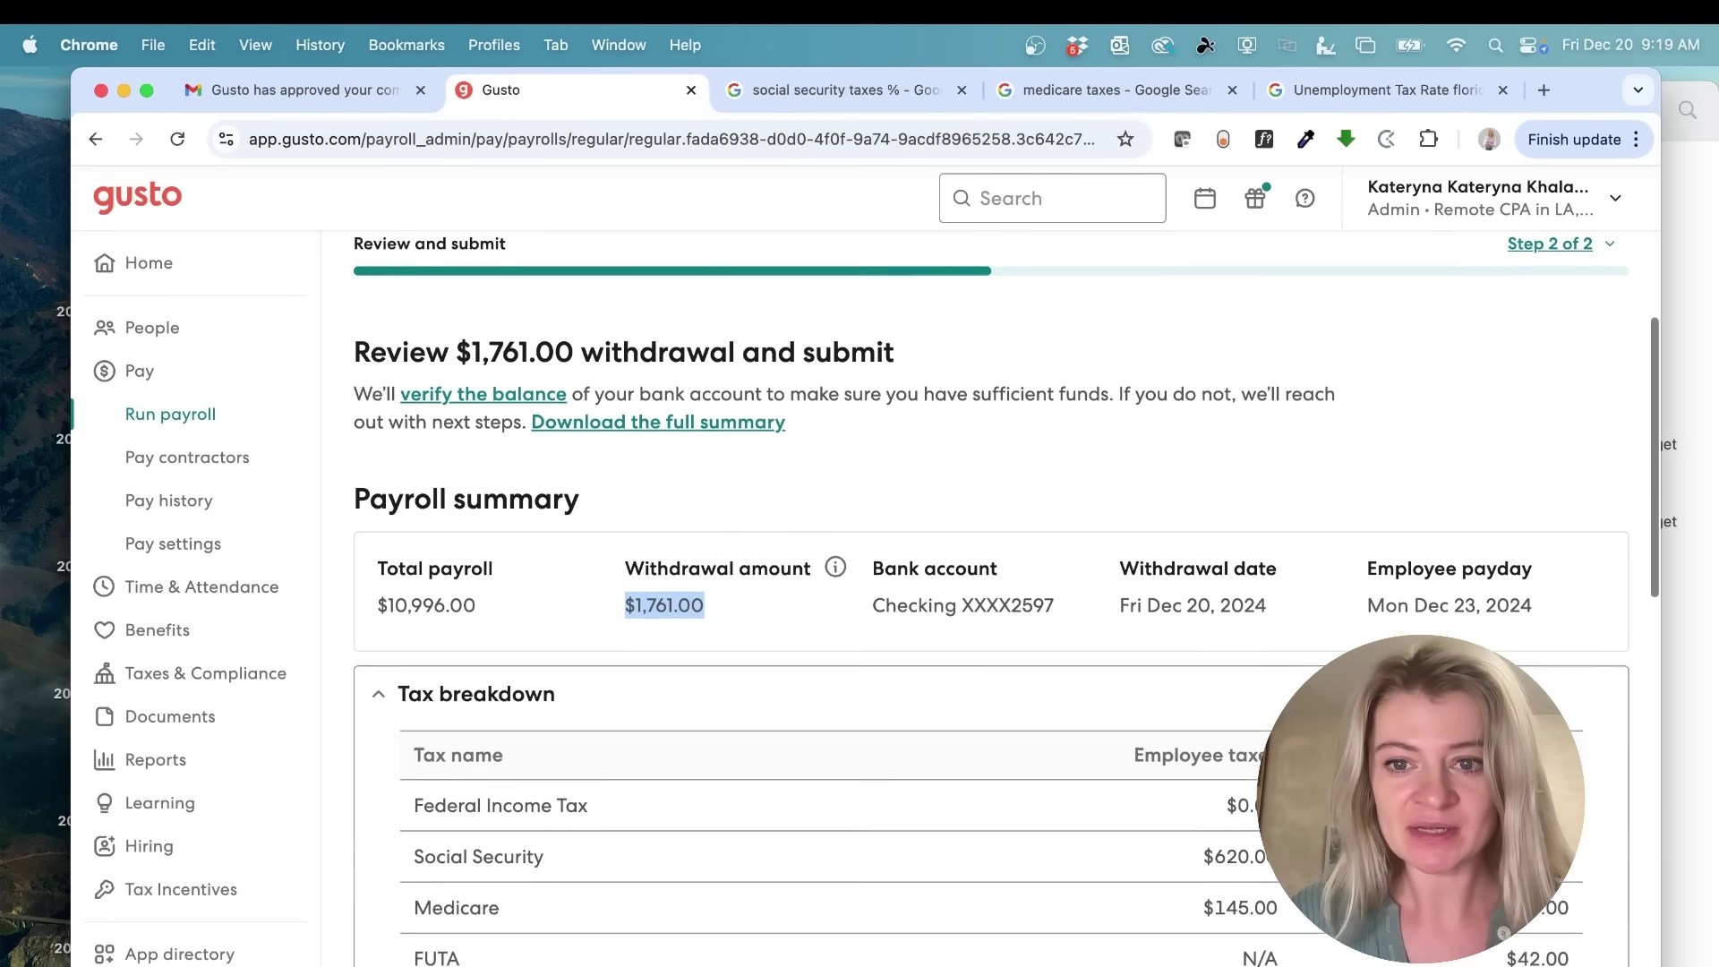
scroll(985, 582, down, 3)
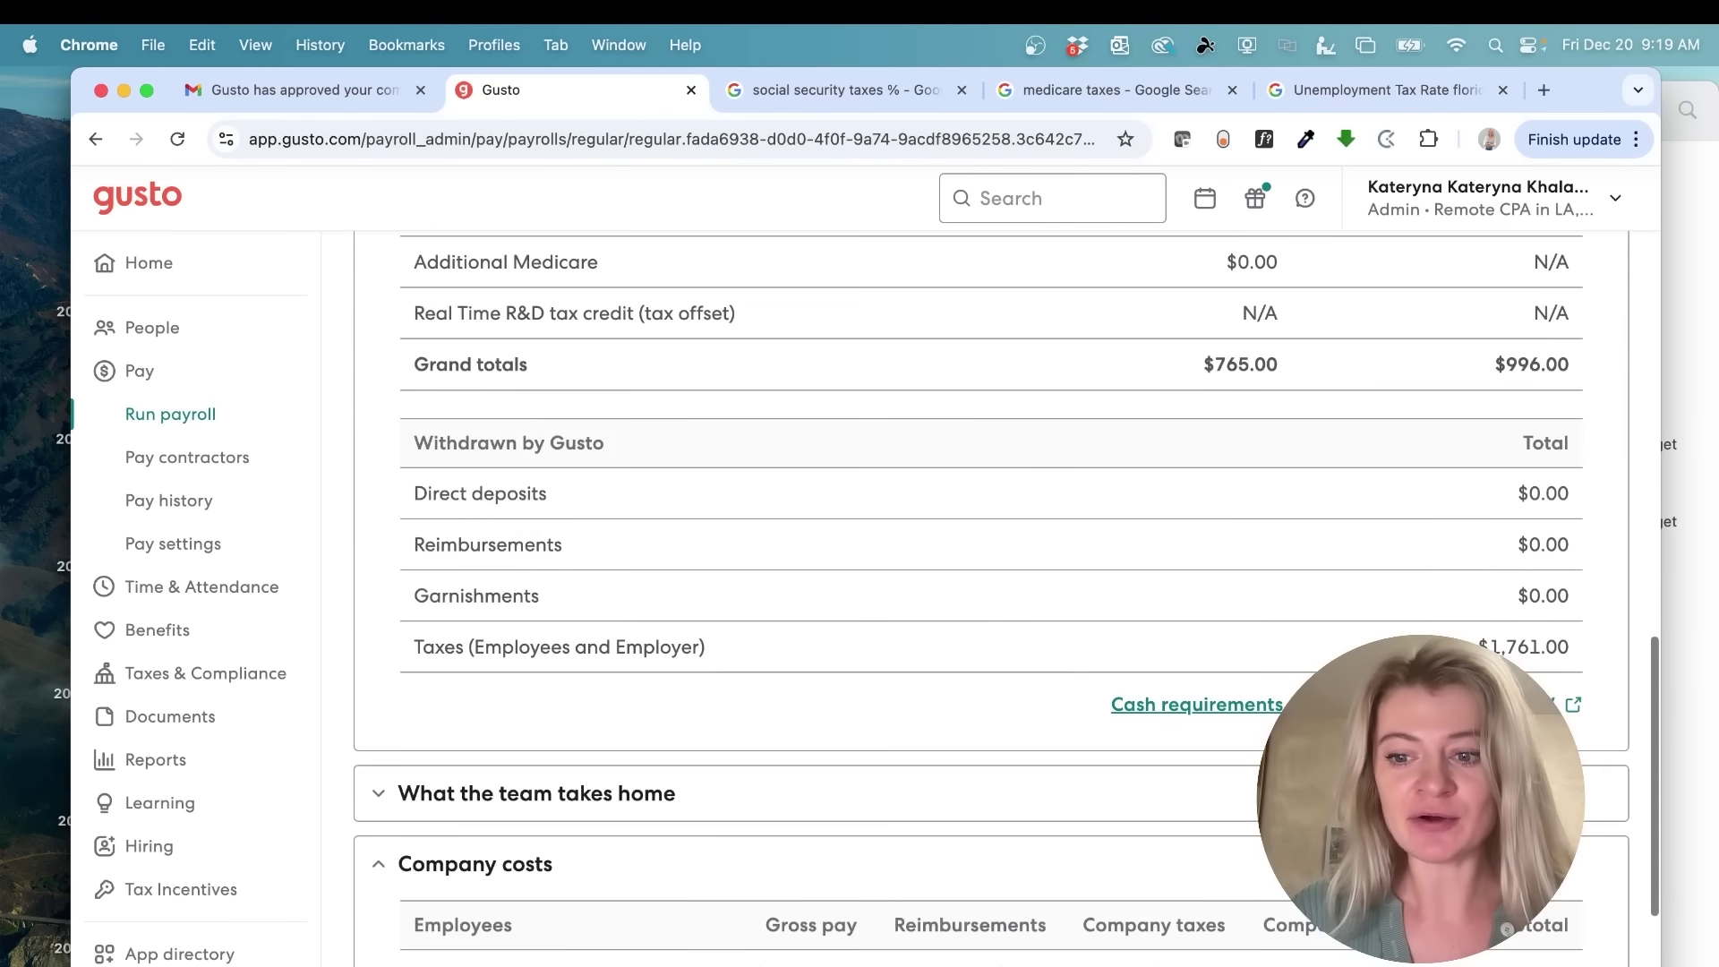